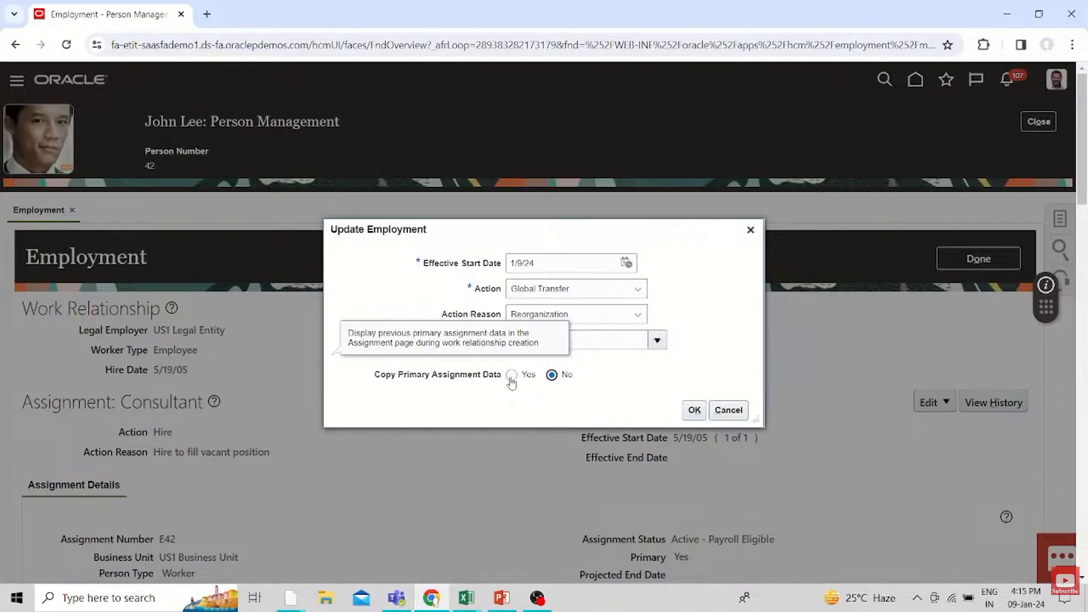
Enable copying of the primary assignment data and accept Inactive - Payroll Eligible as the existing assignment's status
{"action": "left_click", "coordinate": [511, 375]}
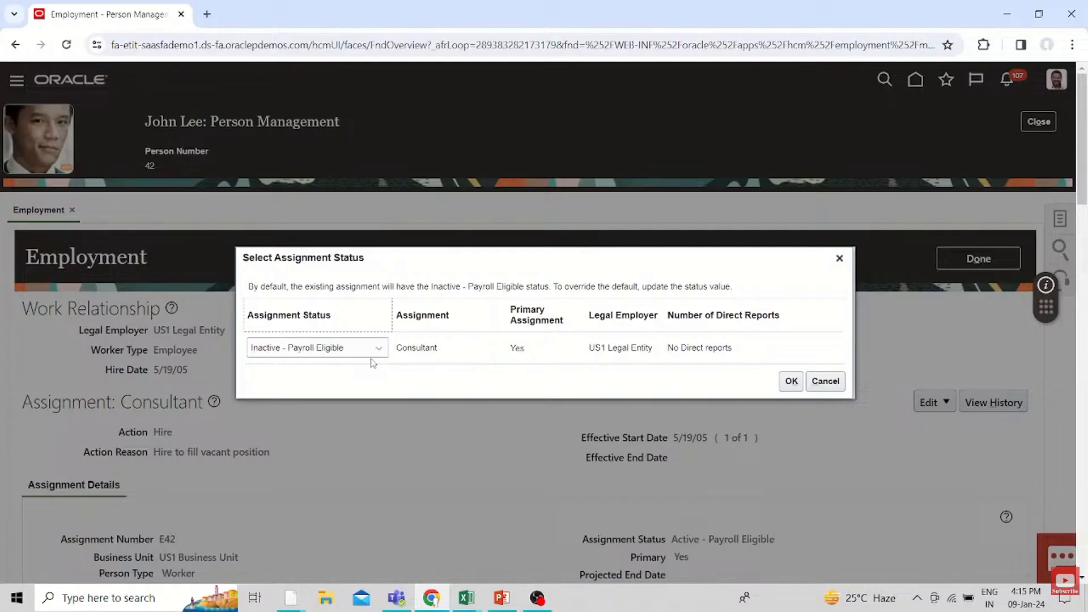
{"action": "left_click", "coordinate": [791, 381]}
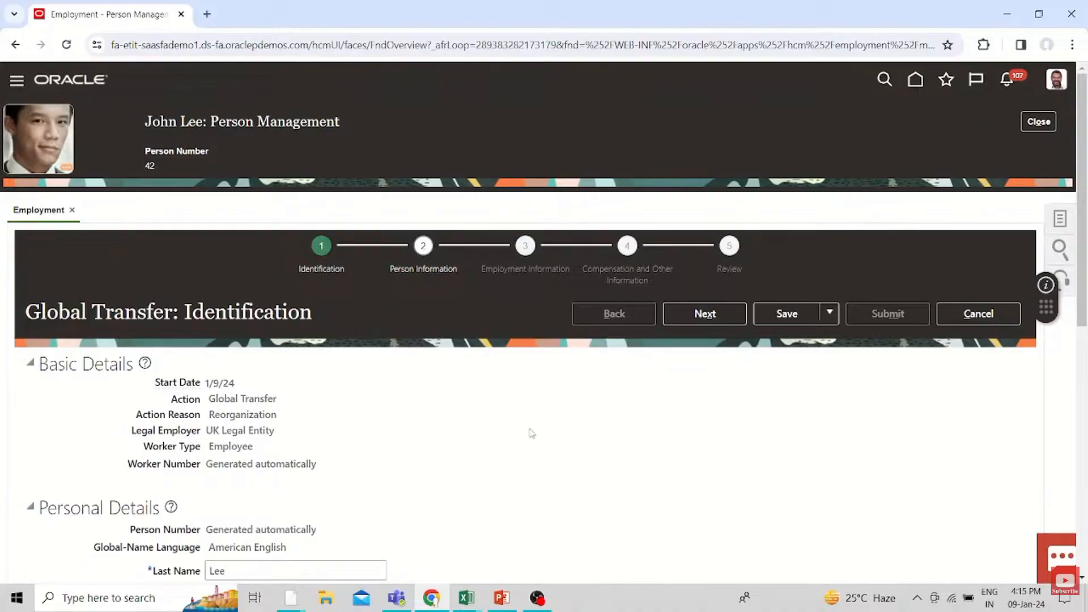
Review the Identification page of the global transfer and try to continue to Person Information
{"action": "scroll", "coordinate": [532, 434], "scroll_direction": "down", "scroll_amount": 8}
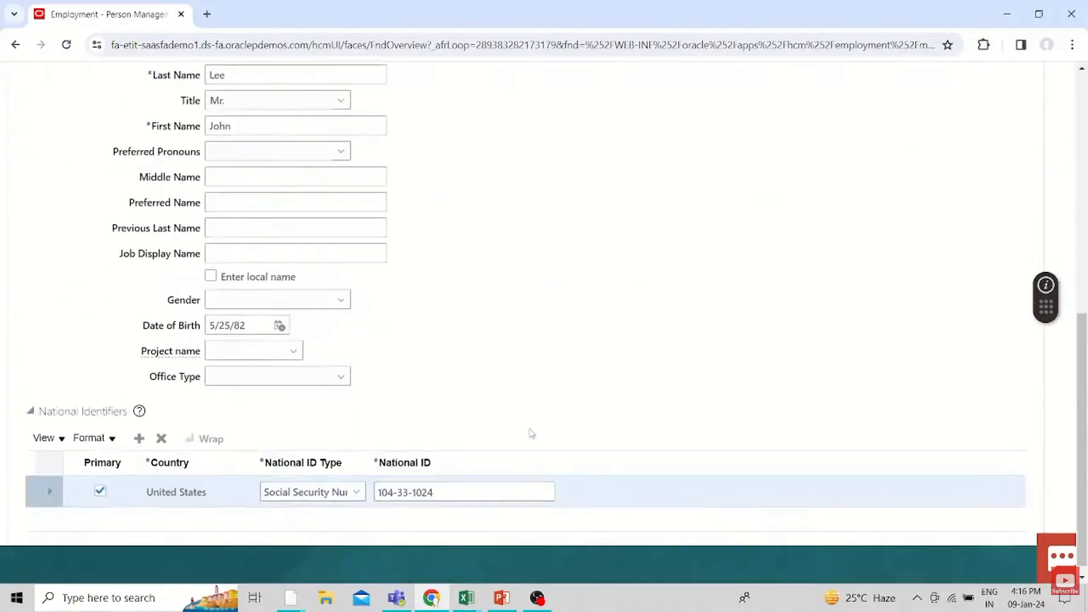
{"action": "scroll", "coordinate": [531, 433], "scroll_direction": "up", "scroll_amount": 7}
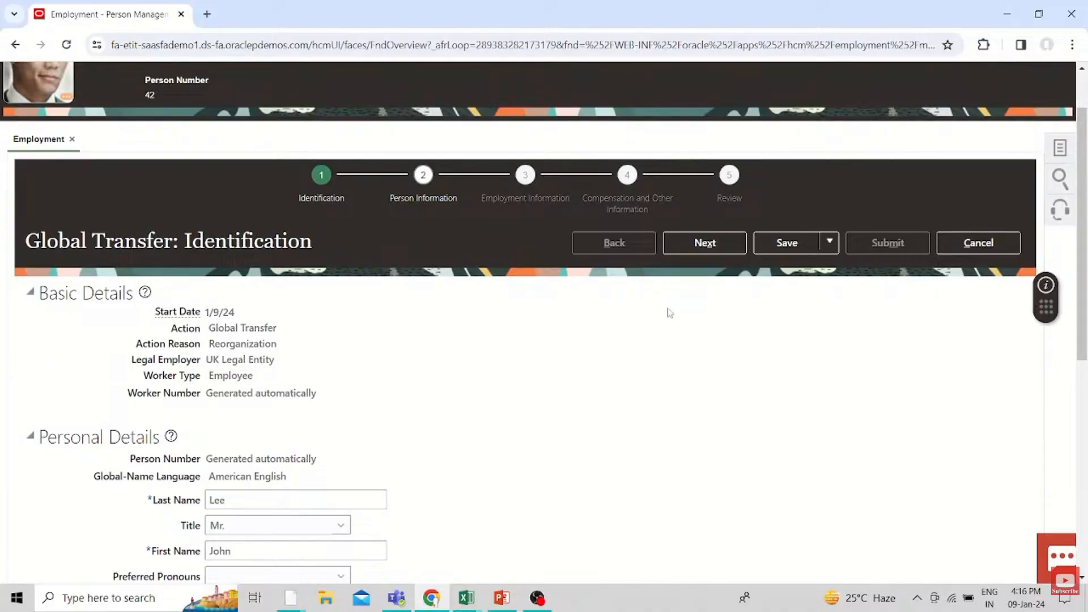
{"action": "left_click", "coordinate": [715, 245]}
{"action": "left_click", "coordinate": [589, 216]}
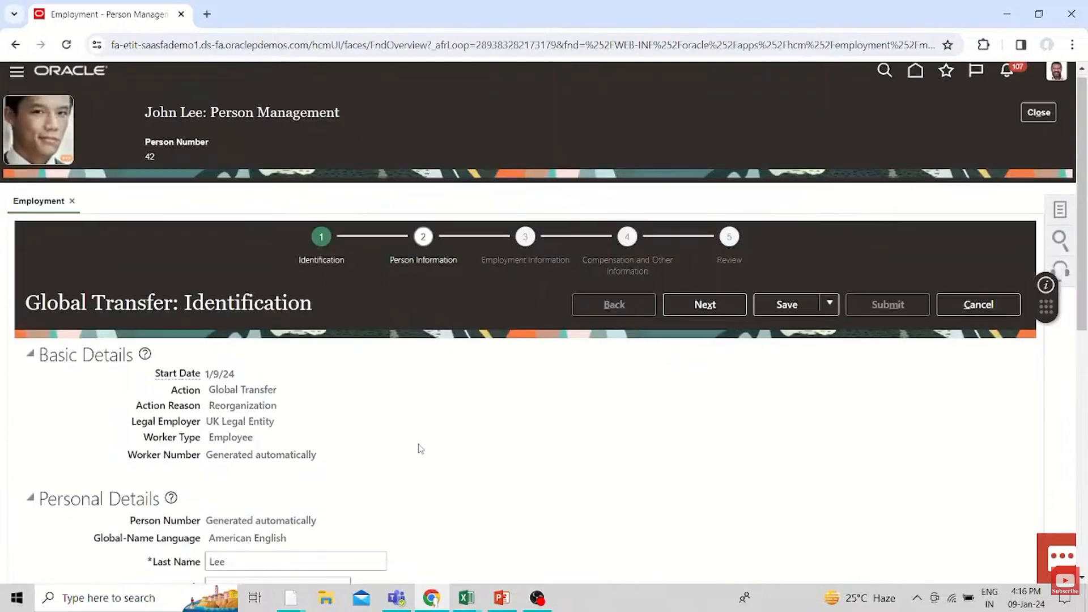
Set the gender to Male in the personal details and continue to the Person Information page
{"action": "scroll", "coordinate": [421, 449], "scroll_direction": "down", "scroll_amount": 5}
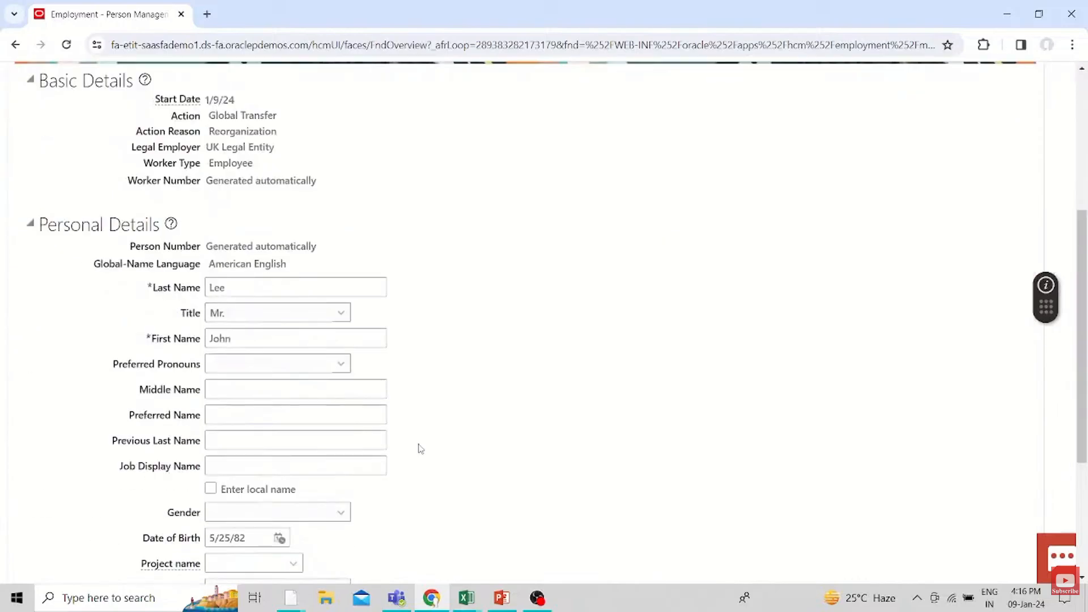
{"action": "scroll", "coordinate": [420, 449], "scroll_direction": "down", "scroll_amount": 3}
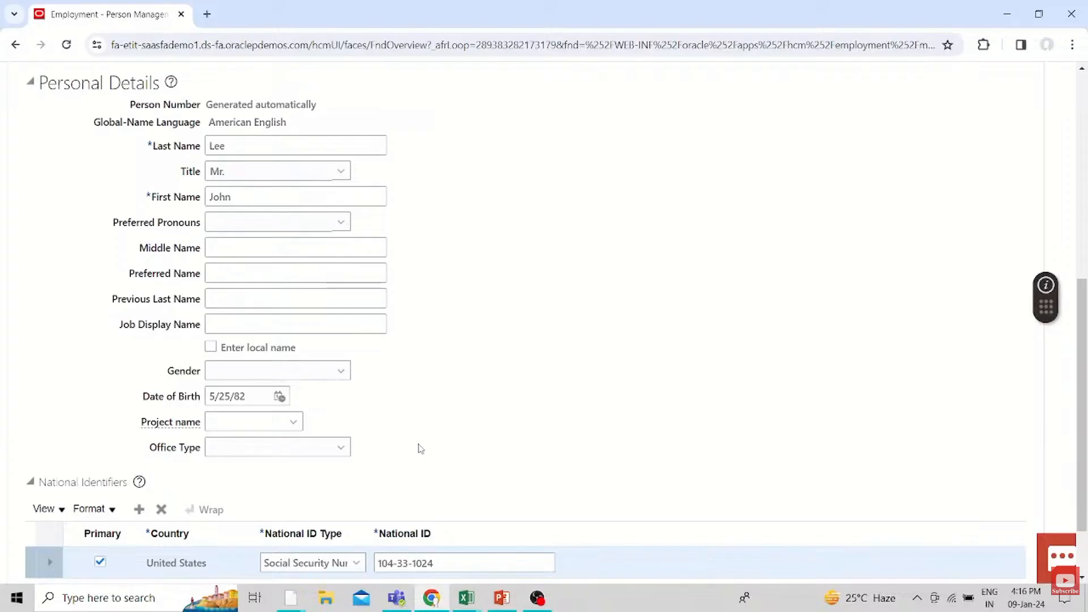
{"action": "left_click", "coordinate": [317, 373]}
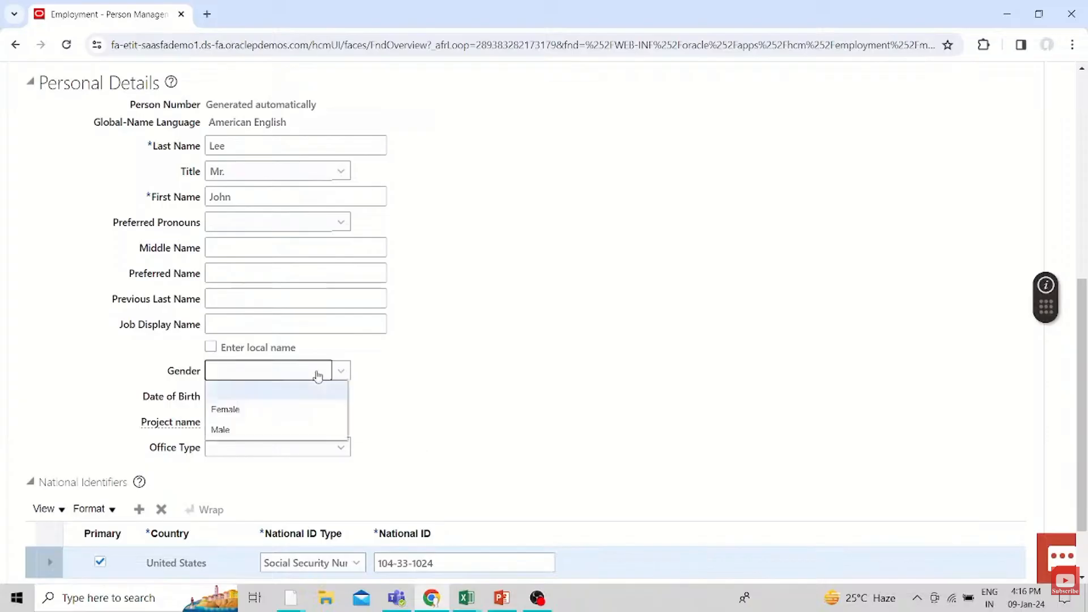
{"action": "left_click", "coordinate": [266, 429]}
{"action": "scroll", "coordinate": [600, 364], "scroll_direction": "up", "scroll_amount": 3}
{"action": "scroll", "coordinate": [601, 364], "scroll_direction": "up", "scroll_amount": 5}
{"action": "left_click", "coordinate": [702, 313]}
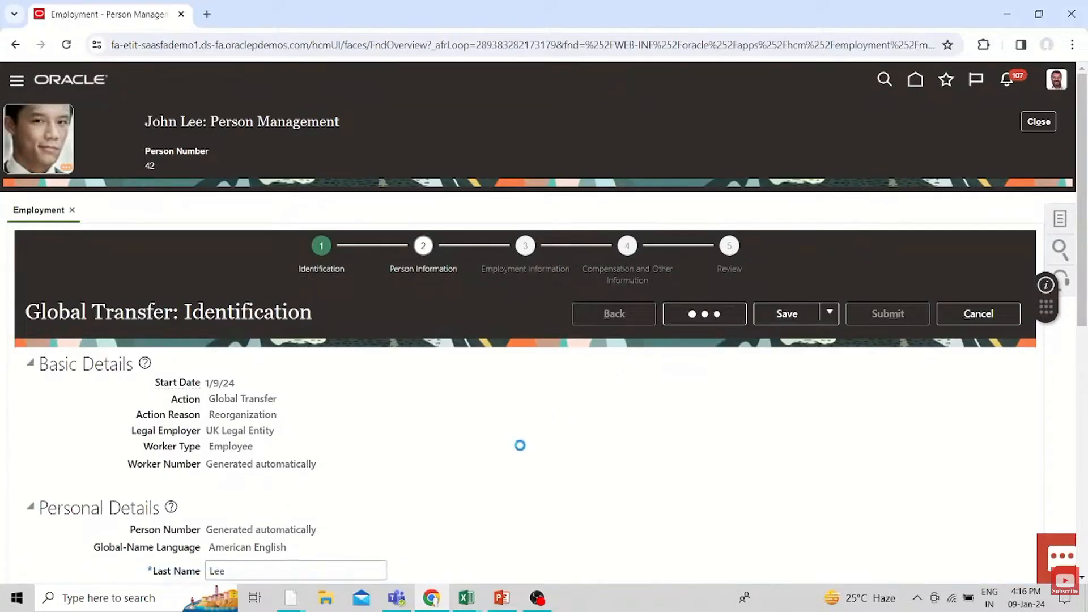
Skip forward in the video through the home address and UK assignment details to the location search
{"action": "key", "text": "Right"}
{"action": "key", "text": "Right"}
{"action": "key", "text": "Right"}
{"action": "key", "text": "Right"}
{"action": "key", "text": "Right"}
{"action": "key", "text": "Right"}
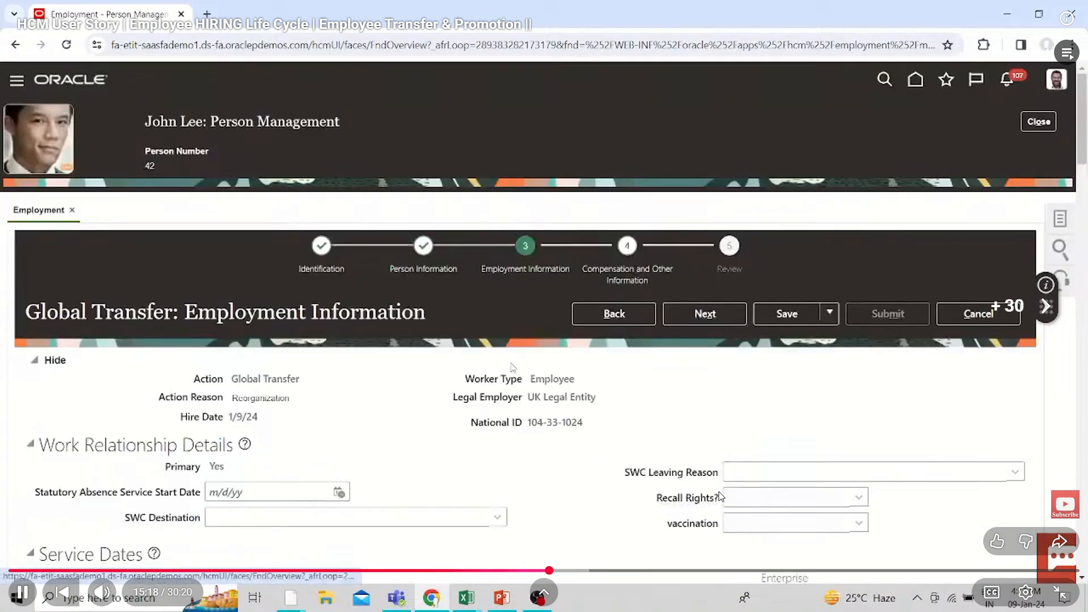
{"action": "key", "text": "Right"}
{"action": "key", "text": "Right"}
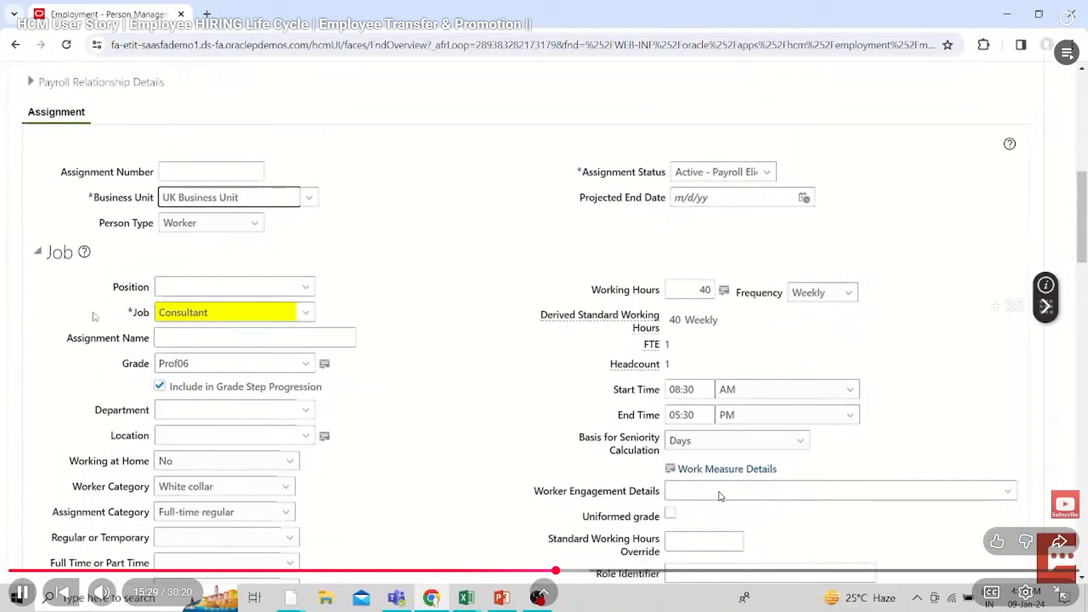
{"action": "key", "text": "Right"}
{"action": "key", "text": "Right"}
{"action": "key", "text": "Right"}
{"action": "key", "text": "Right"}
{"action": "key", "text": "Right"}
{"action": "key", "text": "Right"}
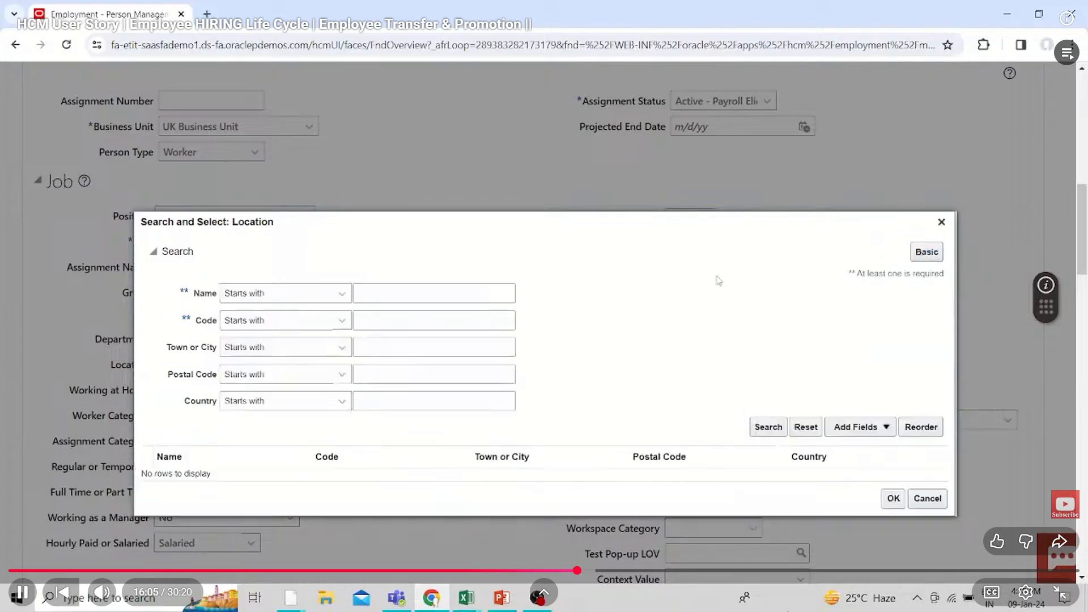
Set the video's playback speed to 2 and close the player settings
{"action": "left_click", "coordinate": [1025, 592]}
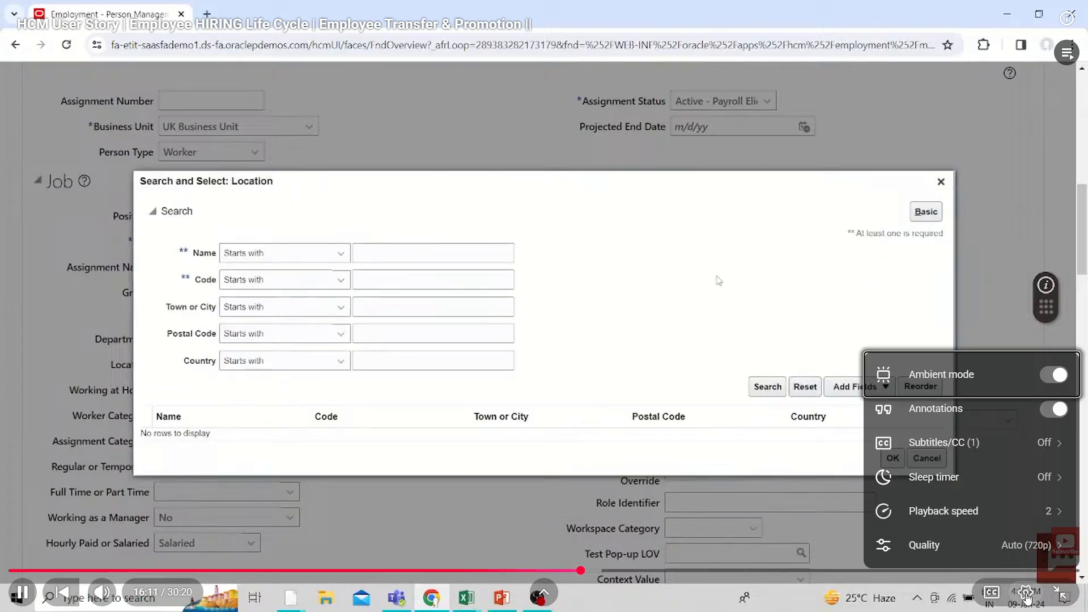
{"action": "left_click", "coordinate": [995, 513]}
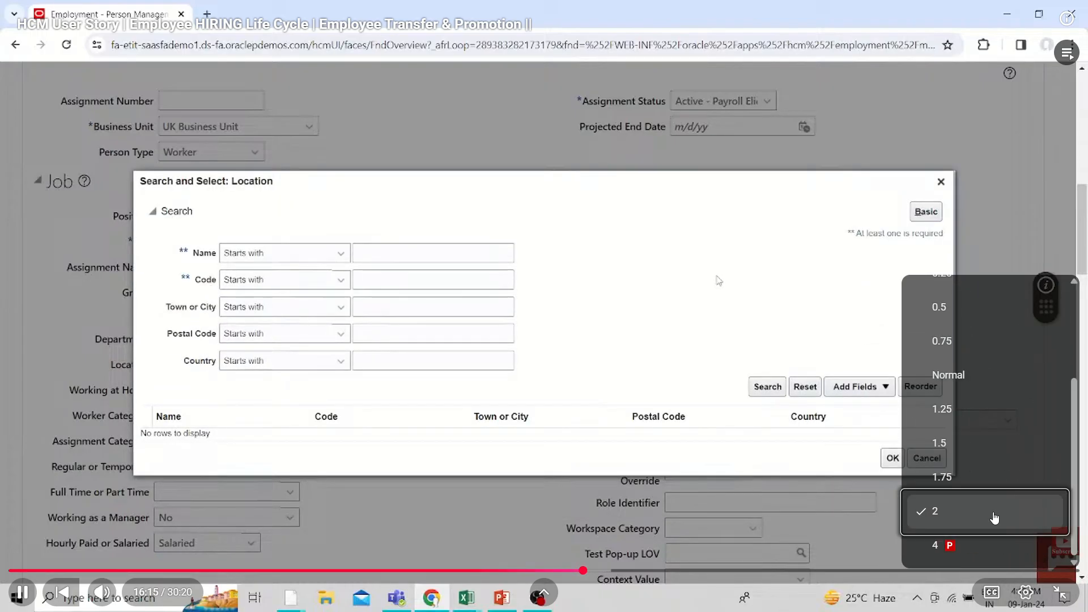
{"action": "left_click", "coordinate": [956, 512]}
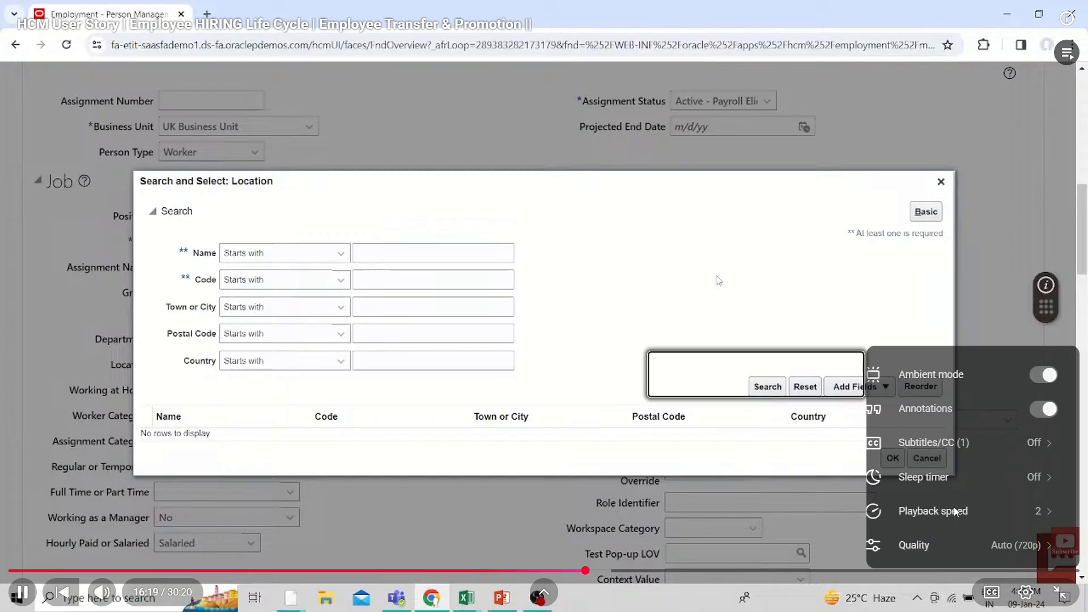
{"action": "left_click", "coordinate": [811, 529]}
Jump further ahead in the video and skip the advertisement that interrupts playback
{"action": "key", "text": "l"}
{"action": "key", "text": "l"}
{"action": "key", "text": "l"}
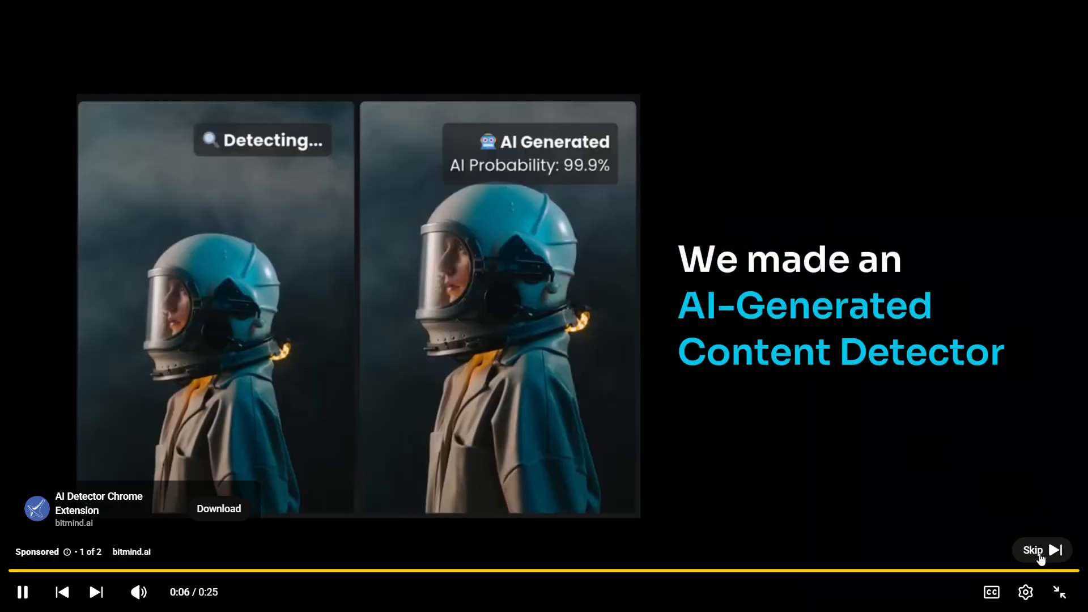
{"action": "left_click", "coordinate": [1040, 556]}
{"action": "left_click", "coordinate": [1037, 554]}
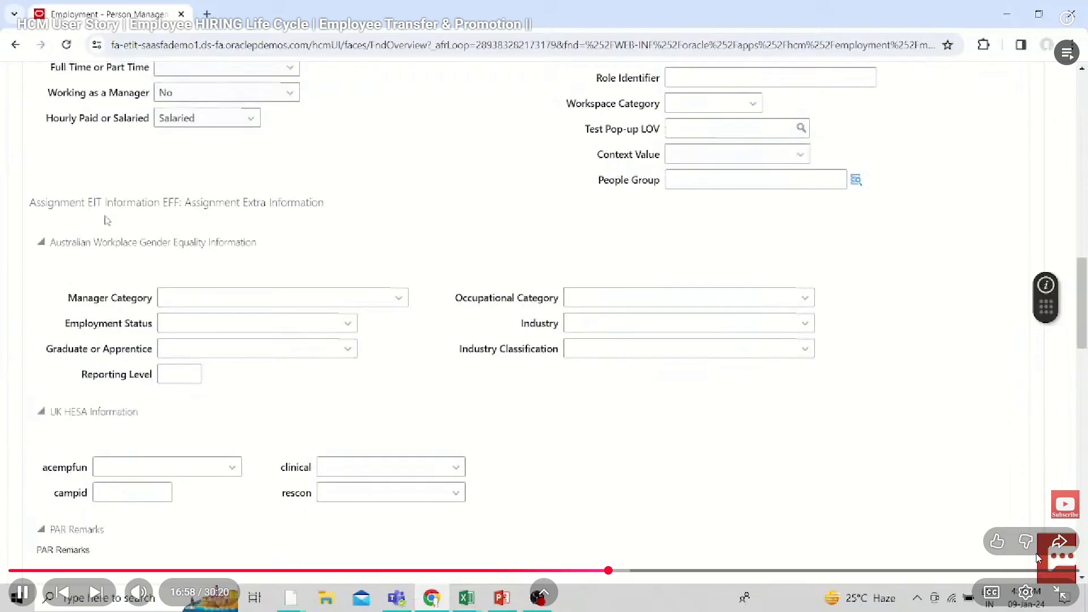
Skip forward in the video through the manager search to the Compensation and Other Information page
{"action": "key", "text": "Right"}
{"action": "key", "text": "Right"}
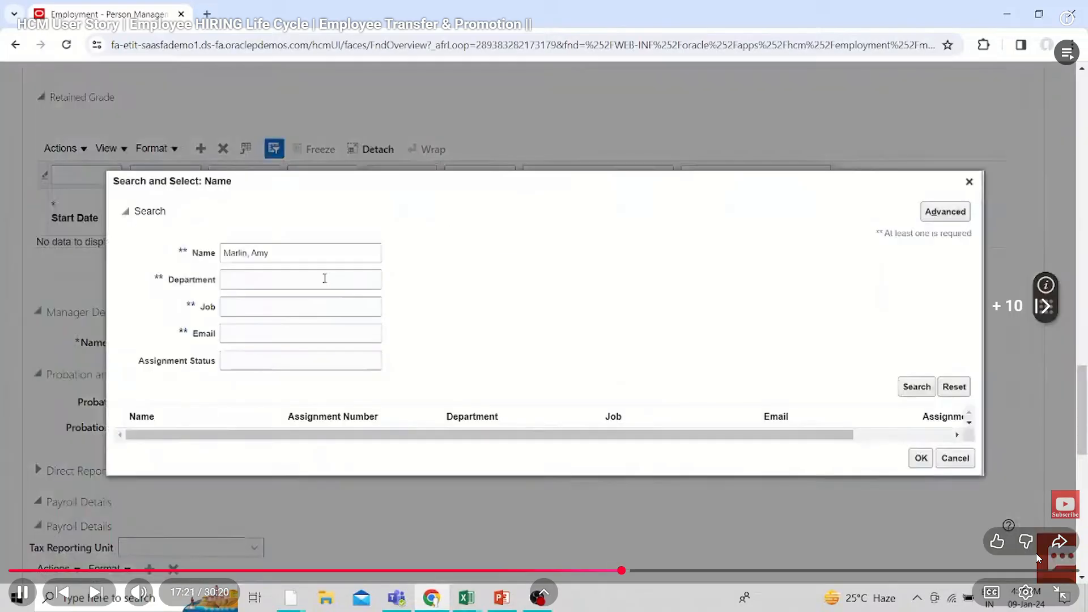
{"action": "key", "text": "Right"}
{"action": "key", "text": "Right"}
{"action": "key", "text": "Right"}
{"action": "key", "text": "Right"}
{"action": "key", "text": "Right"}
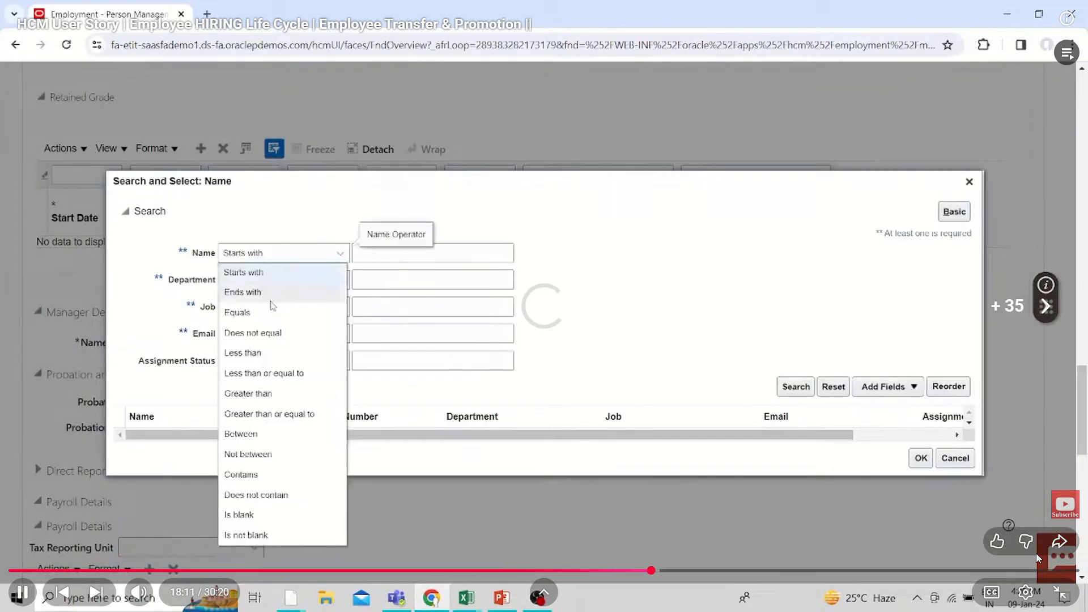
{"action": "key", "text": "Right"}
{"action": "key", "text": "Right"}
{"action": "key", "text": "Right"}
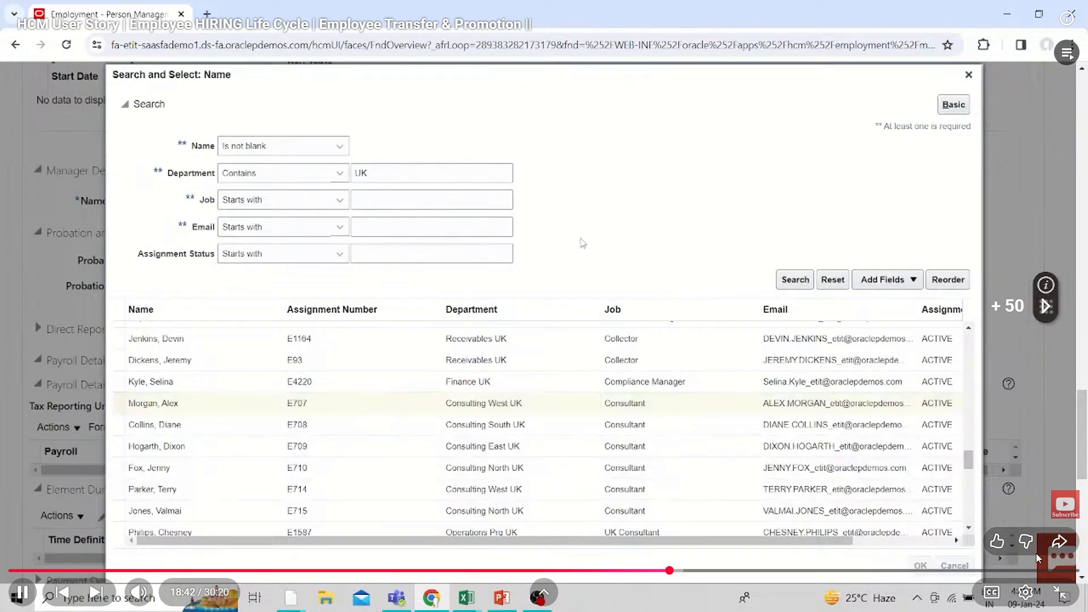
{"action": "key", "text": "Right"}
{"action": "key", "text": "Right"}
{"action": "key", "text": "Right"}
{"action": "key", "text": "Right"}
{"action": "key", "text": "Right"}
{"action": "key", "text": "Right"}
{"action": "key", "text": "Right"}
{"action": "key", "text": "Right"}
{"action": "key", "text": "Right"}
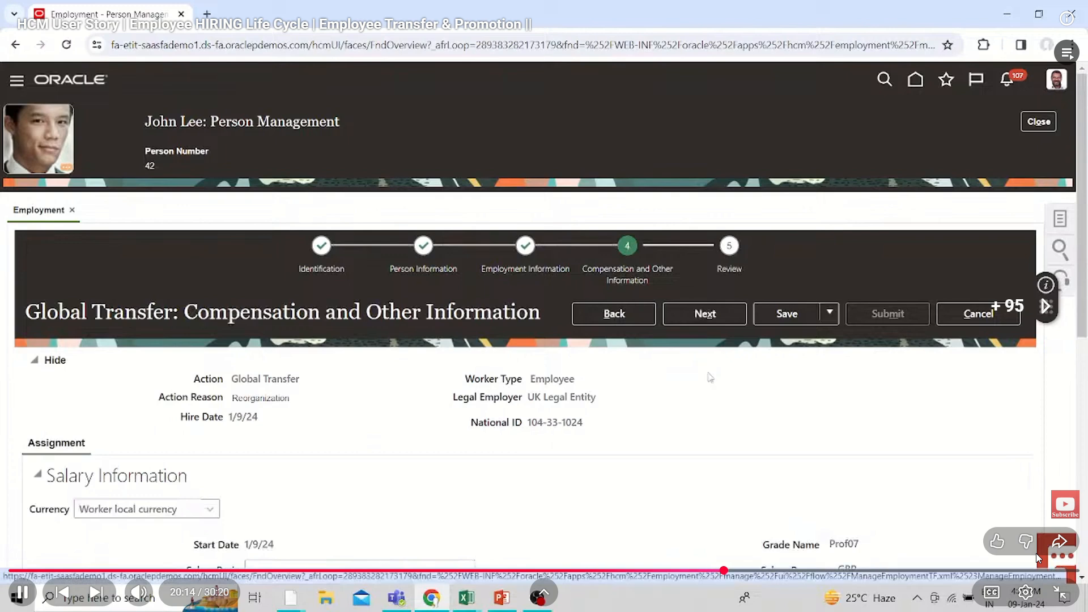
Skip forward in the video through the salary basis and UK Location Allowance entries of the global transfer
{"action": "key", "text": "Right"}
{"action": "key", "text": "Right"}
{"action": "key", "text": "Right"}
{"action": "key", "text": "Right"}
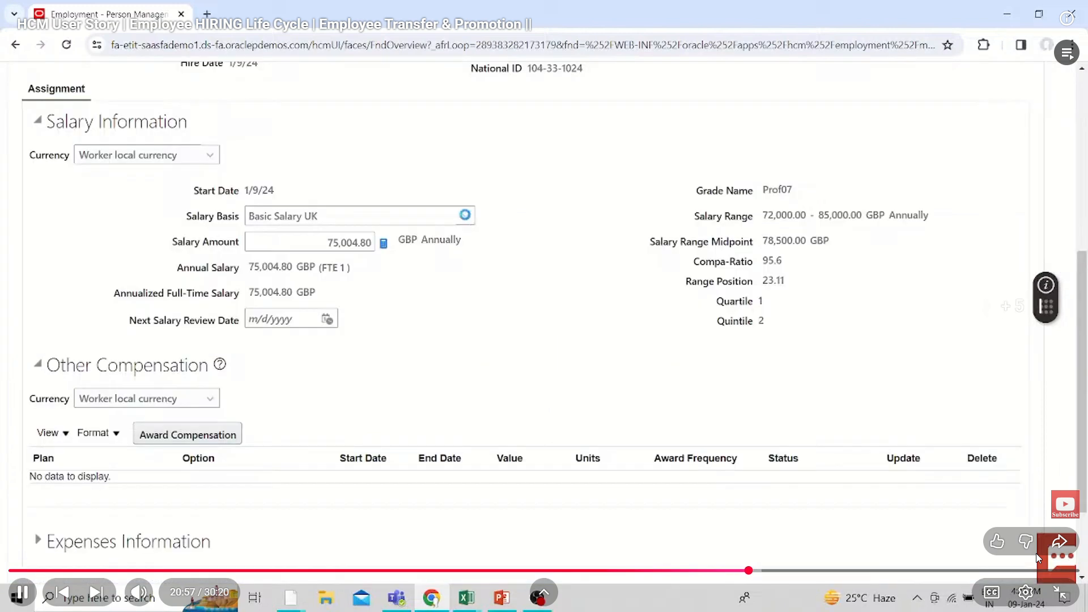
{"action": "key", "text": "Right"}
{"action": "key", "text": "Right"}
{"action": "key", "text": "Right"}
{"action": "key", "text": "Right"}
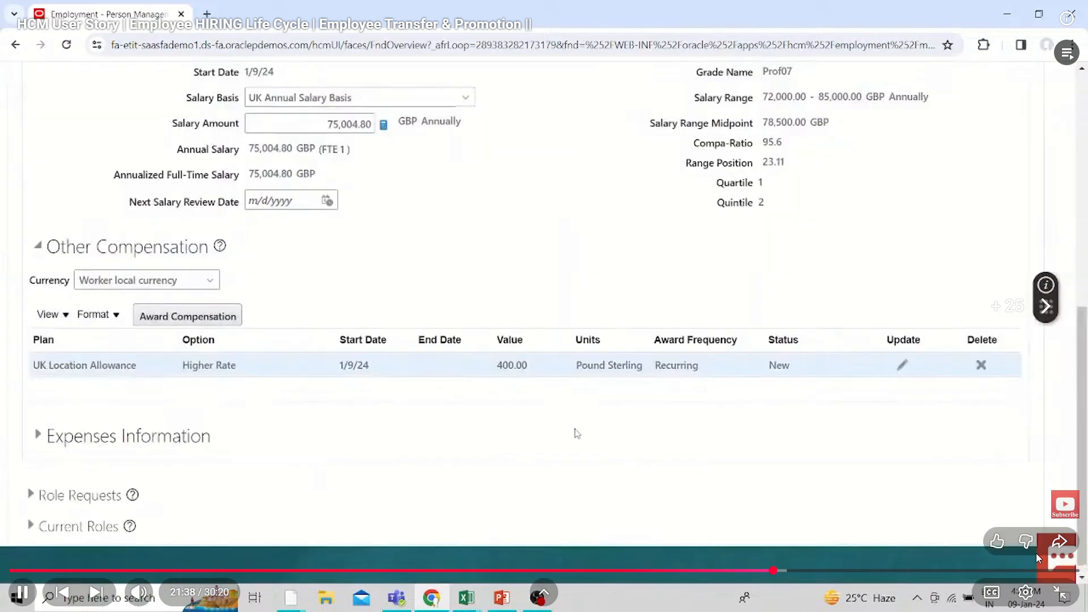
{"action": "key", "text": "Right"}
Skip through the rest of the transfer video, including the compensation history, and move on to the prehiring webinar
{"action": "key", "text": "Right"}
{"action": "key", "text": "Right"}
{"action": "key", "text": "Right"}
{"action": "key", "text": "Right"}
{"action": "key", "text": "Right"}
{"action": "key", "text": "Right"}
{"action": "key", "text": "Right"}
{"action": "key", "text": "Right"}
{"action": "key", "text": "Right"}
{"action": "key", "text": "Right"}
{"action": "key", "text": "Right"}
{"action": "key", "text": "Right"}
{"action": "key", "text": "Right"}
{"action": "key", "text": "Right"}
{"action": "key", "text": "Right"}
{"action": "key", "text": "Right"}
{"action": "key", "text": "Right"}
{"action": "key", "text": "Right"}
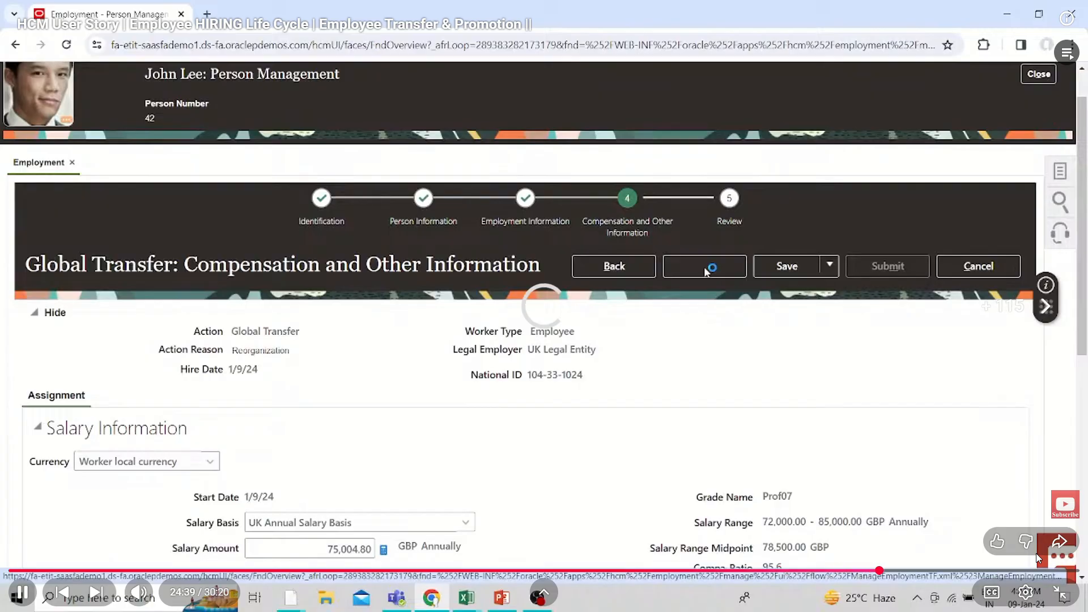
{"action": "key", "text": "Right"}
{"action": "key", "text": "Right"}
{"action": "key", "text": "Right"}
{"action": "key", "text": "Right"}
{"action": "key", "text": "Right"}
{"action": "key", "text": "Right"}
{"action": "key", "text": "Right"}
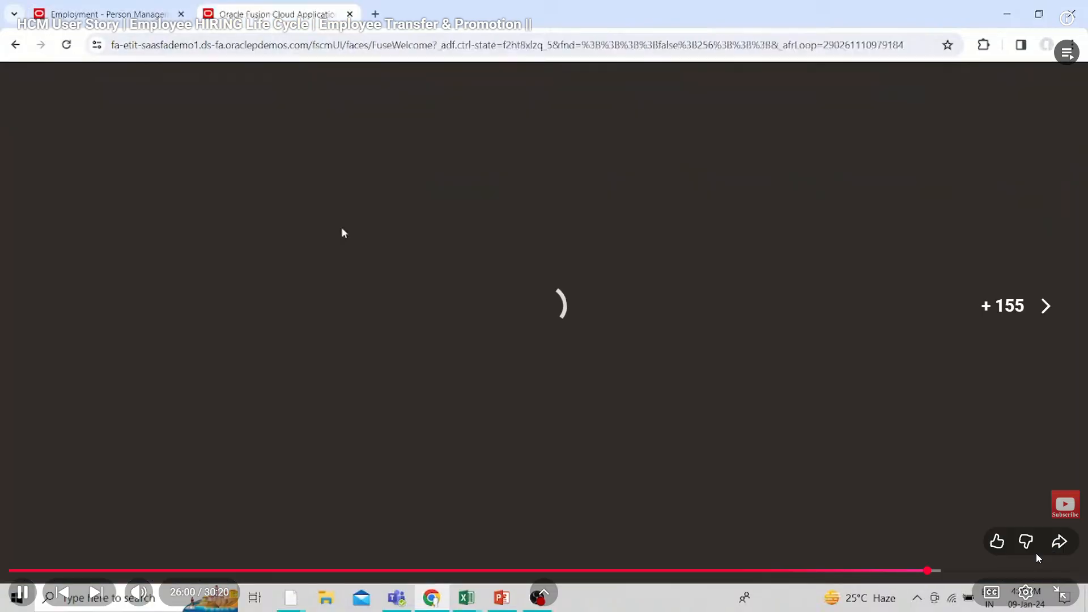
{"action": "key", "text": "Right"}
{"action": "key", "text": "Right"}
{"action": "key", "text": "Right"}
{"action": "key", "text": "Right"}
{"action": "key", "text": "Right"}
{"action": "key", "text": "Right"}
{"action": "key", "text": "Right"}
{"action": "key", "text": "Right"}
{"action": "key", "text": "Right"}
{"action": "key", "text": "Right"}
{"action": "key", "text": "Right"}
{"action": "key", "text": "Right"}
{"action": "key", "text": "Right"}
{"action": "key", "text": "Right"}
{"action": "key", "text": "Right"}
{"action": "key", "text": "Right"}
{"action": "key", "text": "Right"}
{"action": "key", "text": "Right"}
{"action": "key", "text": "Right"}
{"action": "key", "text": "Right"}
{"action": "key", "text": "Right"}
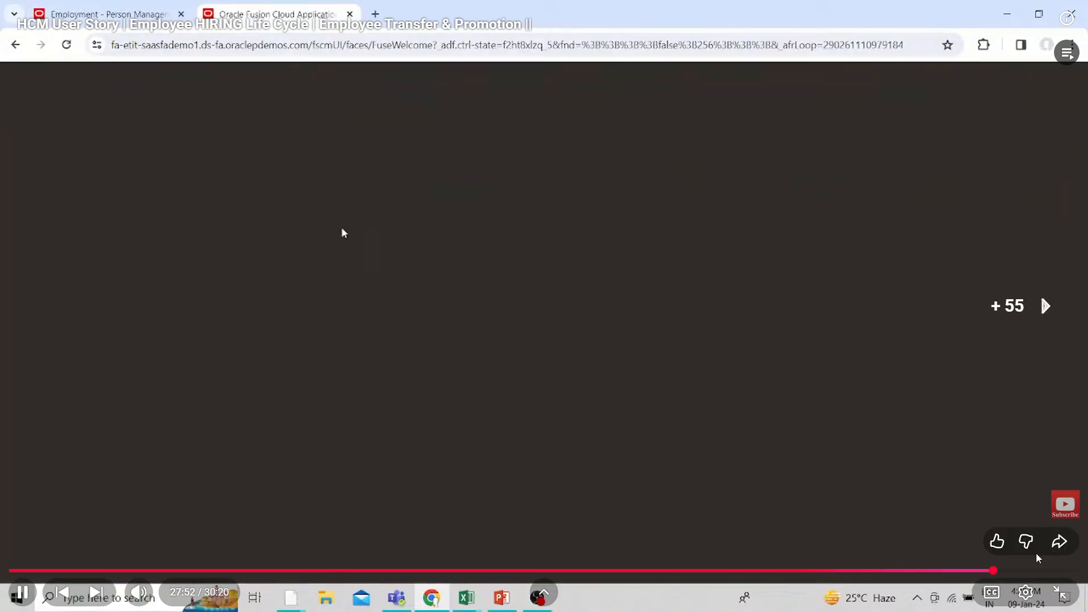
{"action": "key", "text": "Right"}
{"action": "key", "text": "Right"}
{"action": "key", "text": "Right"}
{"action": "key", "text": "Right"}
{"action": "key", "text": "Right"}
{"action": "key", "text": "Right"}
{"action": "key", "text": "Right"}
{"action": "key", "text": "Right"}
{"action": "key", "text": "Right"}
{"action": "key", "text": "Right"}
{"action": "key", "text": "Right"}
{"action": "key", "text": "Right"}
{"action": "key", "text": "Right"}
{"action": "key", "text": "Right"}
{"action": "key", "text": "Right"}
{"action": "key", "text": "Right"}
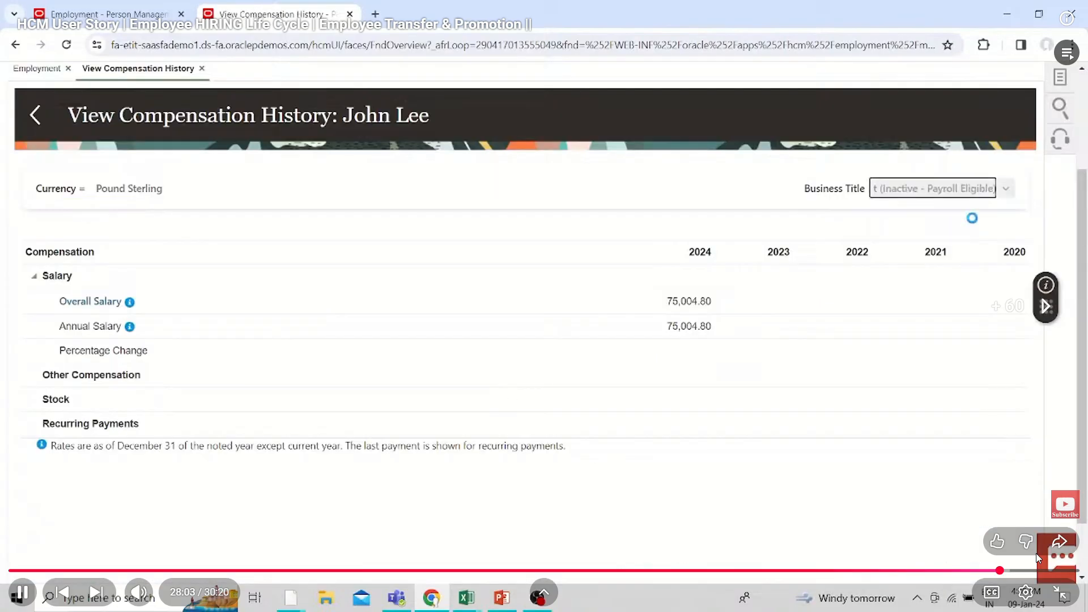
{"action": "key", "text": "Right"}
{"action": "key", "text": "Right"}
{"action": "key", "text": "Right"}
{"action": "key", "text": "Right"}
{"action": "key", "text": "Right"}
{"action": "key", "text": "Right"}
{"action": "key", "text": "Right"}
{"action": "key", "text": "Right"}
{"action": "key", "text": "Right"}
{"action": "key", "text": "Right"}
{"action": "key", "text": "Right"}
{"action": "key", "text": "Right"}
{"action": "key", "text": "Right"}
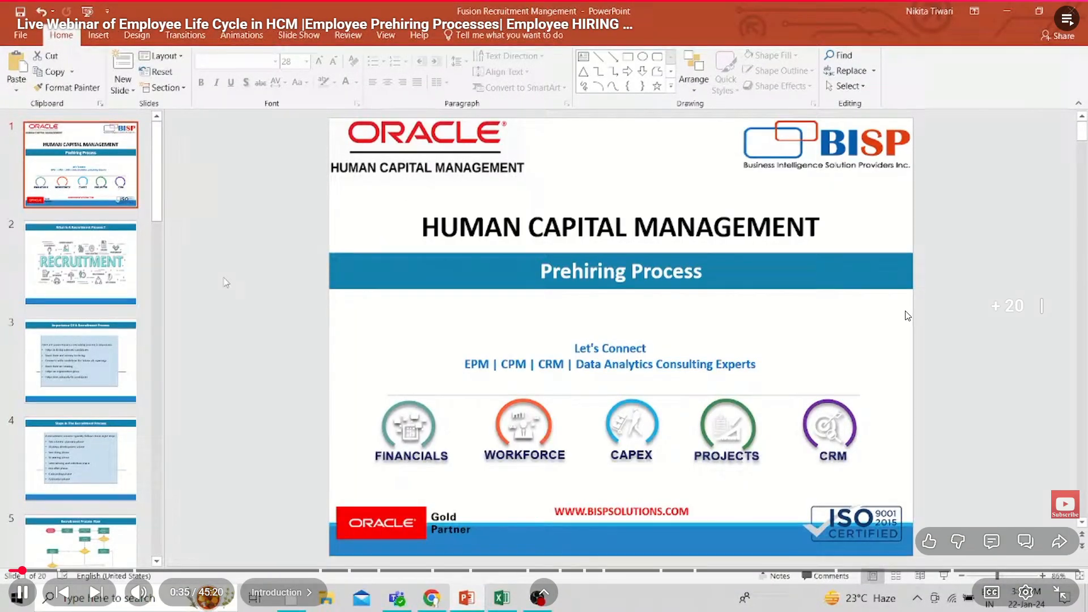
Skip forward in the prehiring webinar past the Importance Of A Recruitment Process slide to the Steps In The Recruitment Process slide
{"action": "key", "text": "Right"}
{"action": "key", "text": "Right"}
{"action": "key", "text": "Right"}
{"action": "key", "text": "Right"}
{"action": "key", "text": "Right"}
{"action": "key", "text": "Right"}
{"action": "key", "text": "Right"}
{"action": "key", "text": "Right"}
{"action": "key", "text": "Right"}
{"action": "key", "text": "Right"}
{"action": "key", "text": "Right"}
{"action": "key", "text": "Right"}
{"action": "key", "text": "Right"}
{"action": "key", "text": "Right"}
{"action": "key", "text": "Right"}
{"action": "key", "text": "Right"}
{"action": "key", "text": "Right"}
{"action": "key", "text": "Right"}
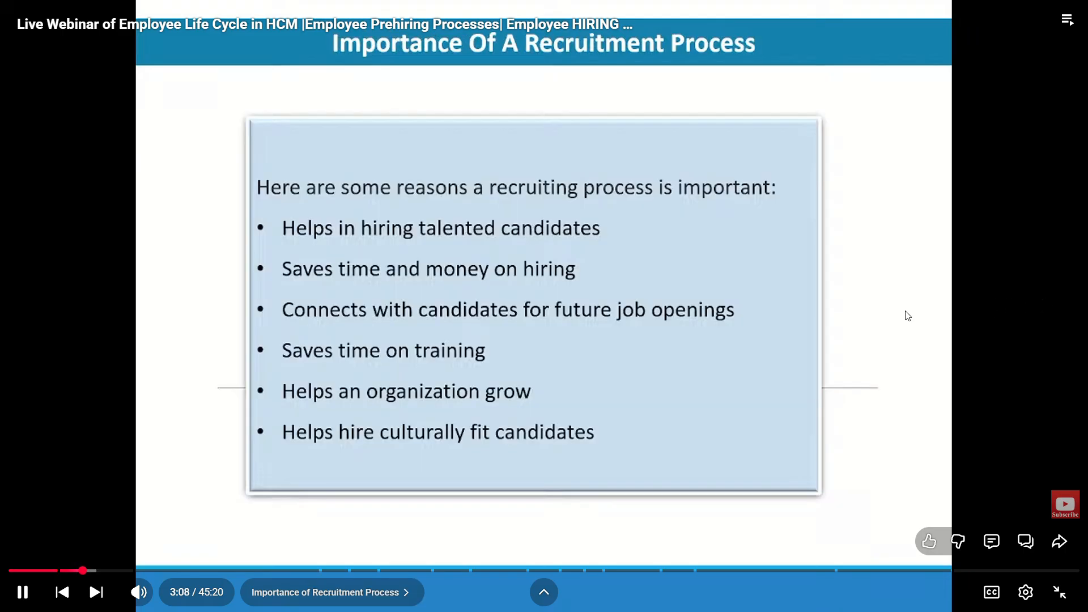
{"action": "key", "text": "Right"}
{"action": "key", "text": "Right"}
{"action": "key", "text": "Right"}
{"action": "key", "text": "Right"}
{"action": "key", "text": "Right"}
{"action": "key", "text": "Right"}
{"action": "key", "text": "Right"}
{"action": "key", "text": "Right"}
{"action": "key", "text": "Right"}
{"action": "key", "text": "Right"}
{"action": "key", "text": "Right"}
{"action": "key", "text": "Right"}
{"action": "key", "text": "Right"}
{"action": "key", "text": "Right"}
{"action": "key", "text": "Right"}
{"action": "key", "text": "Right"}
{"action": "key", "text": "Right"}
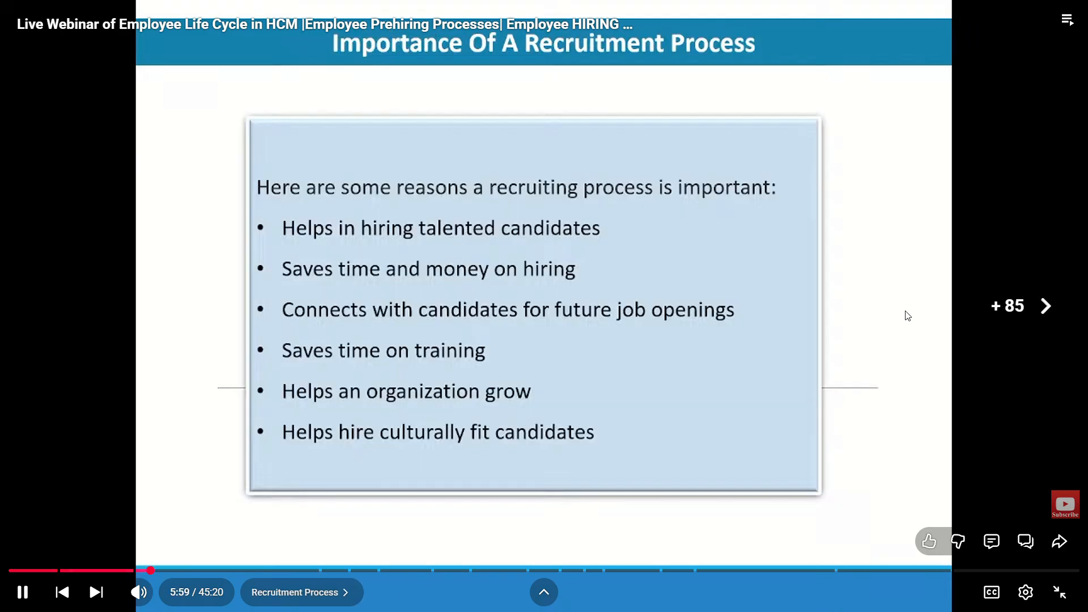
{"action": "key", "text": "Right"}
{"action": "key", "text": "Right"}
{"action": "key", "text": "Right"}
{"action": "key", "text": "Right"}
{"action": "key", "text": "Right"}
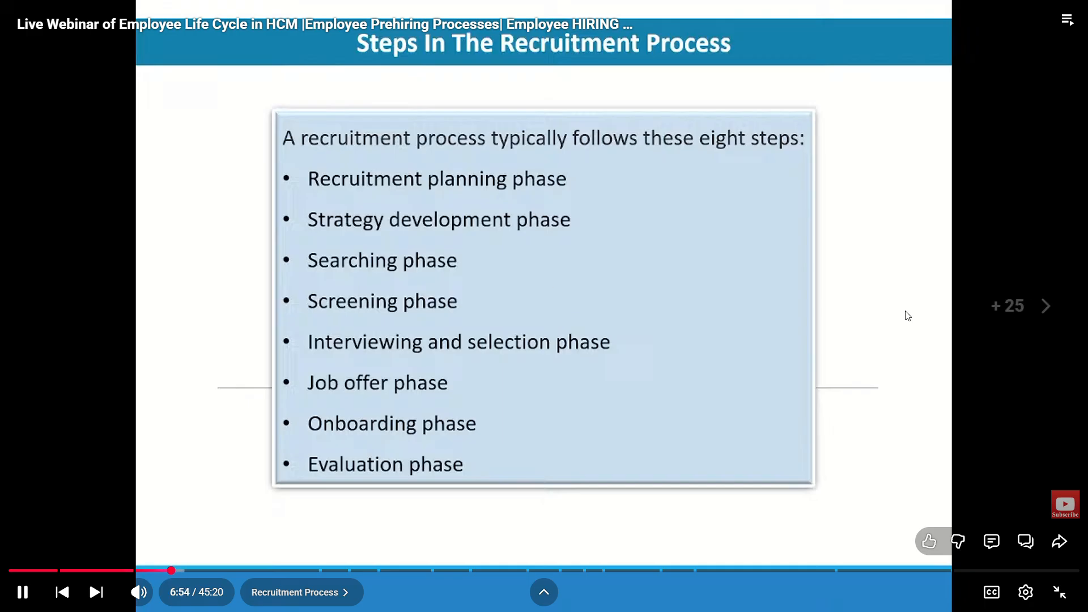
Skip forward past the recruitment steps to the Drive Candidate Engagement chapter on the Pre Hiring Process slide
{"action": "key", "text": "Right"}
{"action": "key", "text": "Right"}
{"action": "key", "text": "Right"}
{"action": "key", "text": "Right"}
{"action": "key", "text": "Right"}
{"action": "key", "text": "Right"}
{"action": "key", "text": "Right"}
{"action": "key", "text": "Right"}
{"action": "key", "text": "Right"}
{"action": "key", "text": "Right"}
{"action": "key", "text": "Right"}
{"action": "key", "text": "Right"}
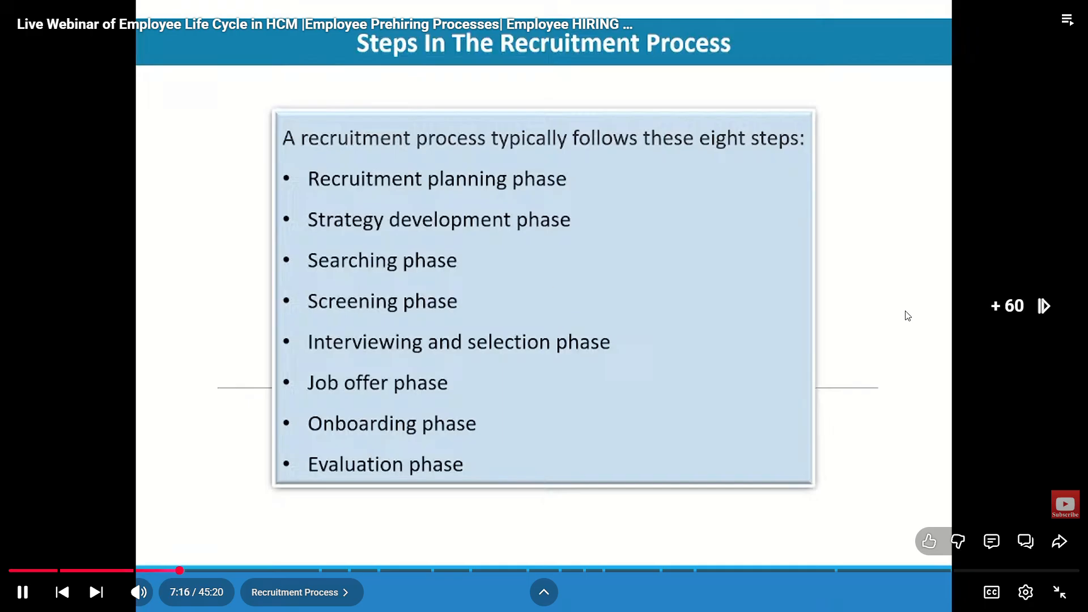
{"action": "key", "text": "Right"}
{"action": "key", "text": "Right"}
{"action": "key", "text": "Right"}
{"action": "key", "text": "Right"}
{"action": "key", "text": "Right"}
{"action": "key", "text": "Right"}
{"action": "key", "text": "Right"}
{"action": "key", "text": "Right"}
{"action": "key", "text": "Right"}
{"action": "key", "text": "Right"}
{"action": "key", "text": "Right"}
{"action": "key", "text": "Right"}
{"action": "key", "text": "Right"}
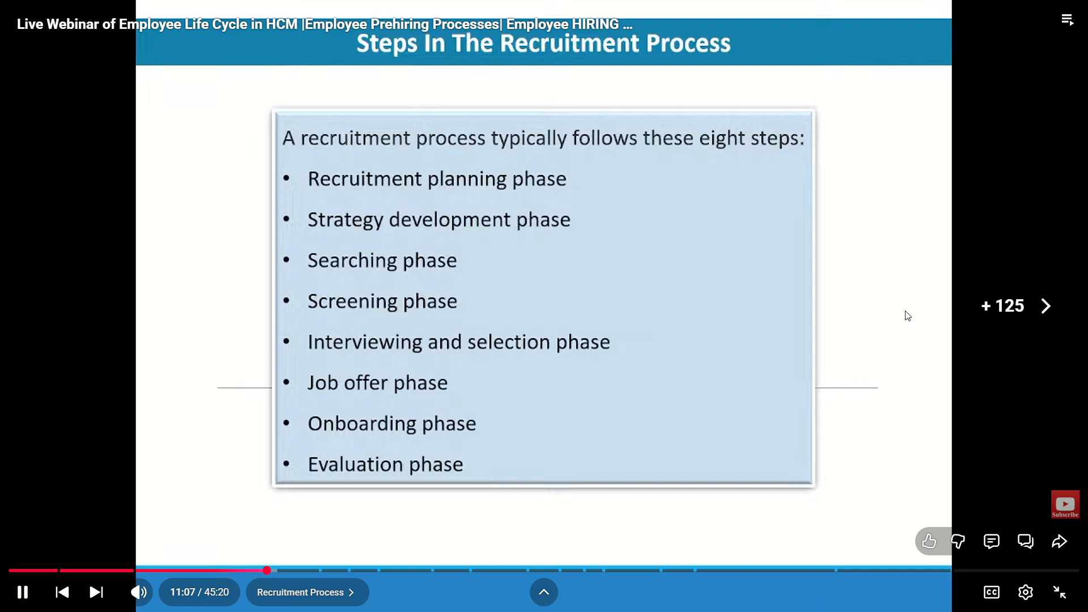
{"action": "key", "text": "Right"}
{"action": "key", "text": "Right"}
{"action": "key", "text": "Right"}
{"action": "key", "text": "Right"}
{"action": "key", "text": "Right"}
{"action": "key", "text": "Right"}
{"action": "key", "text": "Right"}
{"action": "key", "text": "Right"}
{"action": "key", "text": "Right"}
{"action": "key", "text": "Right"}
{"action": "key", "text": "Right"}
{"action": "key", "text": "Right"}
{"action": "key", "text": "Right"}
{"action": "key", "text": "Right"}
{"action": "key", "text": "Right"}
{"action": "key", "text": "Right"}
{"action": "key", "text": "Right"}
{"action": "key", "text": "Right"}
{"action": "key", "text": "Right"}
{"action": "key", "text": "Right"}
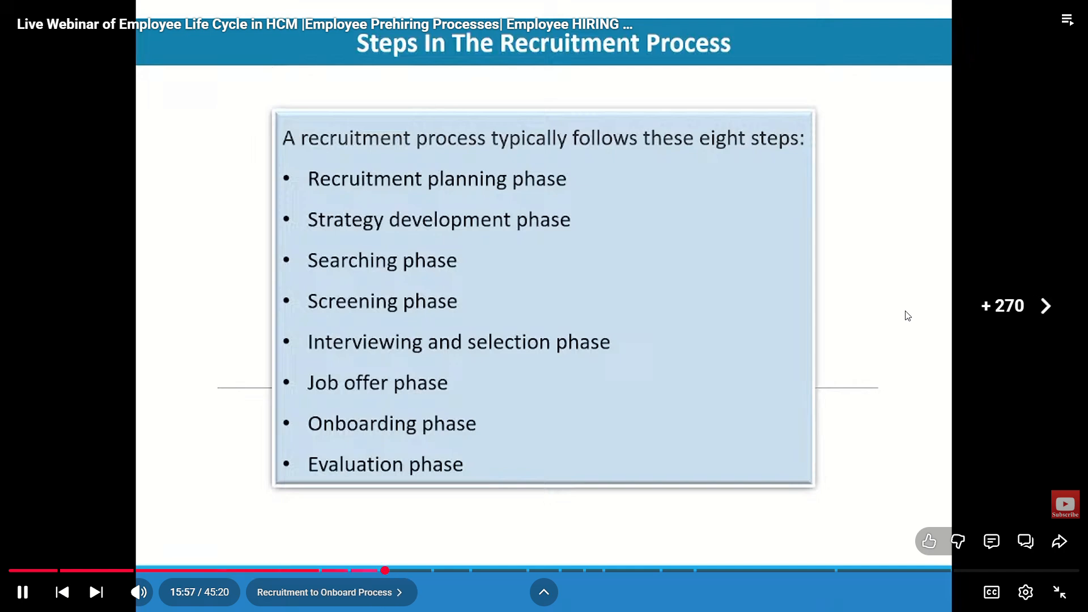
{"action": "key", "text": "Right"}
{"action": "key", "text": "Right"}
{"action": "key", "text": "Right"}
{"action": "key", "text": "Right"}
{"action": "key", "text": "Right"}
{"action": "key", "text": "Right"}
{"action": "key", "text": "Right"}
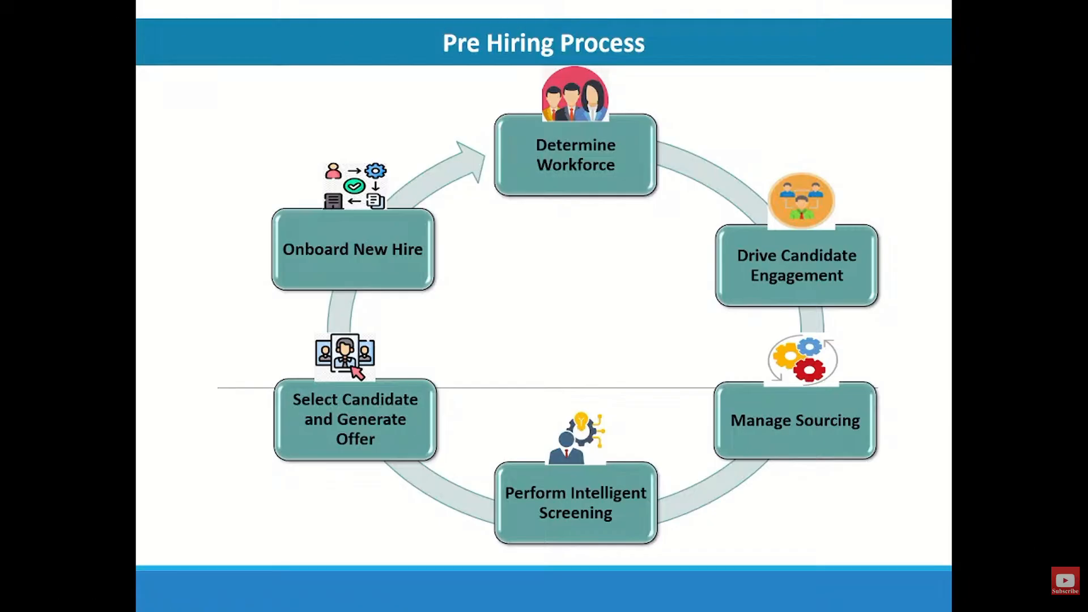
{"action": "key", "text": "Right"}
{"action": "key", "text": "Right"}
{"action": "key", "text": "Right"}
{"action": "key", "text": "Right"}
{"action": "key", "text": "Right"}
{"action": "key", "text": "Right"}
{"action": "key", "text": "Right"}
{"action": "key", "text": "Right"}
{"action": "key", "text": "Right"}
{"action": "key", "text": "Right"}
{"action": "key", "text": "Right"}
{"action": "key", "text": "Right"}
{"action": "key", "text": "Right"}
{"action": "key", "text": "Right"}
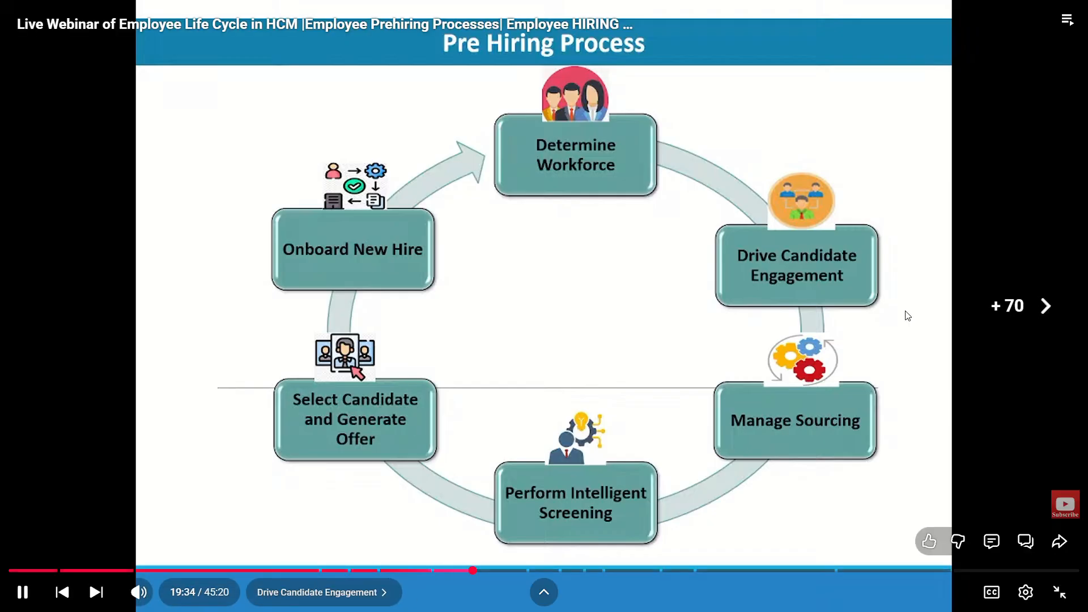
Skip forward in the prehiring webinar past the Drive Candidate Engagement slide to the Perform Intelligent Screening slide
{"action": "key", "text": "Right"}
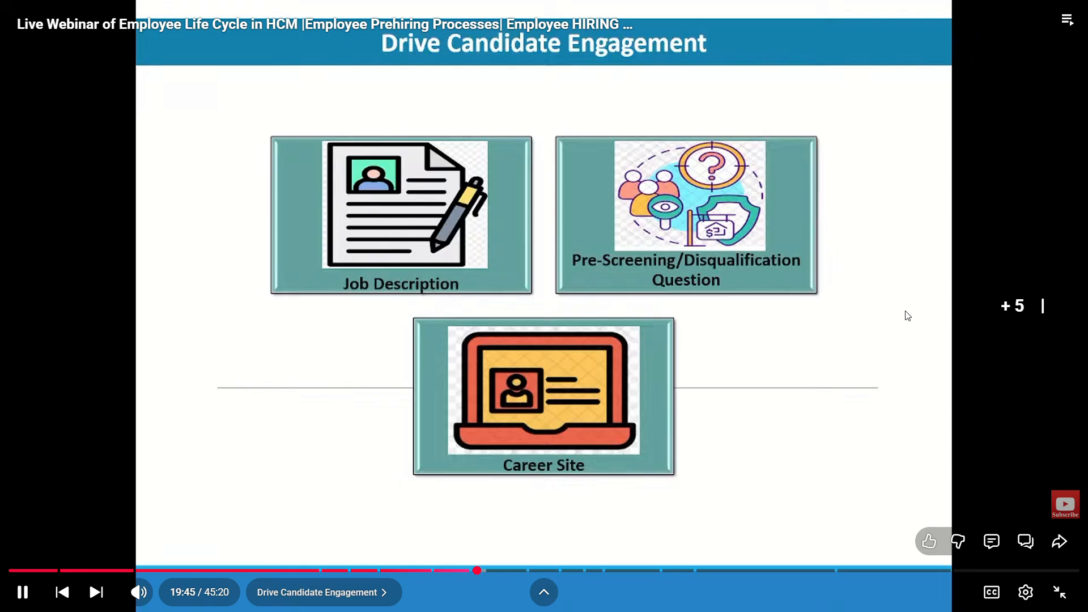
{"action": "key", "text": "Right"}
{"action": "key", "text": "Right"}
{"action": "key", "text": "Right"}
{"action": "key", "text": "Right"}
{"action": "key", "text": "Right"}
{"action": "key", "text": "Right"}
{"action": "key", "text": "Right"}
{"action": "key", "text": "Right"}
{"action": "key", "text": "Right"}
{"action": "key", "text": "Right"}
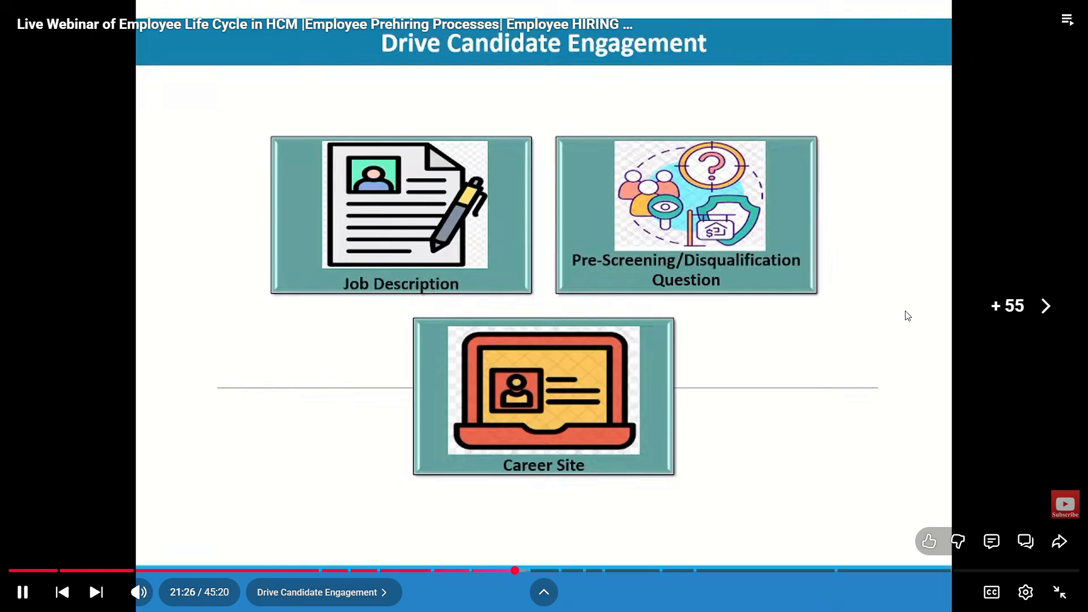
{"action": "key", "text": "Right"}
{"action": "key", "text": "Right"}
{"action": "key", "text": "Right"}
{"action": "key", "text": "Right"}
{"action": "key", "text": "Right"}
{"action": "key", "text": "Right"}
{"action": "key", "text": "Right"}
{"action": "key", "text": "Right"}
{"action": "key", "text": "Right"}
{"action": "key", "text": "Right"}
{"action": "key", "text": "Right"}
{"action": "key", "text": "Right"}
{"action": "key", "text": "Right"}
{"action": "key", "text": "Right"}
{"action": "key", "text": "Right"}
{"action": "key", "text": "Right"}
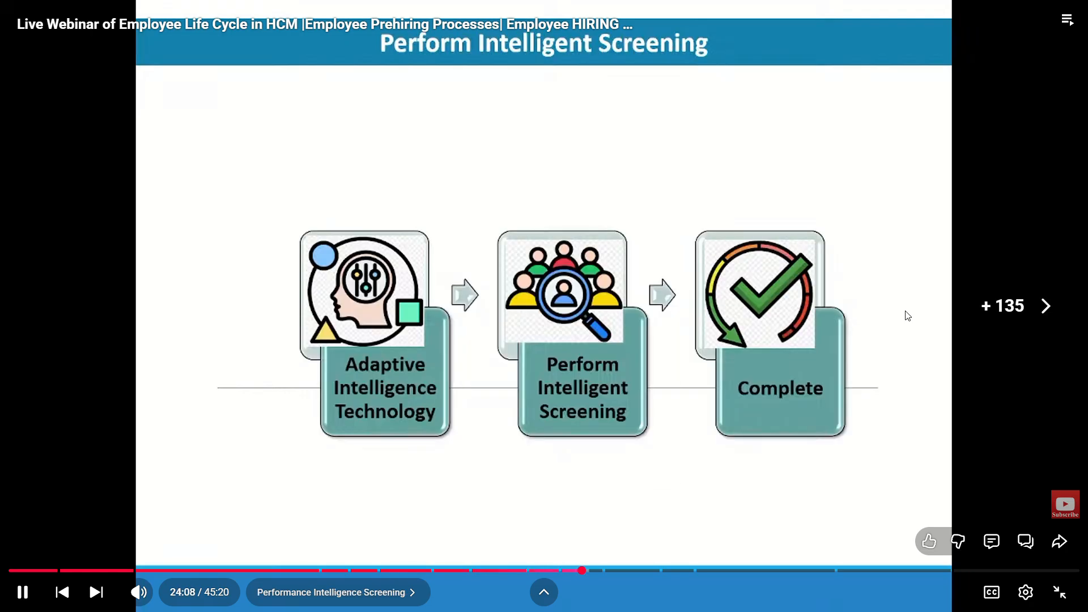
Skip forward past the Onboard New Hire slide to the Recruiting Cost slide
{"action": "key", "text": "Right"}
{"action": "key", "text": "Right"}
{"action": "key", "text": "Right"}
{"action": "key", "text": "Right"}
{"action": "key", "text": "Right"}
{"action": "key", "text": "Right"}
{"action": "key", "text": "Right"}
{"action": "key", "text": "Right"}
{"action": "key", "text": "Right"}
{"action": "key", "text": "Right"}
{"action": "key", "text": "Right"}
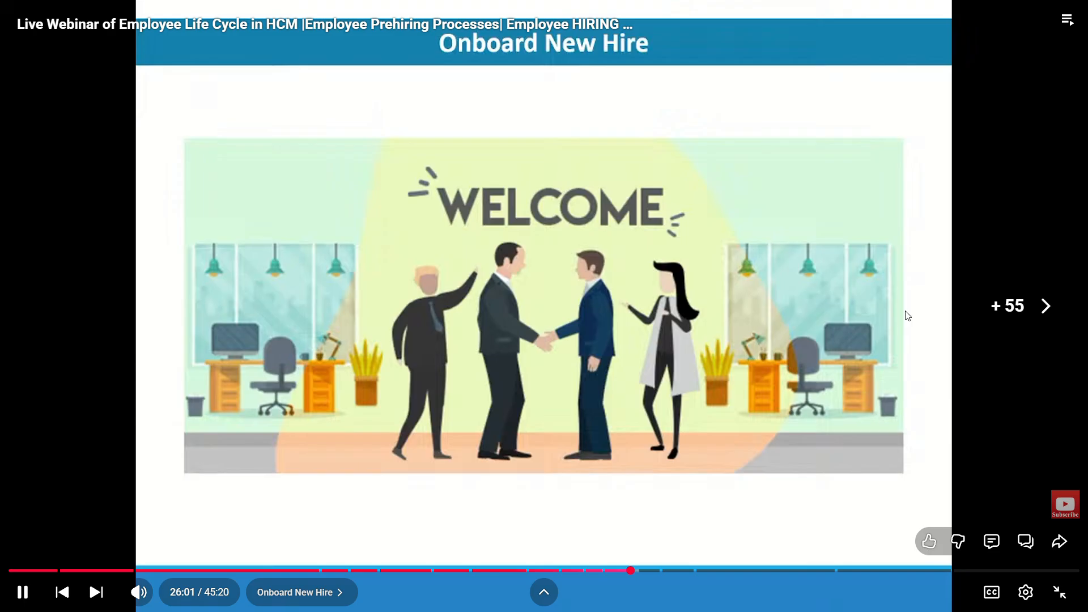
{"action": "key", "text": "Right"}
{"action": "key", "text": "Right"}
{"action": "key", "text": "Right"}
{"action": "key", "text": "Right"}
{"action": "key", "text": "Right"}
{"action": "key", "text": "Right"}
{"action": "key", "text": "Right"}
{"action": "key", "text": "Right"}
{"action": "key", "text": "Right"}
{"action": "key", "text": "Right"}
{"action": "key", "text": "Right"}
{"action": "key", "text": "Right"}
{"action": "key", "text": "Right"}
{"action": "key", "text": "Right"}
{"action": "key", "text": "Right"}
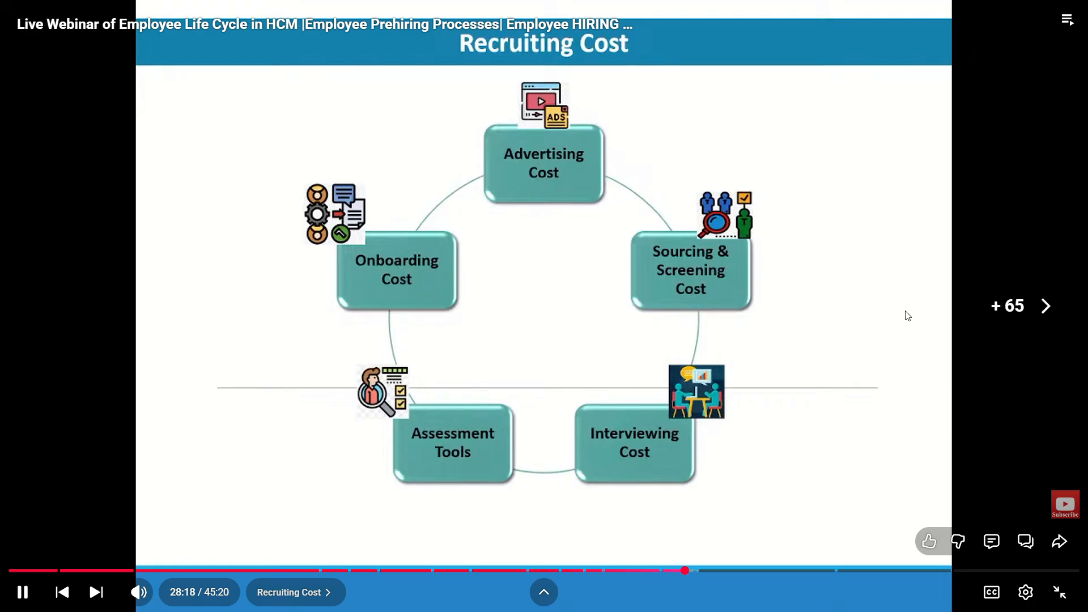
Replay a little of the Recruiting Cost slide and skip ahead to the Cost per Hire worksheet in the Internal and External Costs chapter
{"action": "key", "text": "Left"}
{"action": "key", "text": "Left"}
{"action": "key", "text": "Left"}
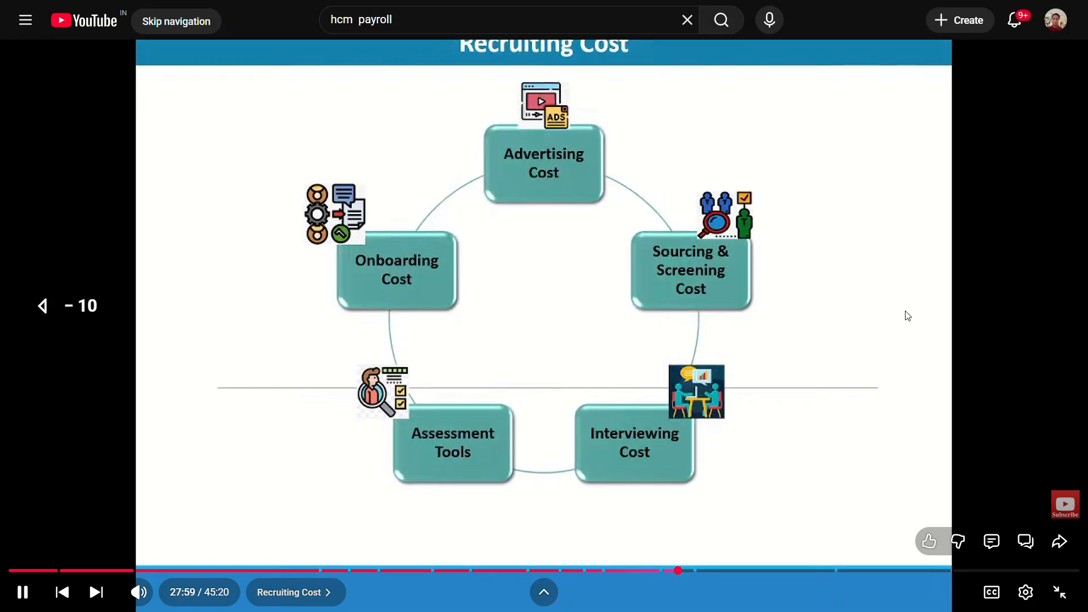
{"action": "key", "text": "Right"}
{"action": "key", "text": "Right"}
{"action": "key", "text": "Right"}
{"action": "key", "text": "Right"}
{"action": "key", "text": "Right"}
{"action": "key", "text": "Right"}
{"action": "key", "text": "Right"}
{"action": "key", "text": "Right"}
{"action": "key", "text": "Right"}
{"action": "key", "text": "Right"}
{"action": "key", "text": "Right"}
{"action": "key", "text": "Right"}
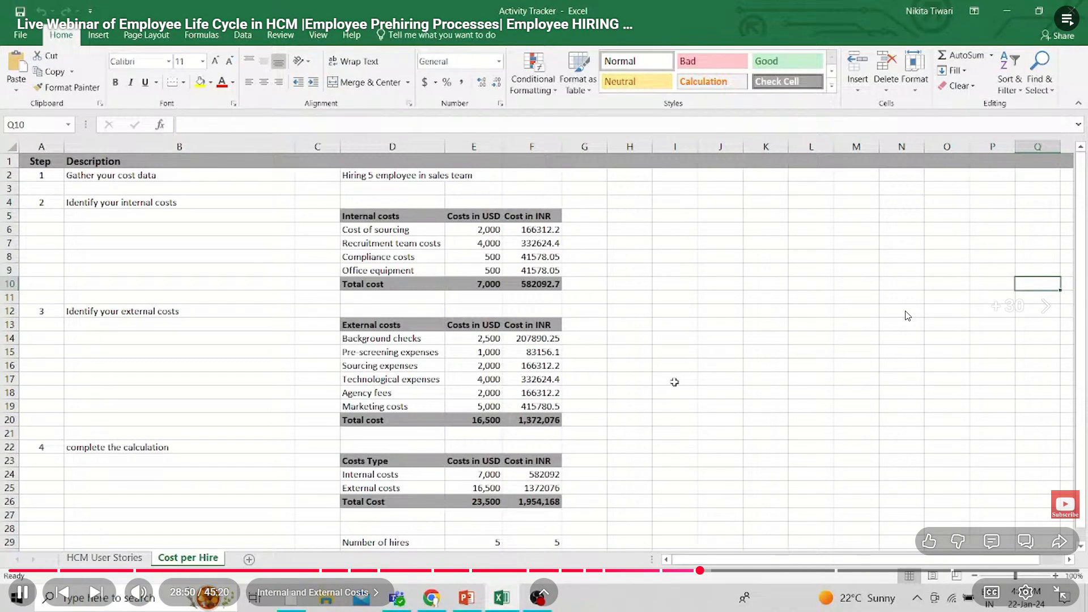
Skip through the Internal and External Costs chapter to the Cost Per Higher Example chapter
{"action": "key", "text": "Right"}
{"action": "key", "text": "Right"}
{"action": "key", "text": "Right"}
{"action": "key", "text": "Right"}
{"action": "key", "text": "Right"}
{"action": "key", "text": "Right"}
{"action": "key", "text": "Right"}
{"action": "key", "text": "Right"}
{"action": "key", "text": "Right"}
{"action": "key", "text": "Right"}
{"action": "key", "text": "Right"}
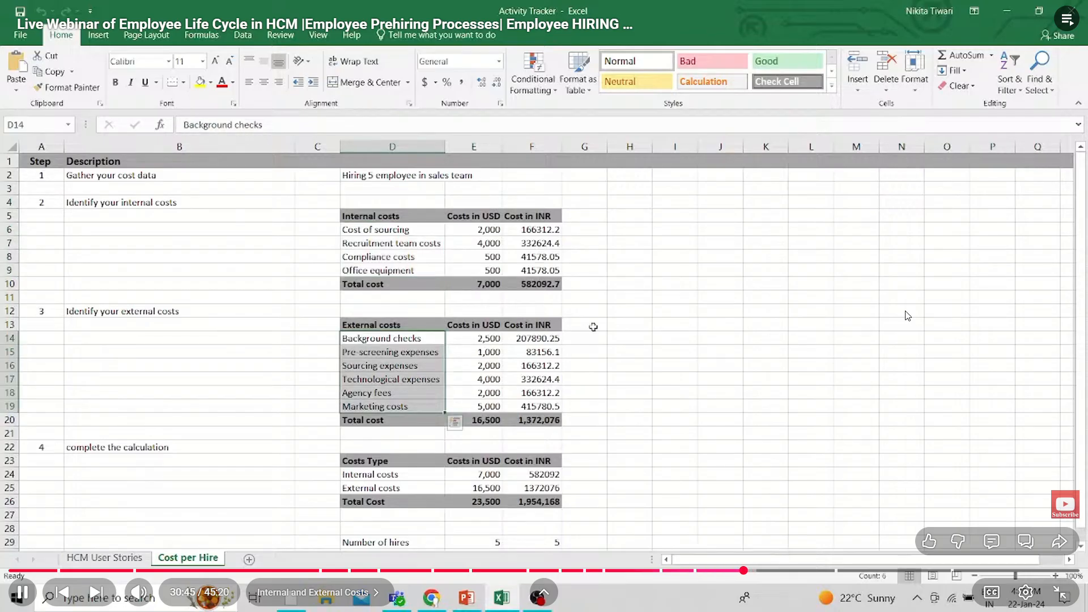
{"action": "key", "text": "Right"}
{"action": "key", "text": "Right"}
{"action": "key", "text": "Right"}
{"action": "key", "text": "Right"}
{"action": "key", "text": "Right"}
{"action": "key", "text": "Right"}
{"action": "key", "text": "Right"}
{"action": "key", "text": "Right"}
{"action": "key", "text": "Right"}
{"action": "key", "text": "Right"}
{"action": "key", "text": "Right"}
{"action": "key", "text": "Right"}
{"action": "key", "text": "Right"}
{"action": "key", "text": "Right"}
{"action": "key", "text": "Right"}
{"action": "key", "text": "Right"}
{"action": "key", "text": "Right"}
{"action": "key", "text": "Right"}
{"action": "key", "text": "Right"}
{"action": "key", "text": "Right"}
{"action": "key", "text": "Right"}
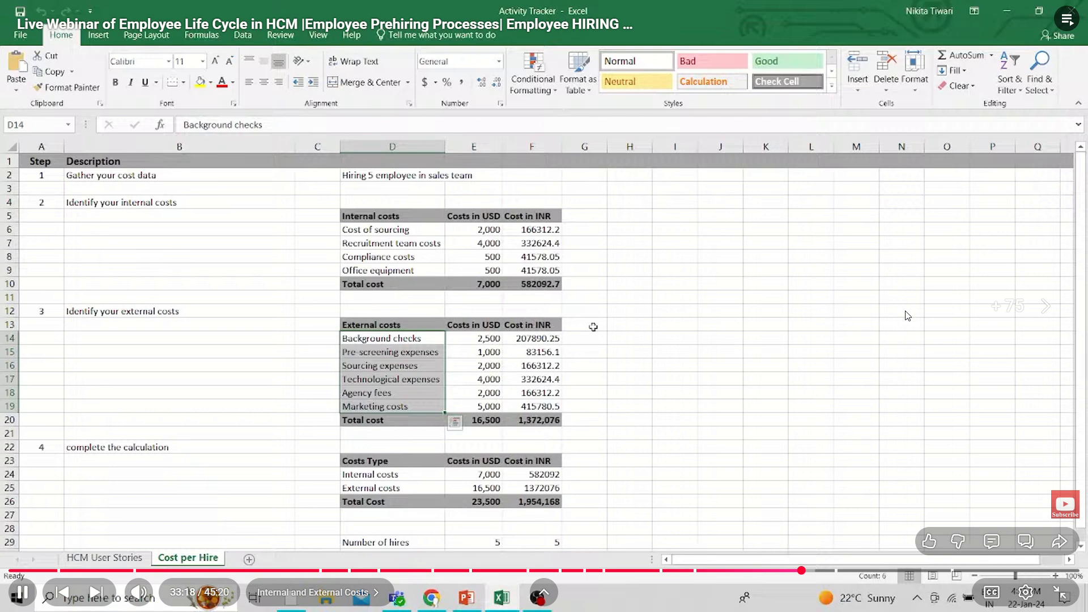
{"action": "key", "text": "Right"}
{"action": "key", "text": "Right"}
{"action": "key", "text": "Right"}
{"action": "key", "text": "Right"}
{"action": "key", "text": "Right"}
{"action": "key", "text": "Right"}
{"action": "key", "text": "Right"}
{"action": "key", "text": "Right"}
{"action": "key", "text": "Right"}
{"action": "key", "text": "Right"}
{"action": "key", "text": "Right"}
{"action": "key", "text": "Right"}
{"action": "key", "text": "Right"}
{"action": "key", "text": "Right"}
{"action": "key", "text": "Right"}
{"action": "key", "text": "Right"}
{"action": "key", "text": "Right"}
{"action": "key", "text": "Right"}
{"action": "key", "text": "Right"}
{"action": "key", "text": "Right"}
{"action": "key", "text": "Right"}
{"action": "key", "text": "Right"}
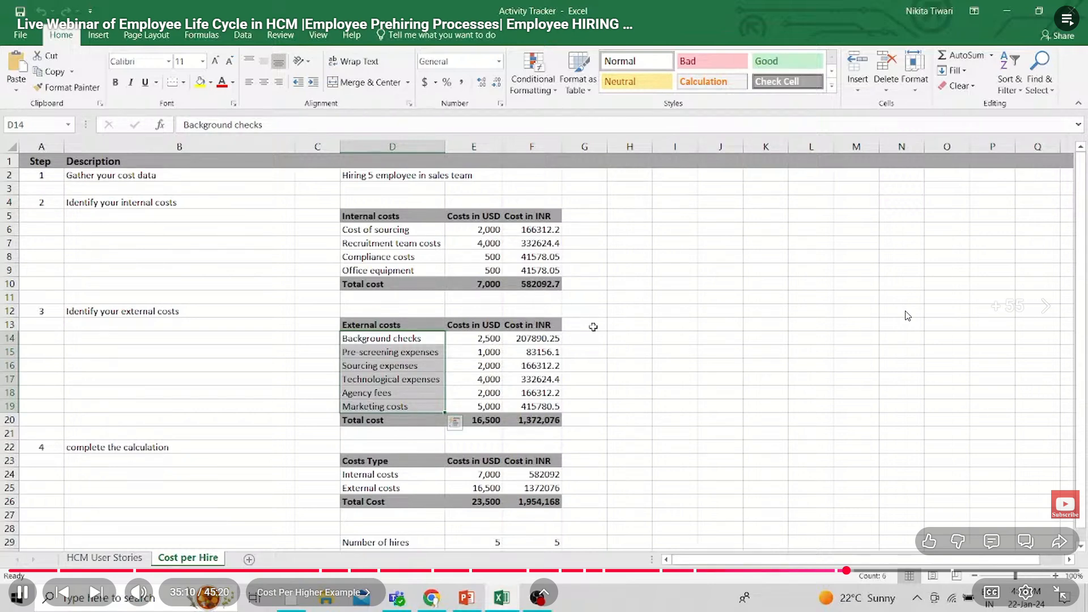
Skip through the cost example to the Cost per hire calculation in the What is Cost Per Hire chapter
{"action": "key", "text": "Right"}
{"action": "key", "text": "Right"}
{"action": "key", "text": "Right"}
{"action": "key", "text": "Right"}
{"action": "key", "text": "Right"}
{"action": "key", "text": "Right"}
{"action": "key", "text": "Right"}
{"action": "key", "text": "Right"}
{"action": "key", "text": "Right"}
{"action": "key", "text": "Right"}
{"action": "key", "text": "Right"}
{"action": "key", "text": "Right"}
{"action": "key", "text": "Right"}
{"action": "key", "text": "Right"}
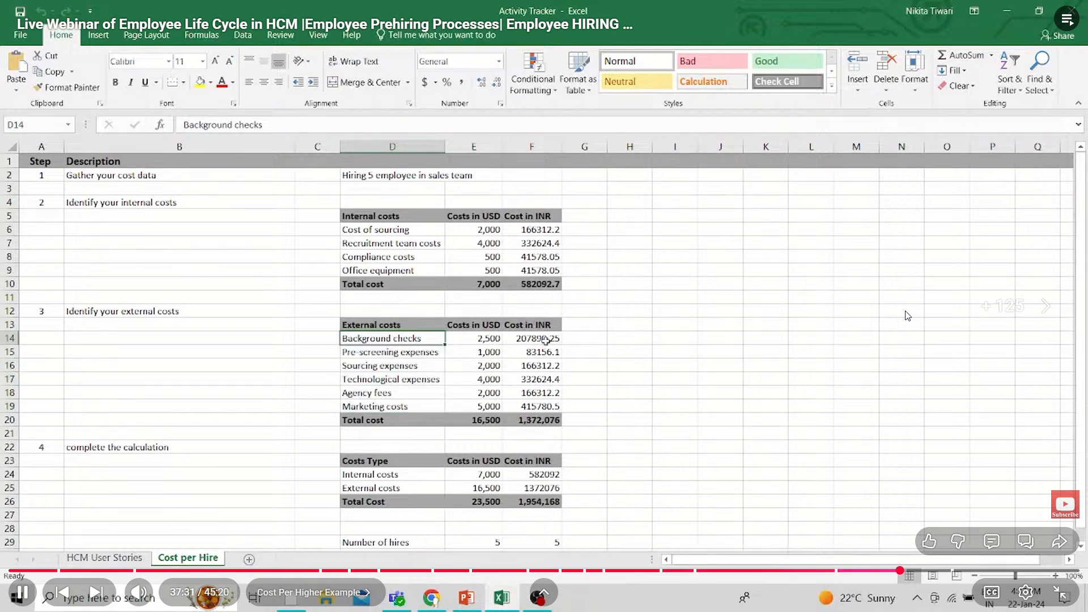
{"action": "key", "text": "Right"}
{"action": "key", "text": "Right"}
{"action": "key", "text": "Right"}
{"action": "key", "text": "Right"}
{"action": "key", "text": "Right"}
{"action": "key", "text": "Right"}
{"action": "key", "text": "Right"}
{"action": "key", "text": "Right"}
{"action": "key", "text": "Right"}
{"action": "key", "text": "Right"}
{"action": "key", "text": "Right"}
{"action": "key", "text": "Right"}
{"action": "key", "text": "Right"}
{"action": "key", "text": "Right"}
{"action": "key", "text": "Right"}
{"action": "key", "text": "Right"}
{"action": "key", "text": "Right"}
{"action": "key", "text": "Right"}
{"action": "key", "text": "Right"}
{"action": "key", "text": "Right"}
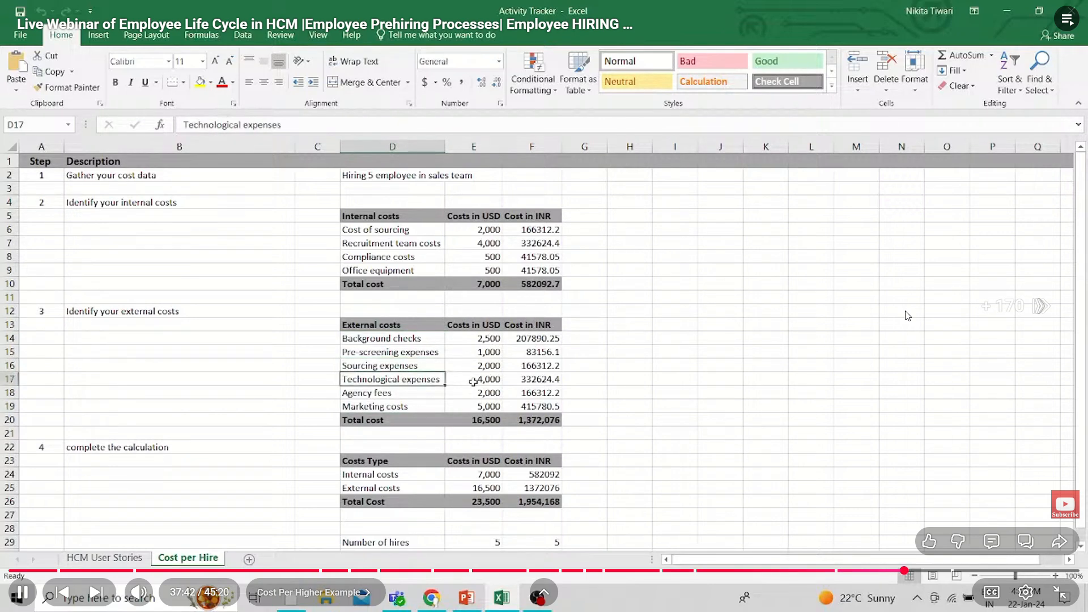
Skip past the end of the prehiring webinar into the Hiring Process webinar, up to its Hiring Objective slide
{"action": "key", "text": "Right"}
{"action": "key", "text": "Right"}
{"action": "key", "text": "Right"}
{"action": "key", "text": "Right"}
{"action": "key", "text": "Right"}
{"action": "key", "text": "Right"}
{"action": "key", "text": "Right"}
{"action": "key", "text": "Right"}
{"action": "key", "text": "Right"}
{"action": "key", "text": "Right"}
{"action": "key", "text": "Right"}
{"action": "key", "text": "Right"}
{"action": "key", "text": "Right"}
{"action": "key", "text": "Right"}
{"action": "key", "text": "Right"}
{"action": "key", "text": "Right"}
{"action": "key", "text": "Right"}
{"action": "key", "text": "Right"}
{"action": "key", "text": "Right"}
{"action": "key", "text": "Right"}
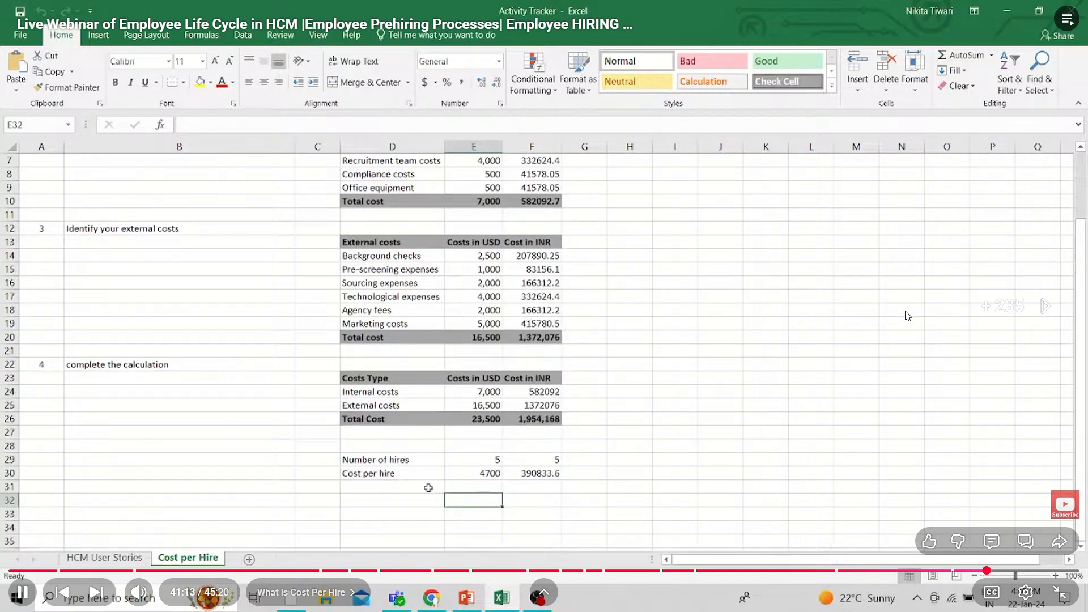
{"action": "key", "text": "Right"}
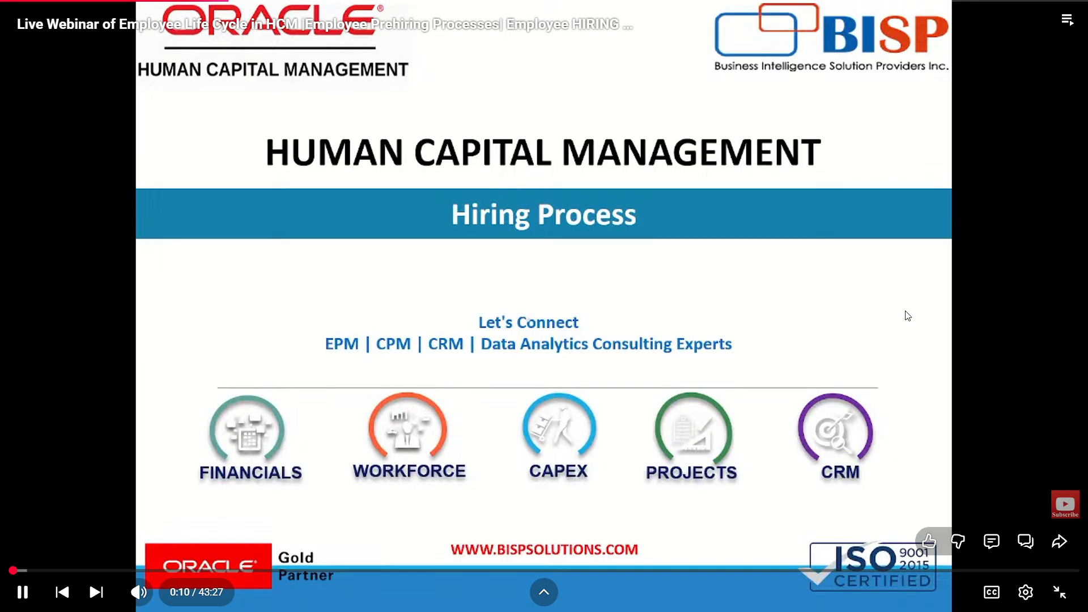
{"action": "key", "text": "Right"}
{"action": "key", "text": "Right"}
{"action": "key", "text": "Right"}
{"action": "key", "text": "Right"}
{"action": "key", "text": "Right"}
{"action": "key", "text": "Right"}
{"action": "key", "text": "Right"}
{"action": "key", "text": "Right"}
{"action": "key", "text": "Right"}
{"action": "key", "text": "Right"}
{"action": "key", "text": "Right"}
{"action": "key", "text": "Right"}
{"action": "key", "text": "Right"}
{"action": "key", "text": "Right"}
{"action": "key", "text": "Right"}
{"action": "key", "text": "Right"}
{"action": "key", "text": "Right"}
{"action": "key", "text": "Right"}
{"action": "key", "text": "Right"}
{"action": "key", "text": "Right"}
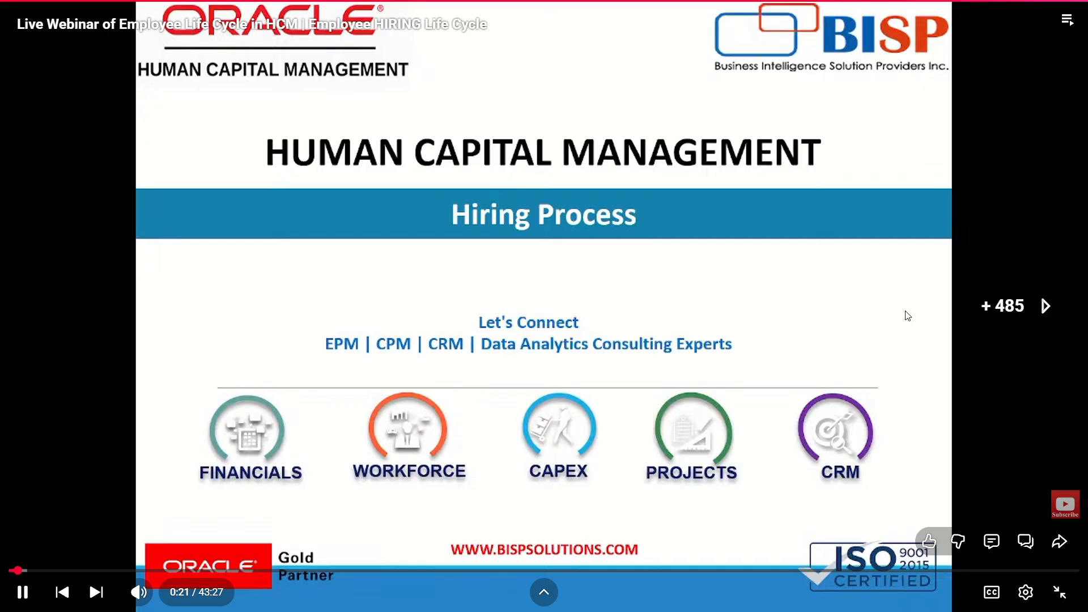
{"action": "key", "text": "Right"}
{"action": "key", "text": "Right"}
{"action": "key", "text": "Right"}
{"action": "key", "text": "Right"}
{"action": "key", "text": "Right"}
{"action": "key", "text": "Right"}
{"action": "key", "text": "Right"}
{"action": "key", "text": "Right"}
{"action": "key", "text": "Right"}
{"action": "key", "text": "Right"}
{"action": "key", "text": "Right"}
{"action": "key", "text": "Right"}
{"action": "key", "text": "Right"}
{"action": "key", "text": "Right"}
{"action": "key", "text": "Right"}
{"action": "key", "text": "Right"}
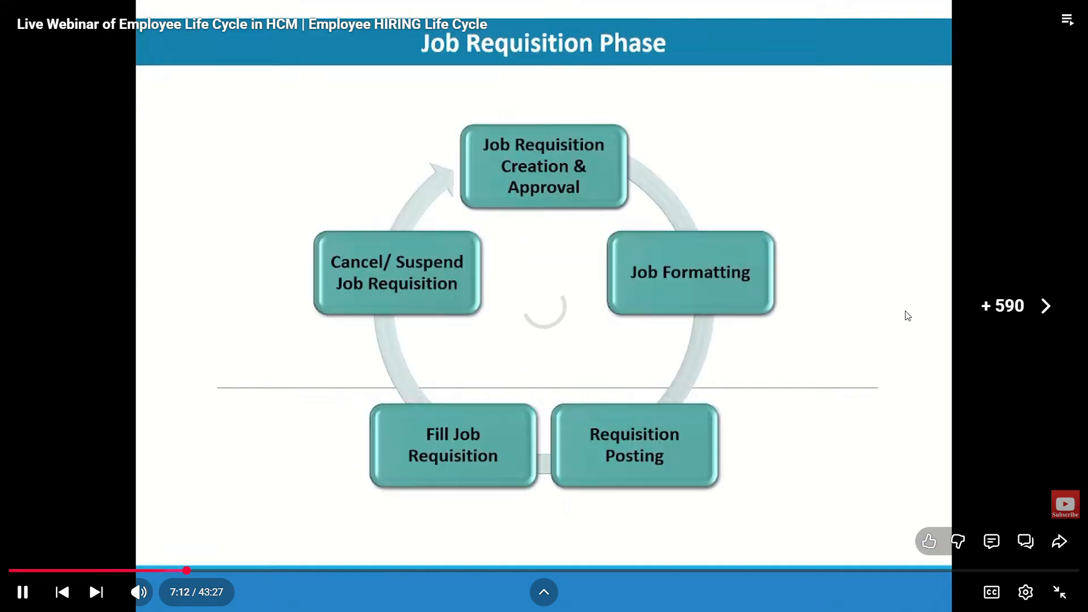
Skip forward past the Job Requisition Phase slide to the Hiring Team section of the Create Job Requisition demo
{"action": "key", "text": "Right"}
{"action": "key", "text": "Right"}
{"action": "key", "text": "Right"}
{"action": "key", "text": "Right"}
{"action": "key", "text": "Right"}
{"action": "key", "text": "Right"}
{"action": "key", "text": "Right"}
{"action": "key", "text": "Right"}
{"action": "key", "text": "Right"}
{"action": "key", "text": "Right"}
{"action": "key", "text": "Right"}
{"action": "key", "text": "Right"}
{"action": "key", "text": "Right"}
{"action": "key", "text": "Right"}
{"action": "key", "text": "Right"}
{"action": "key", "text": "Right"}
{"action": "key", "text": "Right"}
{"action": "key", "text": "Right"}
{"action": "key", "text": "Right"}
{"action": "key", "text": "Right"}
{"action": "key", "text": "Right"}
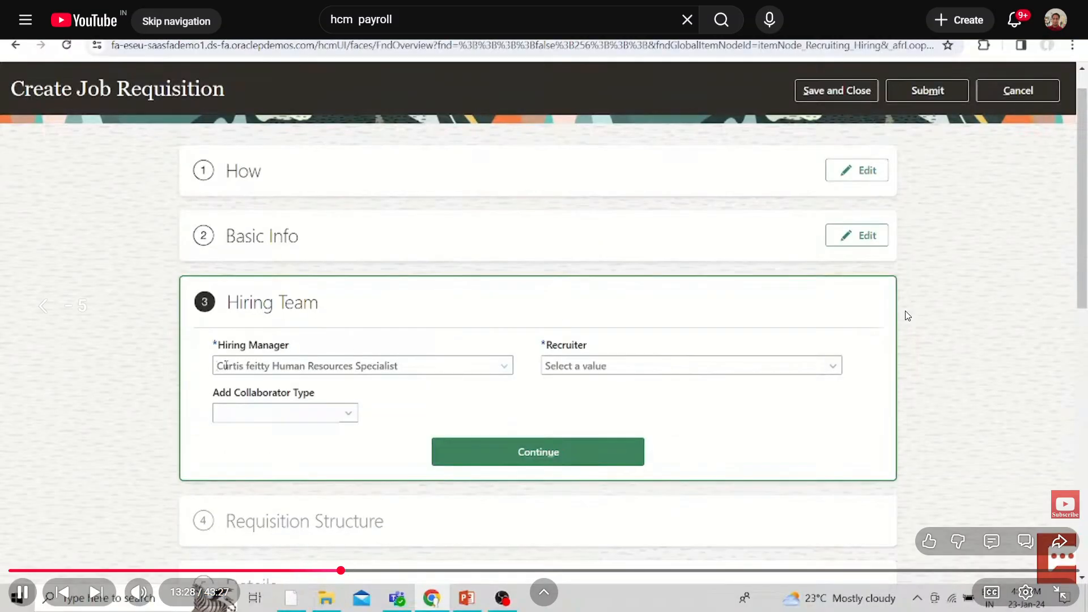
Rewind the requisition demo to replay the Hiring Team and early Requisition Structure entries
{"action": "key", "text": "Left"}
{"action": "key", "text": "Left"}
{"action": "key", "text": "Left"}
{"action": "key", "text": "Left"}
{"action": "key", "text": "Left"}
{"action": "key", "text": "Left"}
{"action": "key", "text": "Left"}
{"action": "key", "text": "Left"}
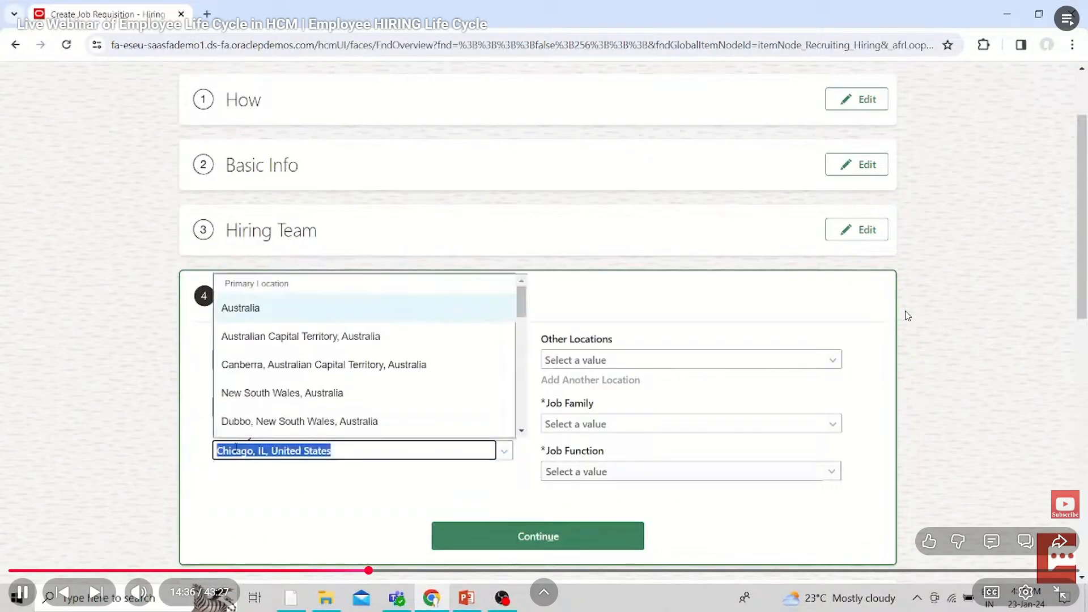
{"action": "key", "text": "Left"}
{"action": "key", "text": "Left"}
{"action": "key", "text": "Left"}
{"action": "key", "text": "Left"}
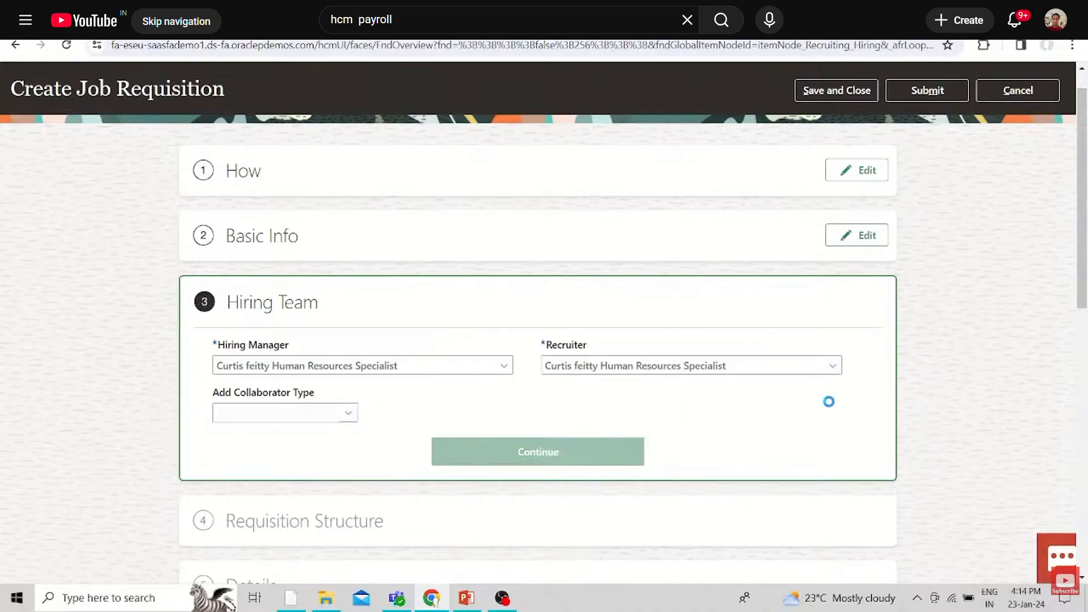
Skip forward through the Requisition Structure entries to the Details section of the job requisition
{"action": "key", "text": "Right"}
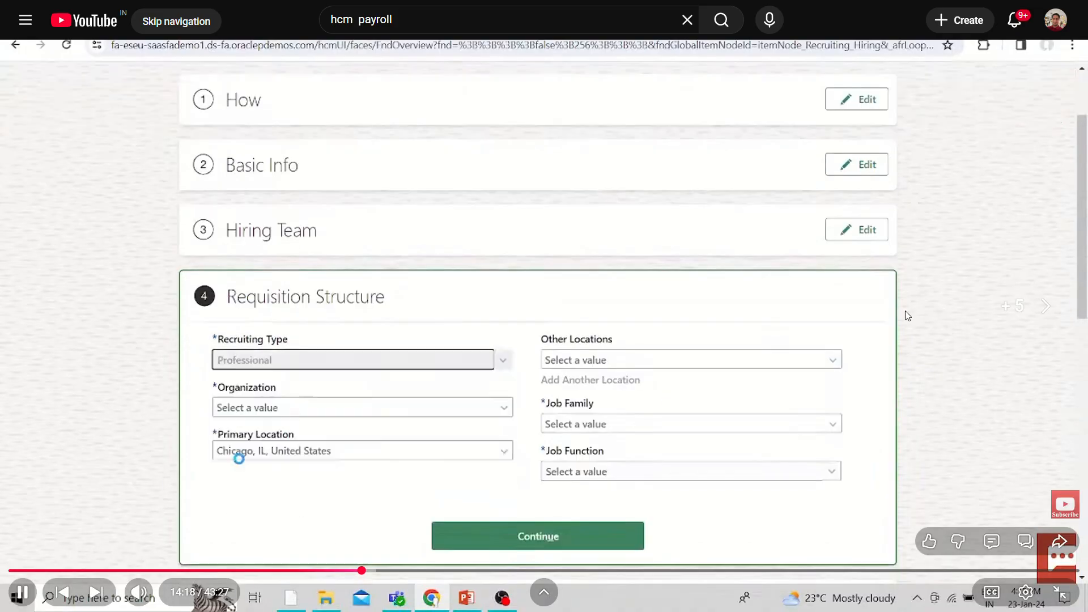
{"action": "key", "text": "Right"}
{"action": "key", "text": "Right"}
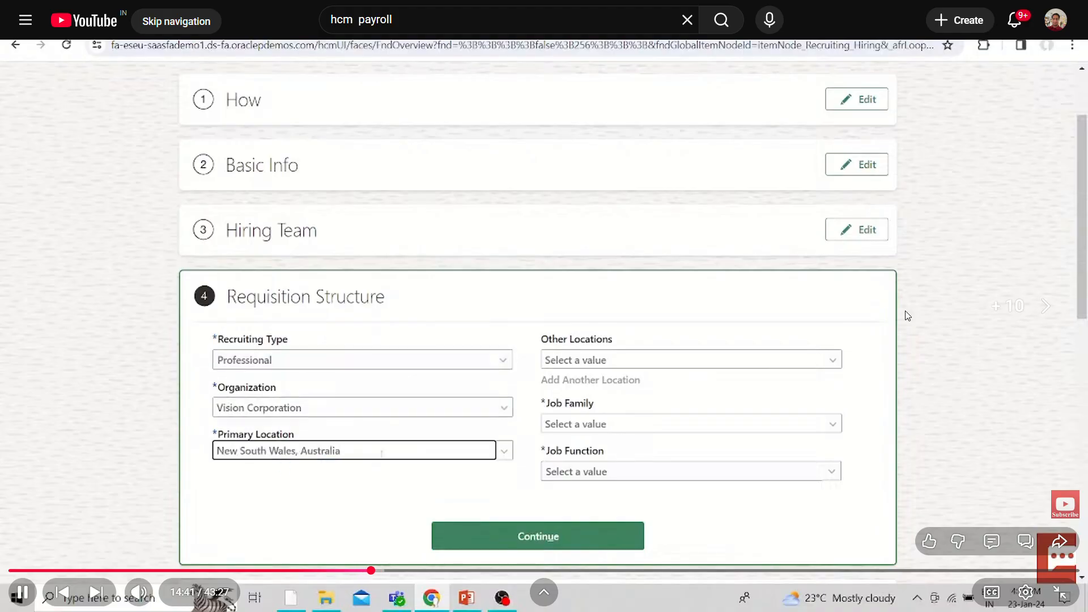
{"action": "key", "text": "Right"}
{"action": "key", "text": "Right"}
{"action": "key", "text": "Right"}
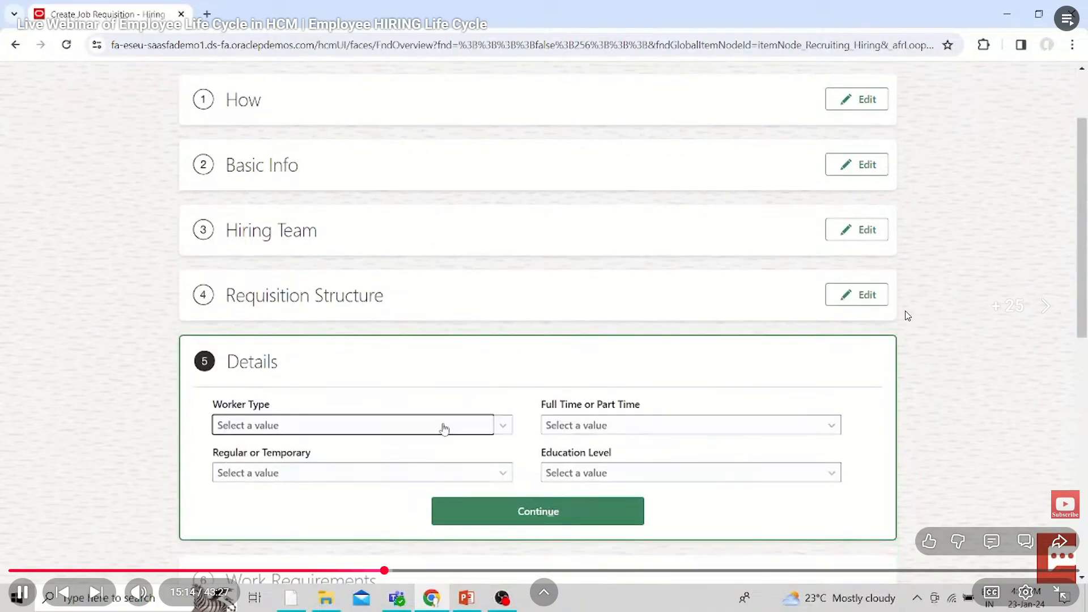
Skip forward through the Details entries to the travel settings under Work Requirements
{"action": "key", "text": "Right"}
{"action": "key", "text": "Right"}
{"action": "key", "text": "Right"}
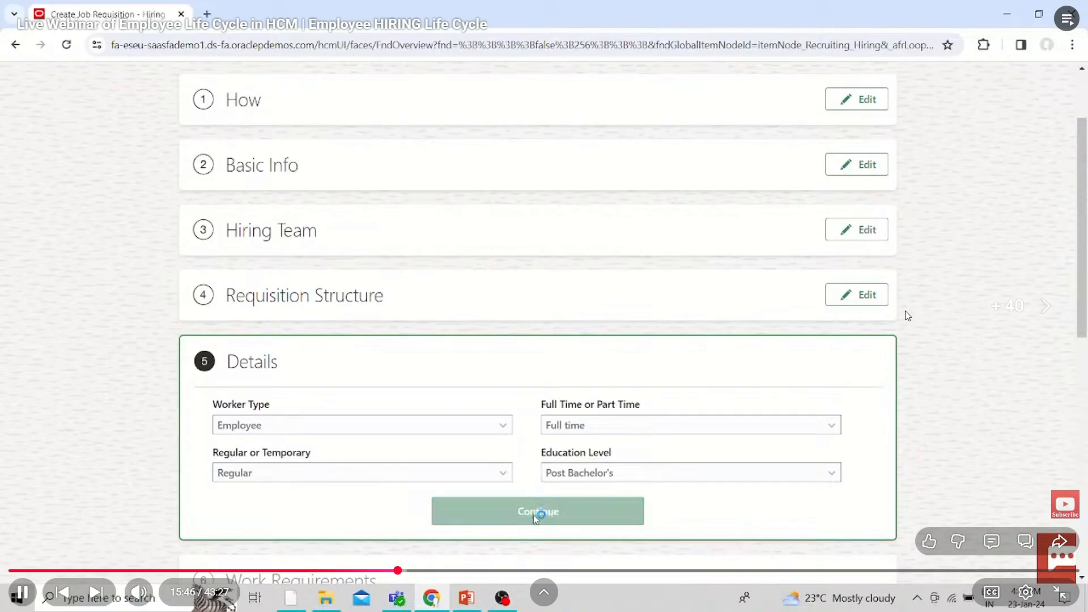
{"action": "key", "text": "Right"}
{"action": "key", "text": "Right"}
{"action": "key", "text": "Right"}
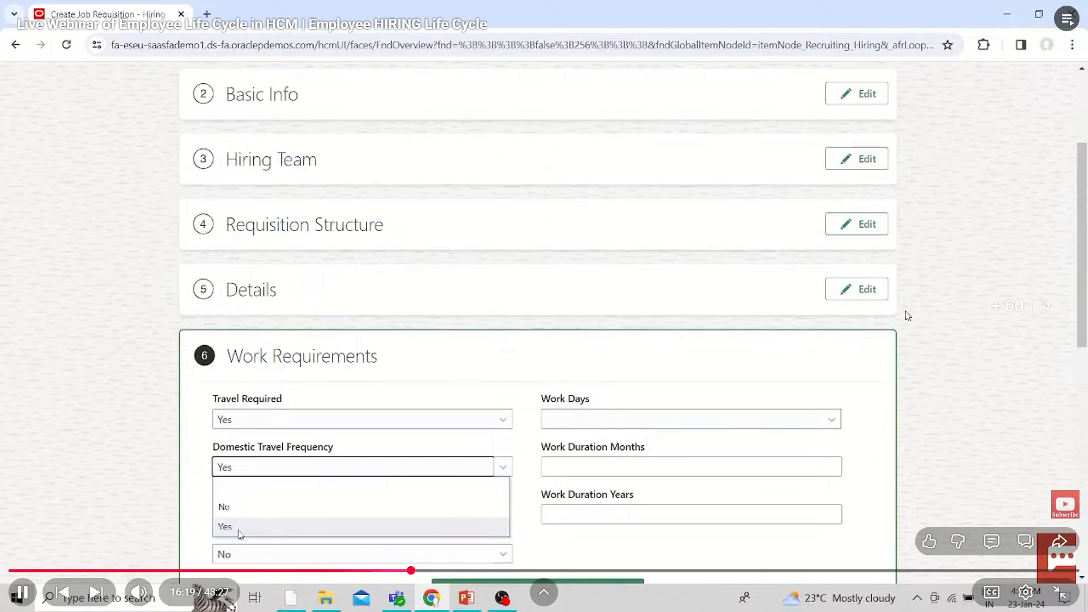
Skip forward through the internal candidate posting description to the Skills section
{"action": "key", "text": "Right"}
{"action": "key", "text": "Right"}
{"action": "key", "text": "Right"}
{"action": "key", "text": "Right"}
{"action": "key", "text": "Right"}
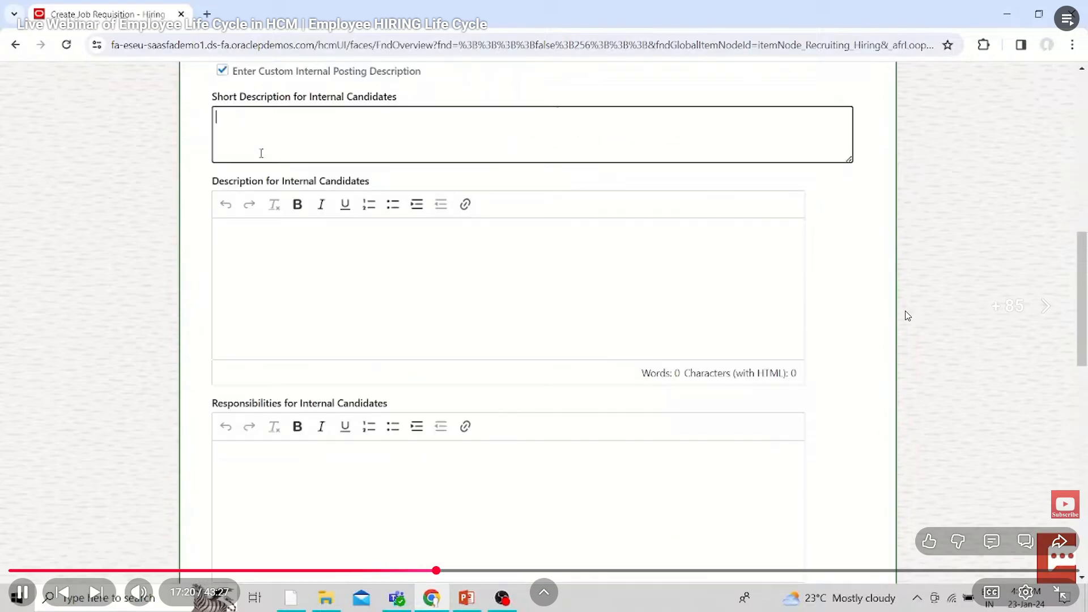
{"action": "key", "text": "Right"}
{"action": "key", "text": "Right"}
{"action": "key", "text": "Right"}
{"action": "key", "text": "Right"}
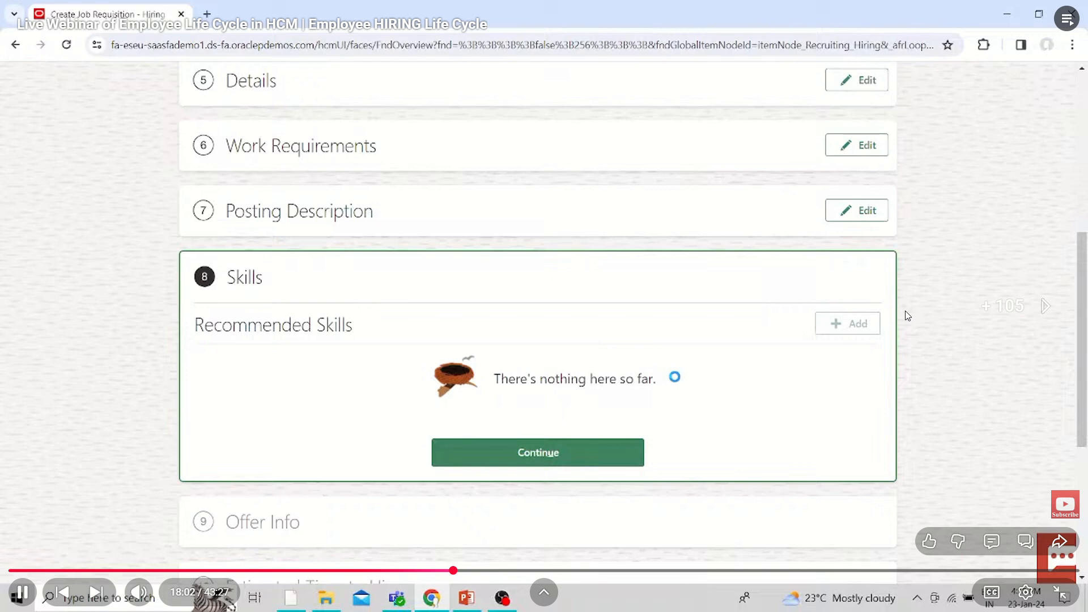
Skip forward through the Offer Info section, from the legal employer and department to the Job selection
{"action": "key", "text": "Right"}
{"action": "key", "text": "Right"}
{"action": "key", "text": "Right"}
{"action": "key", "text": "Right"}
{"action": "key", "text": "Right"}
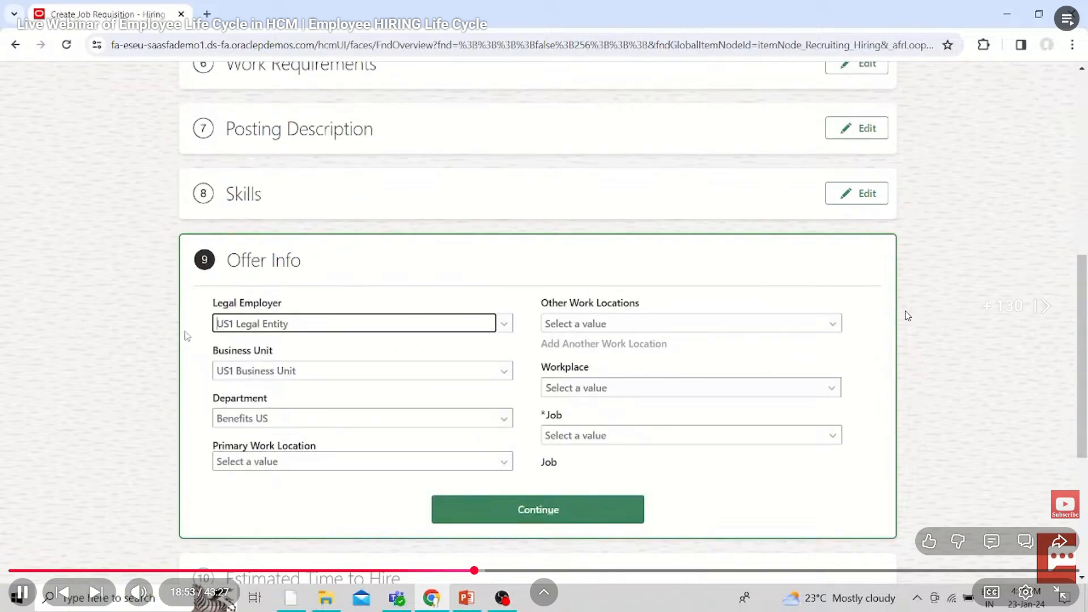
{"action": "key", "text": "Right"}
{"action": "key", "text": "Right"}
{"action": "key", "text": "Right"}
{"action": "key", "text": "Right"}
{"action": "key", "text": "Right"}
{"action": "key", "text": "Right"}
{"action": "key", "text": "Right"}
{"action": "key", "text": "Right"}
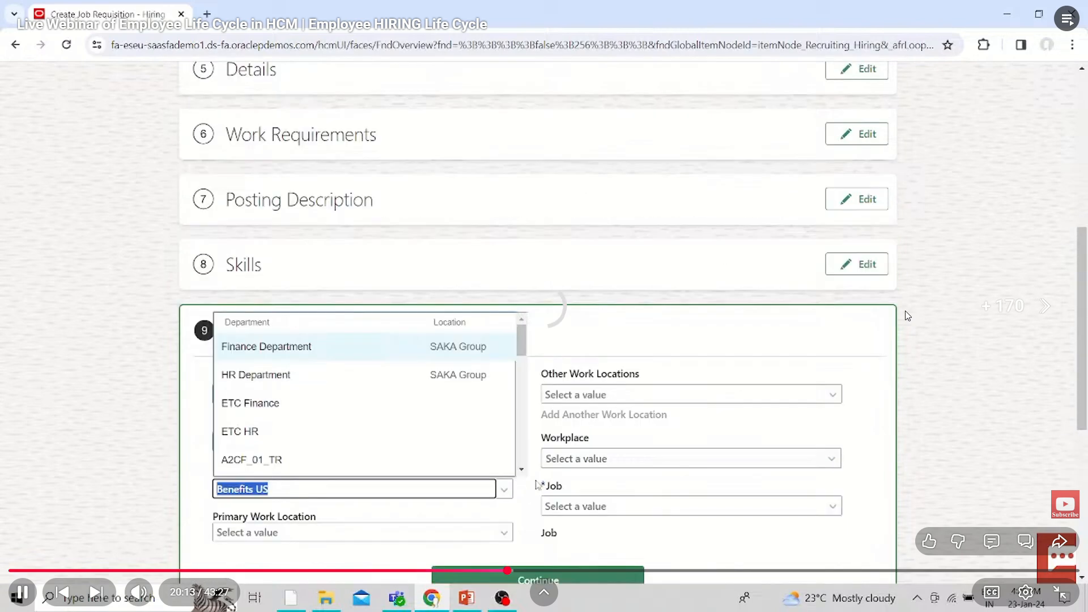
{"action": "key", "text": "Right"}
{"action": "key", "text": "Right"}
{"action": "key", "text": "Right"}
{"action": "key", "text": "Right"}
{"action": "key", "text": "Right"}
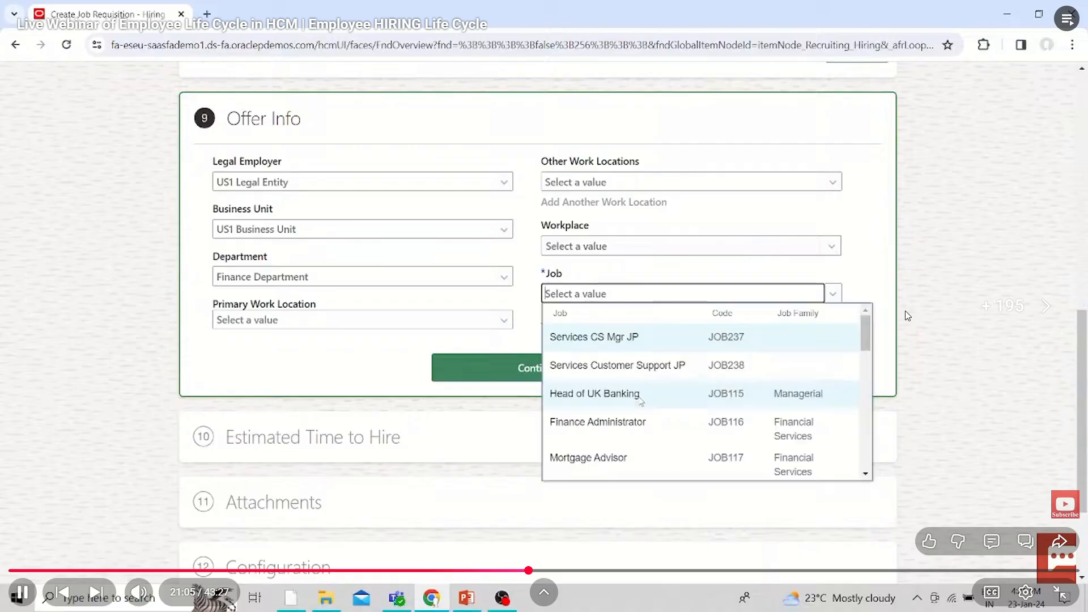
Skip forward through the Configuration section to the prescreening Questionnaires of the job requisition
{"action": "key", "text": "Right"}
{"action": "key", "text": "Right"}
{"action": "key", "text": "Right"}
{"action": "key", "text": "Right"}
{"action": "key", "text": "Right"}
{"action": "key", "text": "Right"}
{"action": "key", "text": "Right"}
{"action": "key", "text": "Right"}
{"action": "key", "text": "Right"}
{"action": "key", "text": "Right"}
{"action": "key", "text": "Right"}
{"action": "key", "text": "Right"}
{"action": "key", "text": "Right"}
{"action": "key", "text": "Right"}
{"action": "key", "text": "Right"}
{"action": "key", "text": "Right"}
{"action": "key", "text": "Right"}
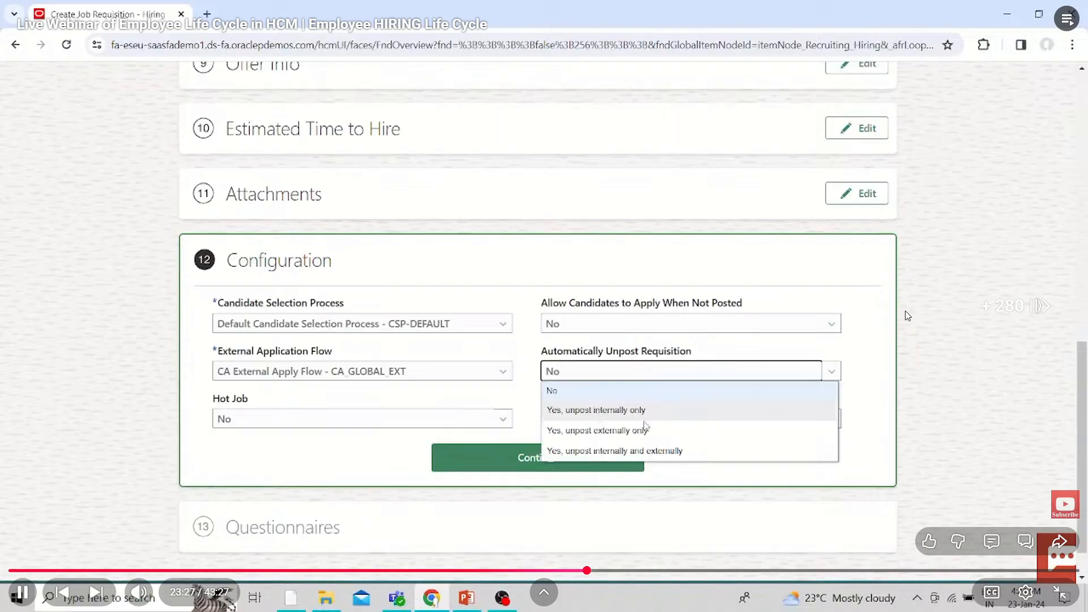
{"action": "key", "text": "Right"}
{"action": "key", "text": "Right"}
{"action": "key", "text": "Right"}
{"action": "key", "text": "Right"}
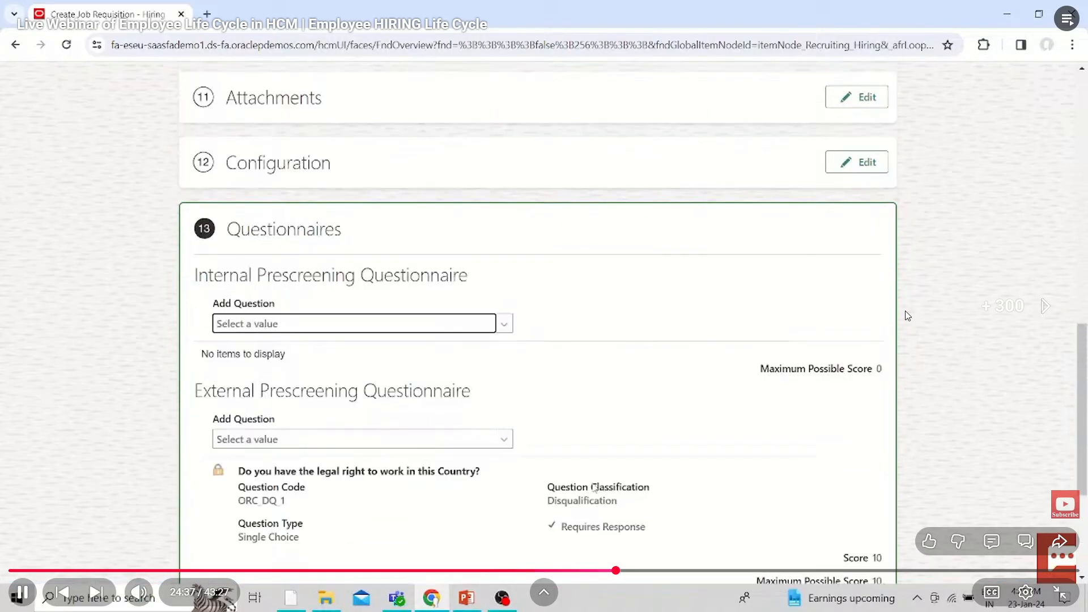
Skip forward past the submission of the job requisition to the Job Formatting page of Fusion Requisition
{"action": "key", "text": "Right"}
{"action": "key", "text": "Right"}
{"action": "key", "text": "Right"}
{"action": "key", "text": "Right"}
{"action": "key", "text": "Right"}
{"action": "key", "text": "Right"}
{"action": "key", "text": "Right"}
{"action": "key", "text": "Right"}
{"action": "key", "text": "Right"}
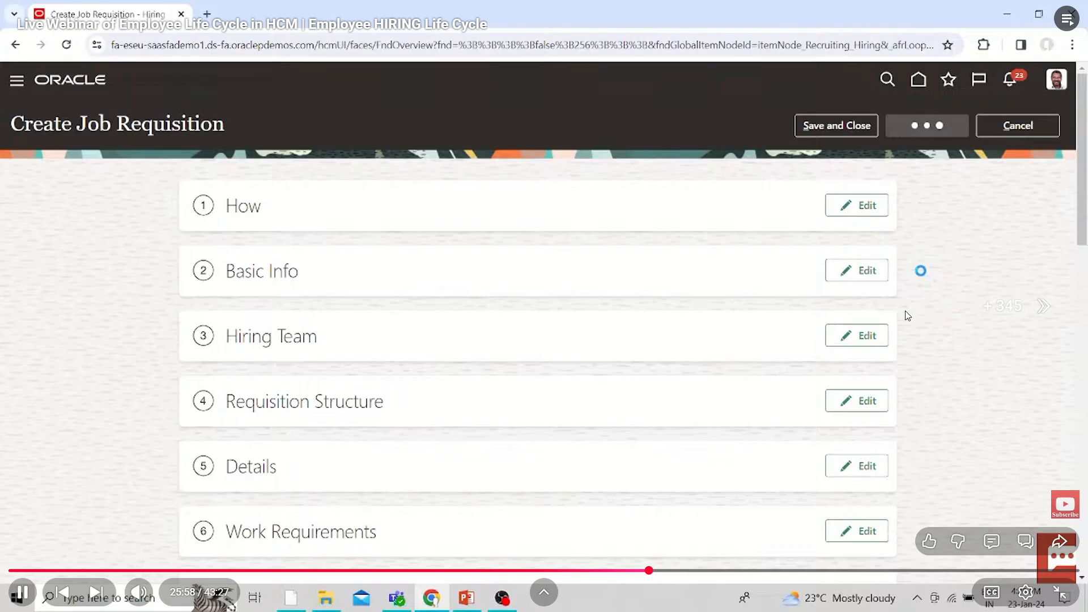
{"action": "key", "text": "Right"}
{"action": "key", "text": "Right"}
{"action": "key", "text": "Right"}
{"action": "key", "text": "Right"}
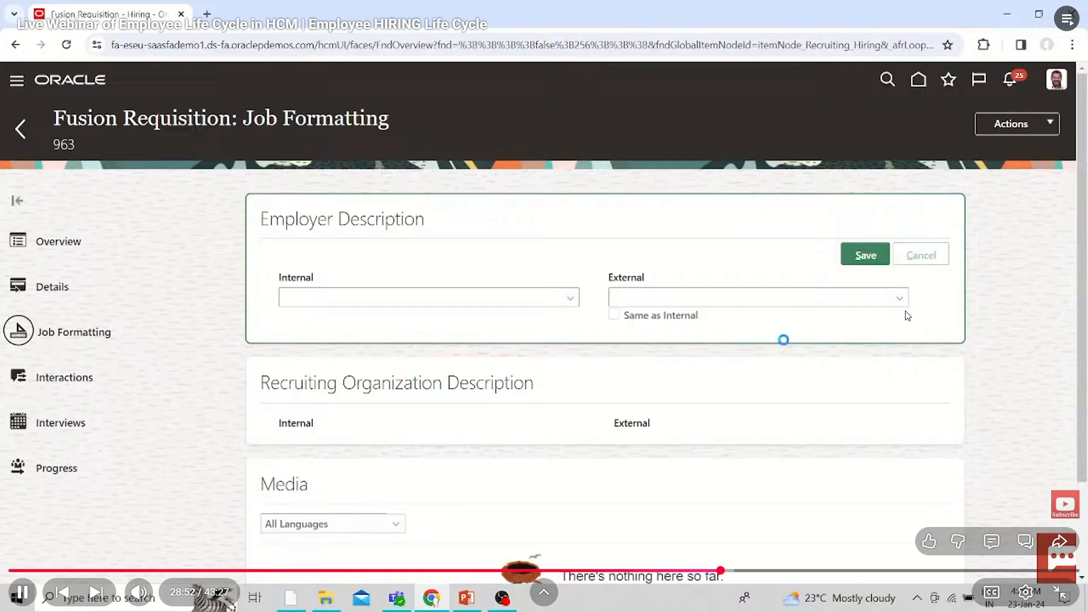
Skip forward past the Job Requisitions list to the External Career Sites settings on Fusion Requisition's Posting page
{"action": "key", "text": "Right"}
{"action": "key", "text": "Right"}
{"action": "key", "text": "Right"}
{"action": "key", "text": "Right"}
{"action": "key", "text": "Right"}
{"action": "key", "text": "Right"}
{"action": "key", "text": "Right"}
{"action": "key", "text": "Right"}
{"action": "key", "text": "Right"}
{"action": "key", "text": "Right"}
{"action": "key", "text": "Right"}
{"action": "key", "text": "Right"}
{"action": "key", "text": "Right"}
{"action": "key", "text": "Right"}
{"action": "key", "text": "Right"}
{"action": "key", "text": "Right"}
{"action": "key", "text": "Right"}
{"action": "key", "text": "Right"}
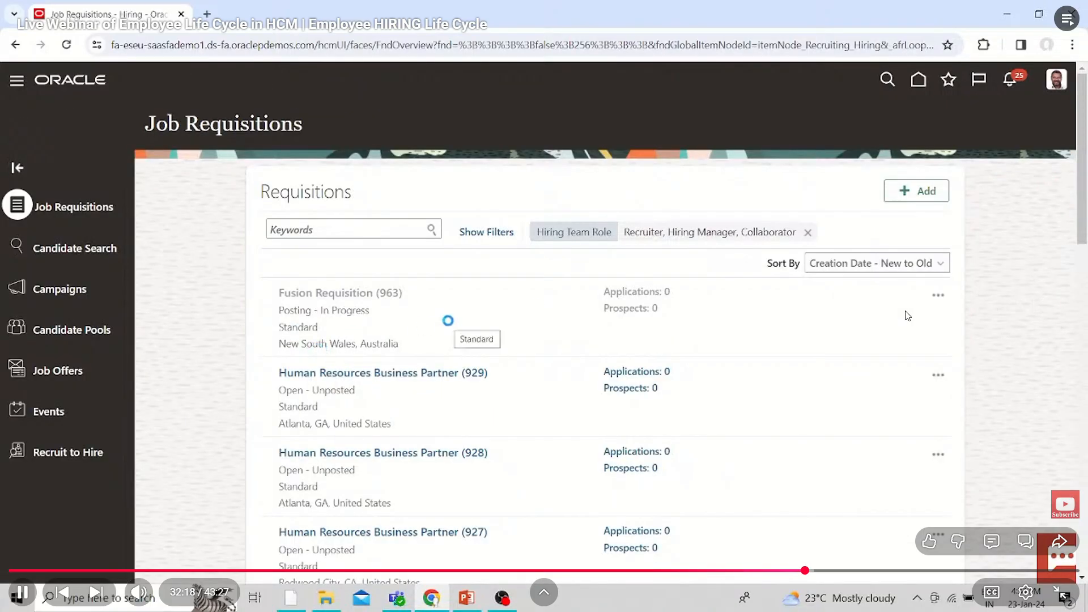
{"action": "key", "text": "Right"}
{"action": "key", "text": "Right"}
{"action": "key", "text": "Right"}
{"action": "key", "text": "Right"}
{"action": "key", "text": "Right"}
{"action": "key", "text": "Right"}
{"action": "key", "text": "Right"}
{"action": "key", "text": "Right"}
{"action": "key", "text": "Right"}
{"action": "key", "text": "Right"}
{"action": "key", "text": "Right"}
{"action": "key", "text": "Right"}
{"action": "key", "text": "Right"}
{"action": "key", "text": "Right"}
{"action": "key", "text": "Right"}
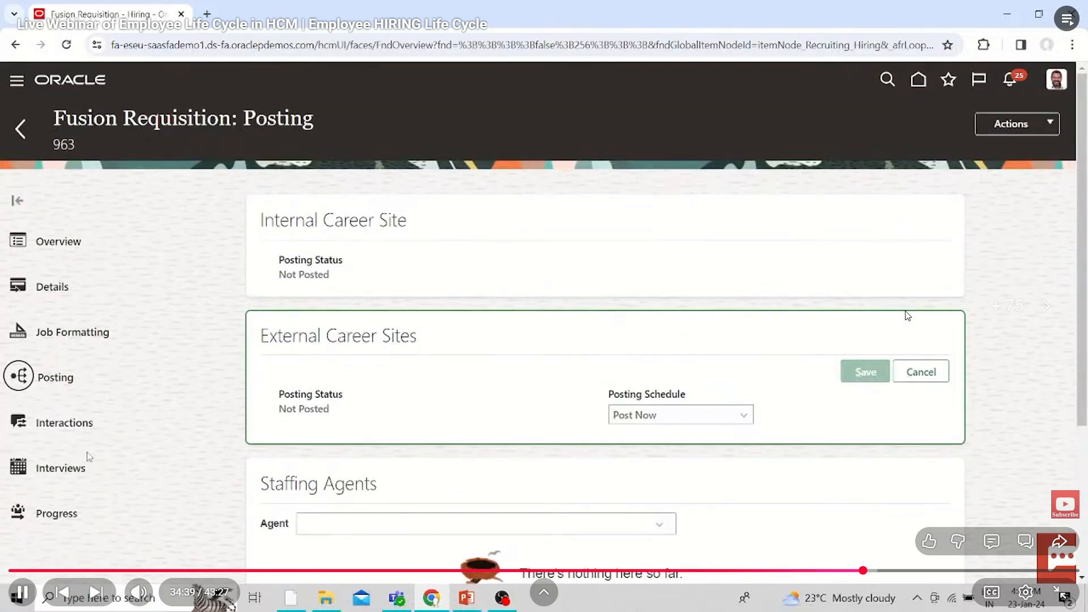
Skip forward from Fusion Requisition's Posting page to the Recruit to Hire overview, dismissing the advertisement
{"action": "key", "text": "Right"}
{"action": "key", "text": "Right"}
{"action": "key", "text": "Right"}
{"action": "key", "text": "Right"}
{"action": "key", "text": "Right"}
{"action": "key", "text": "Right"}
{"action": "key", "text": "Right"}
{"action": "key", "text": "Right"}
{"action": "key", "text": "Right"}
{"action": "key", "text": "Right"}
{"action": "key", "text": "Right"}
{"action": "key", "text": "Right"}
{"action": "key", "text": "Right"}
{"action": "key", "text": "Right"}
{"action": "key", "text": "Right"}
{"action": "key", "text": "Right"}
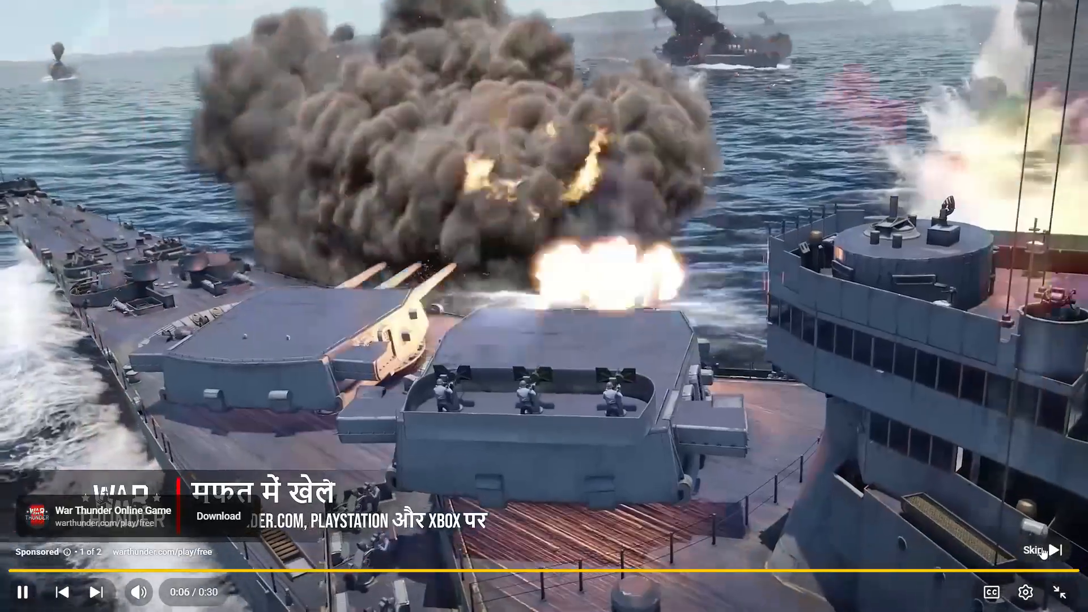
{"action": "left_click", "coordinate": [1040, 550]}
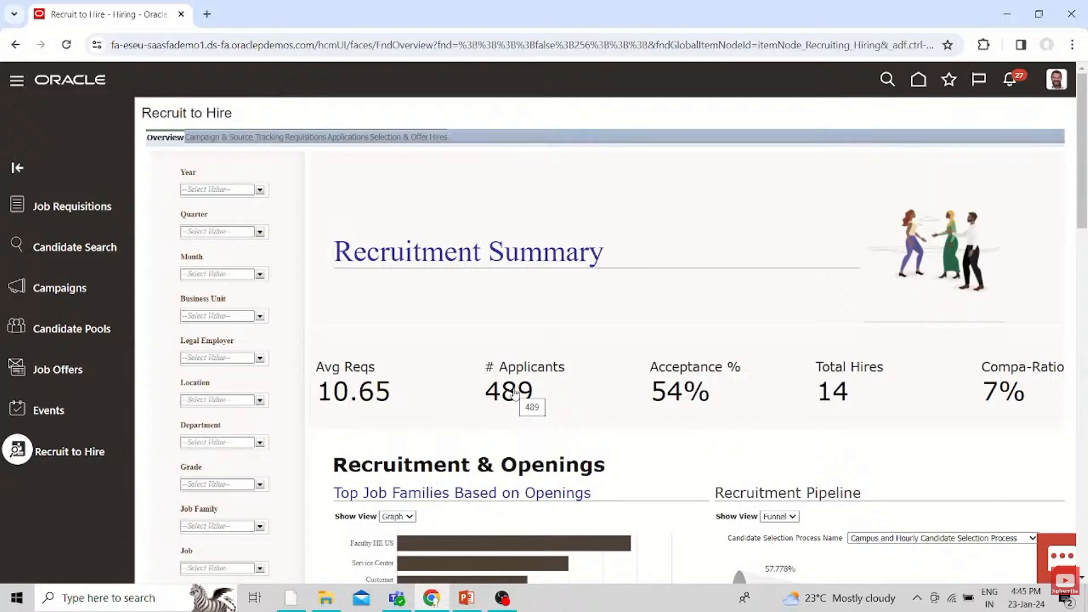
Skip past the end of the hiring webinar to the Employee Payroll Rendering Process video
{"action": "key", "text": "Right"}
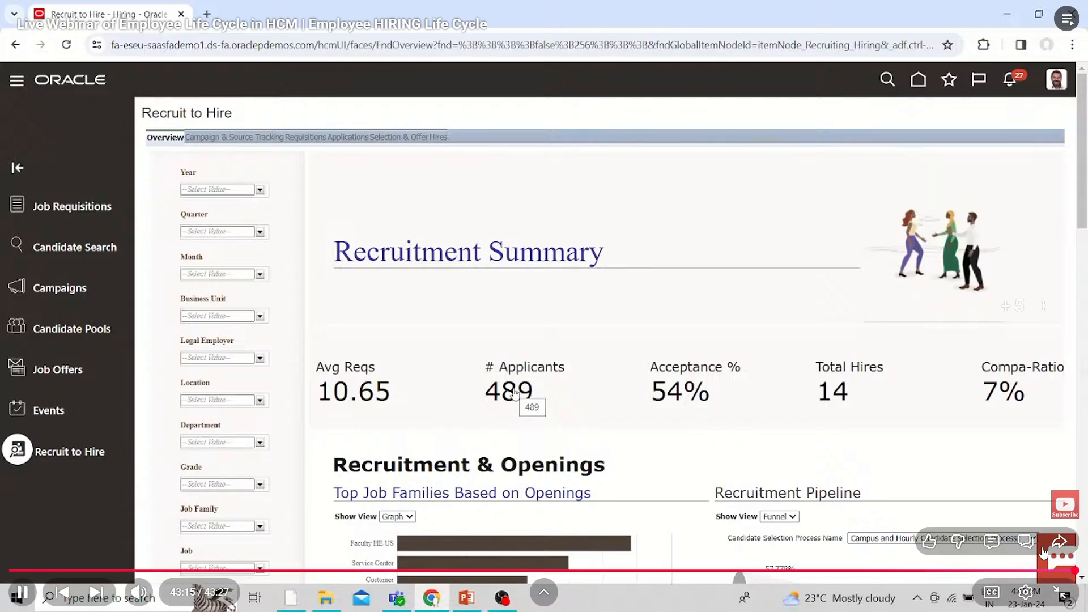
{"action": "key", "text": "Right"}
{"action": "key", "text": "Right"}
{"action": "key", "text": "Right"}
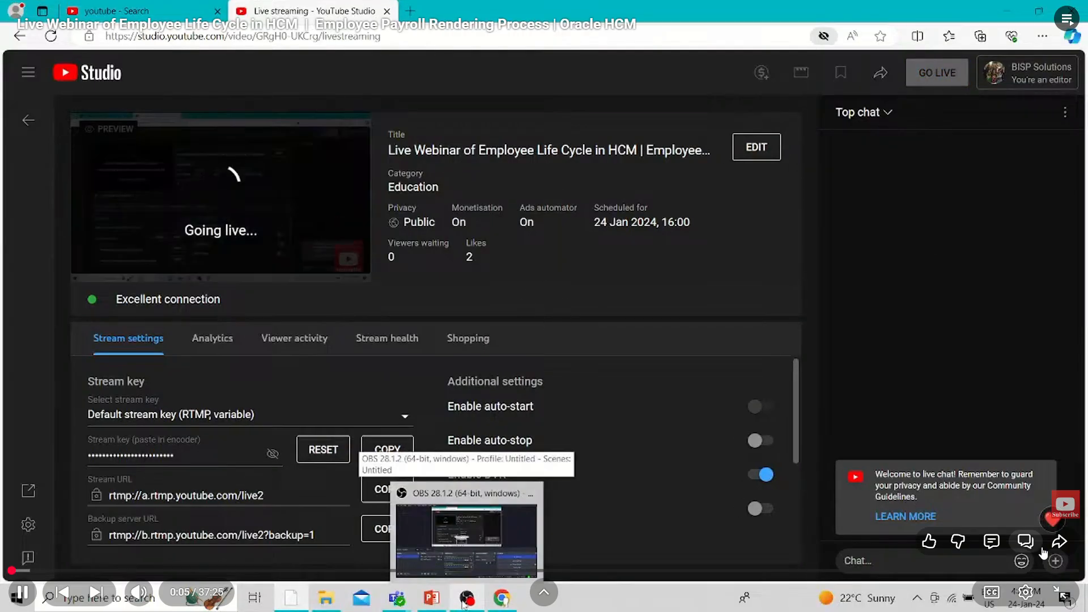
Skip forward through the livestream setup and Payroll Process introduction to the Salary Basis page
{"action": "key", "text": "Right"}
{"action": "key", "text": "Right"}
{"action": "key", "text": "Right"}
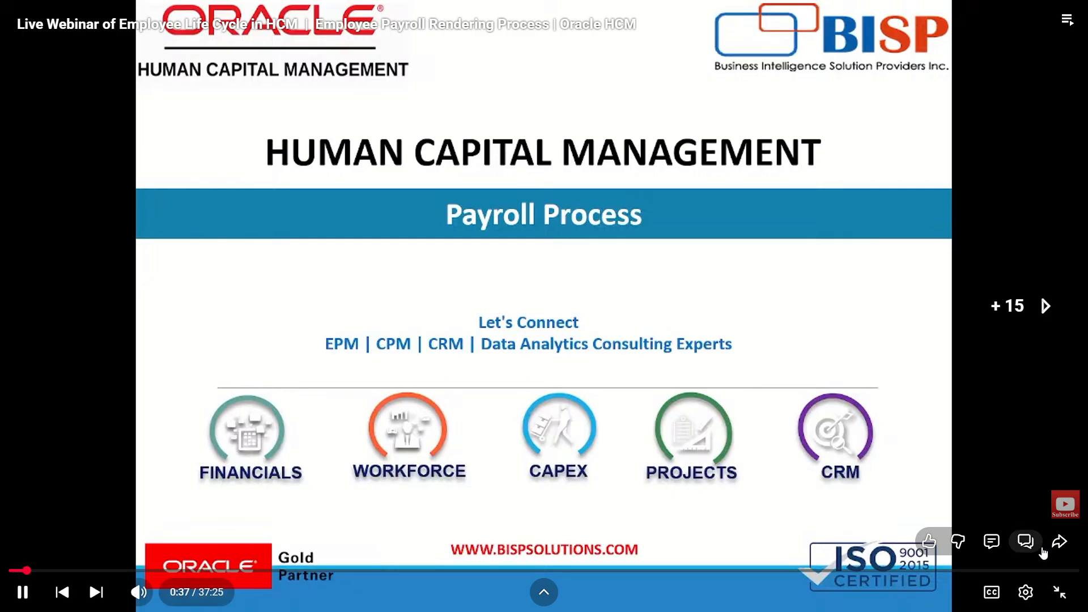
{"action": "key", "text": "Right"}
{"action": "key", "text": "Right"}
{"action": "key", "text": "Right"}
{"action": "key", "text": "Right"}
{"action": "key", "text": "Right"}
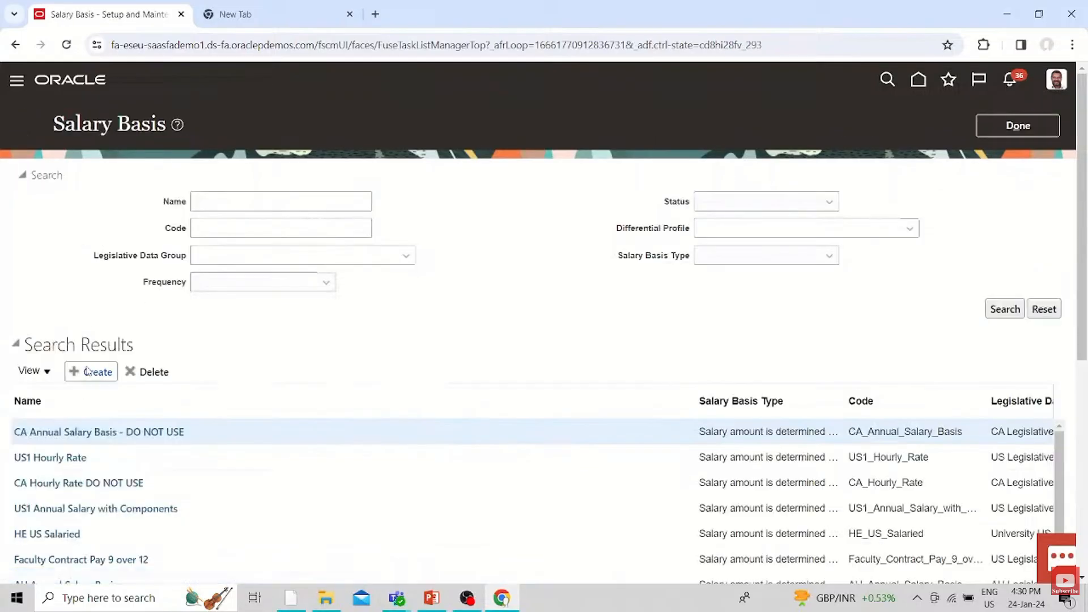
Rewind the payroll video to the home page part where Setup and Maintenance is opened from Settings and Actions
{"action": "key", "text": "j"}
{"action": "key", "text": "j"}
{"action": "key", "text": "j"}
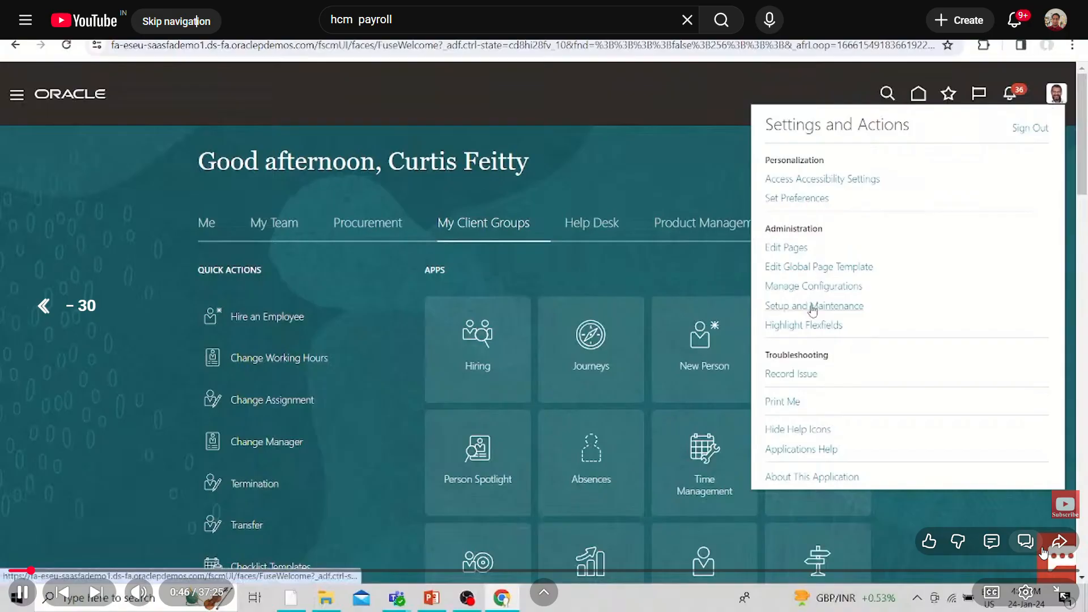
{"action": "key", "text": "Right"}
{"action": "key", "text": "Right"}
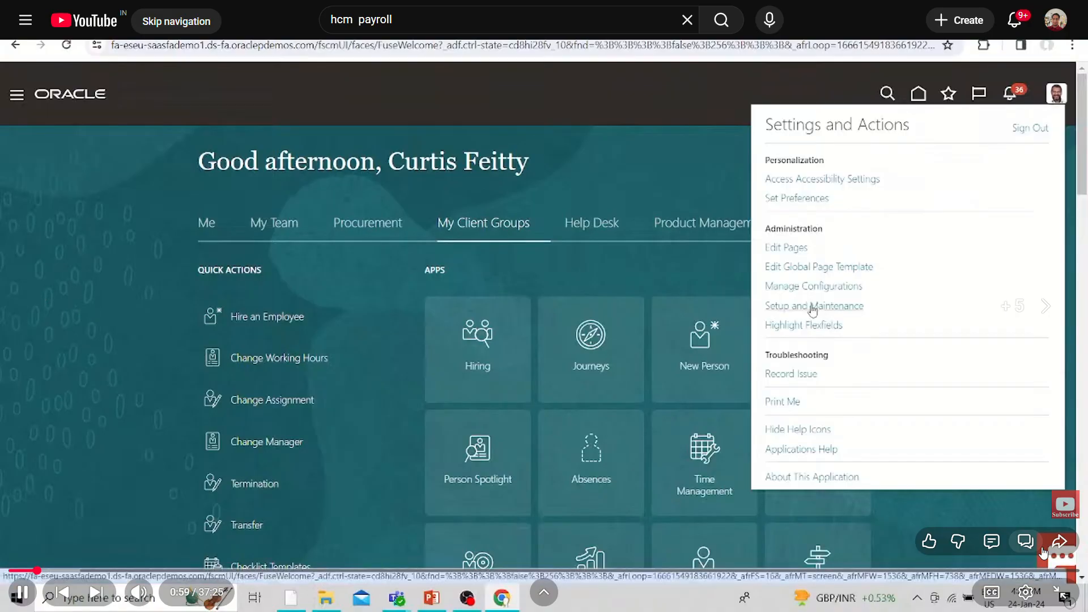
{"action": "key", "text": "Left"}
{"action": "key", "text": "Left"}
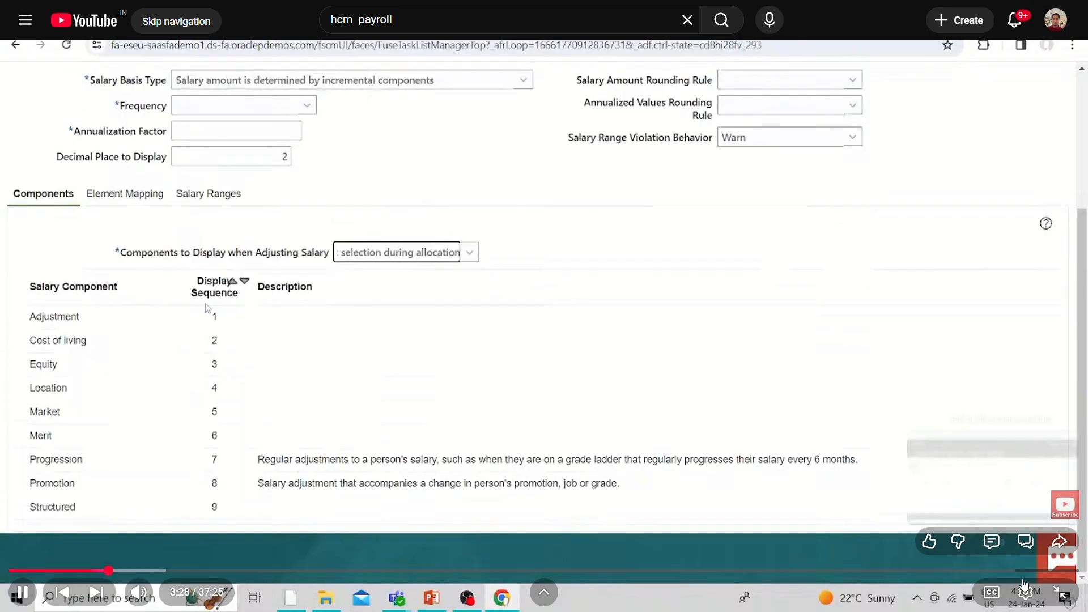
Set the payroll video's playback quality to 720p, then briefly pause and resume playback
{"action": "left_click", "coordinate": [1025, 594]}
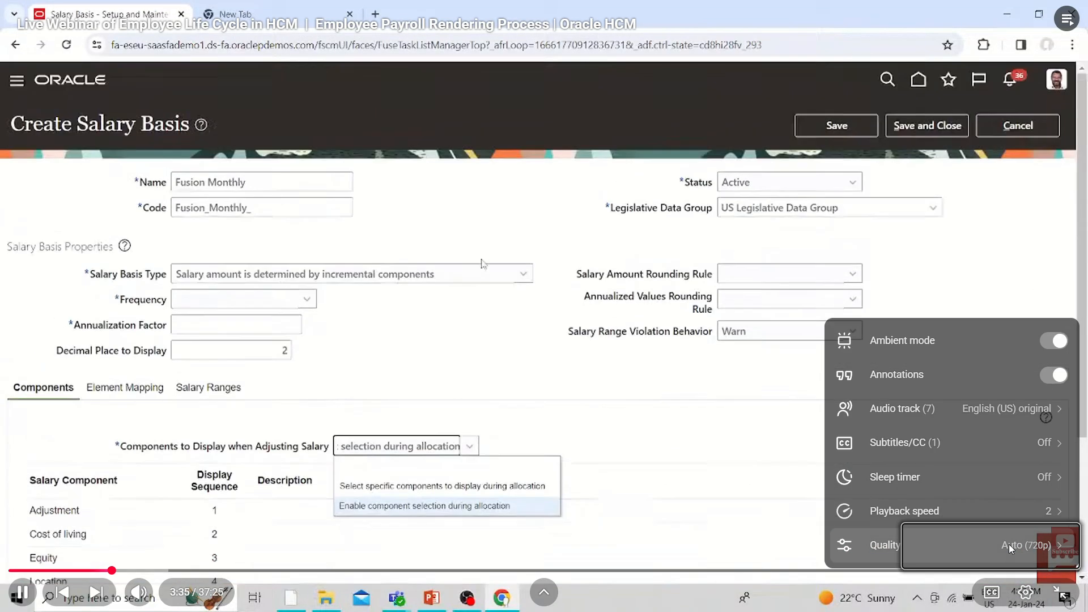
{"action": "left_click", "coordinate": [1008, 543]}
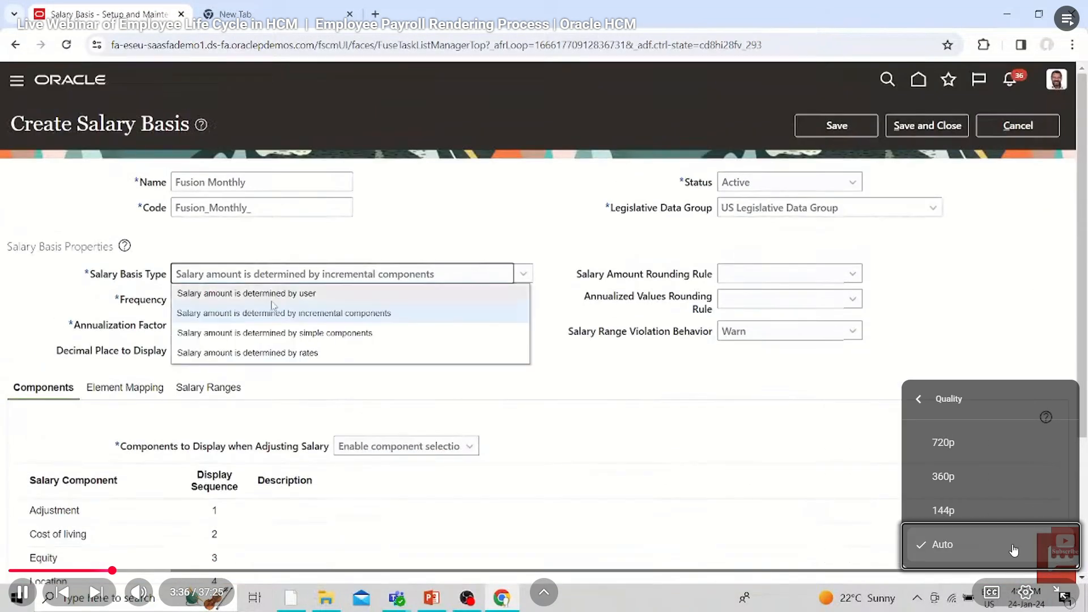
{"action": "left_click", "coordinate": [1001, 458]}
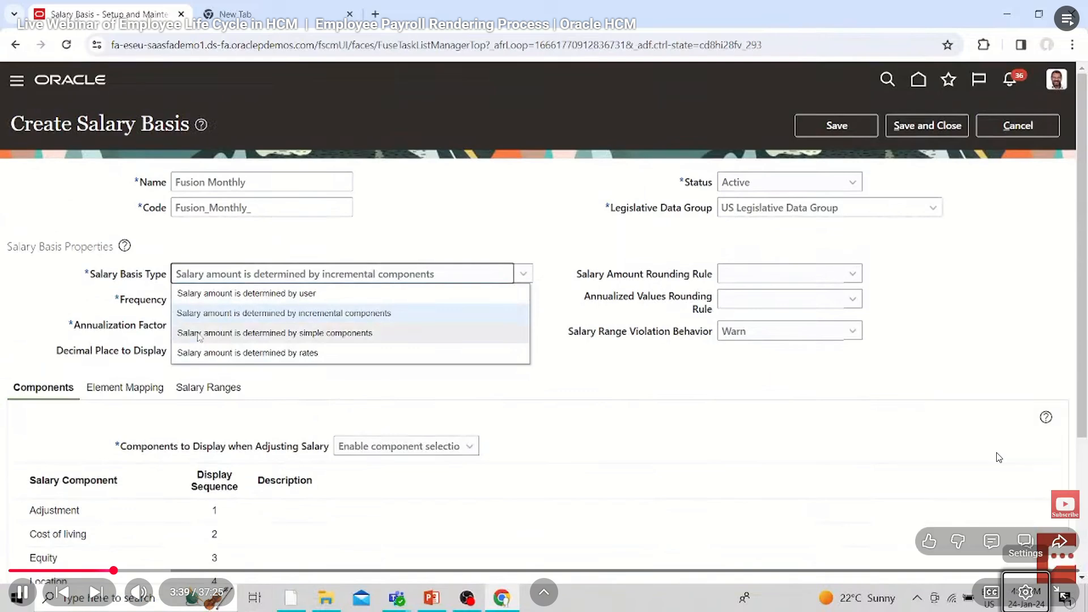
{"action": "left_click", "coordinate": [888, 445]}
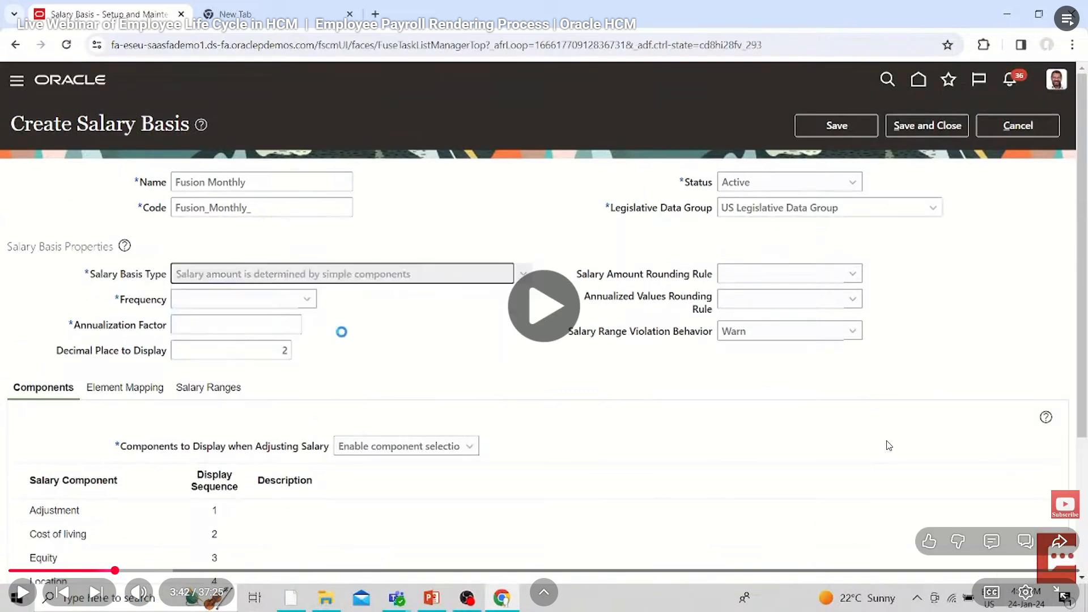
{"action": "left_click", "coordinate": [887, 442]}
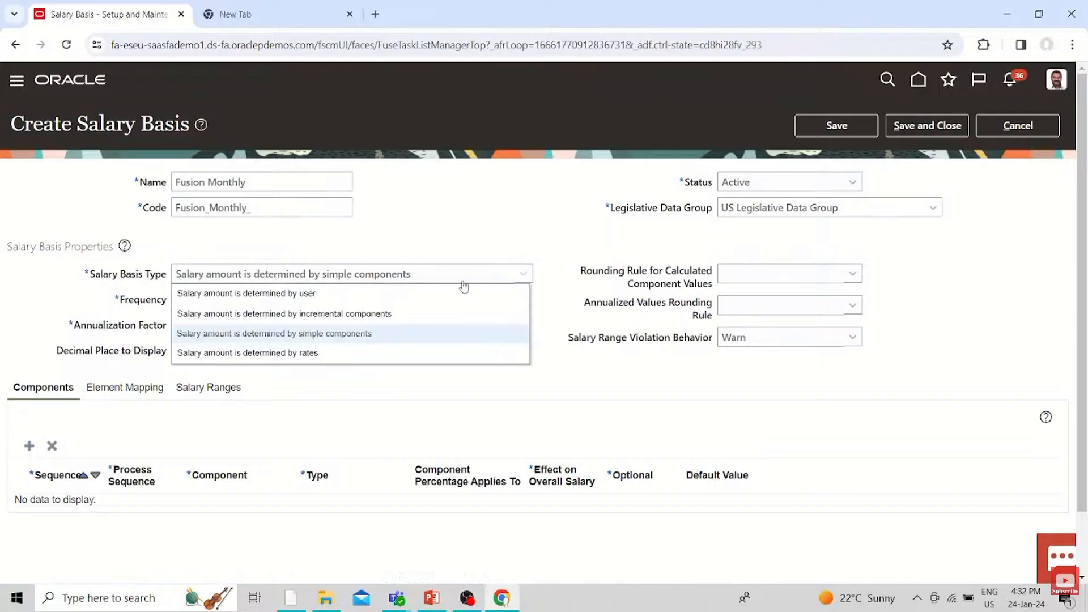
Try the salary basis type determined by rates and search the available rates, closing the search without adding one
{"action": "left_click", "coordinate": [202, 353]}
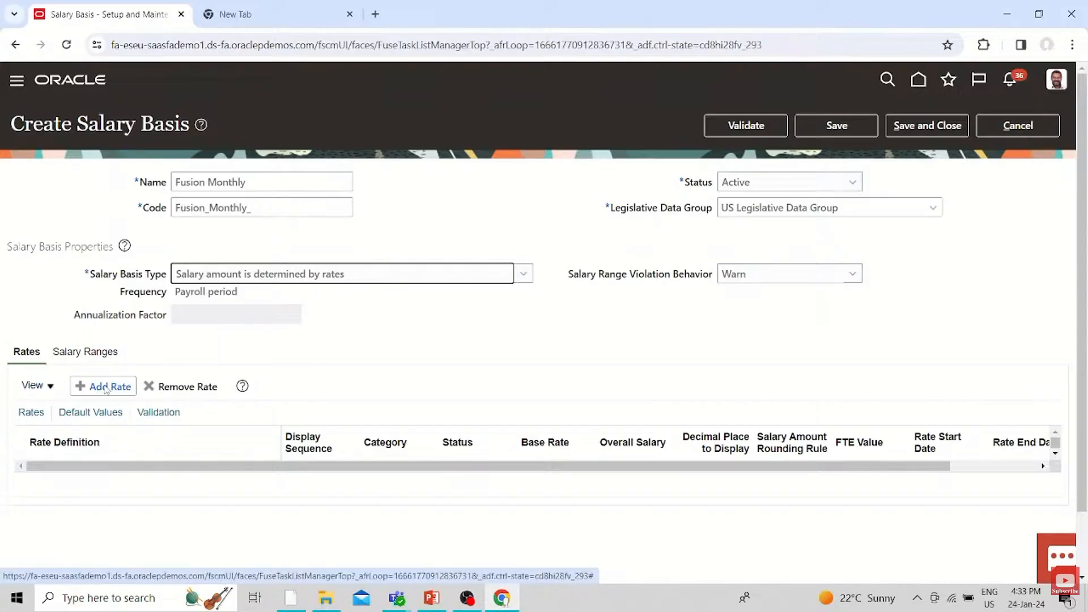
{"action": "left_click", "coordinate": [103, 386]}
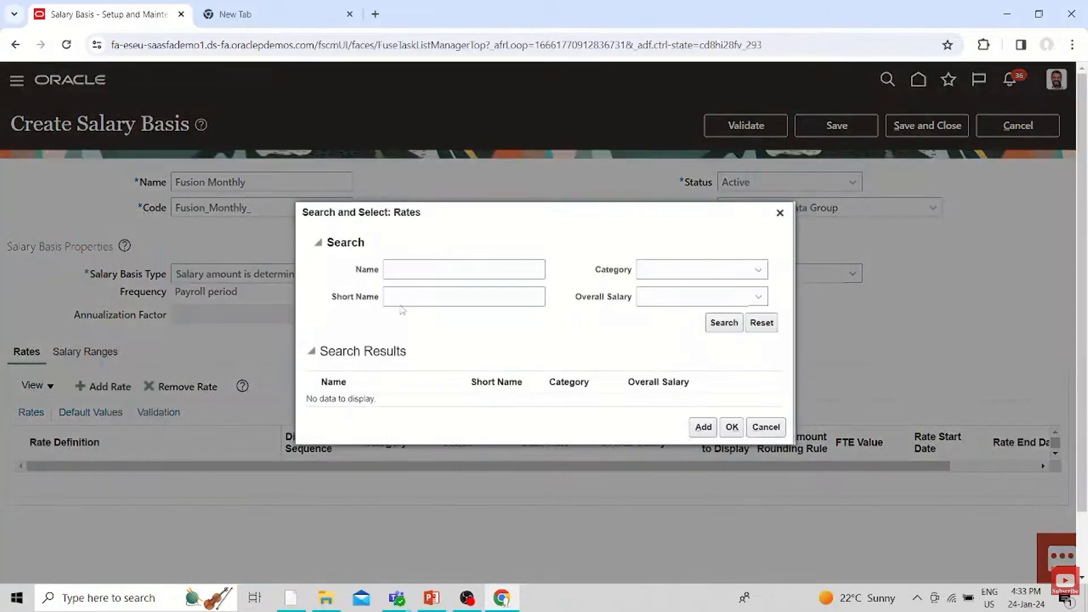
{"action": "left_click", "coordinate": [724, 322]}
{"action": "scroll", "coordinate": [383, 299], "scroll_direction": "down", "scroll_amount": 5}
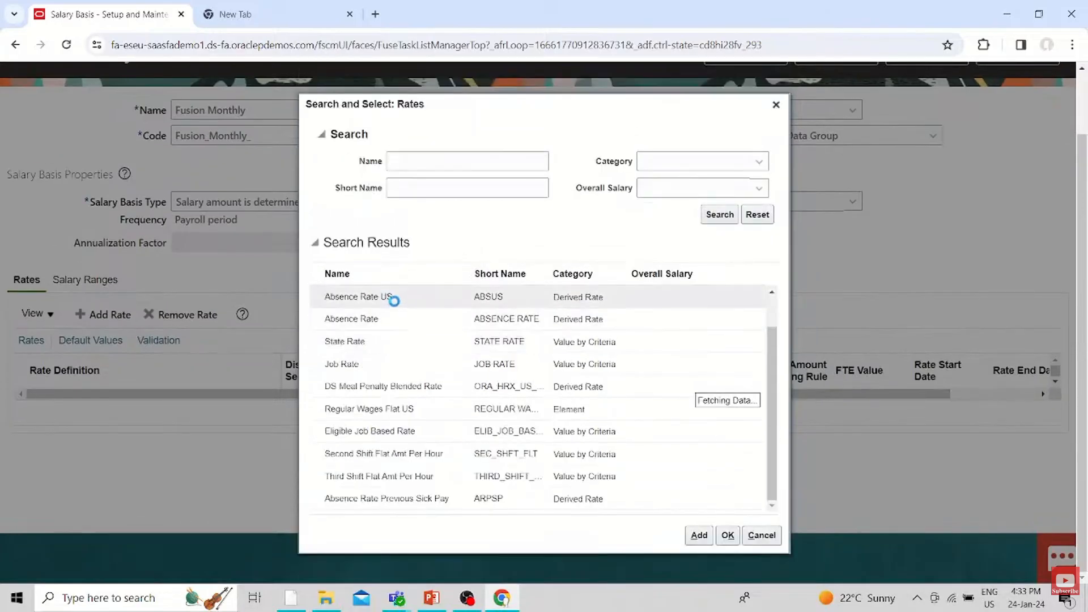
{"action": "left_click", "coordinate": [775, 105]}
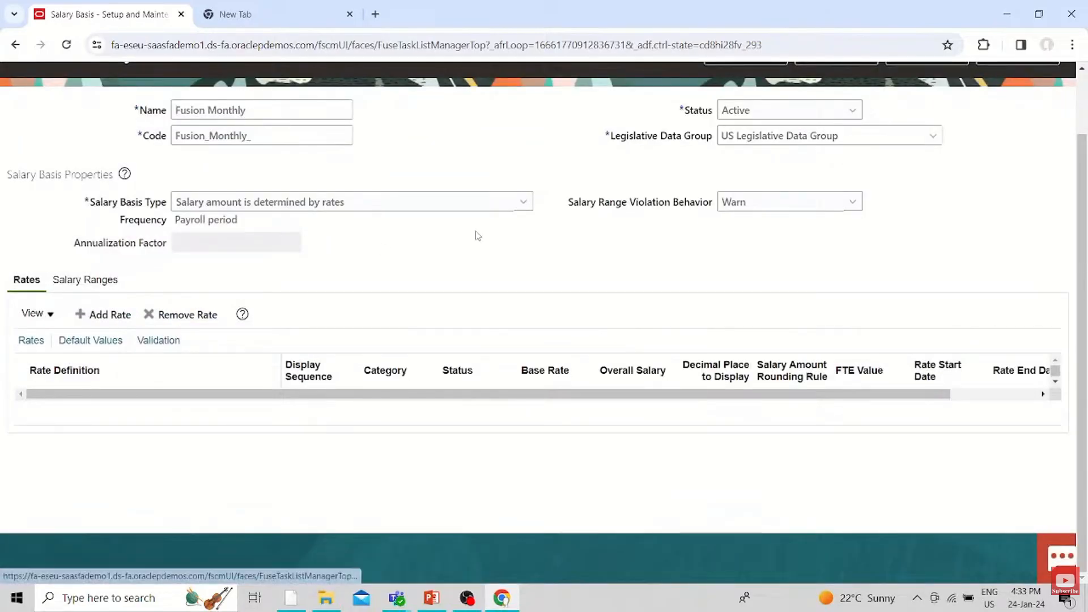
Set the Salary Basis Type to "Salary amount is determined by simple components" and the Frequency to Monthly
{"action": "left_click", "coordinate": [523, 202]}
{"action": "left_click", "coordinate": [396, 261]}
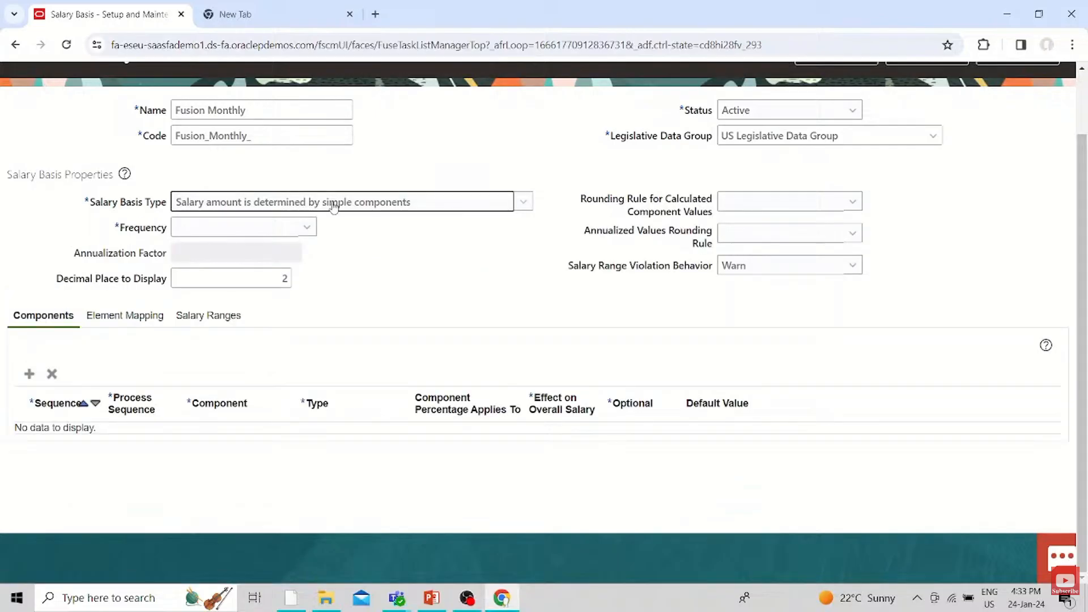
{"action": "left_click", "coordinate": [294, 230]}
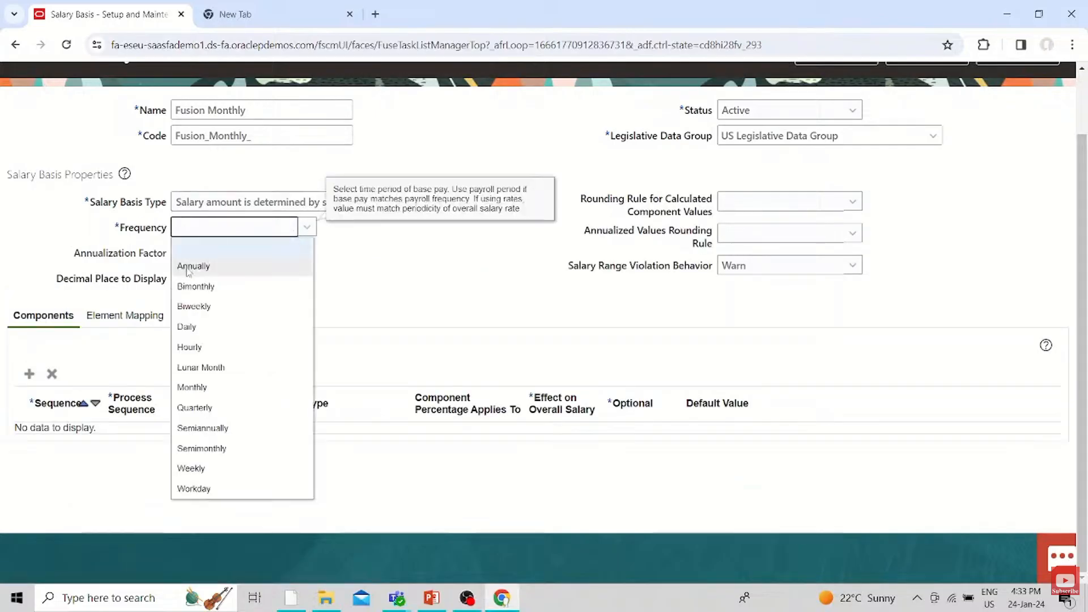
{"action": "left_click", "coordinate": [192, 387]}
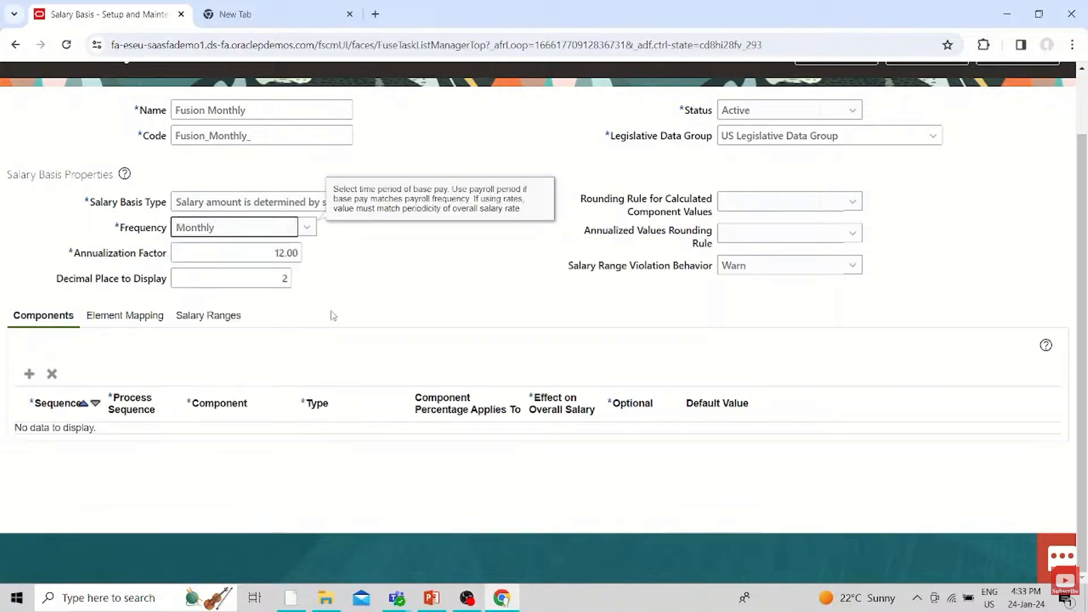
{"action": "left_click", "coordinate": [307, 228]}
{"action": "left_click", "coordinate": [193, 447]}
{"action": "left_click", "coordinate": [307, 229]}
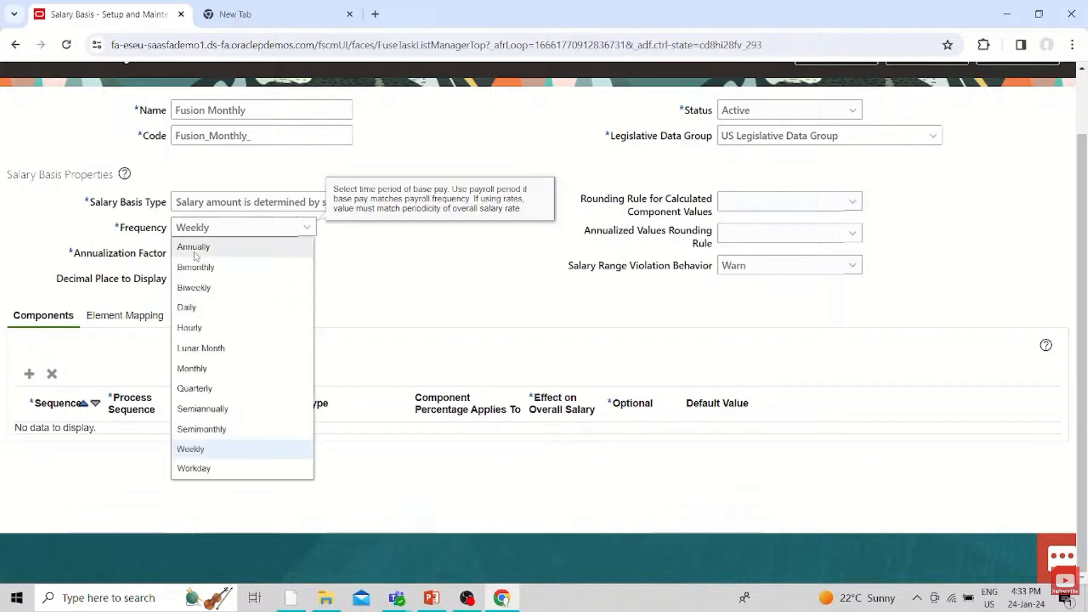
{"action": "left_click", "coordinate": [210, 368]}
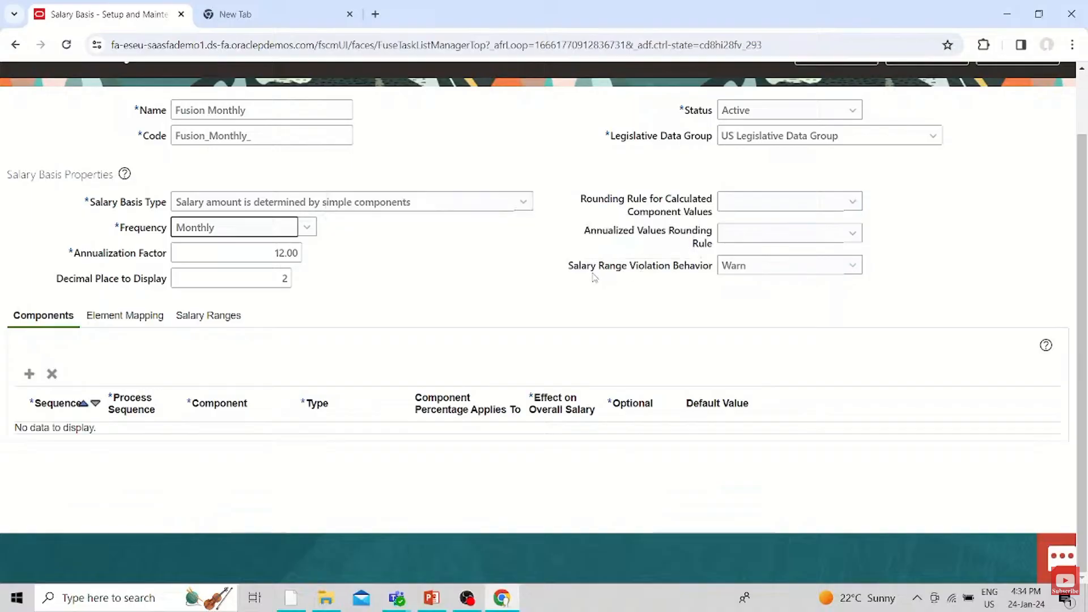
Select Warn as the Salary Range Violation Behavior of the Fusion Monthly salary basis
{"action": "scroll", "coordinate": [594, 277], "scroll_direction": "up", "scroll_amount": 2}
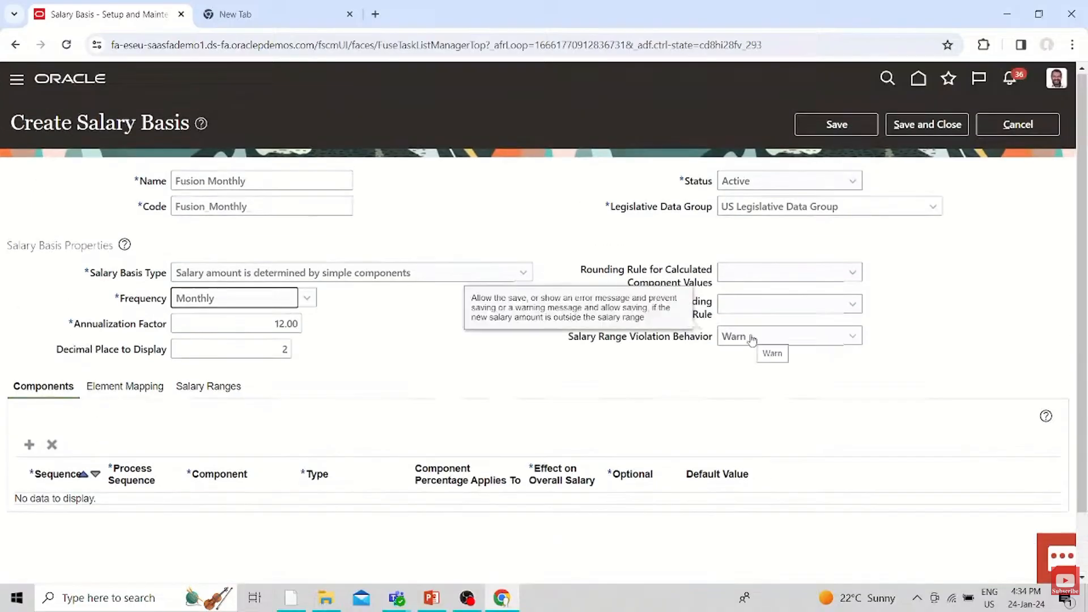
{"action": "left_click", "coordinate": [752, 340]}
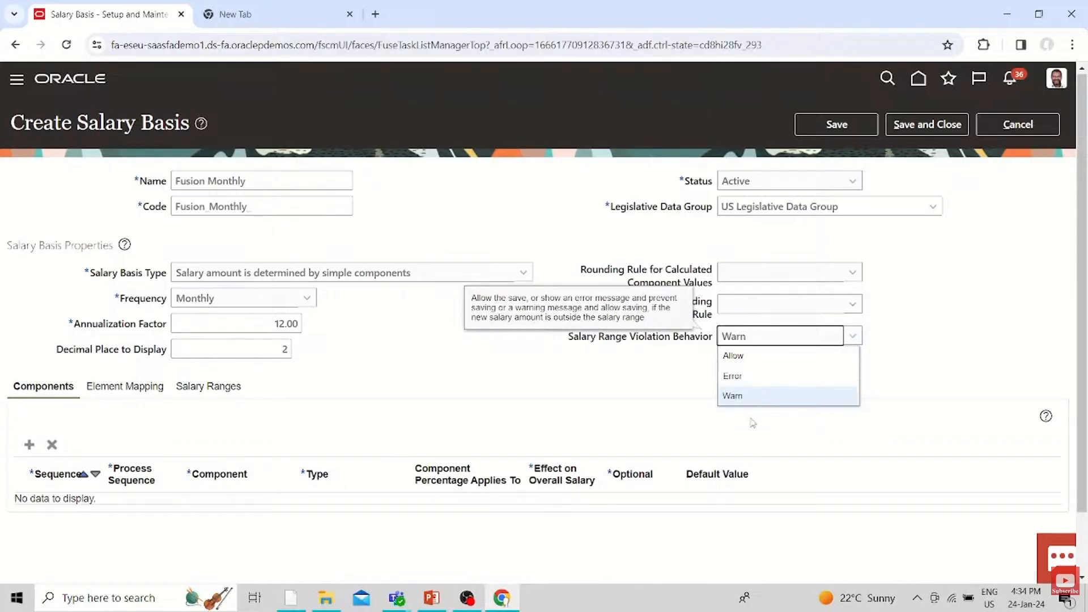
{"action": "left_click", "coordinate": [728, 396]}
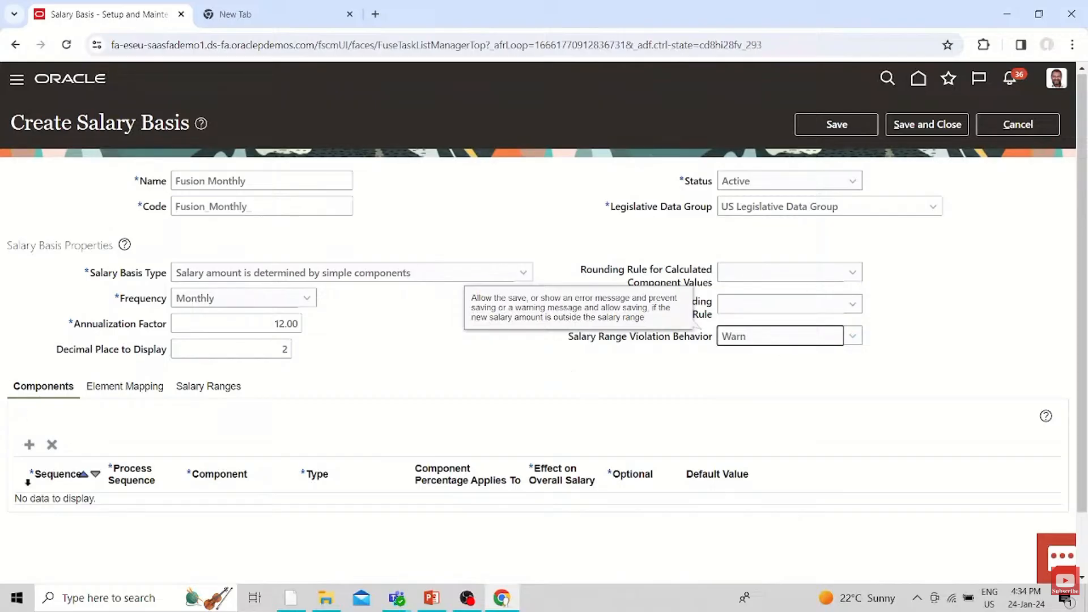
Add a Basic salary component with sequence 10, process sequence 10 and the type User enters amount
{"action": "left_click", "coordinate": [29, 444]}
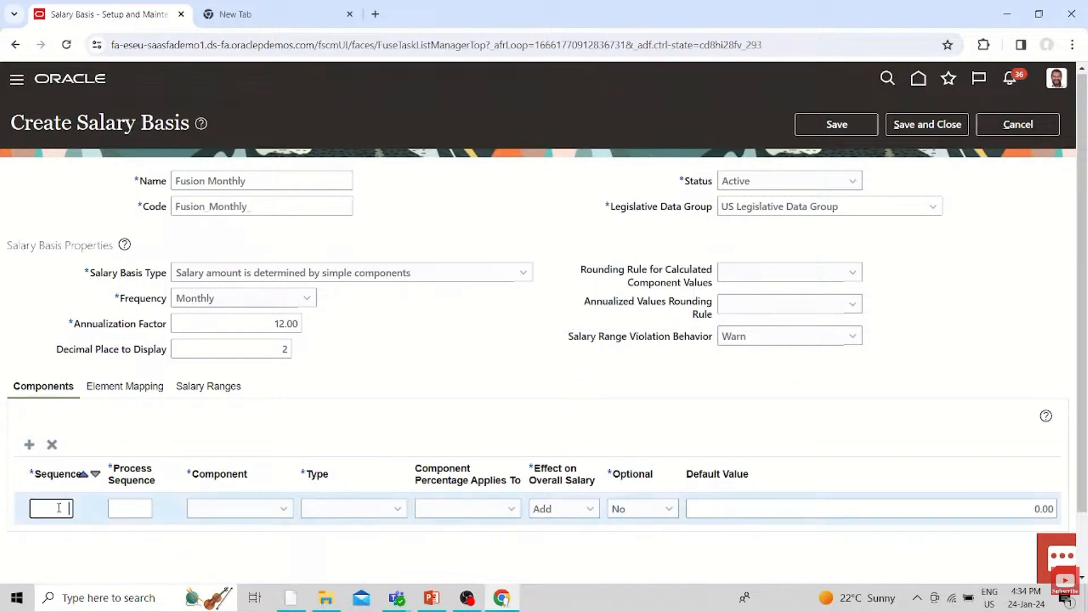
{"action": "key", "text": "Tab"}
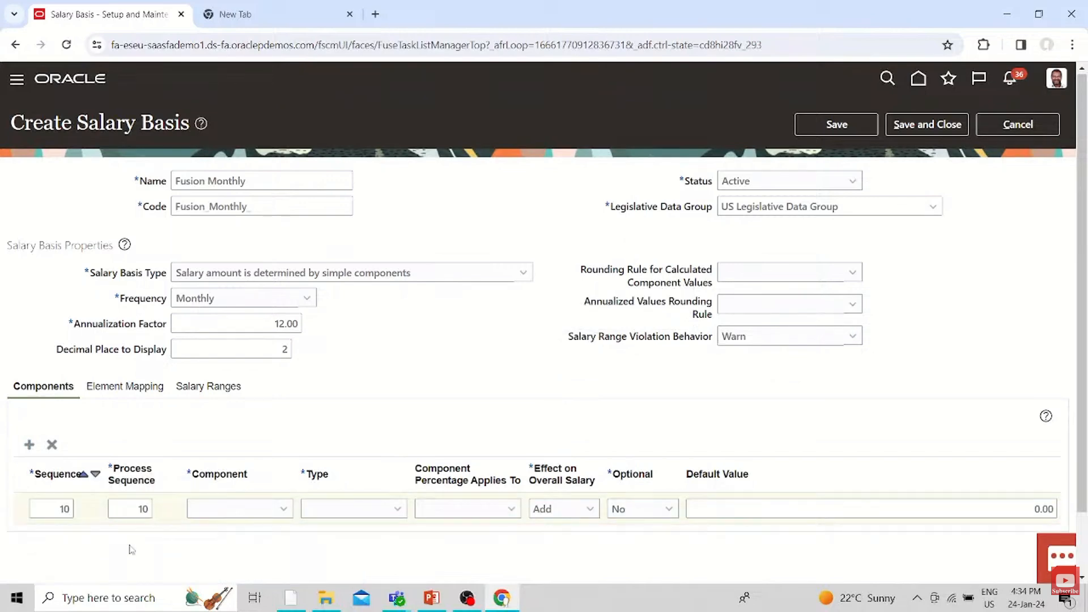
{"action": "left_click", "coordinate": [283, 509]}
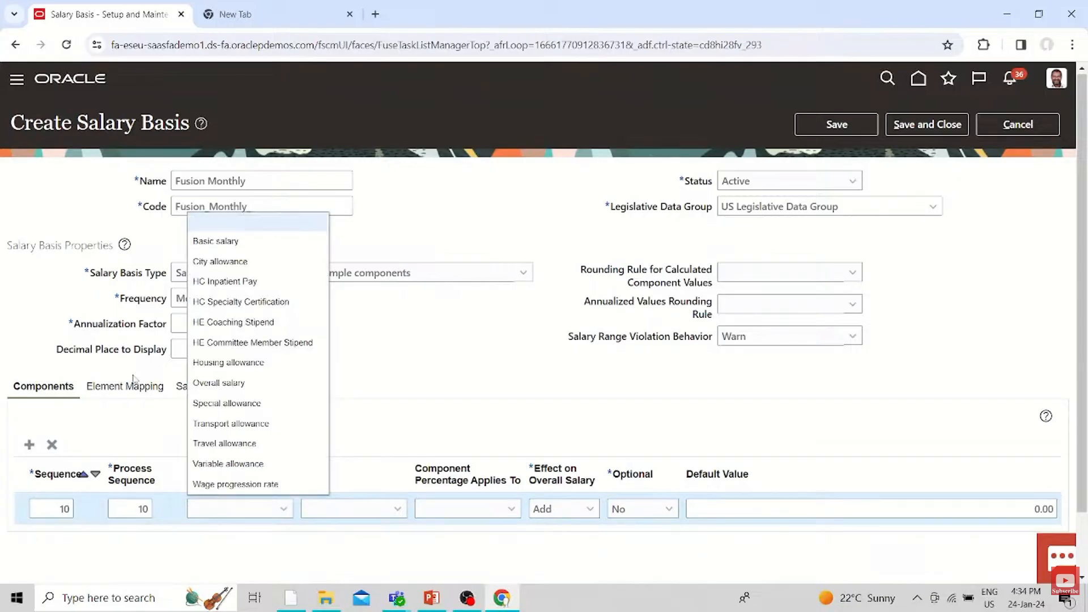
{"action": "left_click", "coordinate": [272, 241]}
{"action": "left_click", "coordinate": [384, 510]}
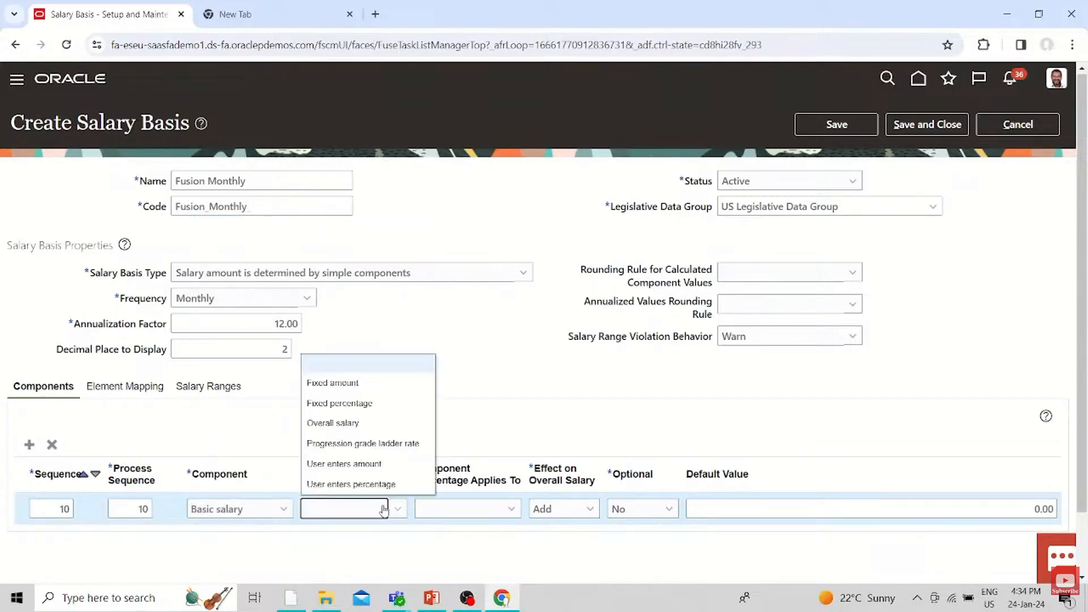
{"action": "left_click", "coordinate": [347, 464]}
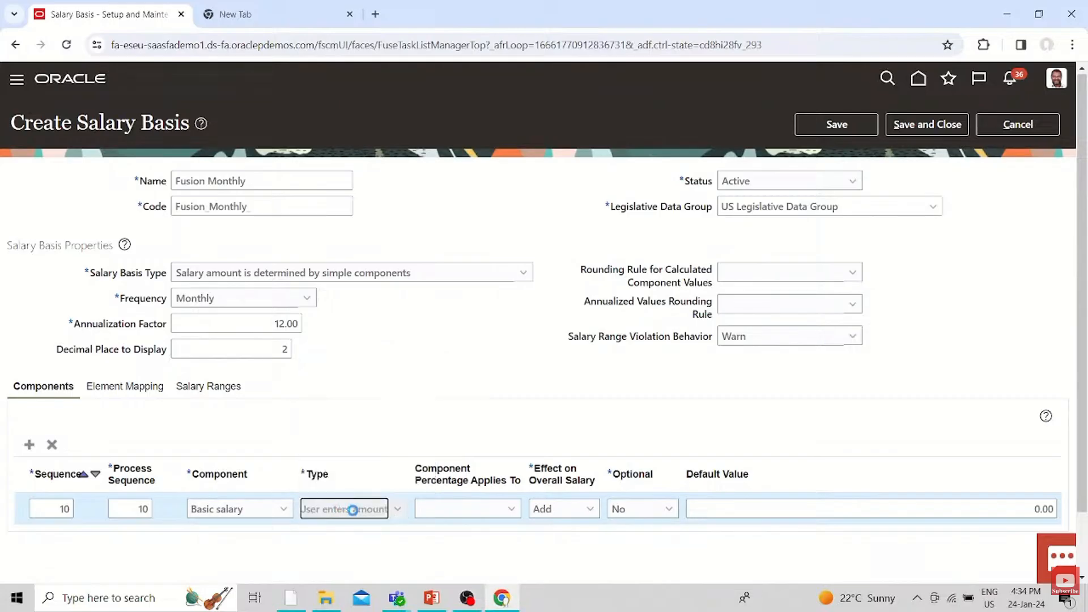
Review the Type and Effect on Overall Salary options of the Basic salary component without changing them
{"action": "left_click", "coordinate": [398, 509]}
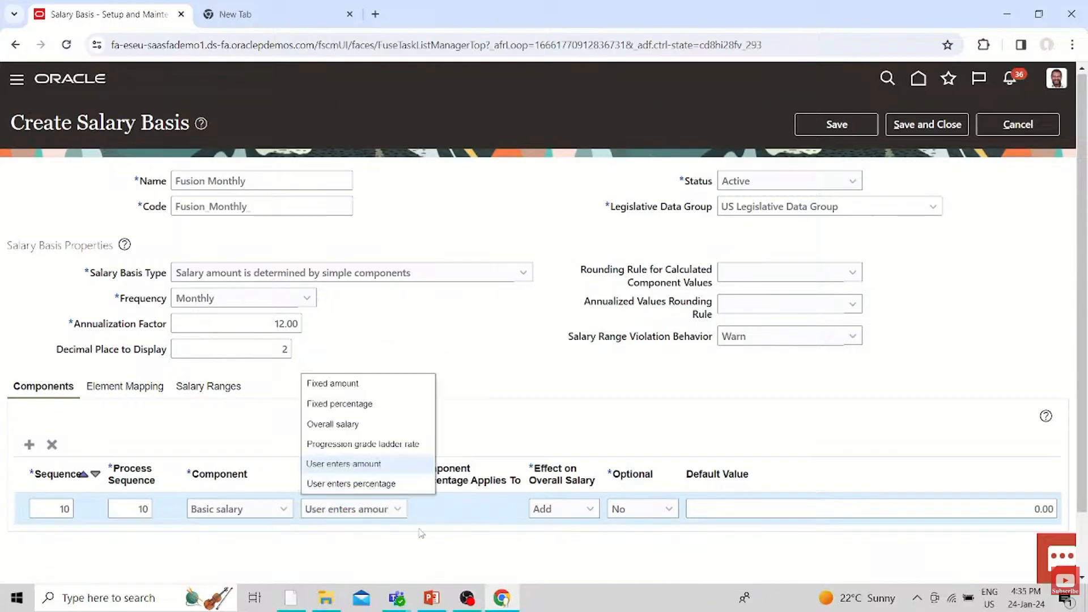
{"action": "left_click", "coordinate": [425, 538]}
{"action": "left_click", "coordinate": [397, 511]}
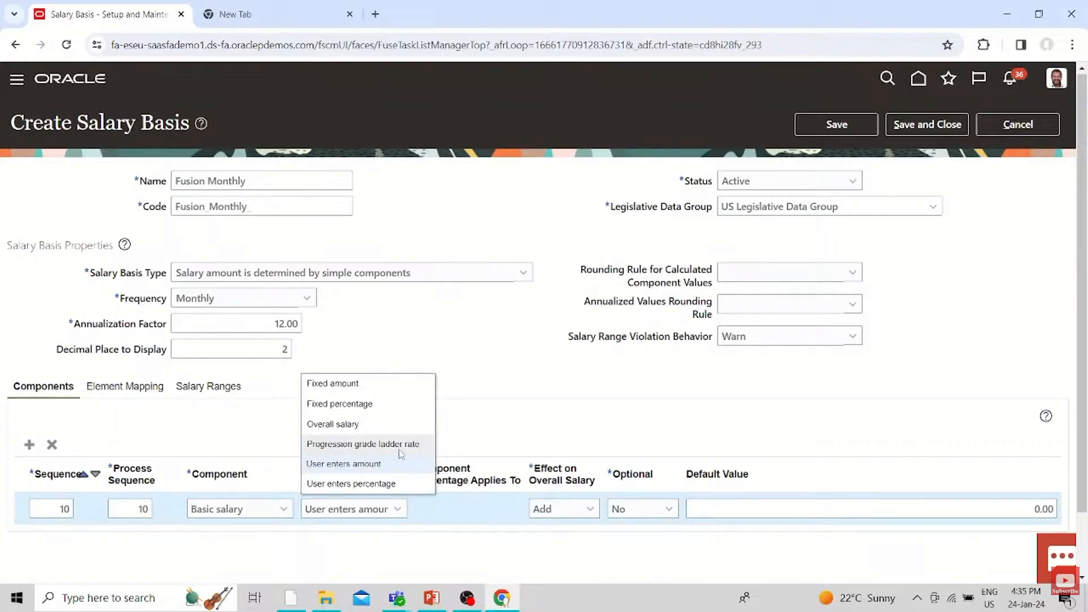
{"action": "left_click", "coordinate": [486, 554]}
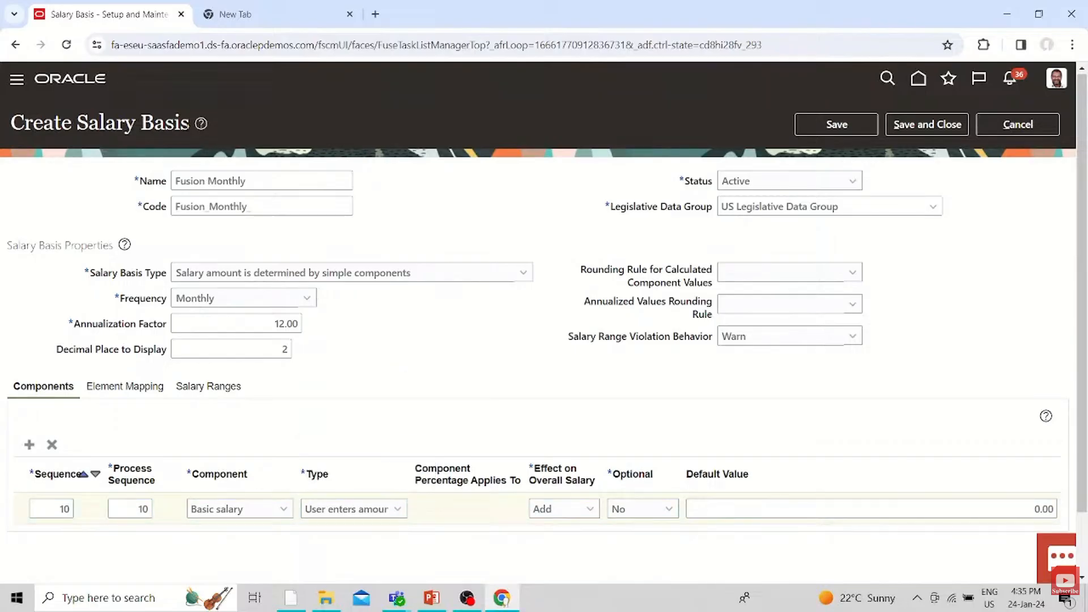
{"action": "left_click", "coordinate": [591, 507]}
{"action": "left_click", "coordinate": [686, 553]}
Add a Housing allowance component with sequence 20, process sequence 20 and the type User enters percentage, applied to Basic salary
{"action": "left_click", "coordinate": [29, 444]}
{"action": "left_click", "coordinate": [62, 509]}
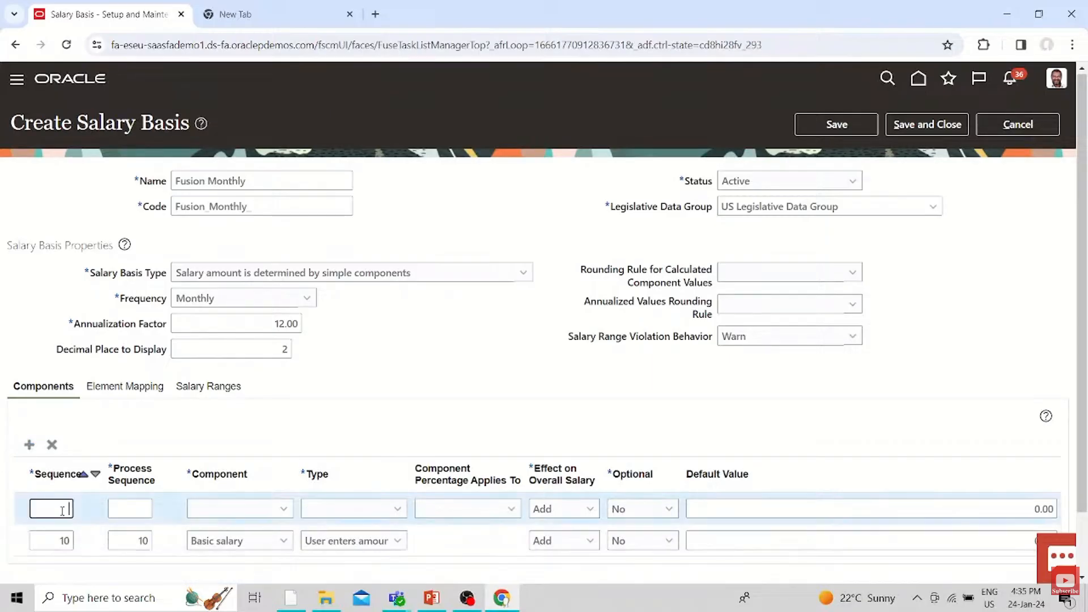
{"action": "type", "text": "20"}
{"action": "left_click", "coordinate": [279, 519]}
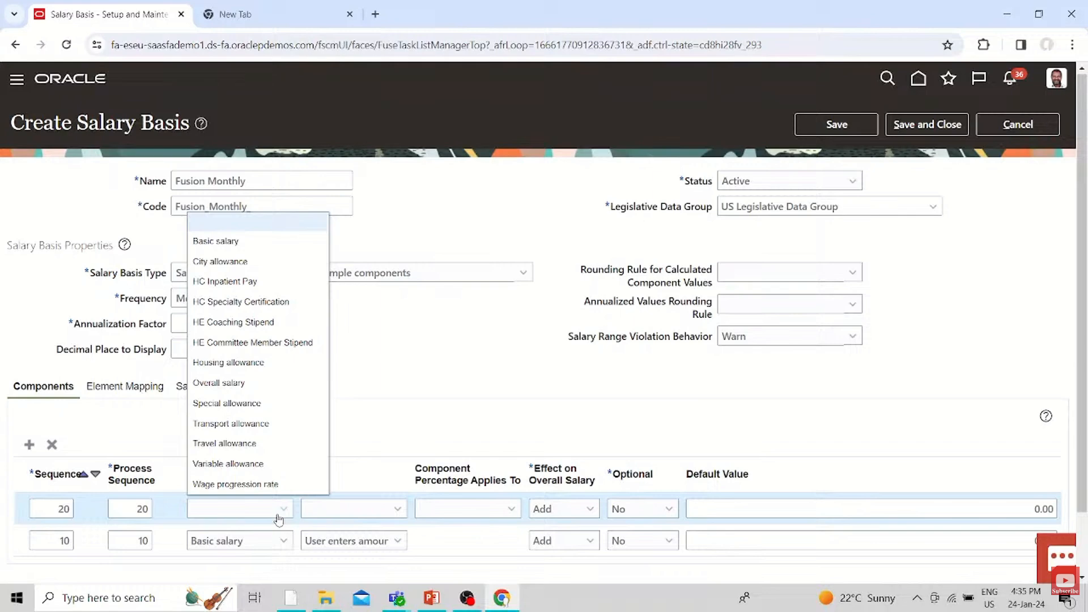
{"action": "left_click", "coordinate": [228, 362]}
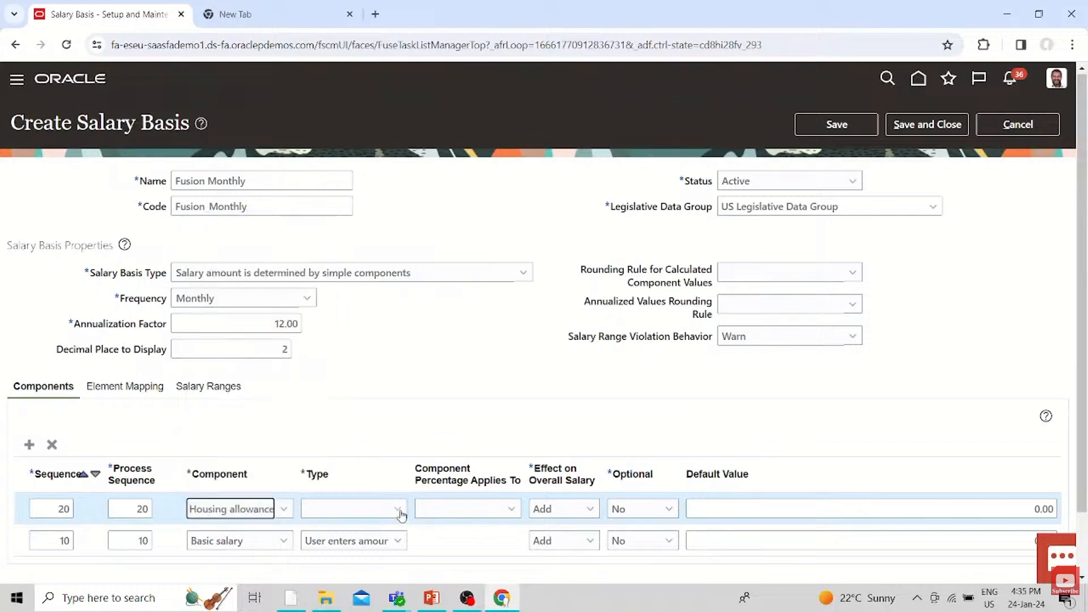
{"action": "left_click", "coordinate": [398, 509]}
{"action": "left_click", "coordinate": [351, 484]}
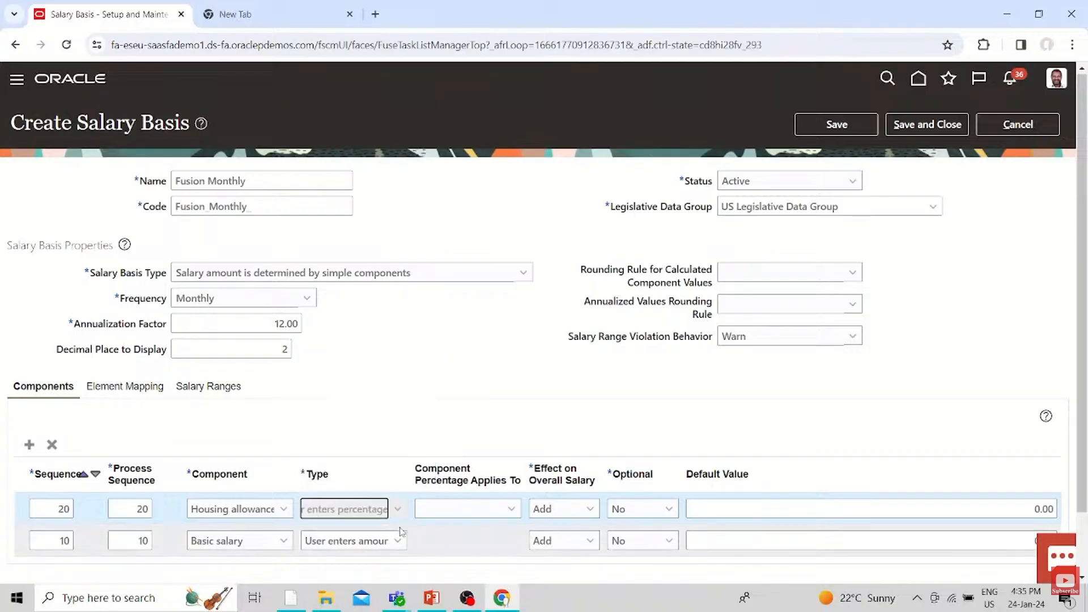
{"action": "left_click", "coordinate": [482, 513]}
{"action": "left_click", "coordinate": [453, 241]}
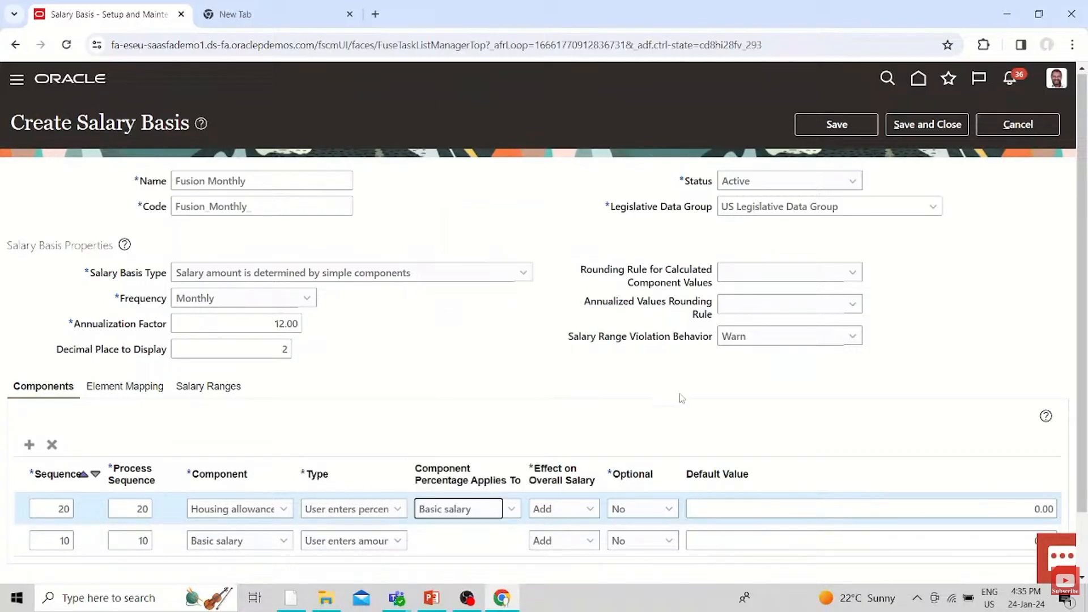
Add a City allowance component with sequence 30, process sequence 30 and the type User enters percentage, applied to Basic salary
{"action": "left_click", "coordinate": [29, 445]}
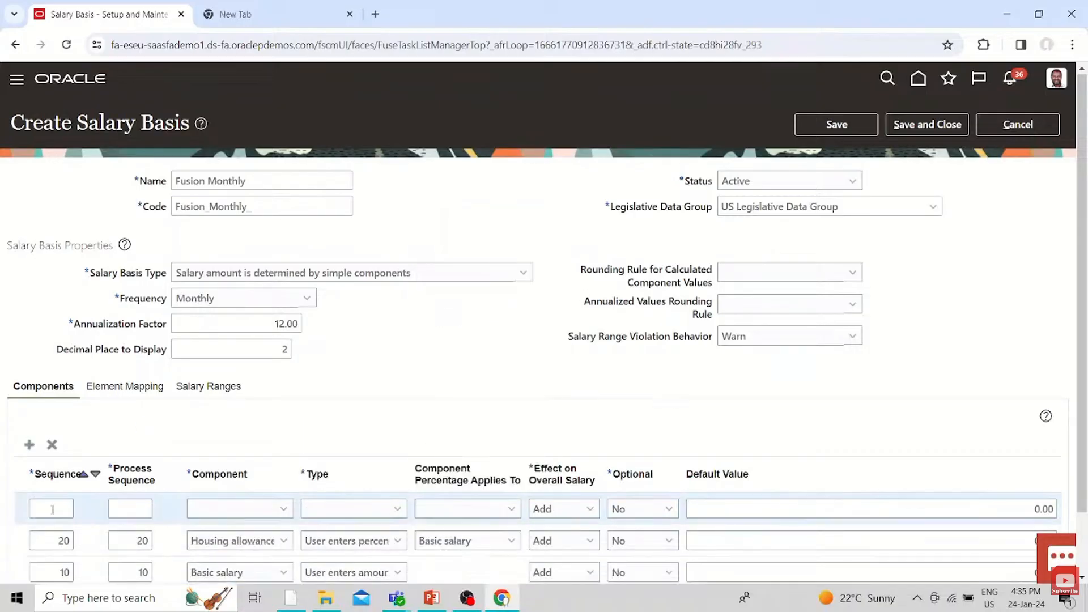
{"action": "left_click", "coordinate": [52, 509]}
{"action": "type", "text": "30"}
{"action": "left_click", "coordinate": [255, 510]}
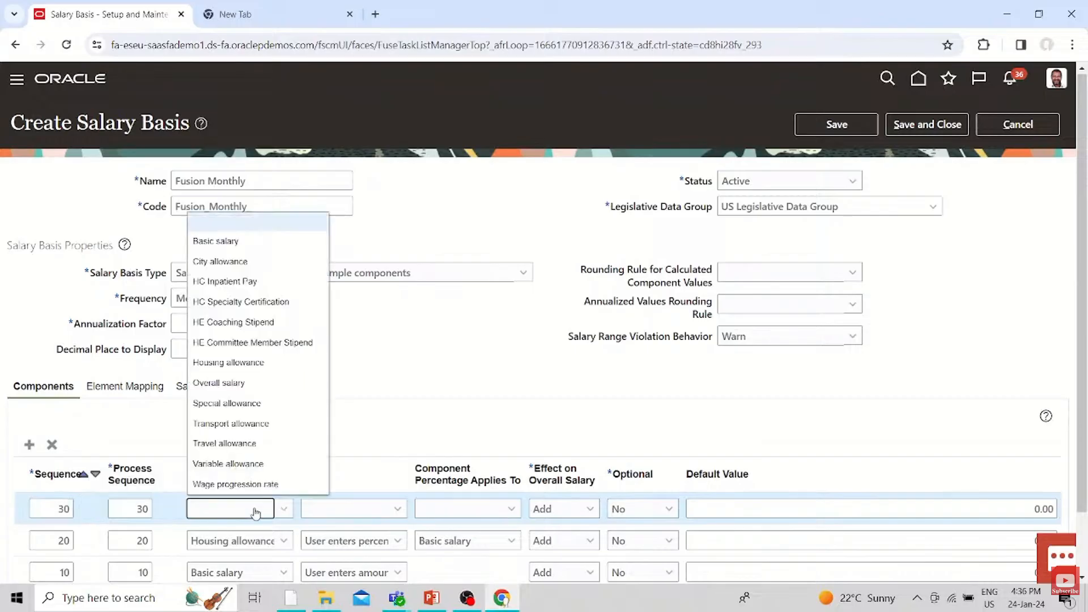
{"action": "left_click", "coordinate": [227, 261]}
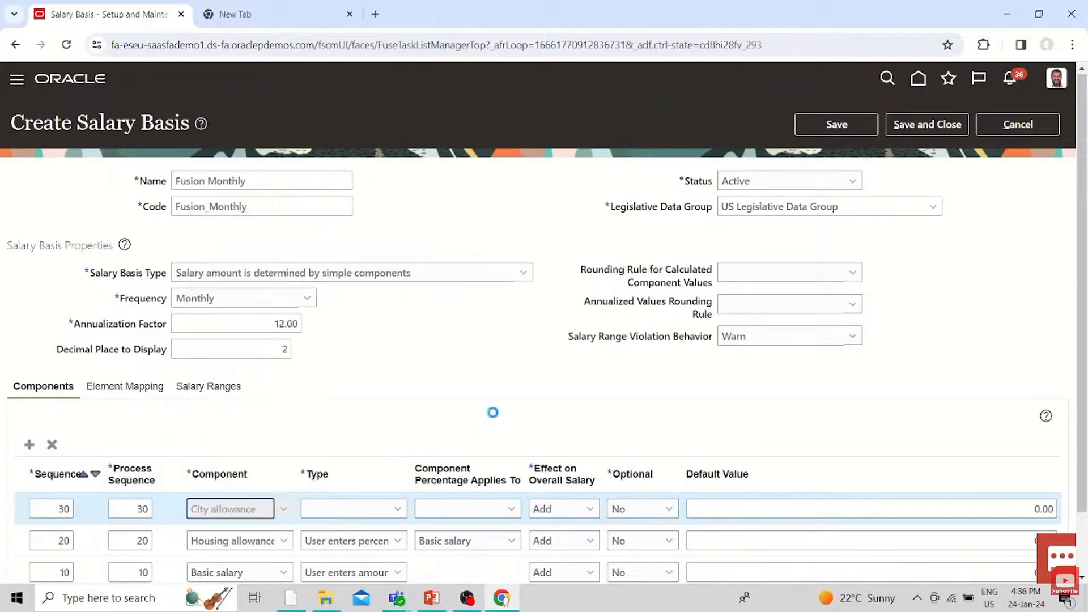
{"action": "left_click", "coordinate": [389, 510]}
{"action": "left_click", "coordinate": [346, 483]}
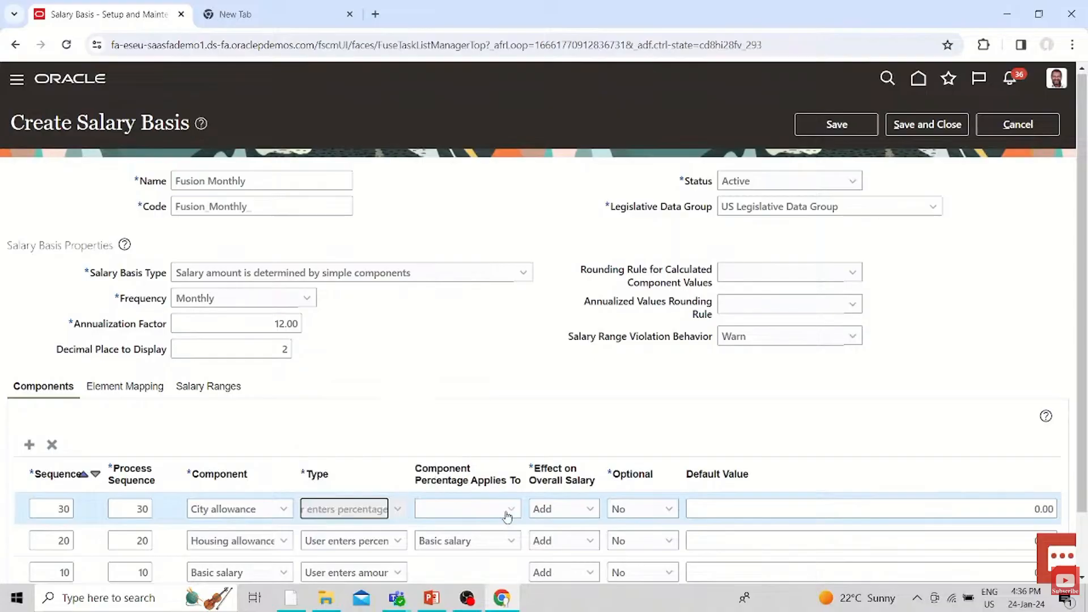
{"action": "left_click", "coordinate": [510, 510]}
{"action": "left_click", "coordinate": [452, 246]}
Add an Overall salary component with sequence 0, process sequence 0 and the type Overall salary
{"action": "scroll", "coordinate": [893, 368], "scroll_direction": "down", "scroll_amount": 3}
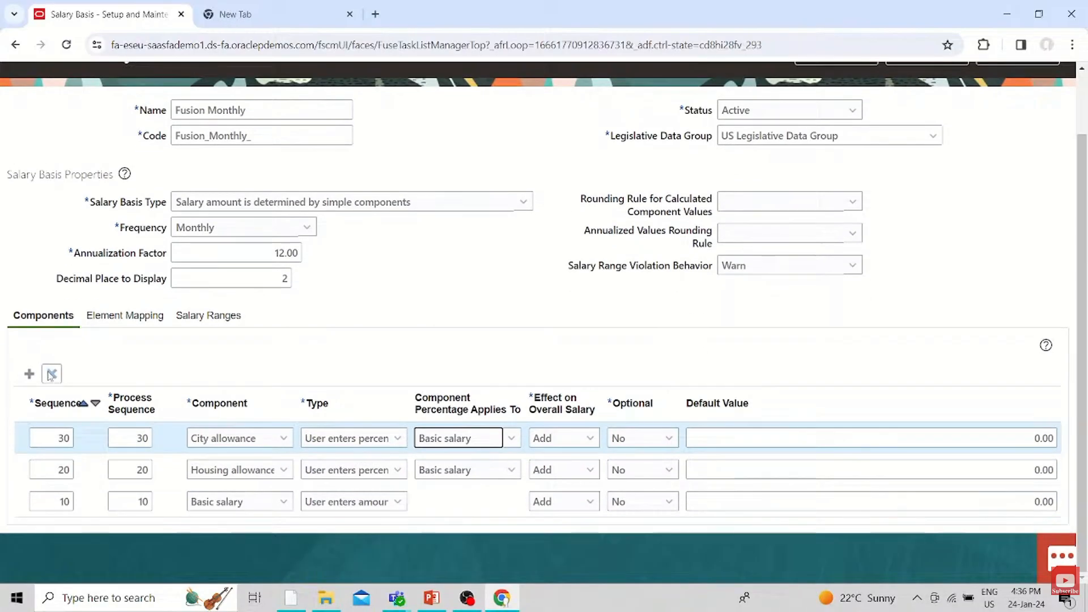
{"action": "left_click", "coordinate": [29, 374]}
{"action": "left_click", "coordinate": [31, 437]}
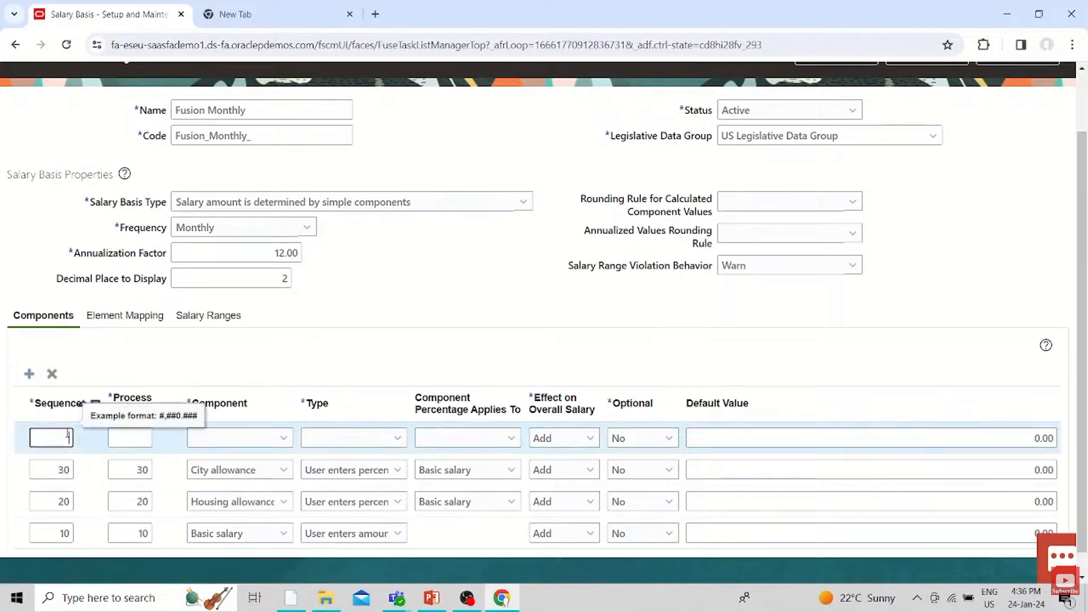
{"action": "type", "text": "0"}
{"action": "left_click", "coordinate": [244, 446]}
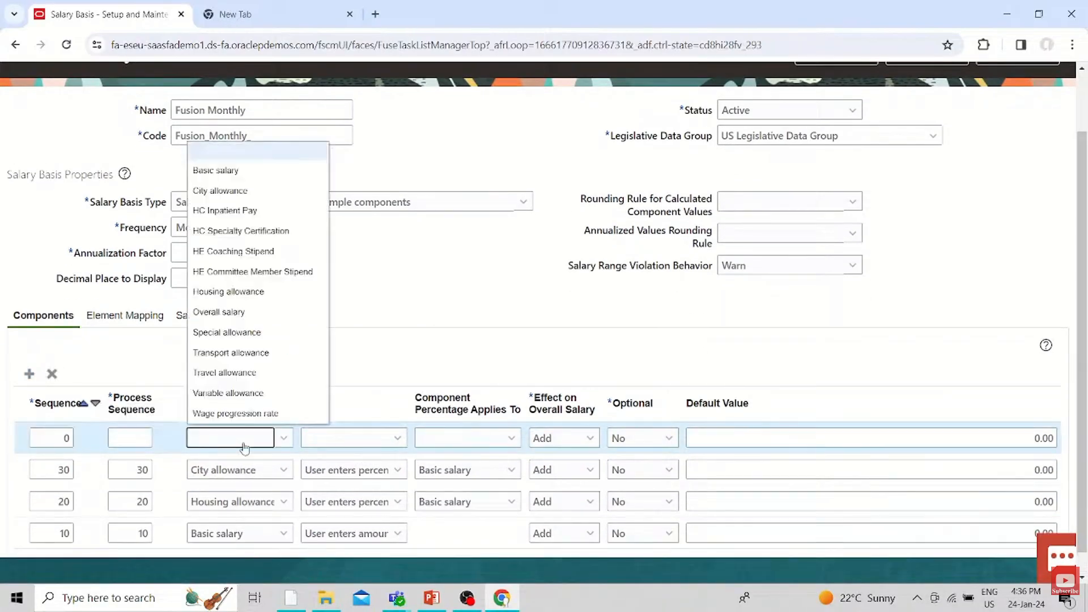
{"action": "left_click", "coordinate": [219, 311]}
{"action": "left_click", "coordinate": [325, 446]}
{"action": "left_click", "coordinate": [362, 352]}
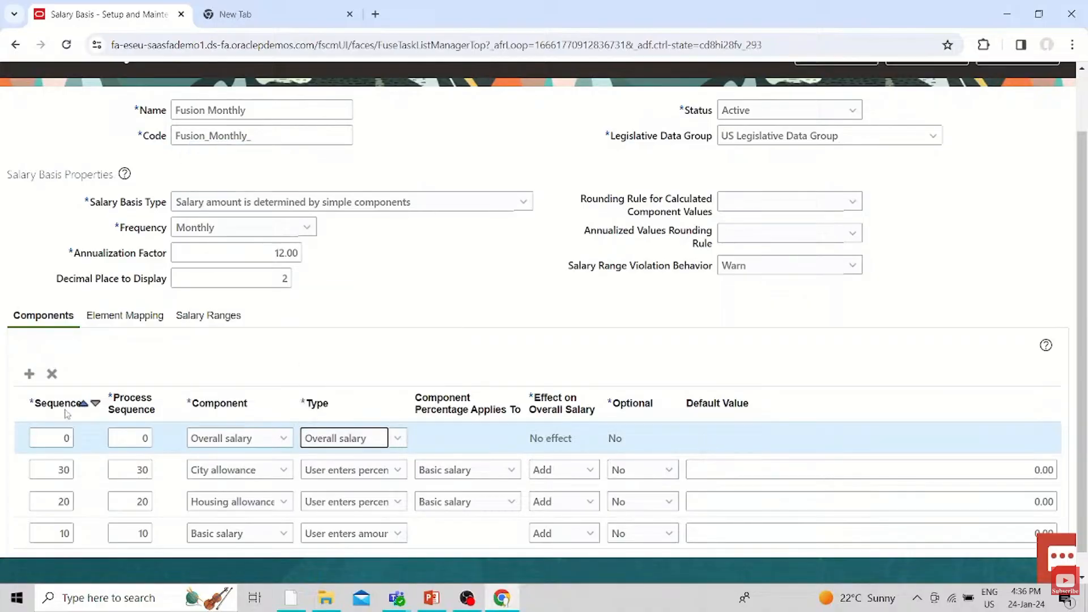
Search the payroll elements for the element mapping, first with US and then with Regular
{"action": "left_click", "coordinate": [147, 318]}
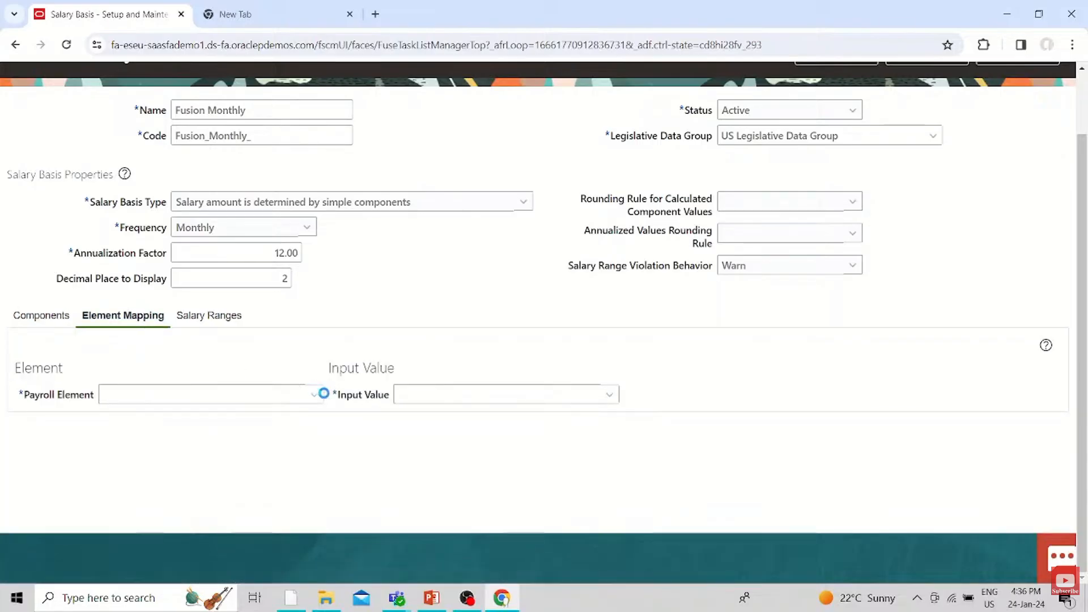
{"action": "left_click", "coordinate": [315, 394]}
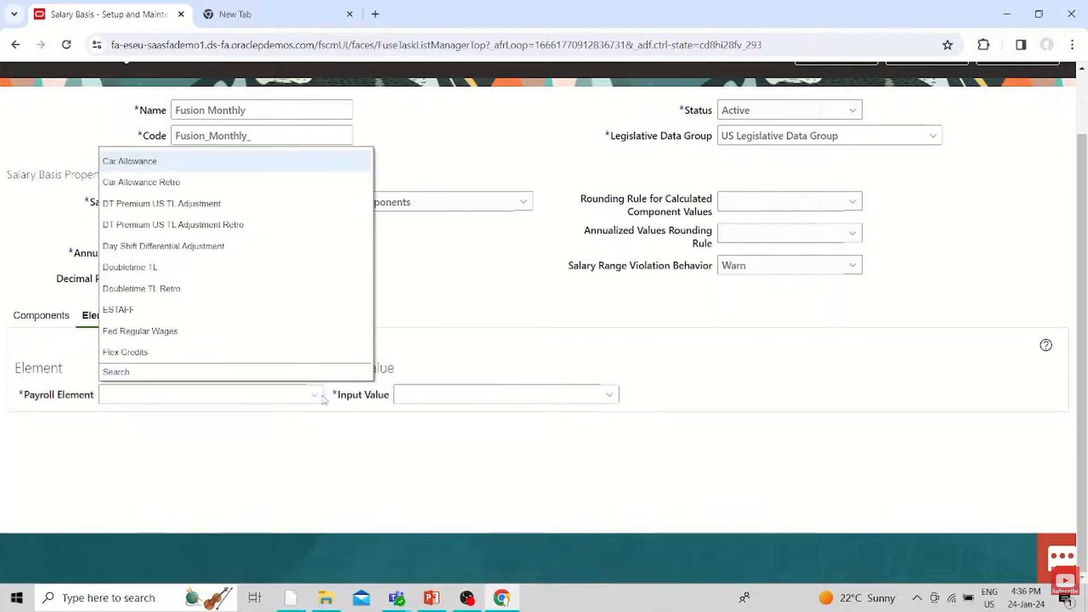
{"action": "left_click", "coordinate": [116, 372]}
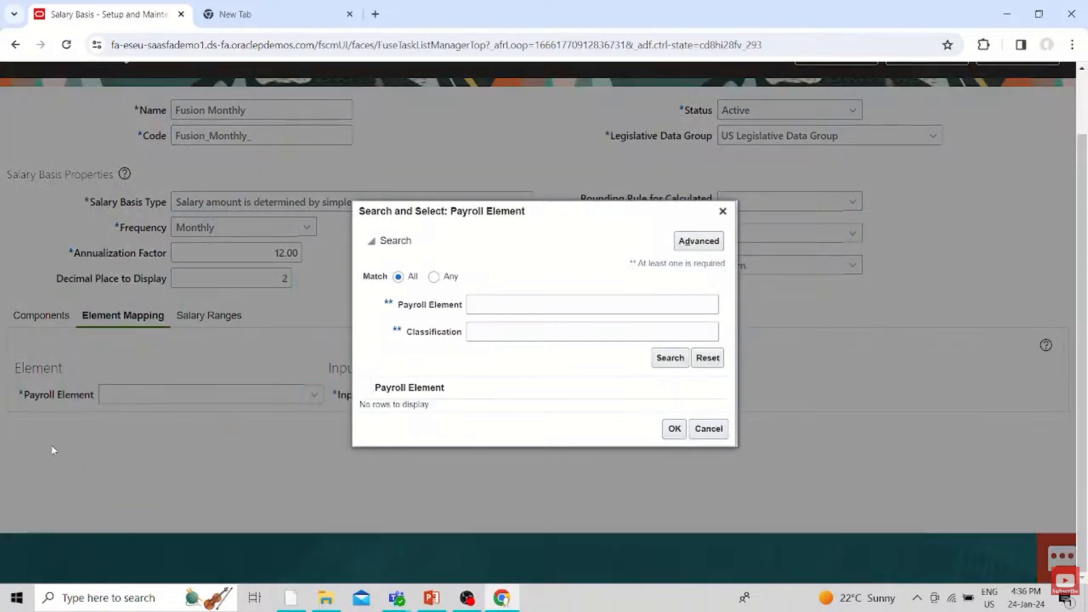
{"action": "left_click", "coordinate": [553, 305]}
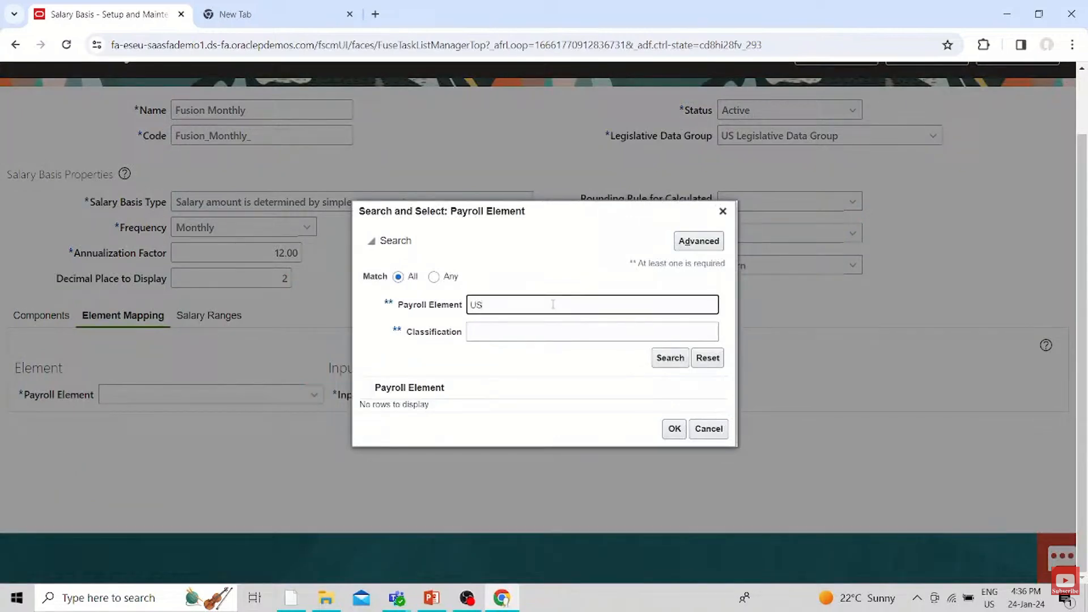
{"action": "left_click", "coordinate": [666, 360]}
{"action": "left_click", "coordinate": [502, 298]}
{"action": "key", "text": "Return"}
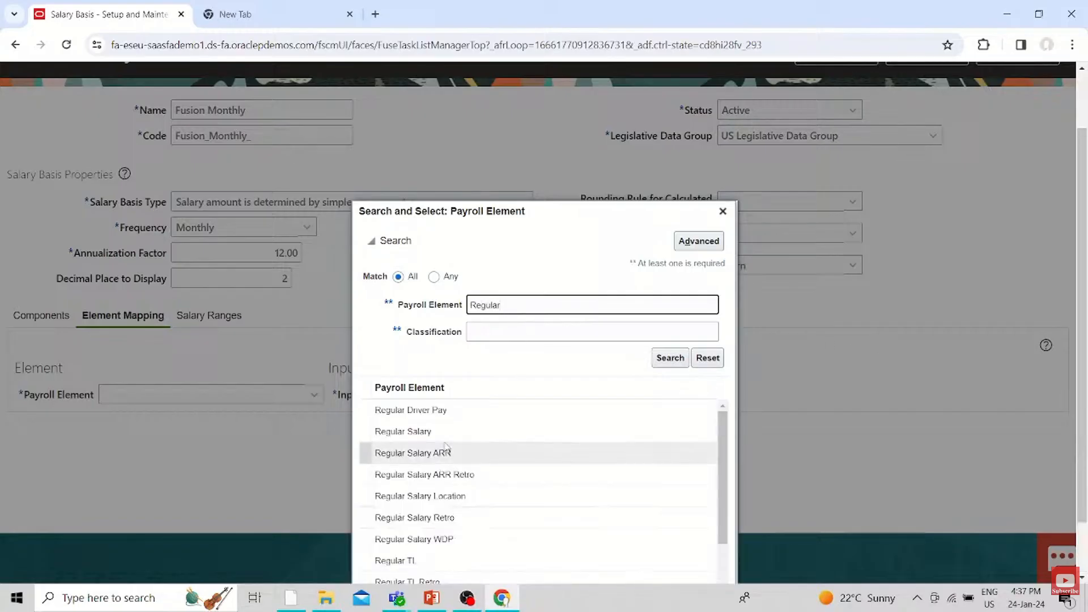
Map the salary basis to the Regular Salary payroll element with Amount as its input value
{"action": "scroll", "coordinate": [593, 440], "scroll_direction": "down", "scroll_amount": 3}
{"action": "scroll", "coordinate": [560, 465], "scroll_direction": "down", "scroll_amount": 2}
{"action": "scroll", "coordinate": [558, 464], "scroll_direction": "up", "scroll_amount": 4}
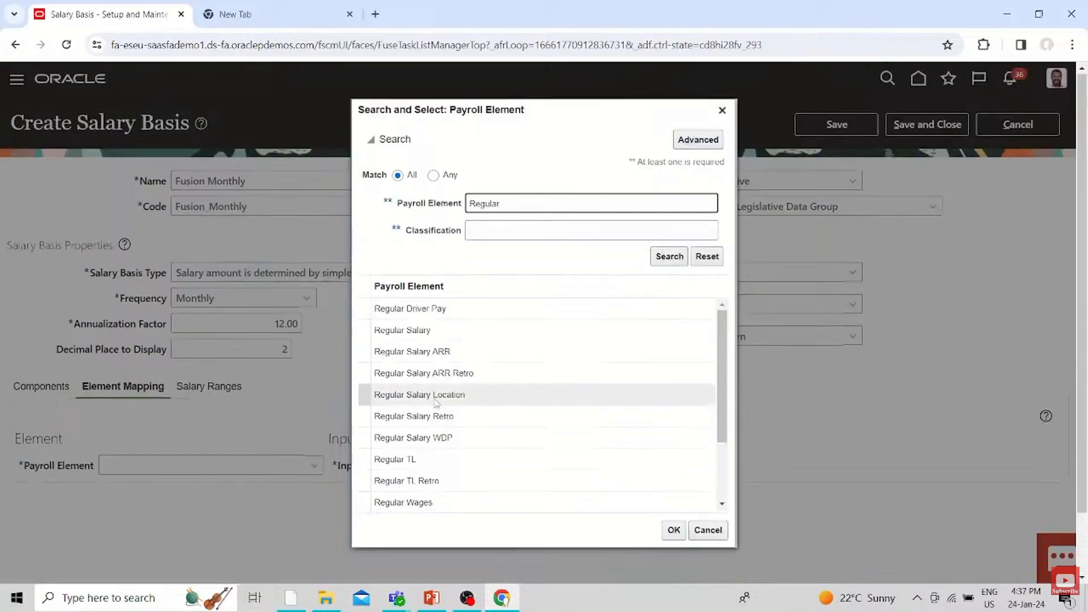
{"action": "left_click", "coordinate": [430, 330]}
{"action": "left_click", "coordinate": [673, 530]}
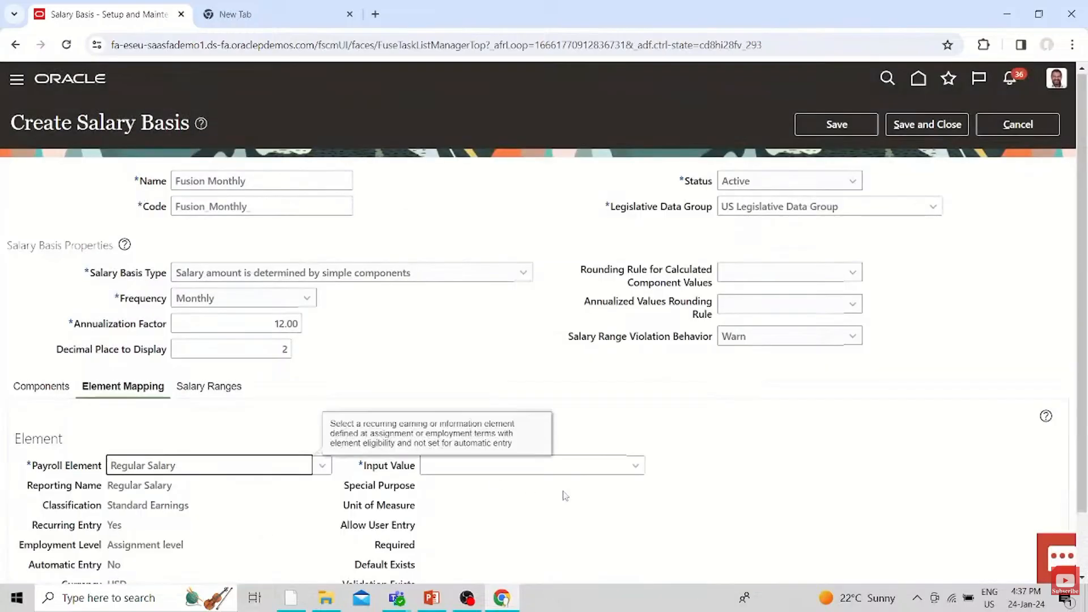
{"action": "left_click", "coordinate": [635, 468]}
{"action": "left_click", "coordinate": [760, 488]}
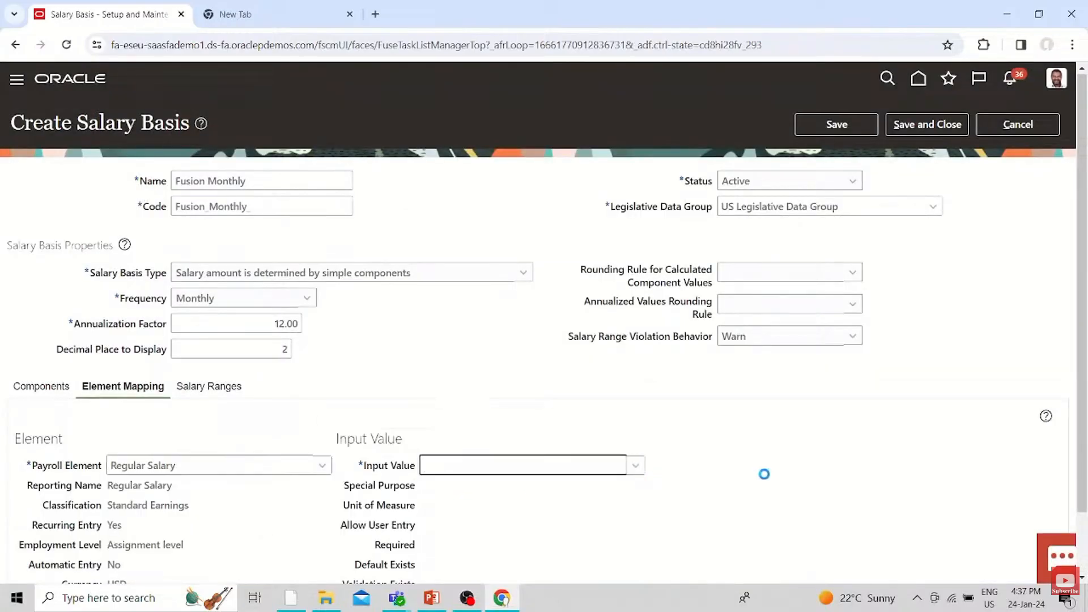
Select US Hourly Grade Rate from the full grade rate list as the Grade Rate for the salary ranges
{"action": "scroll", "coordinate": [765, 476], "scroll_direction": "down", "scroll_amount": 1}
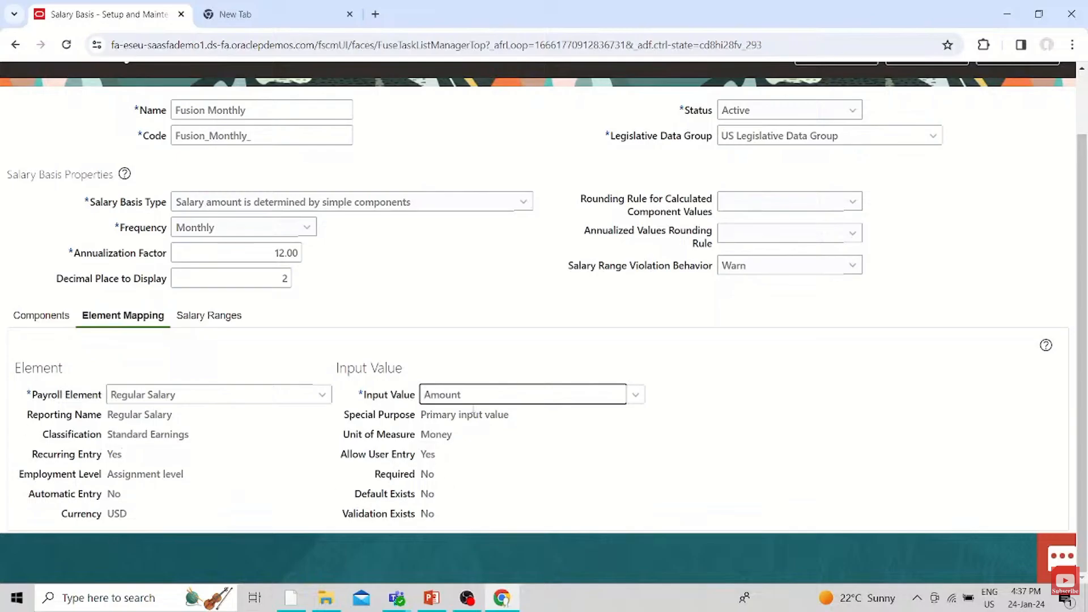
{"action": "left_click", "coordinate": [210, 315]}
{"action": "left_click", "coordinate": [395, 413]}
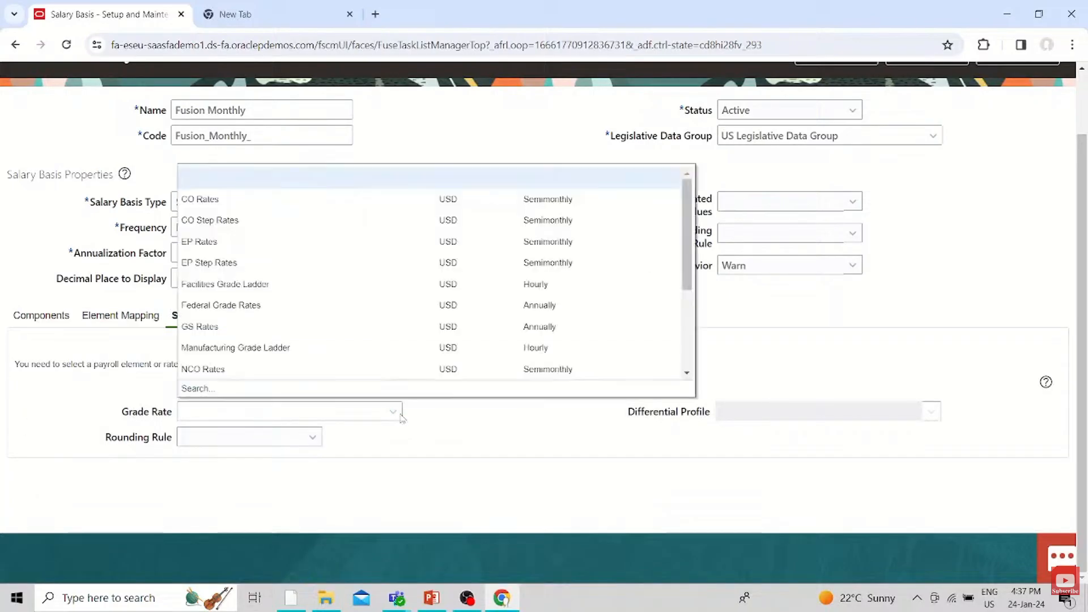
{"action": "left_click", "coordinate": [362, 443]}
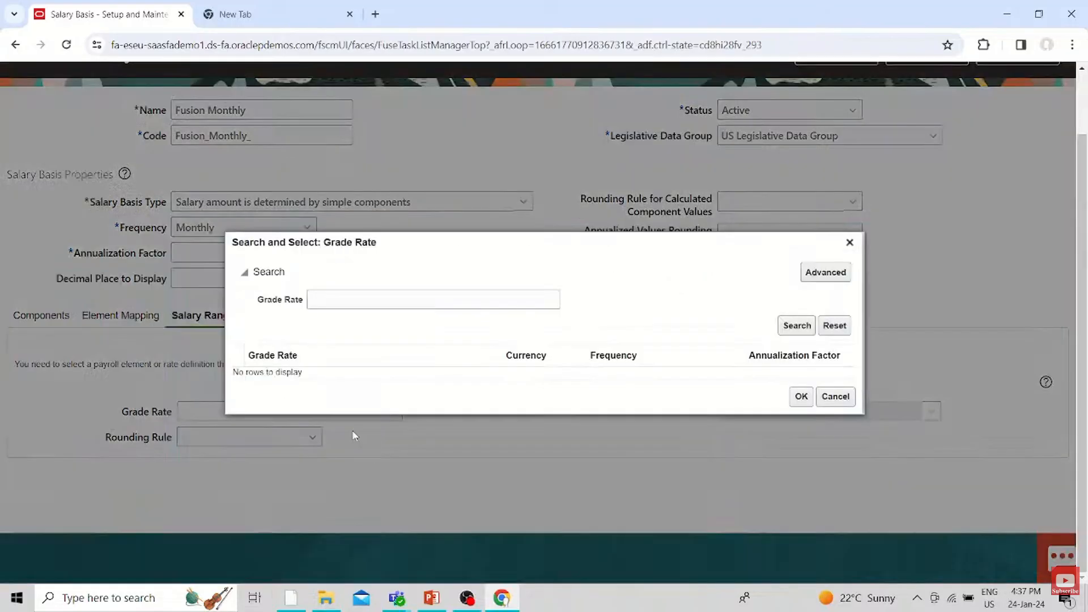
{"action": "left_click", "coordinate": [781, 324]}
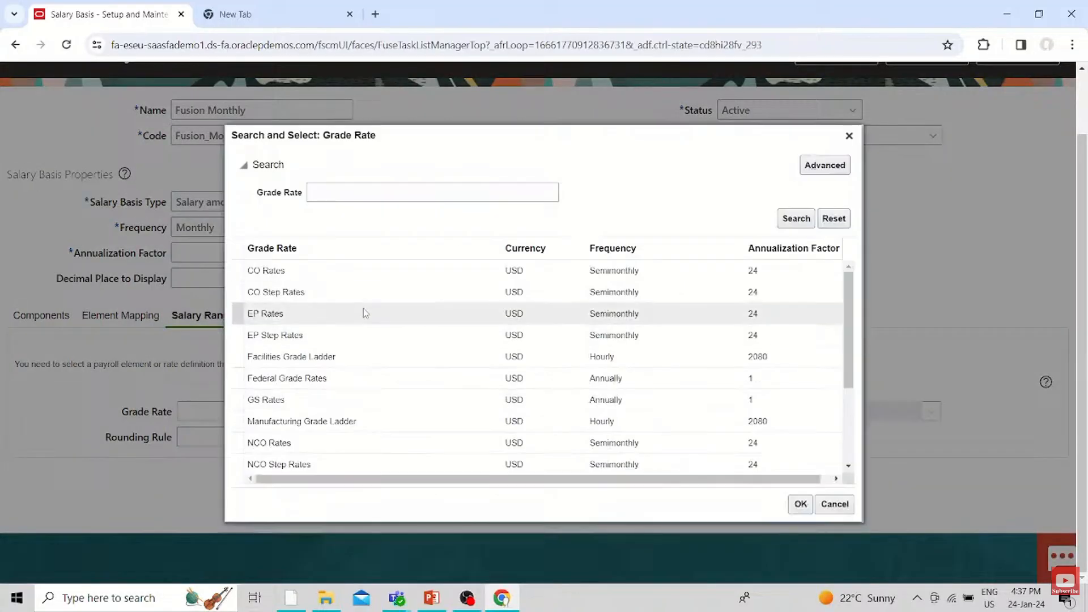
{"action": "scroll", "coordinate": [385, 365], "scroll_direction": "down", "scroll_amount": 3}
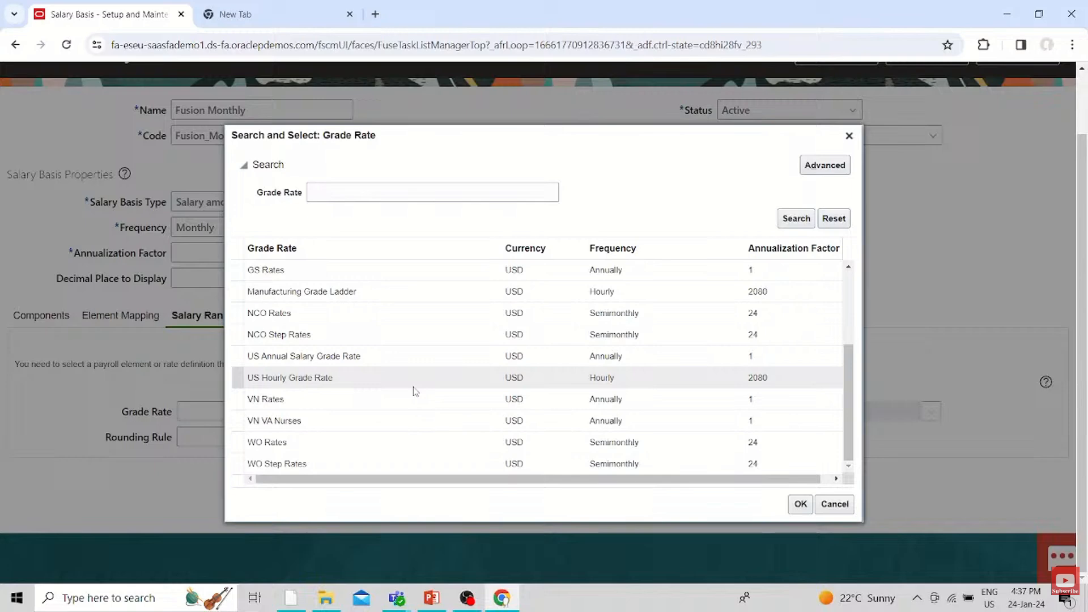
{"action": "scroll", "coordinate": [414, 391], "scroll_direction": "up", "scroll_amount": 4}
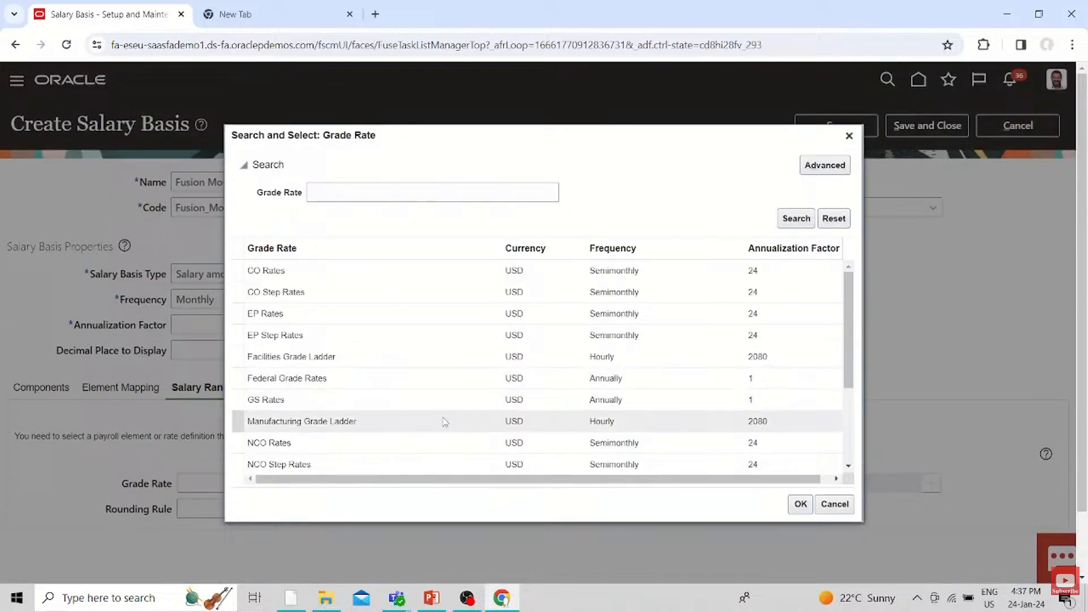
{"action": "scroll", "coordinate": [444, 422], "scroll_direction": "down", "scroll_amount": 3}
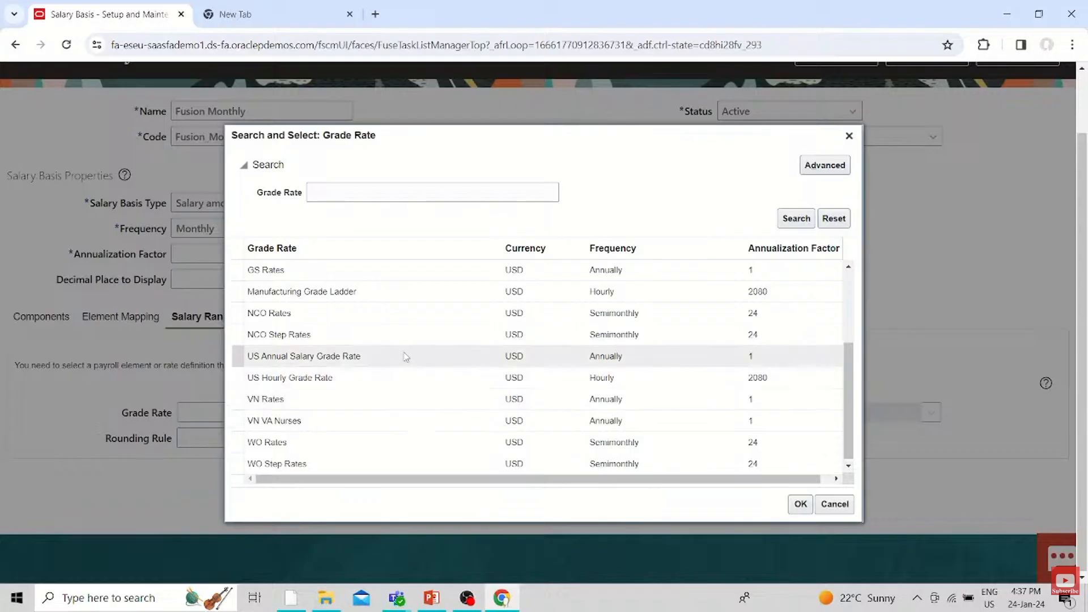
{"action": "left_click", "coordinate": [391, 378]}
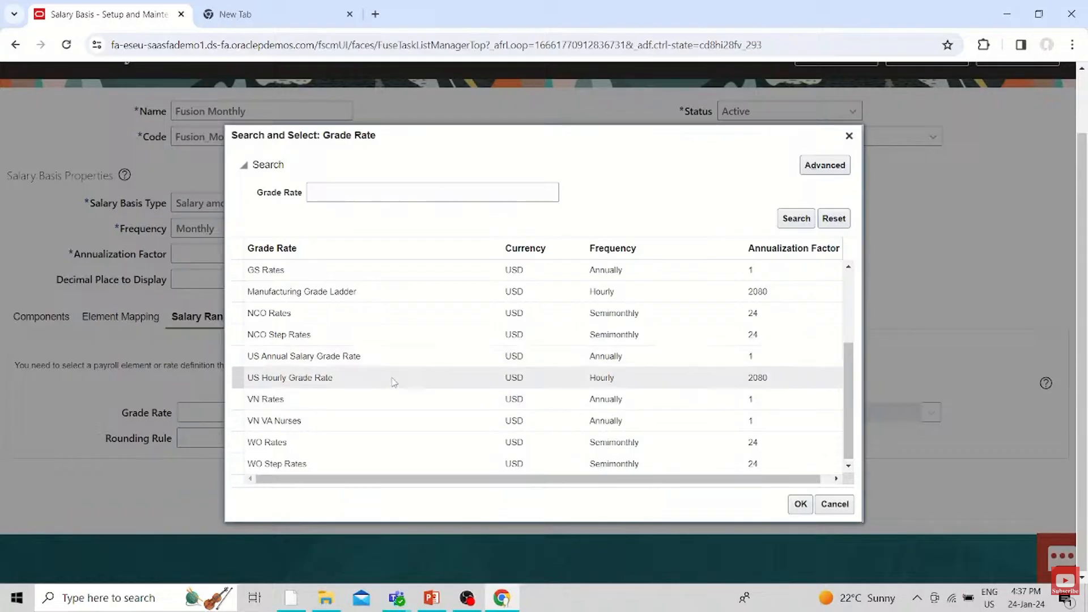
{"action": "left_click", "coordinate": [800, 504]}
Examine the adjusted ranges of the Admin01 grade and close their details
{"action": "scroll", "coordinate": [380, 513], "scroll_direction": "down", "scroll_amount": 7}
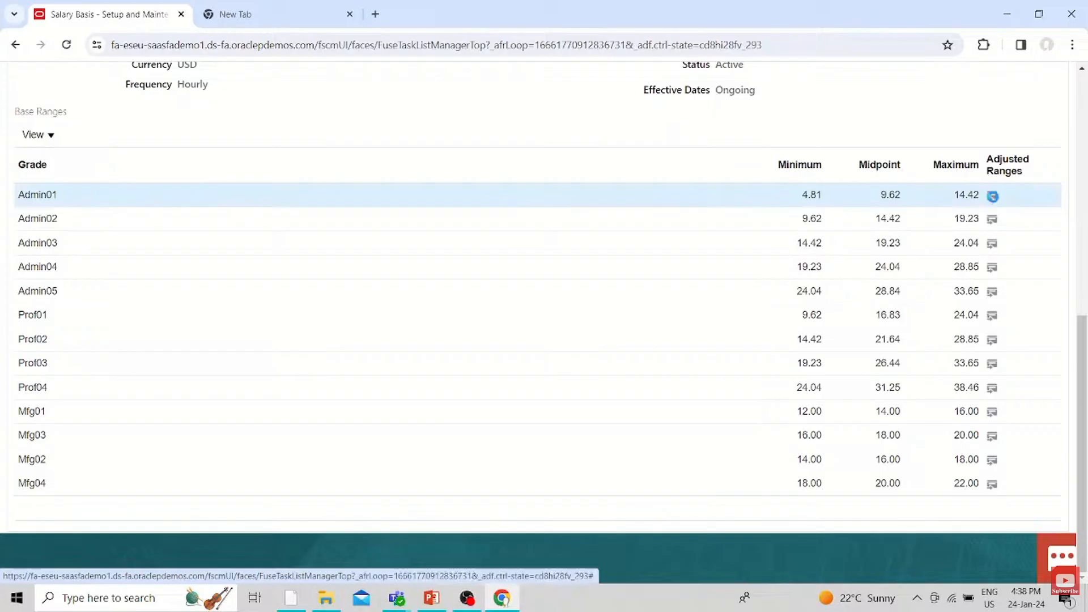
{"action": "left_click", "coordinate": [992, 196]}
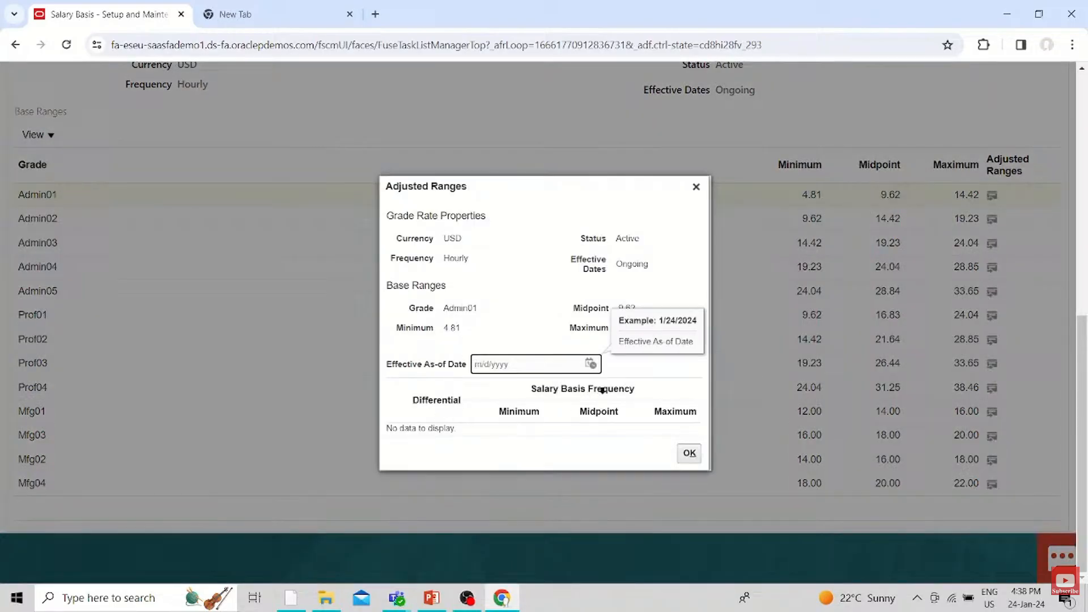
{"action": "left_click", "coordinate": [625, 379]}
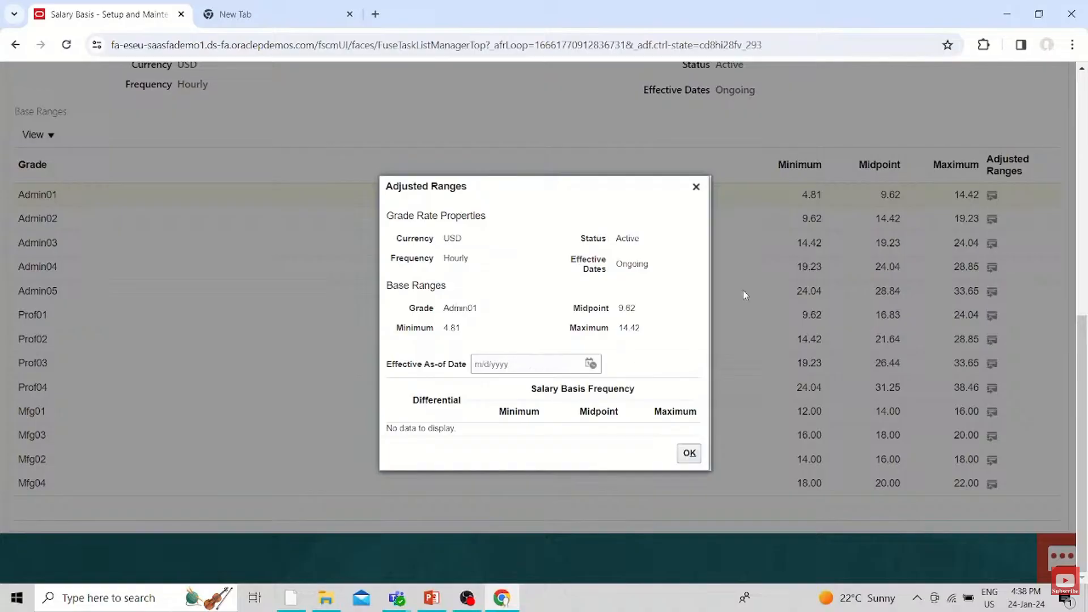
{"action": "left_click", "coordinate": [696, 186]}
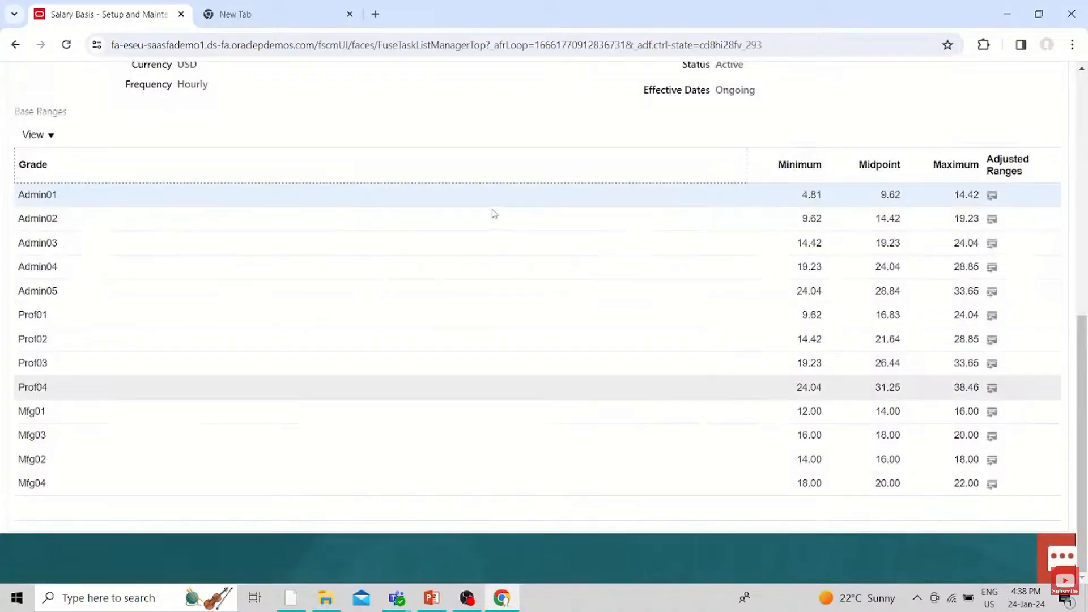
Set the Differential Profile of the salary ranges to US Differentials
{"action": "scroll", "coordinate": [496, 104], "scroll_direction": "up", "scroll_amount": 4}
{"action": "left_click", "coordinate": [926, 274]}
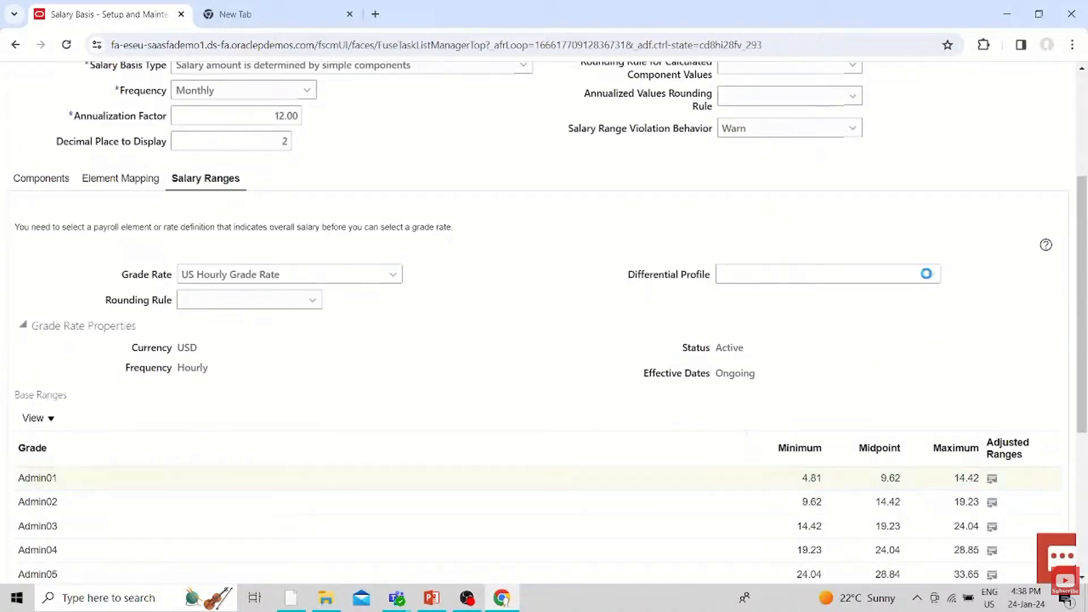
{"action": "left_click", "coordinate": [756, 320]}
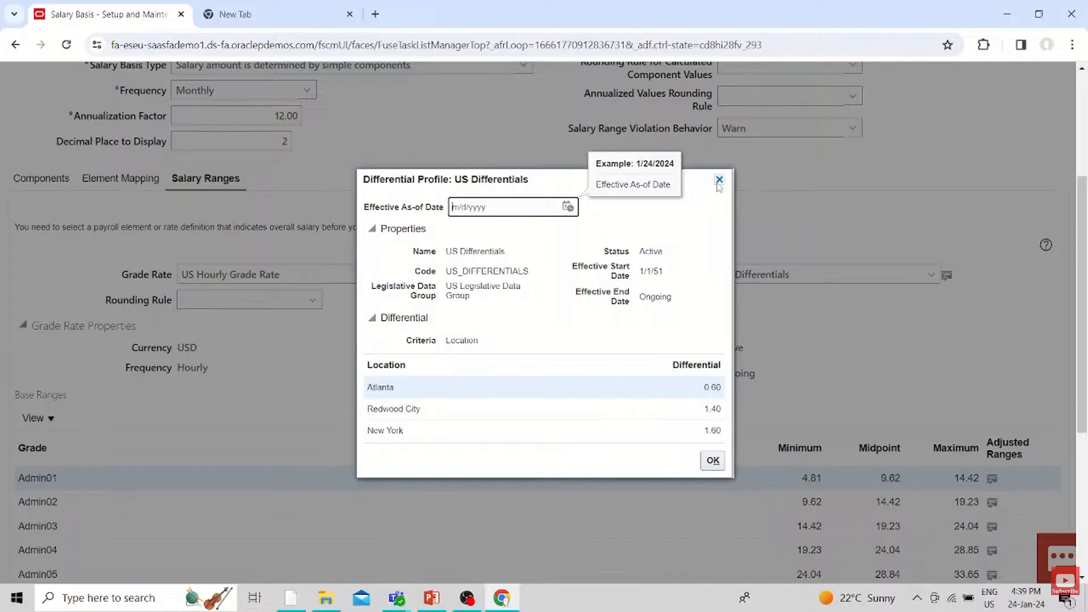
Close the US Differentials profile details and try to save the Fusion Monthly salary basis
{"action": "left_click", "coordinate": [719, 179]}
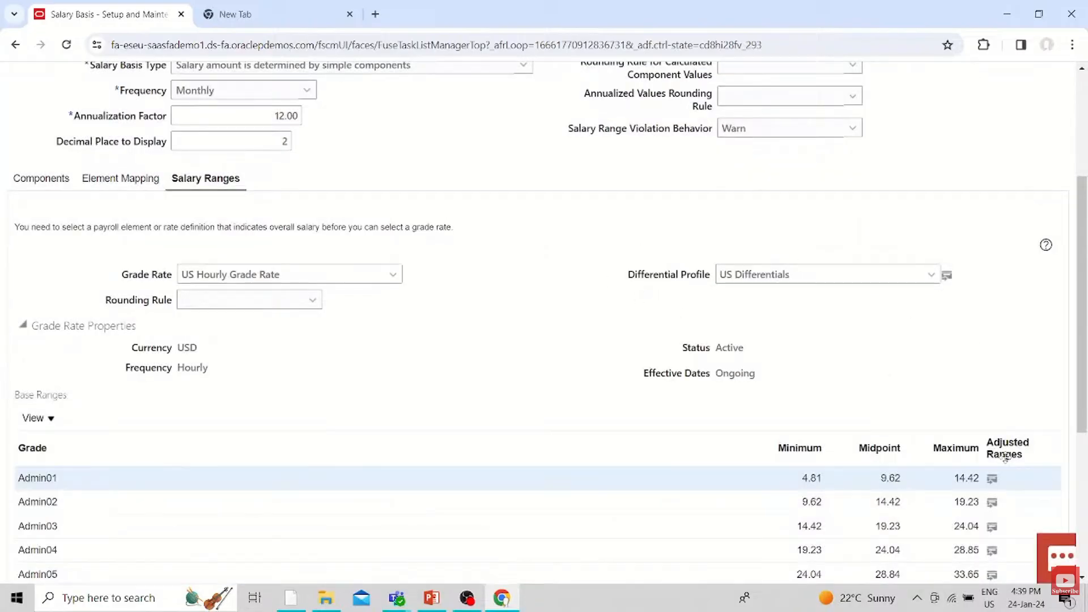
{"action": "scroll", "coordinate": [959, 387], "scroll_direction": "up", "scroll_amount": 4}
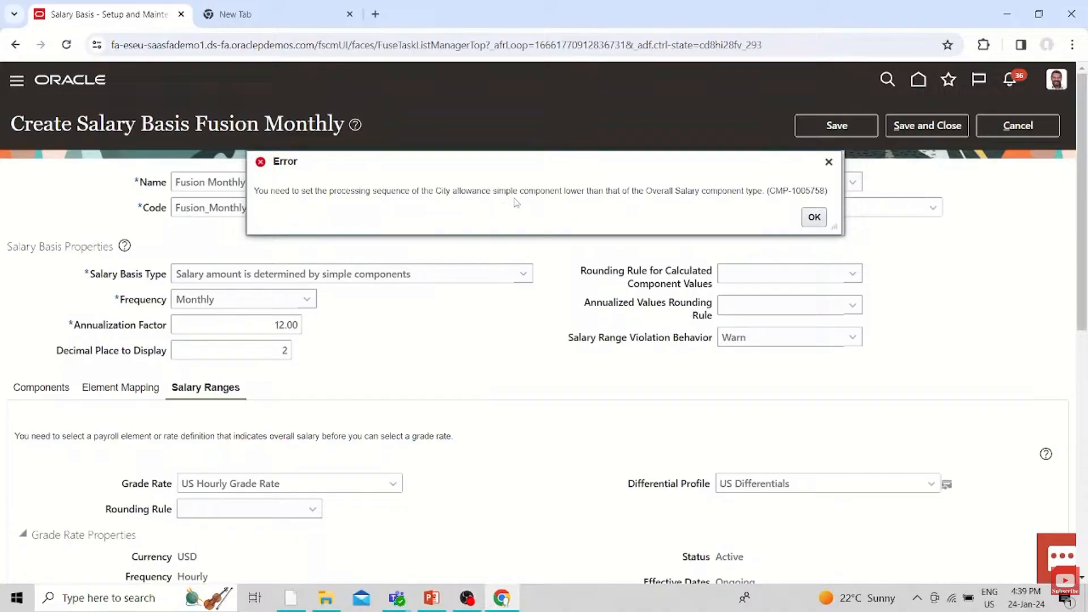
{"action": "left_click", "coordinate": [814, 217]}
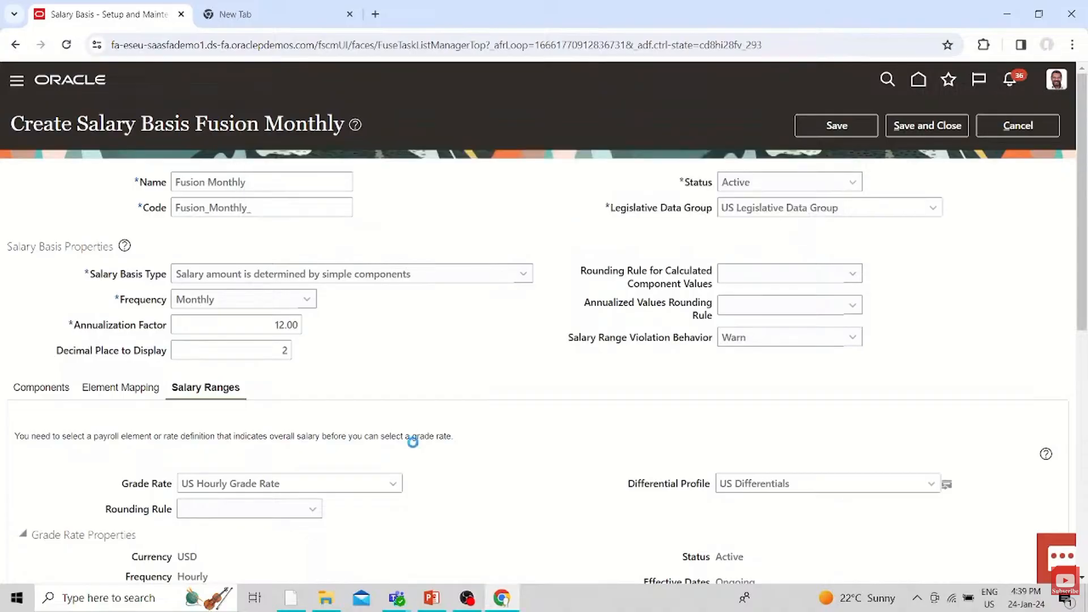
Set both the Sequence and the Process Sequence of the Overall salary component to 40
{"action": "scroll", "coordinate": [410, 437], "scroll_direction": "down", "scroll_amount": 4}
{"action": "left_click", "coordinate": [42, 177]}
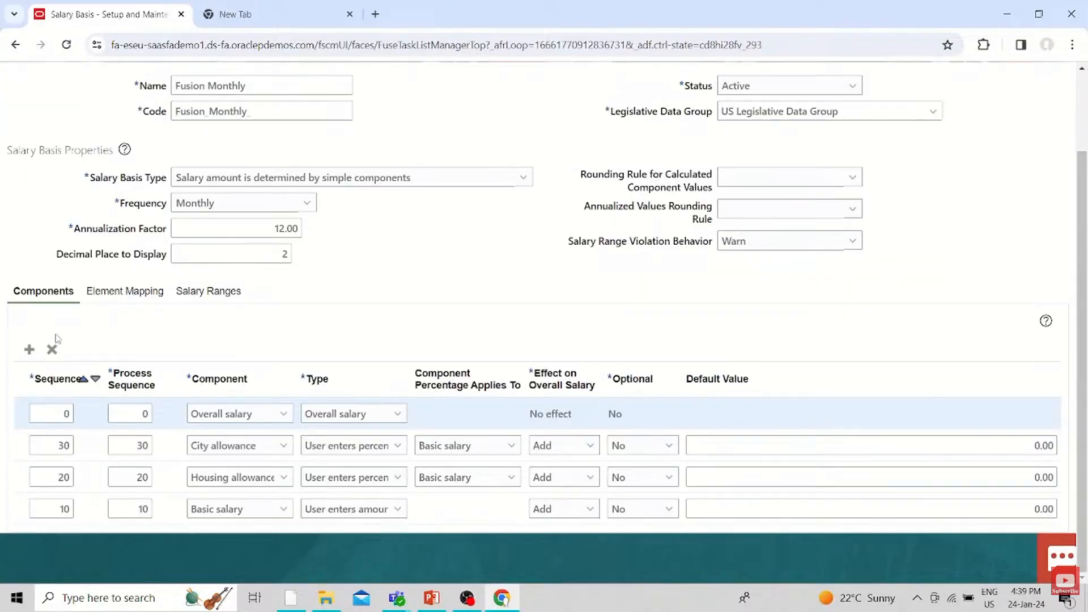
{"action": "left_click", "coordinate": [68, 415]}
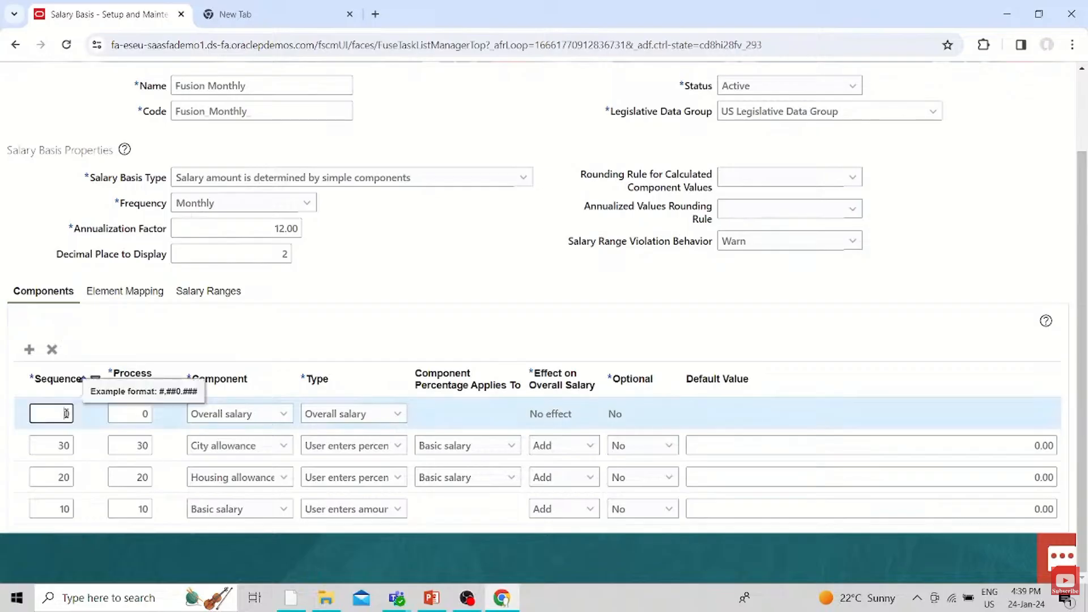
{"action": "type", "text": "4"}
{"action": "left_click", "coordinate": [113, 404]}
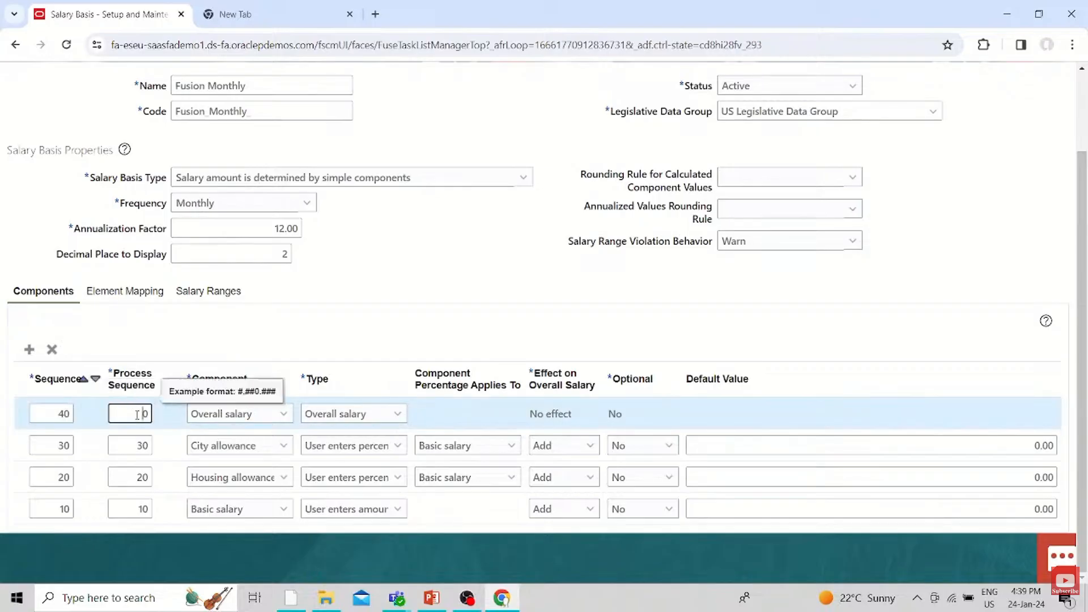
{"action": "type", "text": "4"}
{"action": "left_click", "coordinate": [421, 279]}
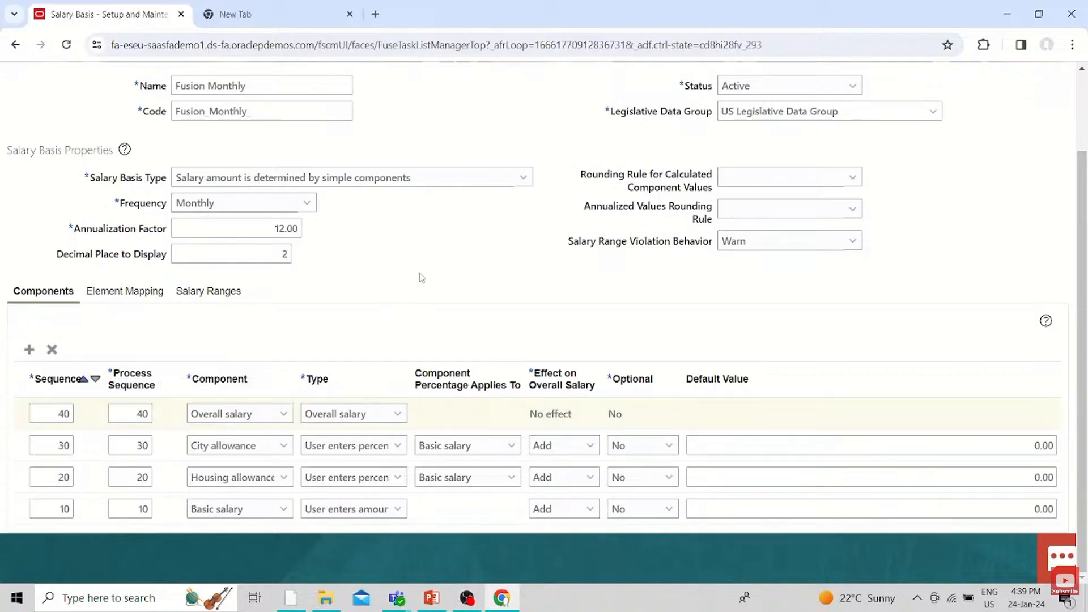
Save the Fusion Monthly salary basis and close it
{"action": "scroll", "coordinate": [453, 283], "scroll_direction": "up", "scroll_amount": 2}
{"action": "left_click", "coordinate": [836, 125]}
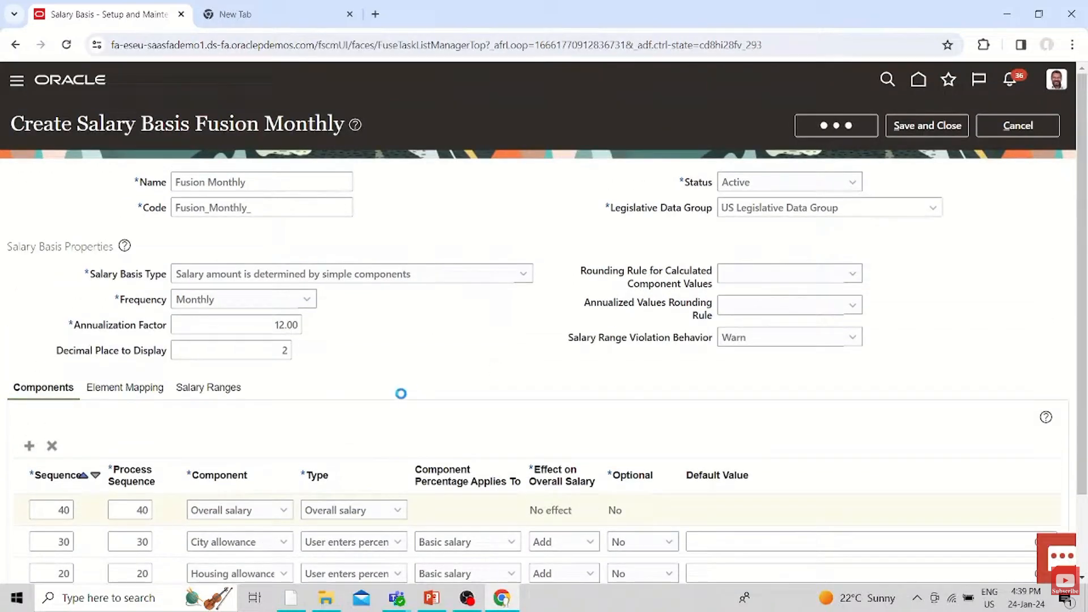
{"action": "left_click", "coordinate": [906, 126]}
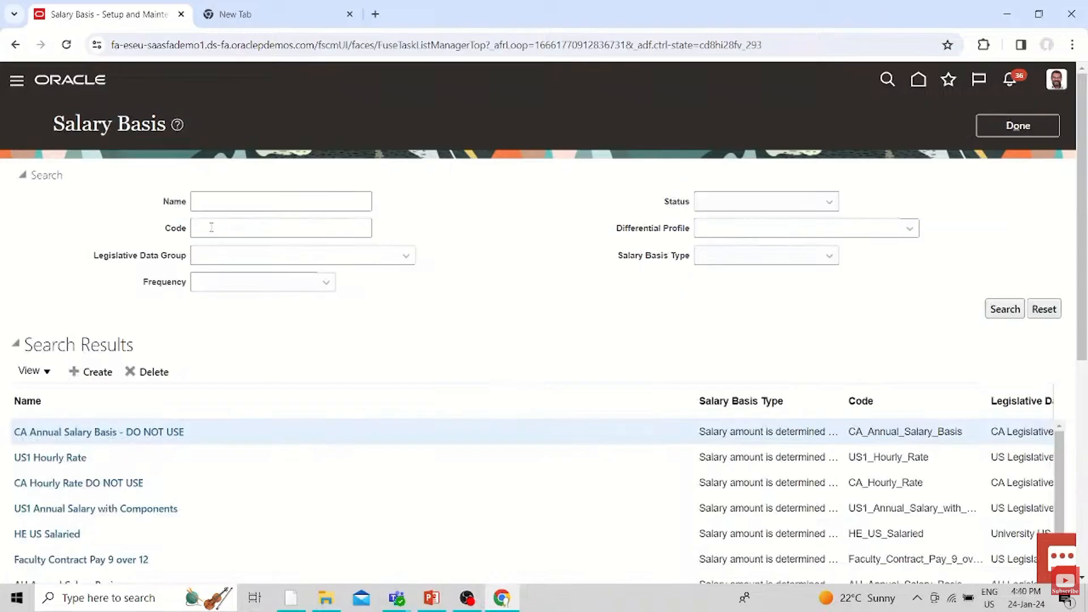
Search the salary bases by the name Fusion, look over the listed entry and leave the Salary Basis page
{"action": "left_click", "coordinate": [235, 194]}
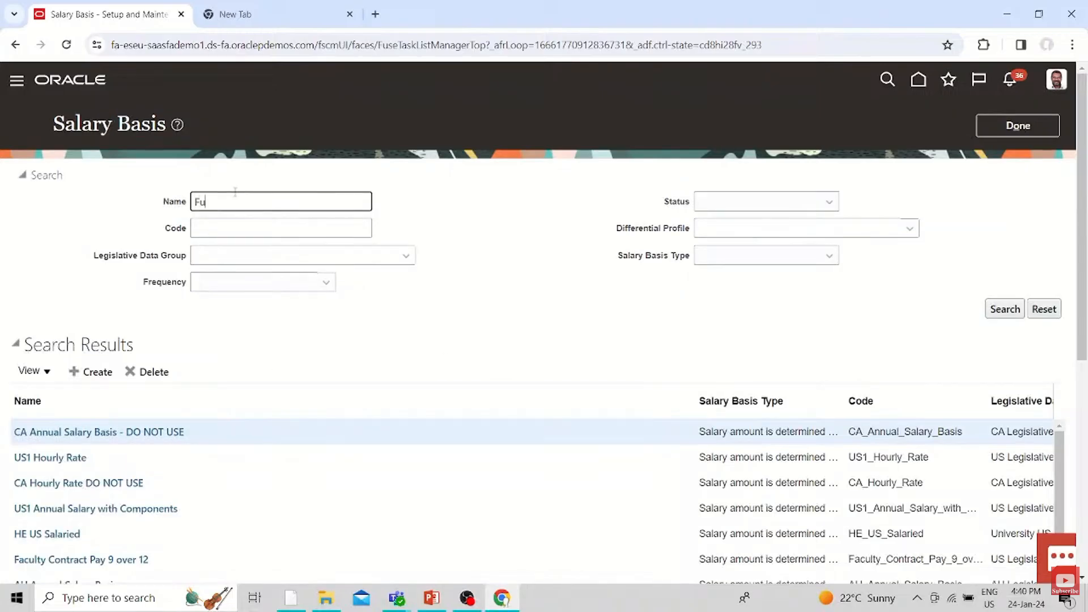
{"action": "key", "text": "Return"}
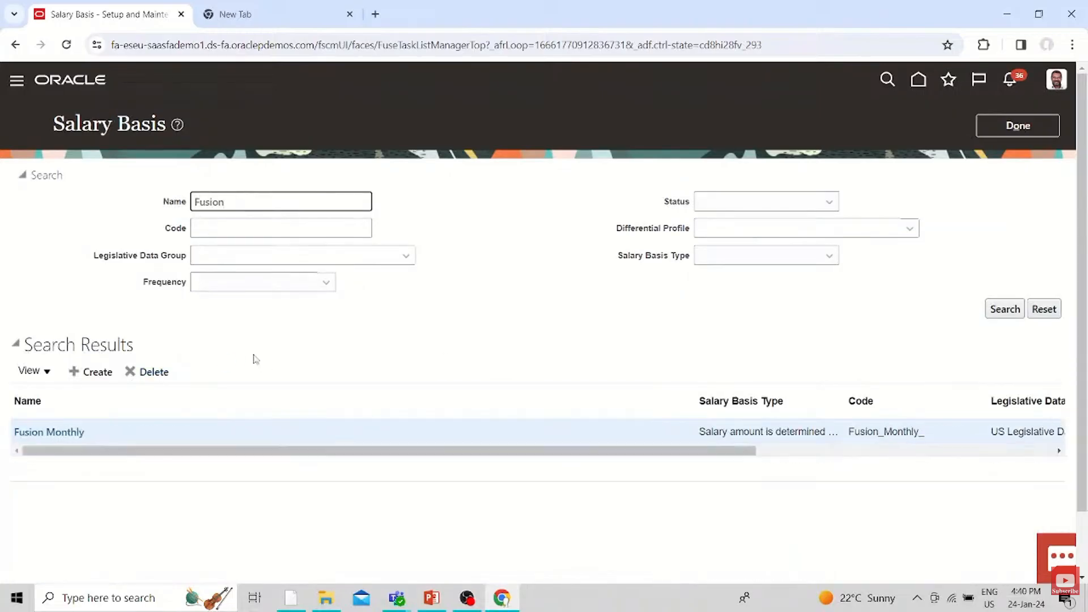
{"action": "left_click_drag", "start_coordinate": [81, 451], "coordinate": [307, 444]}
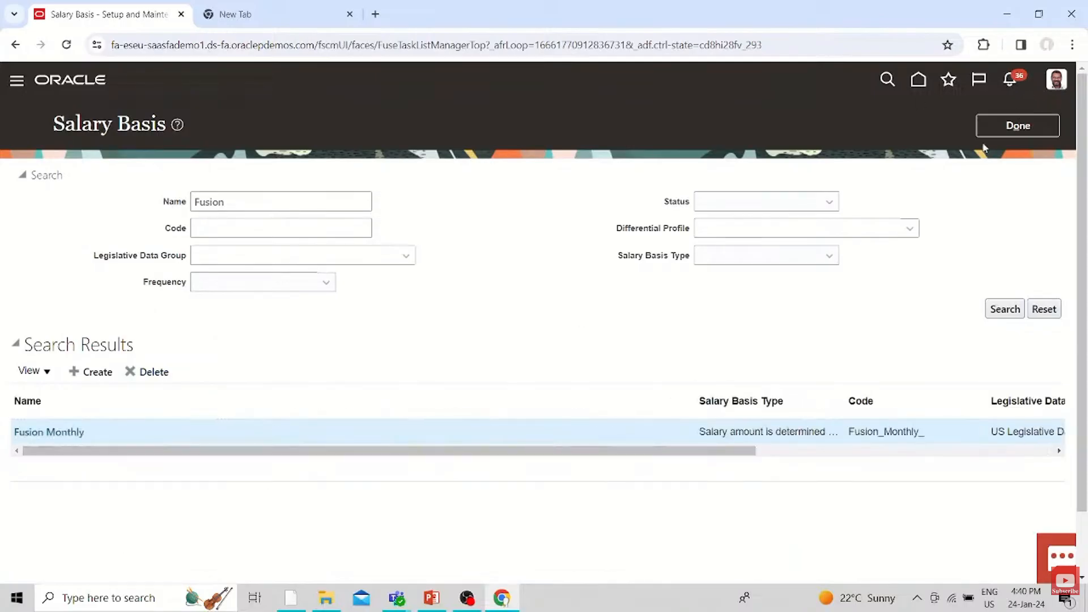
{"action": "left_click", "coordinate": [1018, 125]}
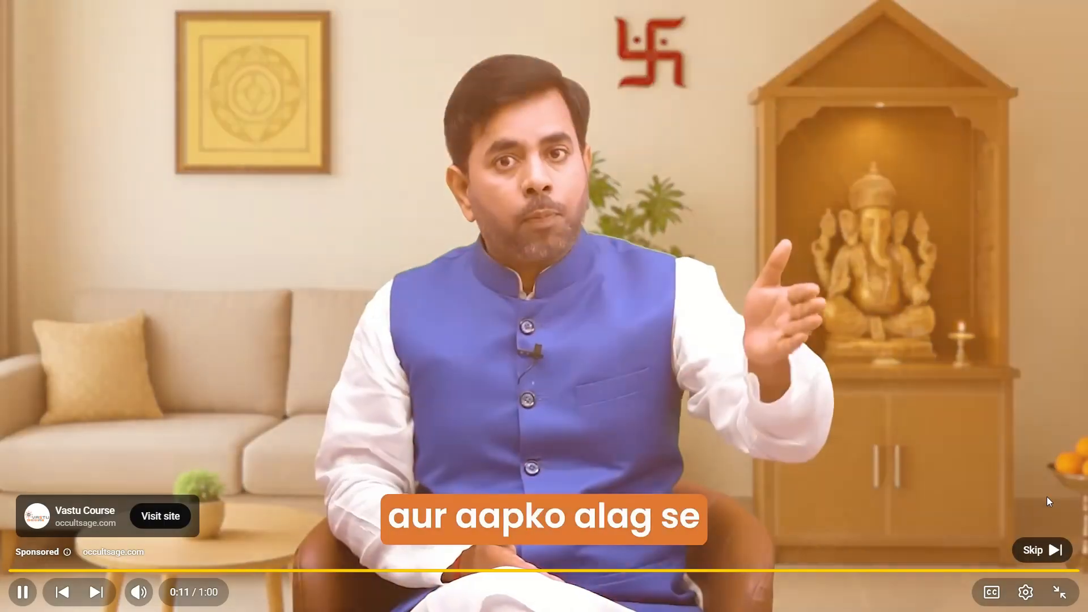
{"action": "left_click", "coordinate": [1042, 550]}
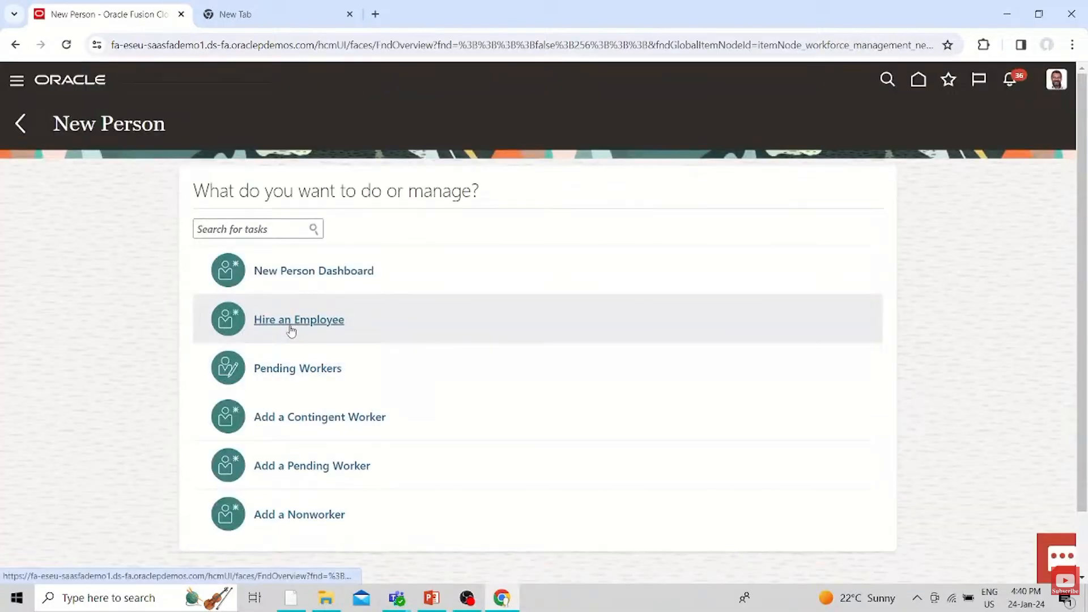
Start hiring an employee with the reason Hire to fill vacant position and US1 Legal Entity as the legal employer
{"action": "left_click", "coordinate": [289, 322]}
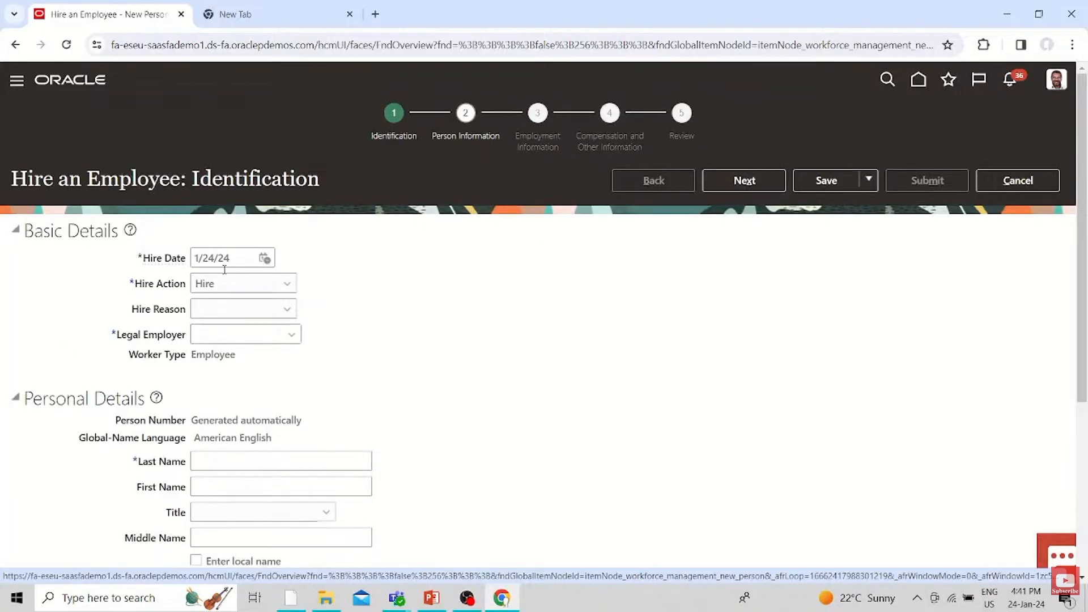
{"action": "left_click", "coordinate": [248, 314]}
{"action": "left_click", "coordinate": [255, 343]}
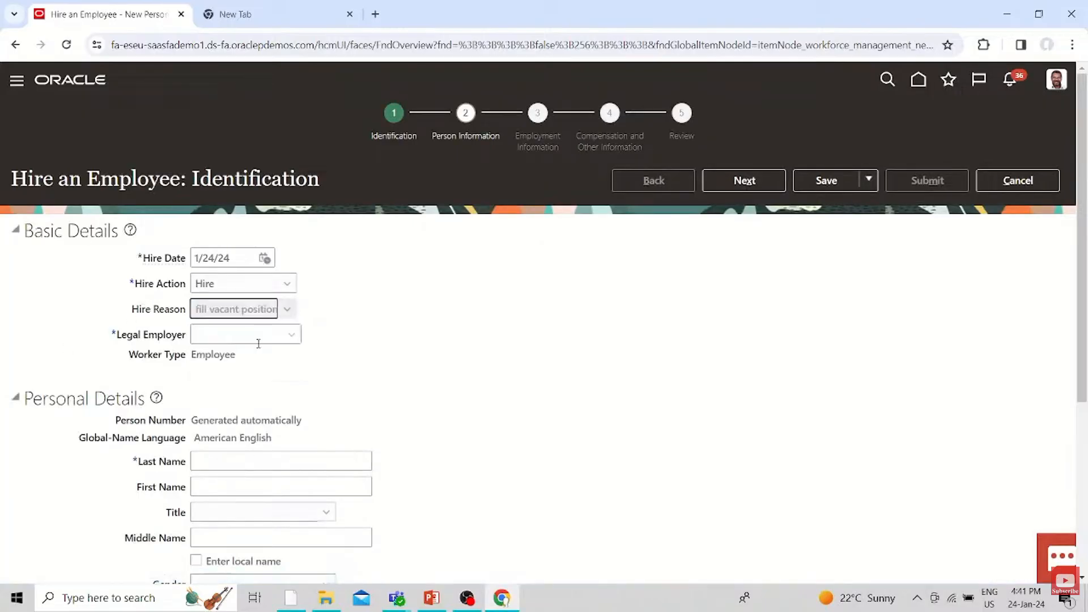
{"action": "left_click", "coordinate": [293, 333]}
{"action": "left_click", "coordinate": [223, 379]}
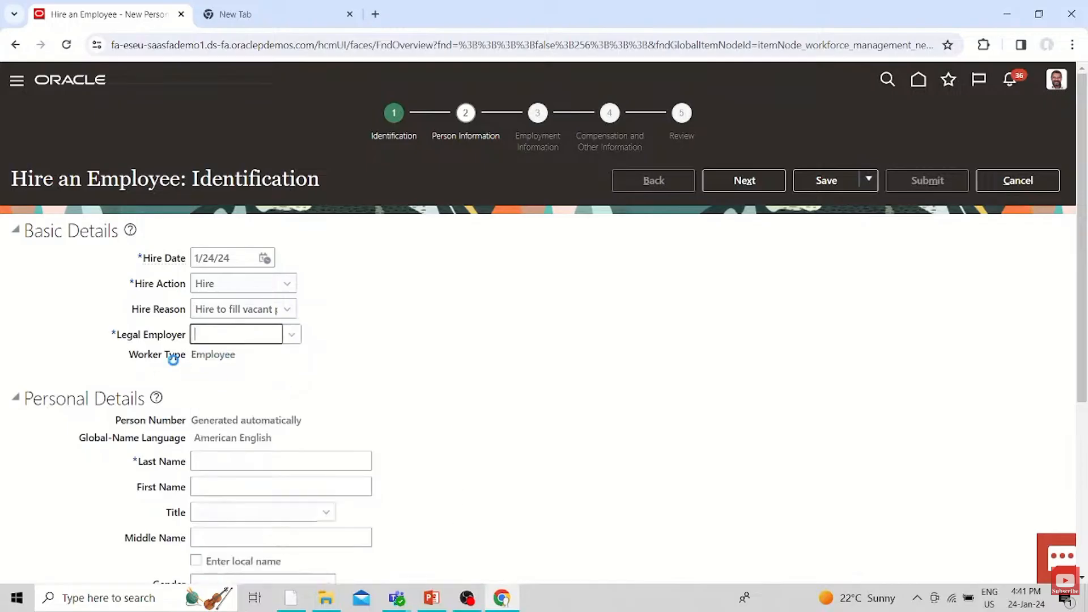
{"action": "left_click", "coordinate": [238, 375]}
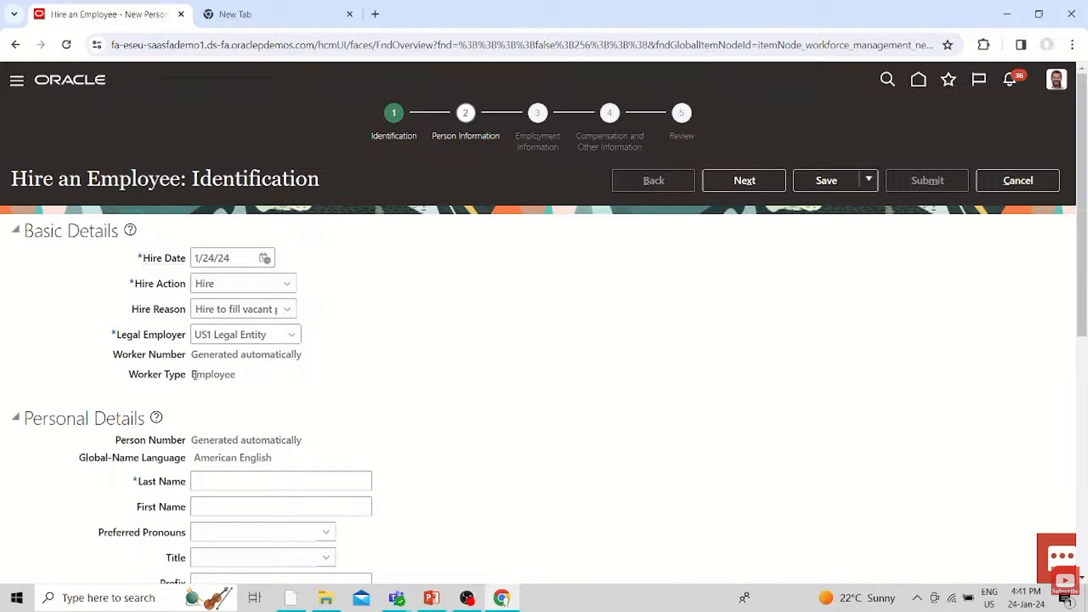
{"action": "double_click", "coordinate": [213, 374]}
Enter the employee's last name, first name and date of birth, and set the gender to Female
{"action": "left_click", "coordinate": [201, 479]}
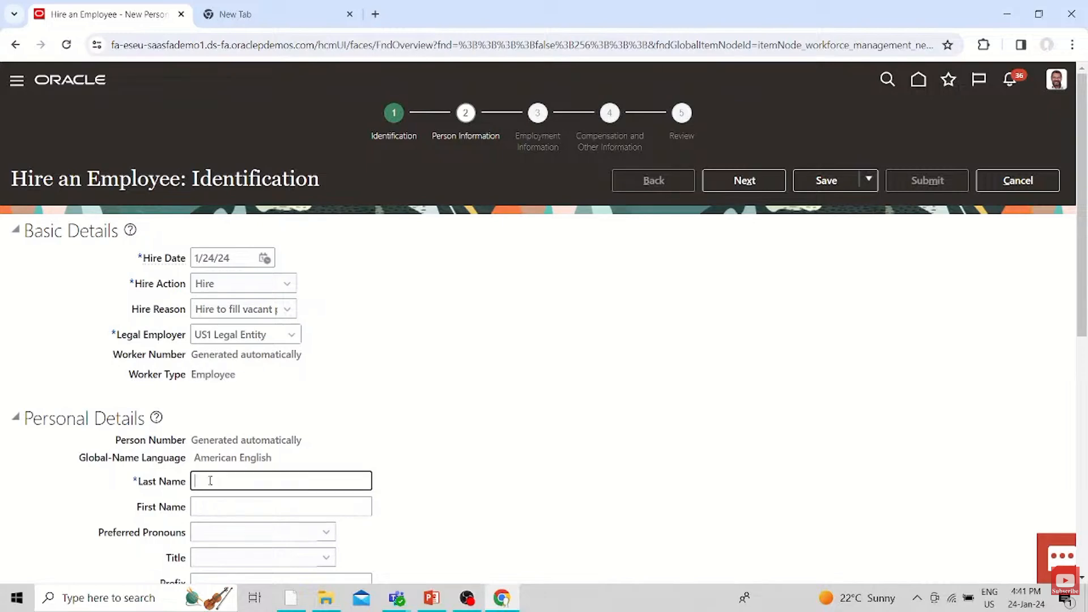
{"action": "type", "text": "Mark"}
{"action": "left_click", "coordinate": [312, 498]}
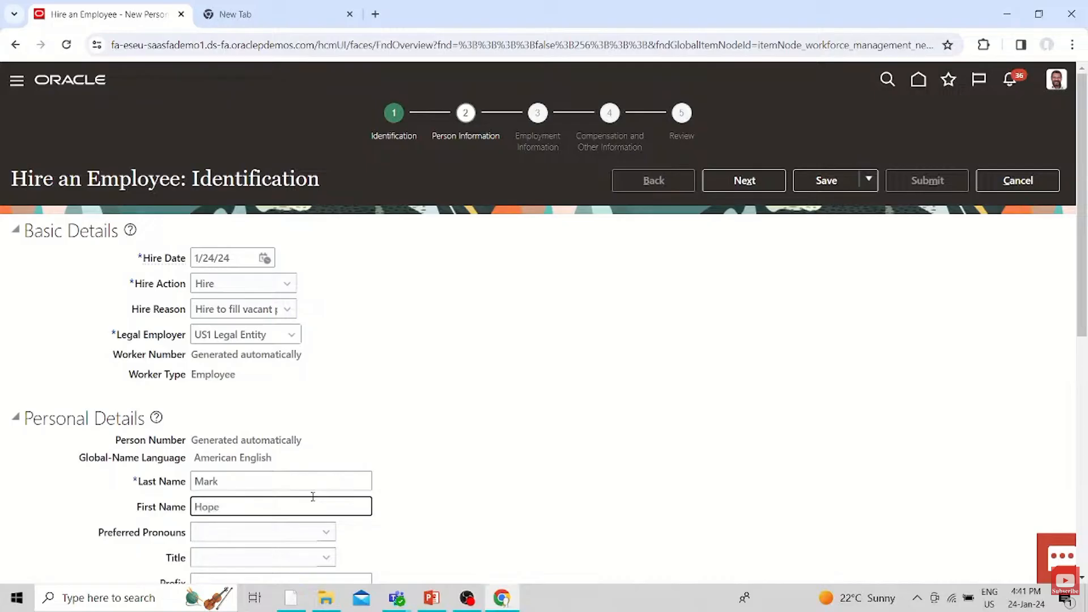
{"action": "scroll", "coordinate": [313, 496], "scroll_direction": "down", "scroll_amount": 5}
{"action": "left_click", "coordinate": [232, 430]}
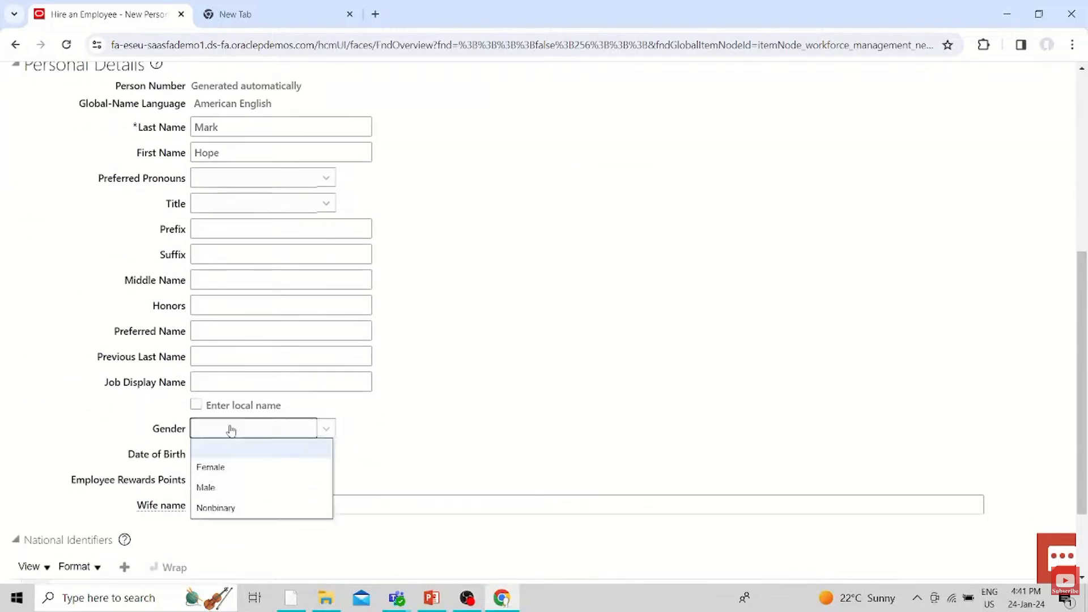
{"action": "left_click", "coordinate": [322, 464]}
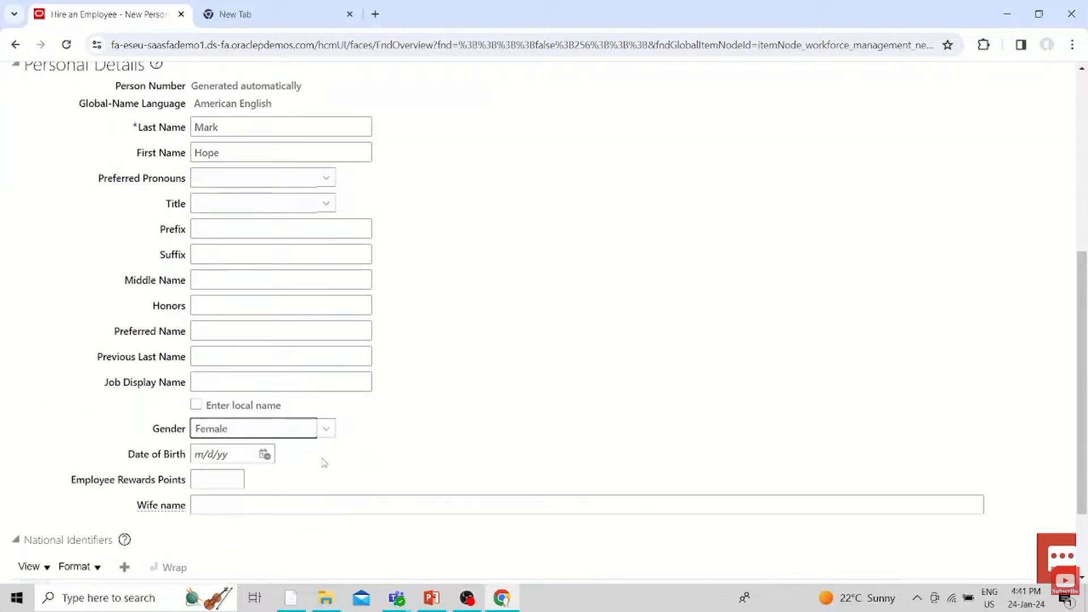
{"action": "left_click", "coordinate": [196, 454]}
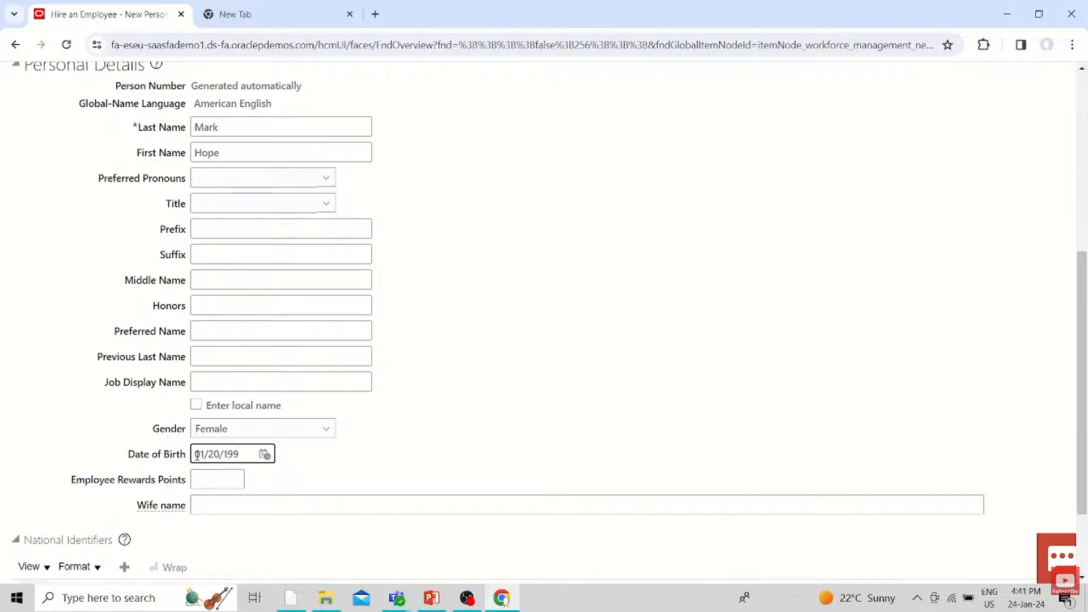
{"action": "type", "text": "01/20/1993"}
{"action": "scroll", "coordinate": [729, 250], "scroll_direction": "down", "scroll_amount": 2}
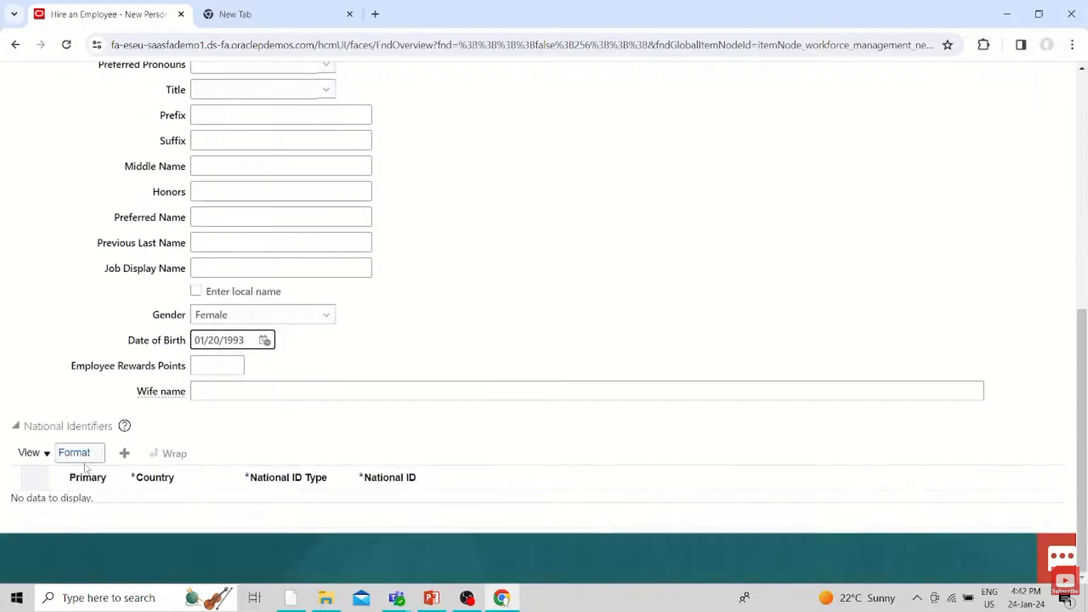
Add a United States Social Security Number as the employee's national identifier and proceed to the Person Information stage
{"action": "left_click", "coordinate": [124, 453]}
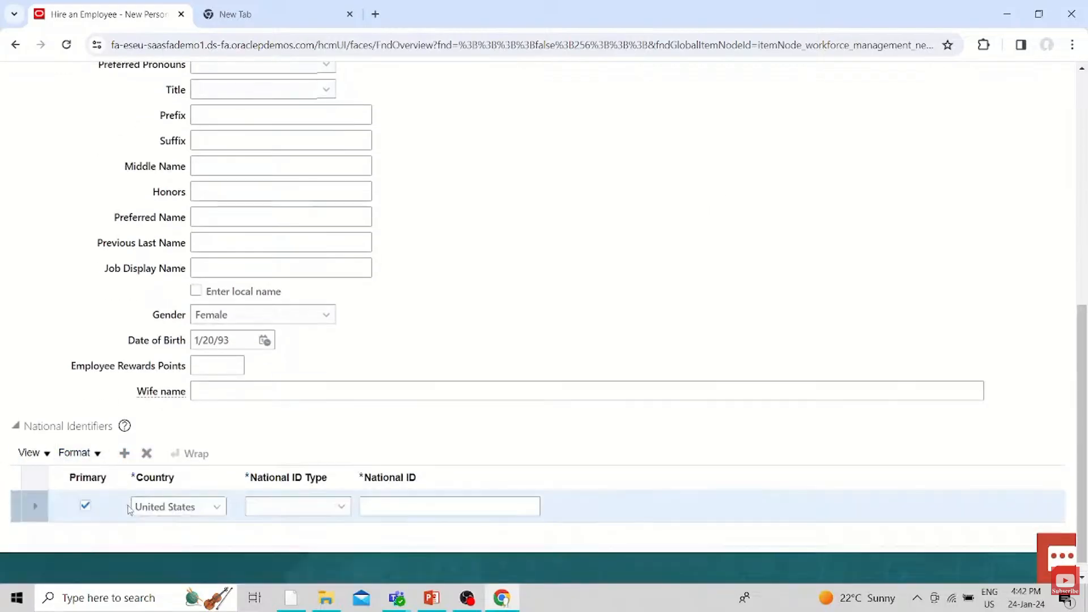
{"action": "left_click", "coordinate": [329, 507]}
{"action": "left_click", "coordinate": [295, 461]}
{"action": "left_click", "coordinate": [374, 510]}
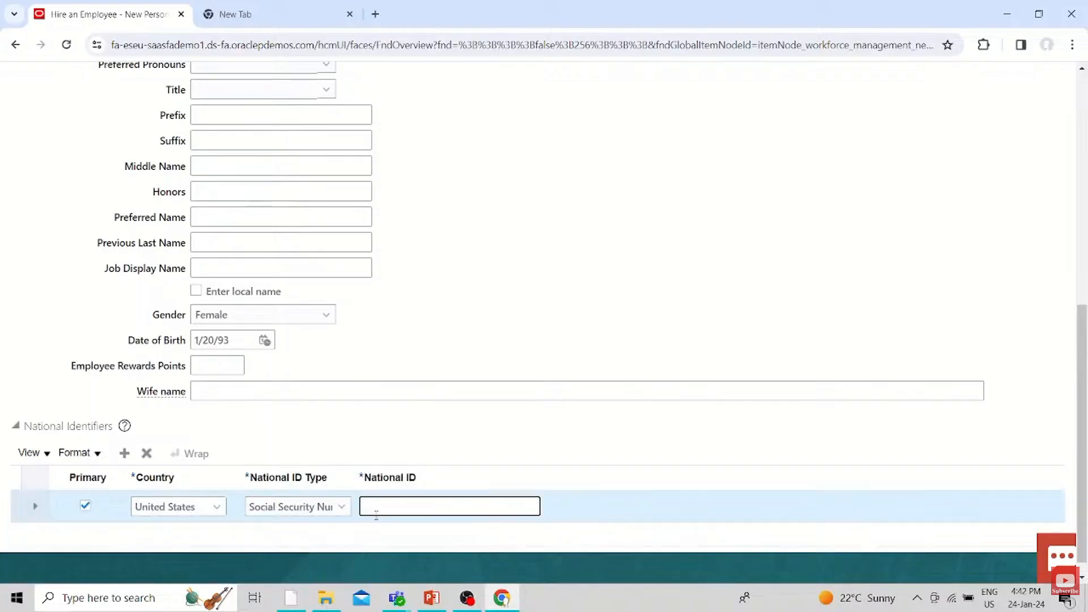
{"action": "type", "text": "567890123"}
{"action": "scroll", "coordinate": [578, 460], "scroll_direction": "up", "scroll_amount": 7}
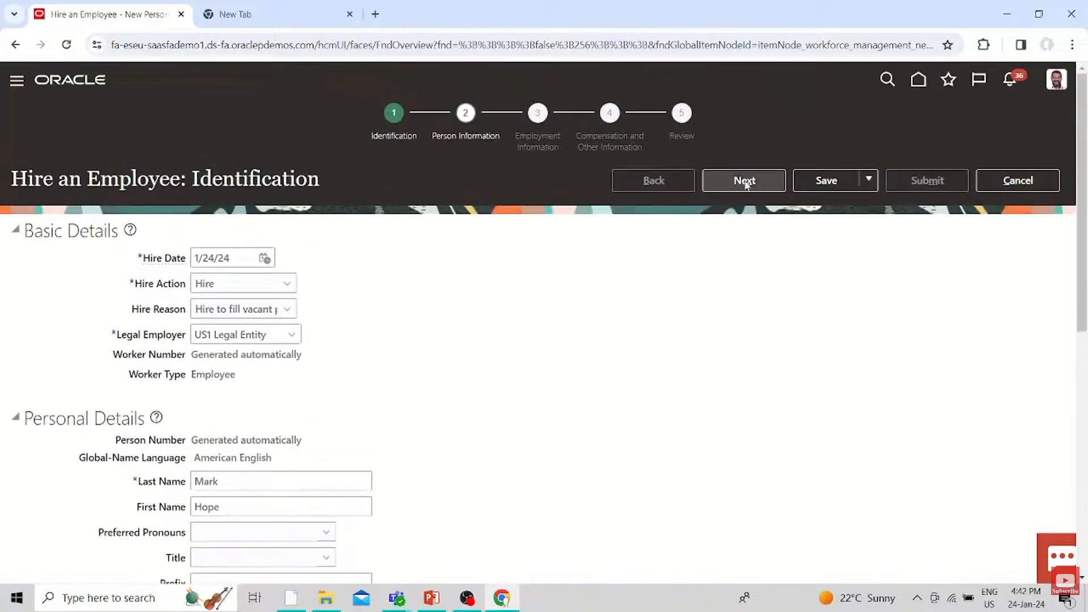
{"action": "left_click", "coordinate": [746, 181]}
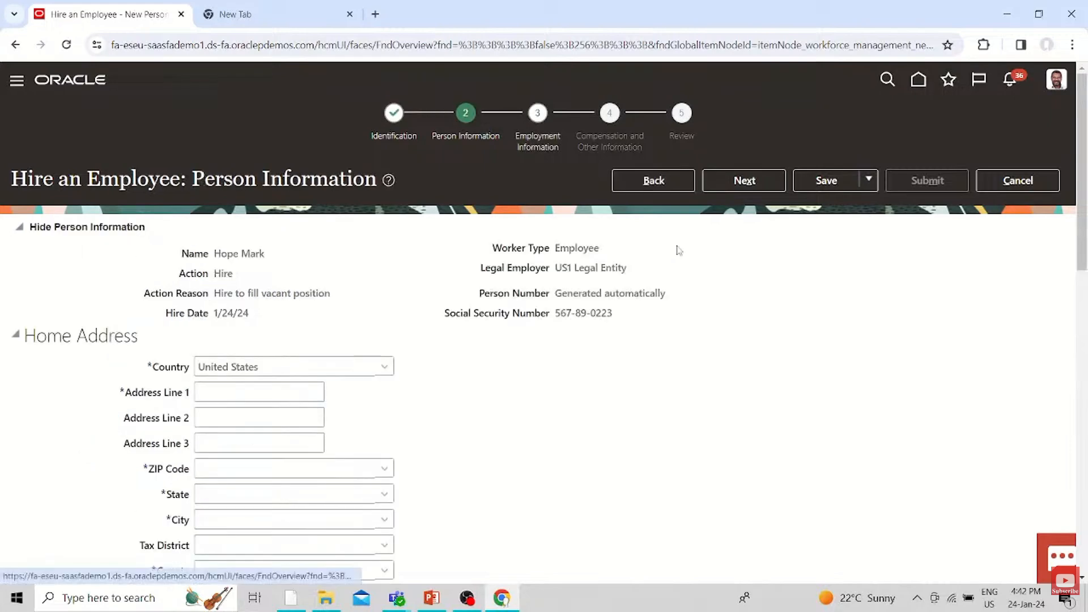
Fill in the employee's home address with the street line and the ZIP code picked from the suggestions
{"action": "scroll", "coordinate": [359, 381], "scroll_direction": "down", "scroll_amount": 4}
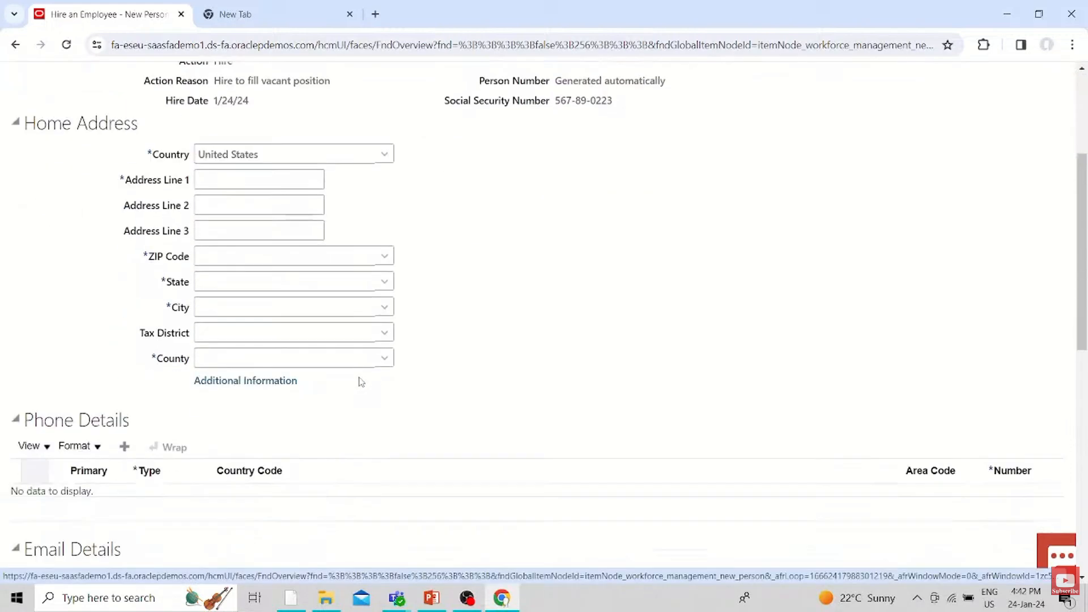
{"action": "scroll", "coordinate": [342, 340], "scroll_direction": "up", "scroll_amount": 4}
{"action": "left_click", "coordinate": [226, 394]}
{"action": "type", "text": "113"}
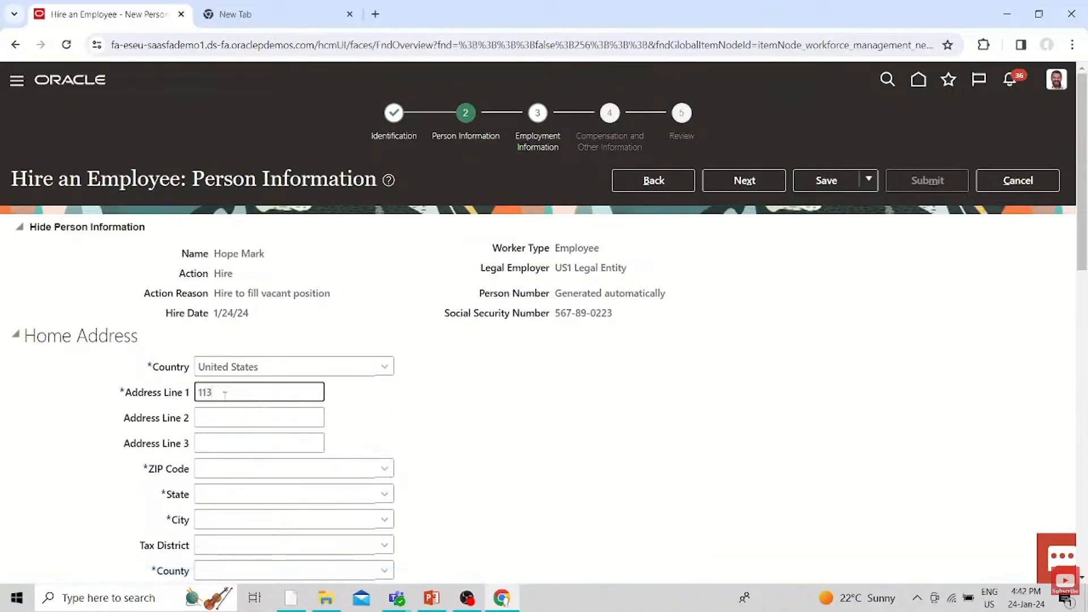
{"action": "type", "text": " Hopper"}
{"action": "left_click", "coordinate": [270, 469]}
{"action": "type", "text": "1"}
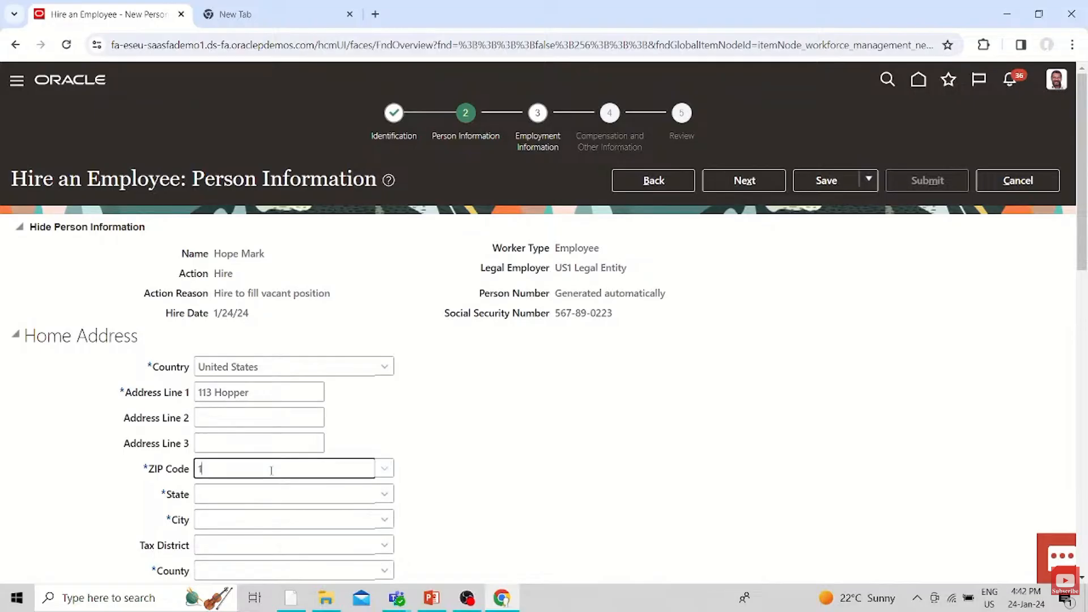
{"action": "type", "text": "0001"}
{"action": "left_click", "coordinate": [523, 505]}
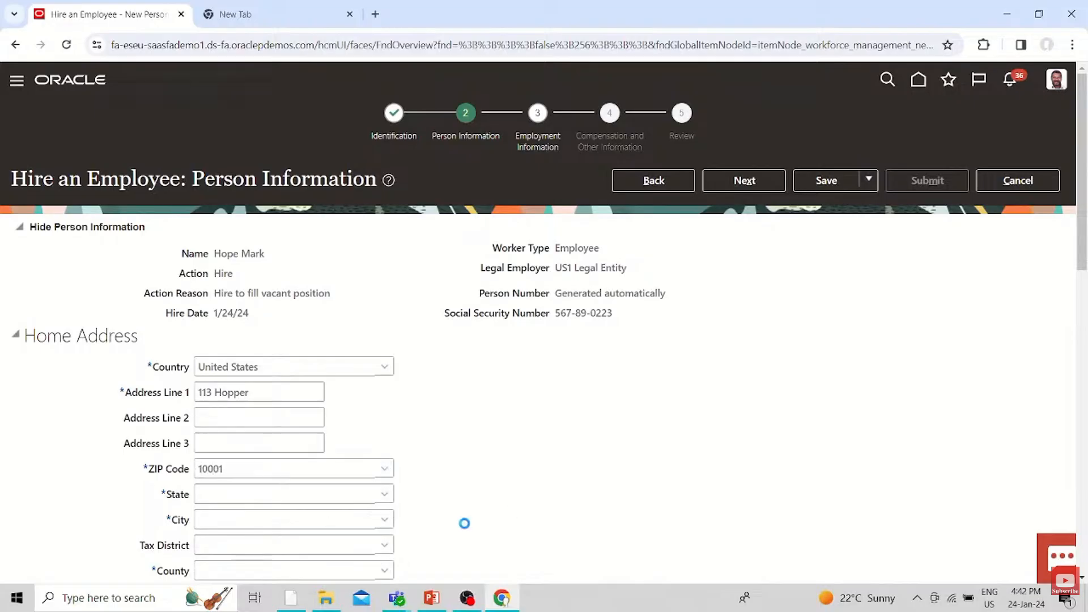
{"action": "scroll", "coordinate": [469, 491], "scroll_direction": "down", "scroll_amount": 2}
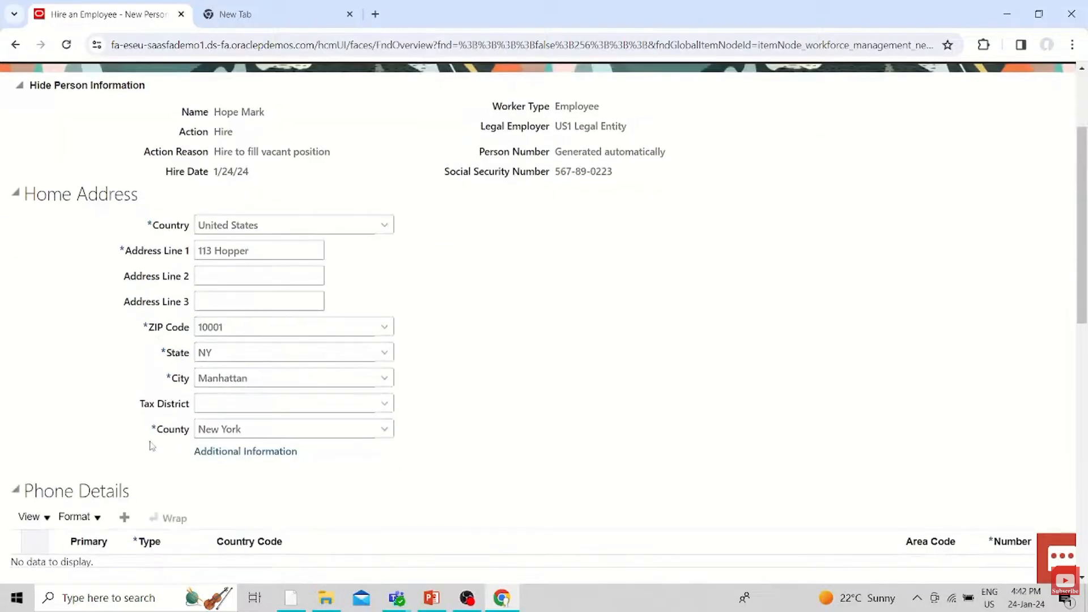
{"action": "scroll", "coordinate": [393, 411], "scroll_direction": "down", "scroll_amount": 3}
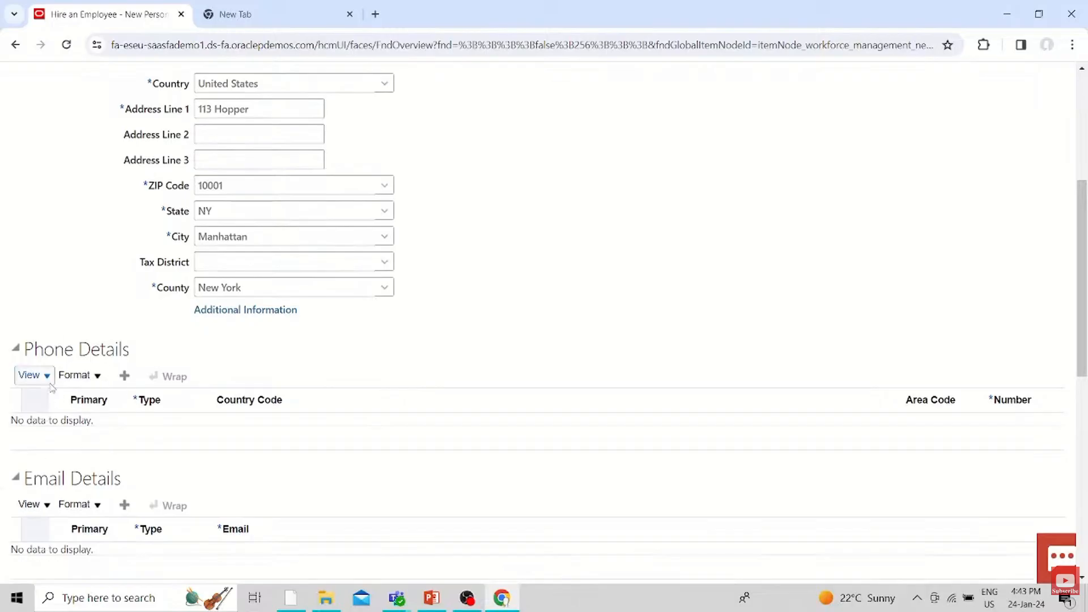
{"action": "scroll", "coordinate": [17, 408], "scroll_direction": "down", "scroll_amount": 5}
{"action": "scroll", "coordinate": [168, 357], "scroll_direction": "down", "scroll_amount": 4}
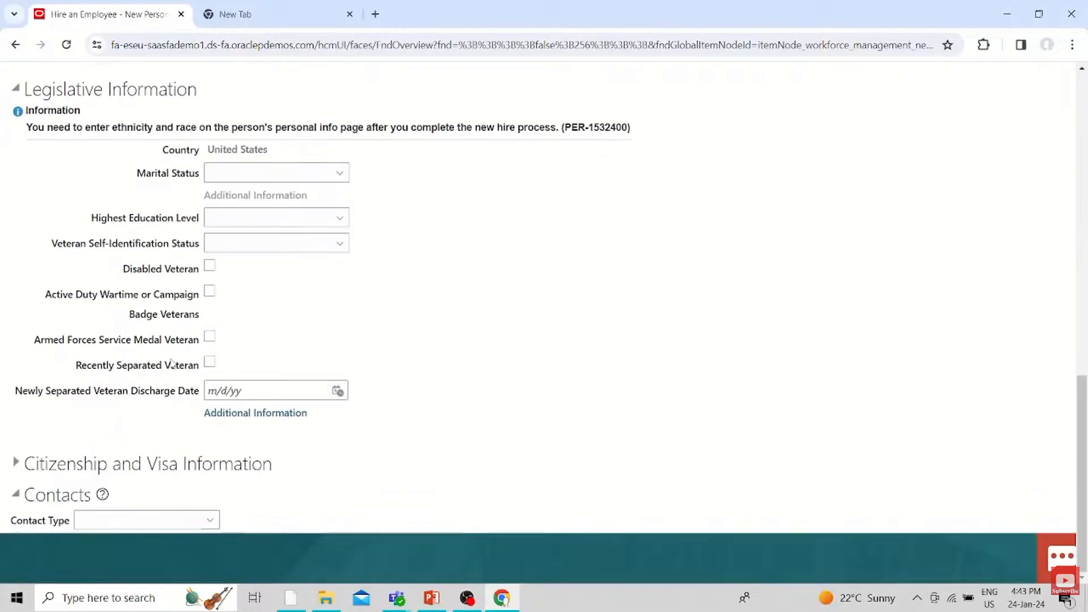
Proceed to the Employment Information stage and set the assignment's business unit to US1 Business Unit
{"action": "scroll", "coordinate": [726, 437], "scroll_direction": "up", "scroll_amount": 12}
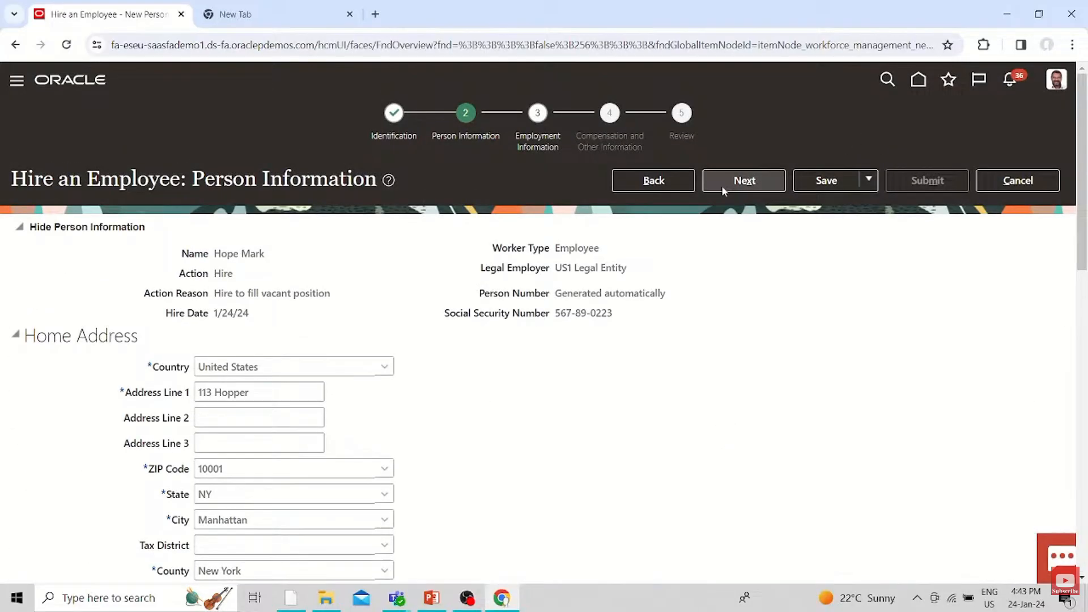
{"action": "left_click", "coordinate": [744, 181]}
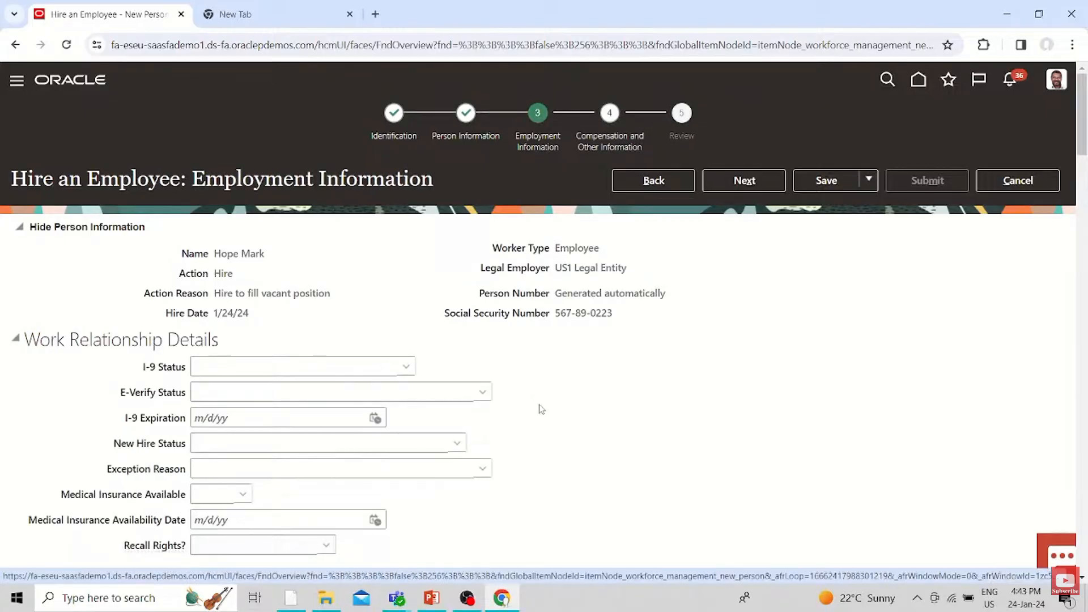
{"action": "scroll", "coordinate": [541, 409], "scroll_direction": "down", "scroll_amount": 2}
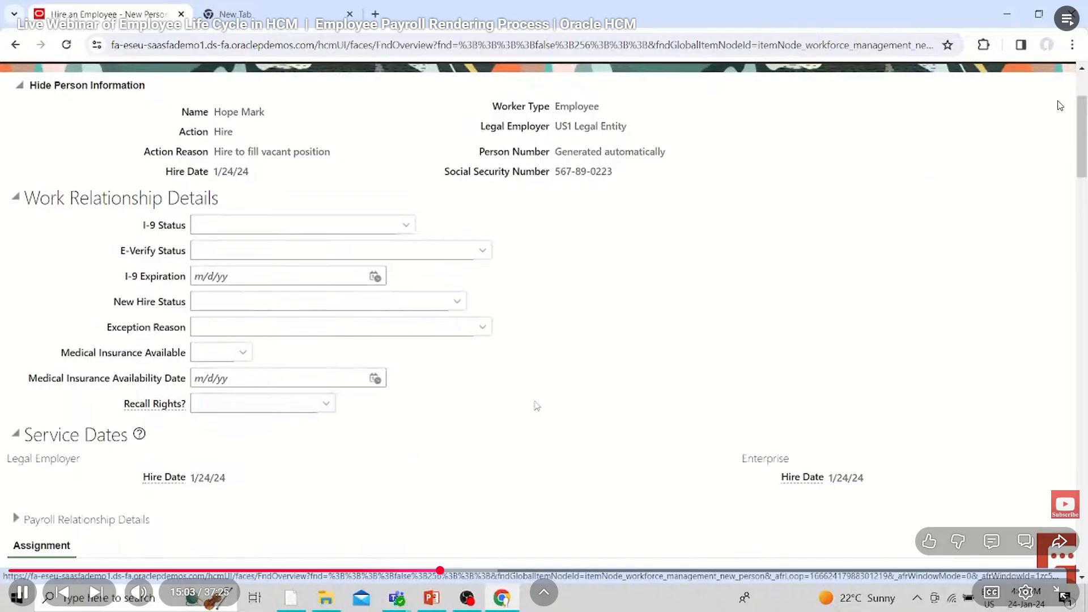
{"action": "scroll", "coordinate": [536, 405], "scroll_direction": "down", "scroll_amount": 5}
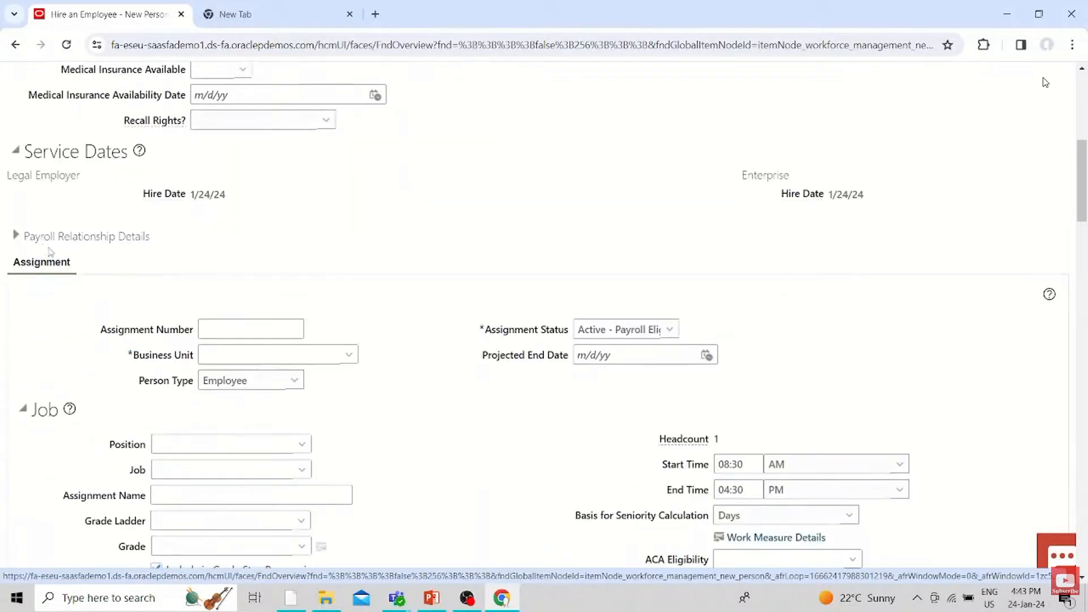
{"action": "left_click", "coordinate": [318, 362]}
{"action": "left_click", "coordinate": [345, 357]}
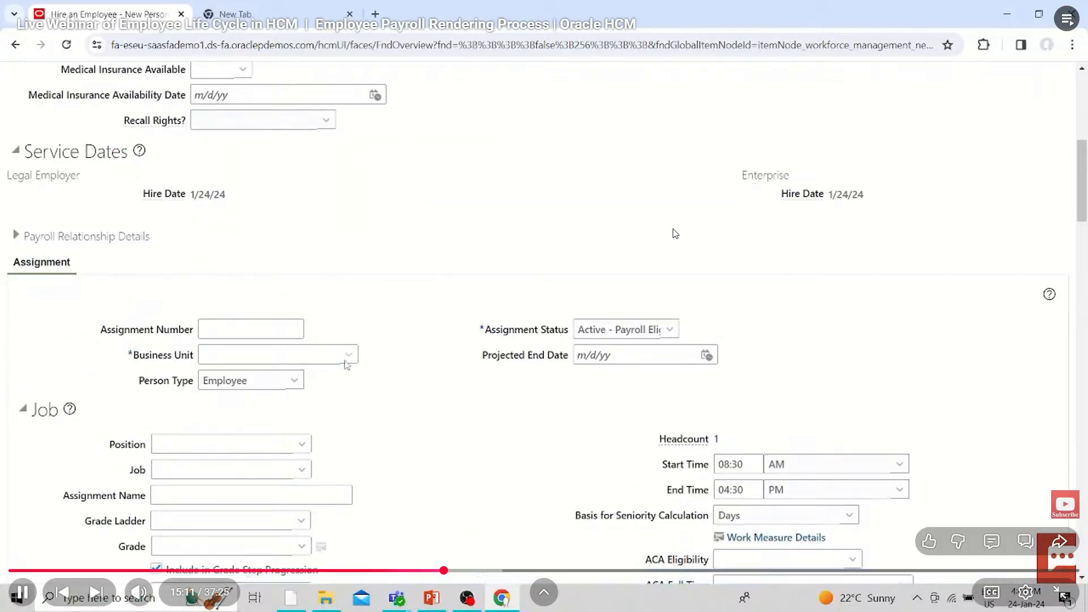
{"action": "left_click", "coordinate": [240, 331]}
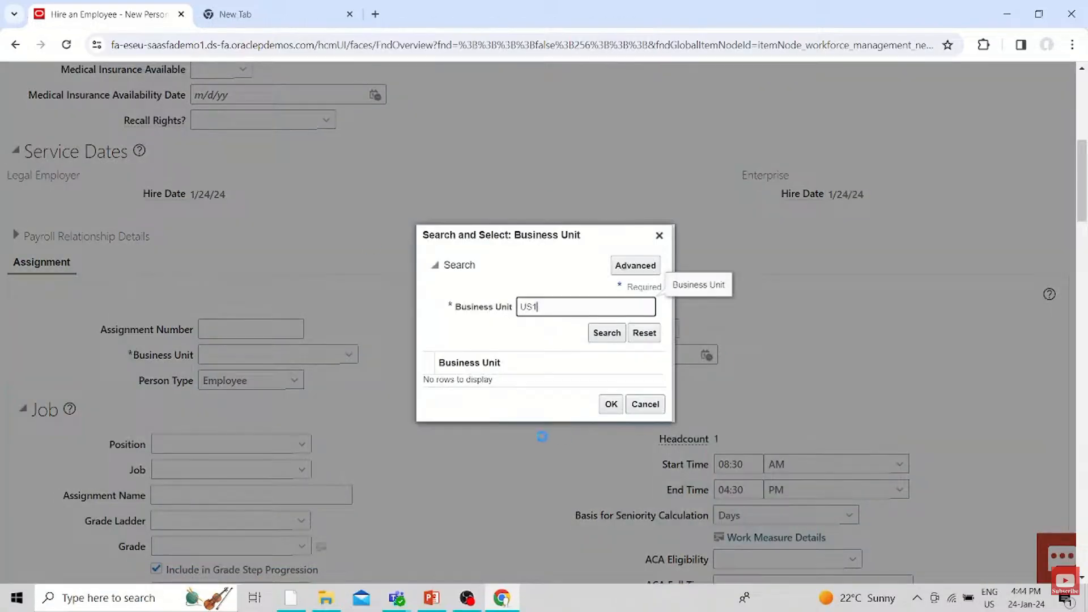
{"action": "left_click", "coordinate": [539, 358]}
{"action": "left_click", "coordinate": [610, 430]}
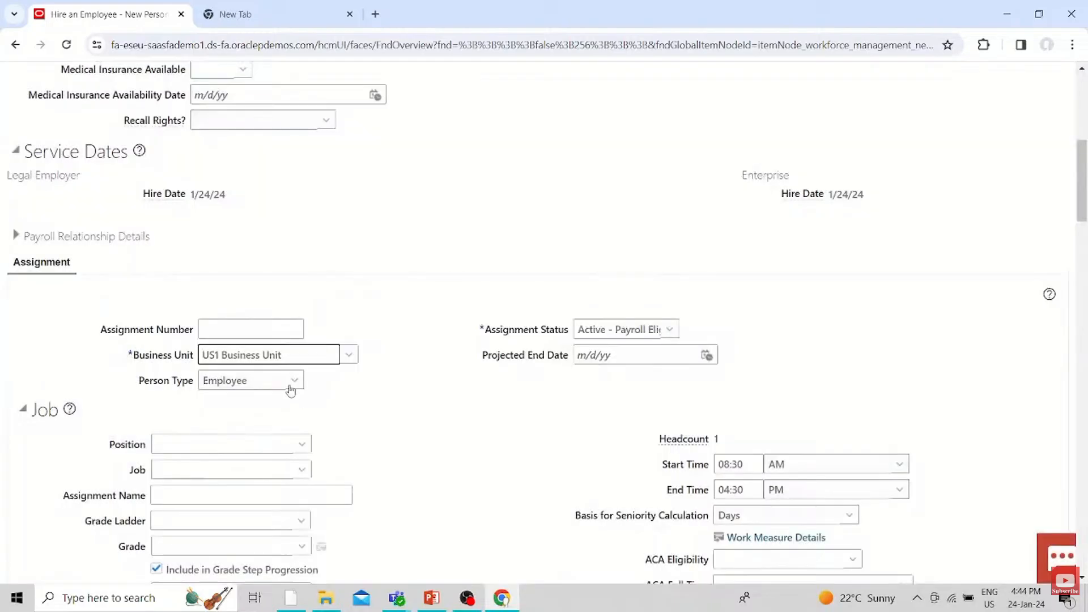
Review the available person types and assignment statuses for the assignment
{"action": "left_click", "coordinate": [291, 381]}
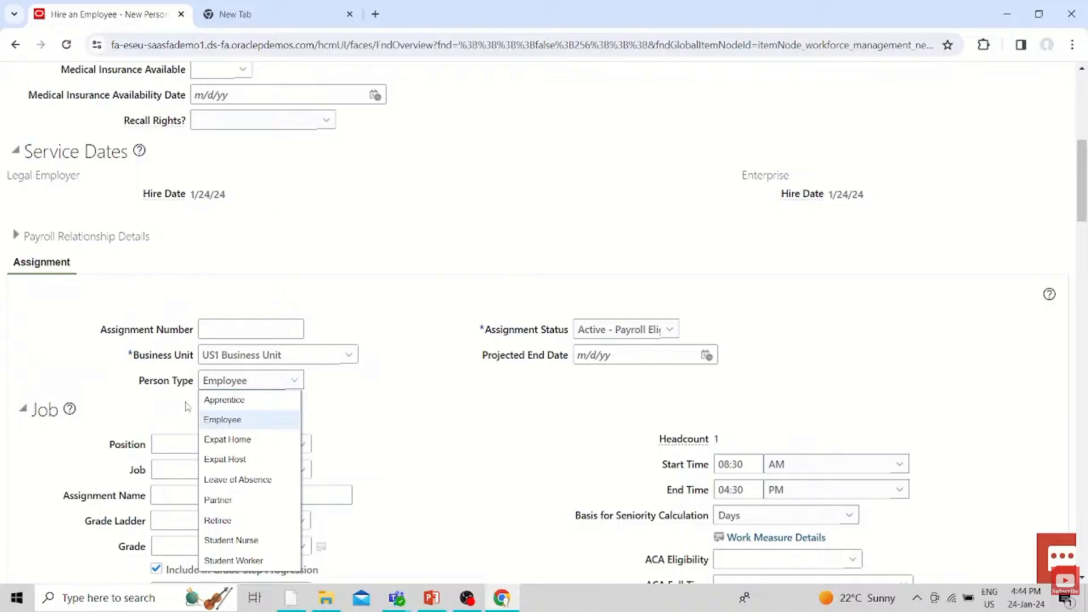
{"action": "left_click", "coordinate": [437, 402]}
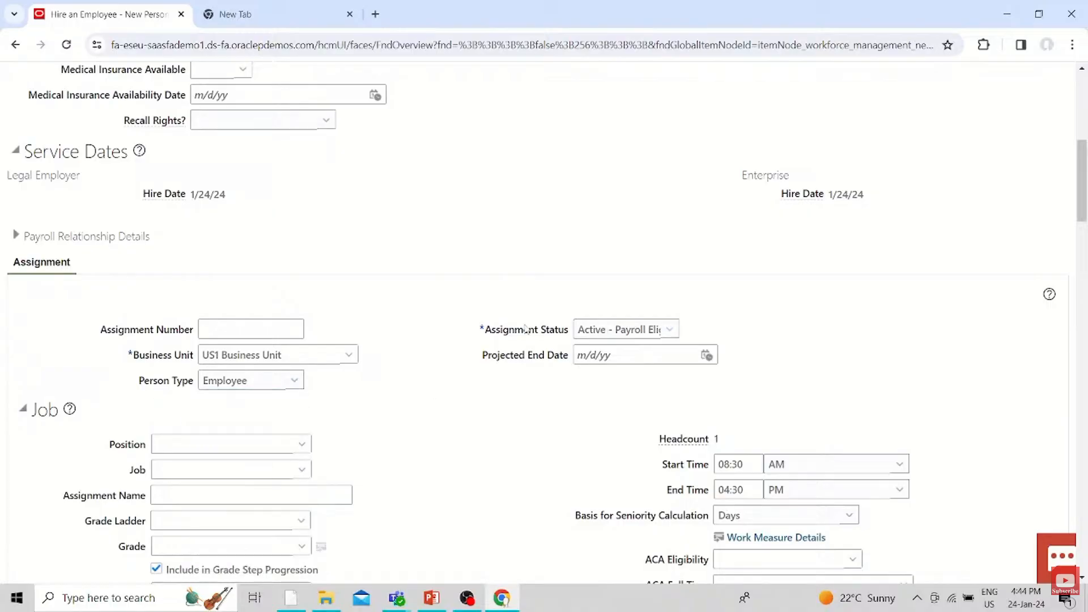
{"action": "left_click", "coordinate": [670, 328]}
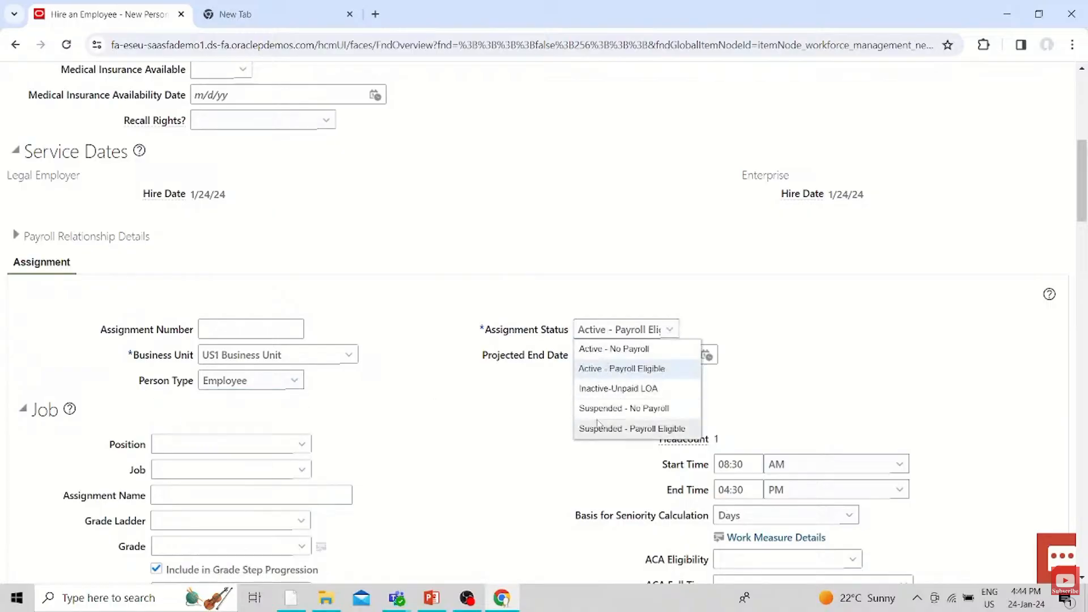
{"action": "left_click", "coordinate": [514, 422]}
Try to assign the Financial Analyst position to the new employee
{"action": "scroll", "coordinate": [200, 460], "scroll_direction": "down", "scroll_amount": 3}
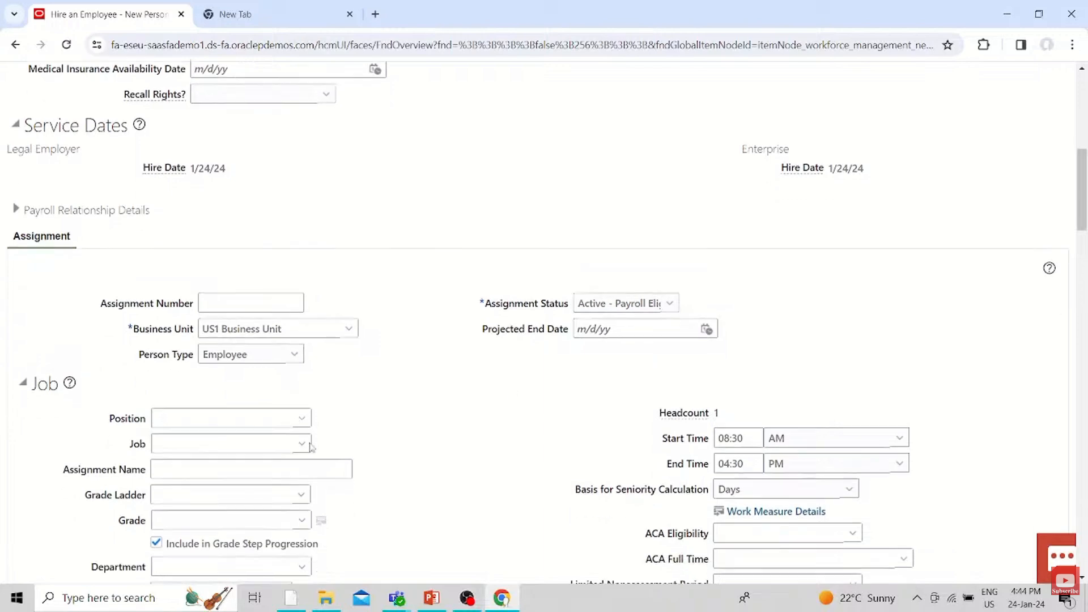
{"action": "left_click", "coordinate": [302, 302]}
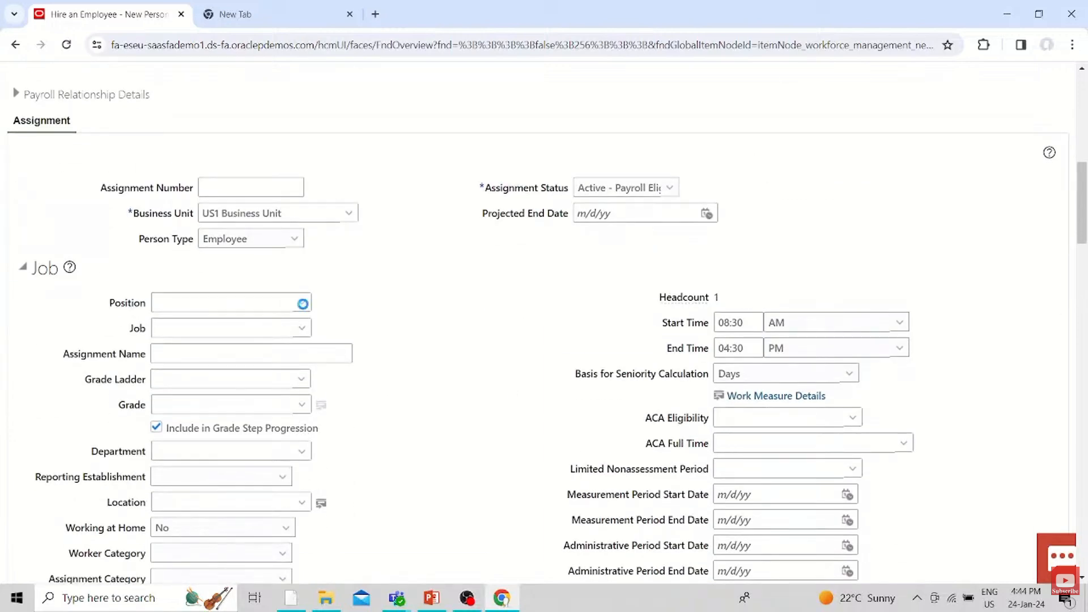
{"action": "left_click", "coordinate": [260, 346]}
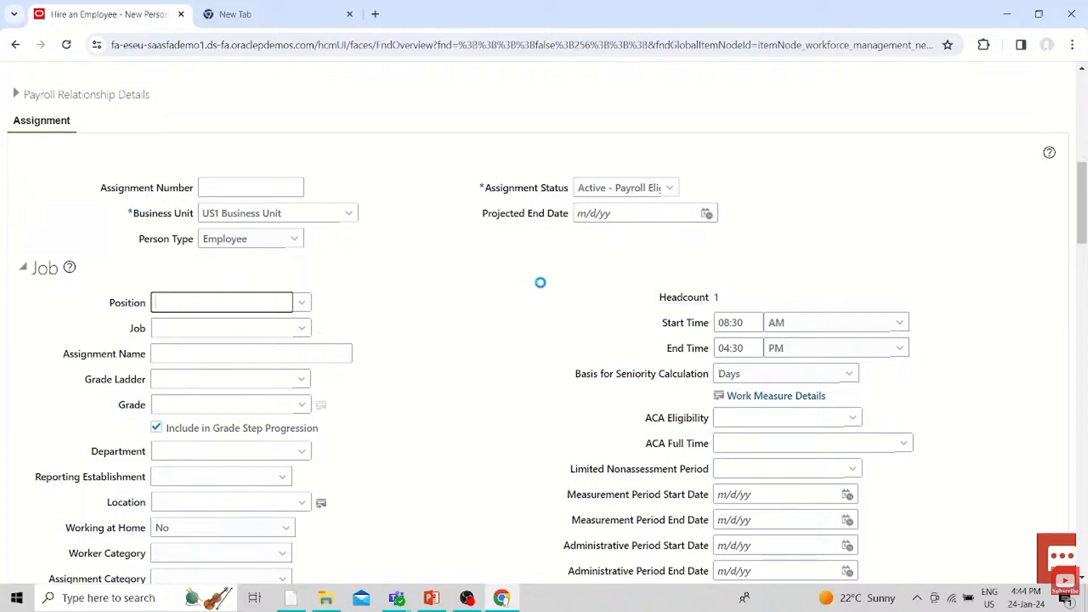
{"action": "scroll", "coordinate": [422, 343], "scroll_direction": "down", "scroll_amount": 5}
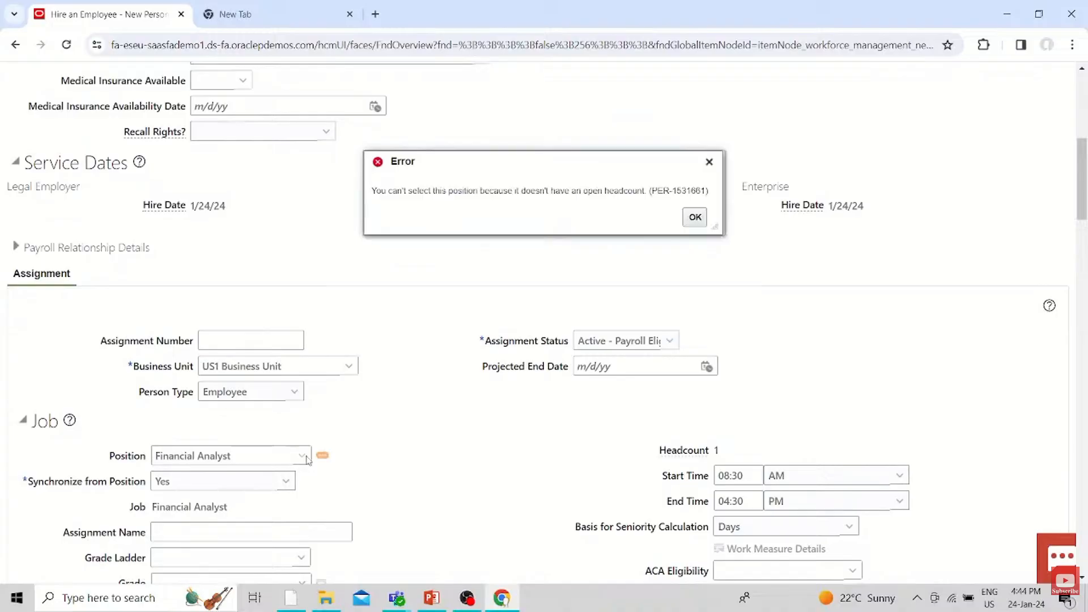
{"action": "key", "text": "Return"}
Change the employee's position to Finance Director
{"action": "scroll", "coordinate": [419, 394], "scroll_direction": "down", "scroll_amount": 5}
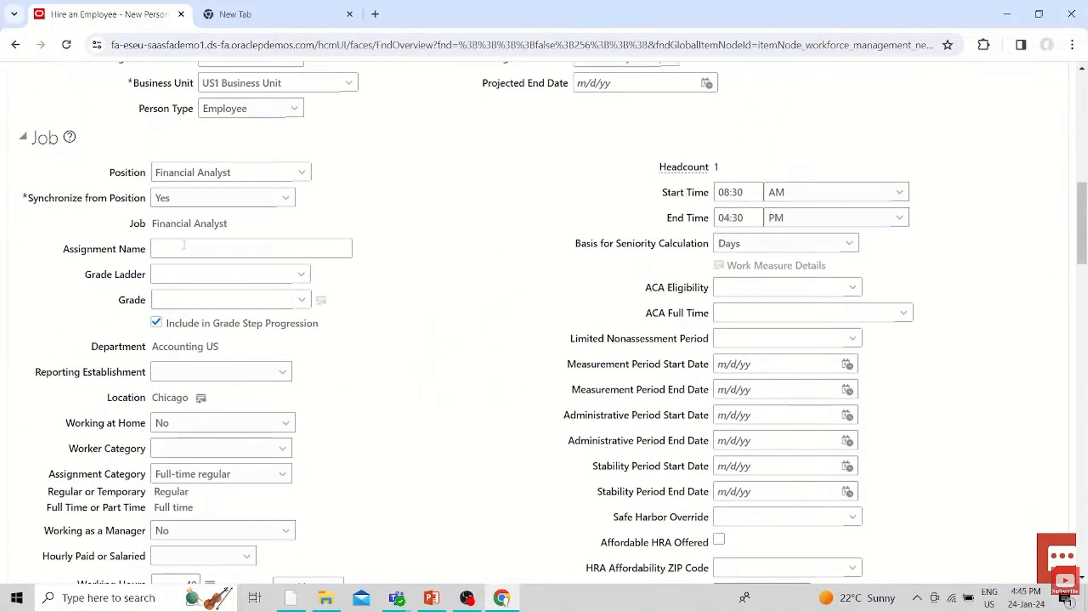
{"action": "scroll", "coordinate": [202, 536], "scroll_direction": "down", "scroll_amount": 3}
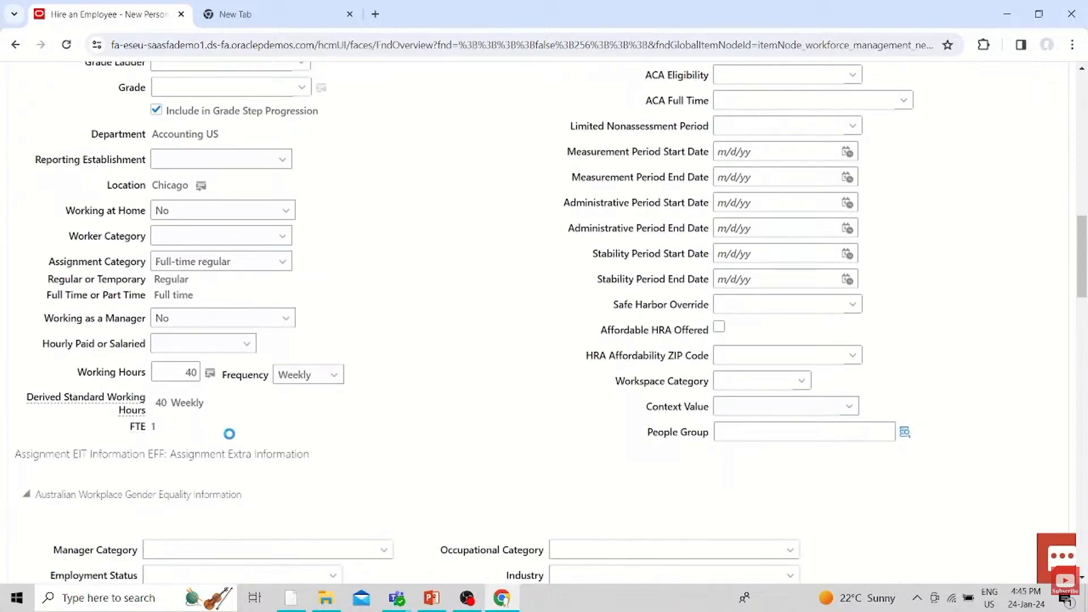
{"action": "scroll", "coordinate": [230, 434], "scroll_direction": "up", "scroll_amount": 3}
{"action": "left_click", "coordinate": [302, 173]}
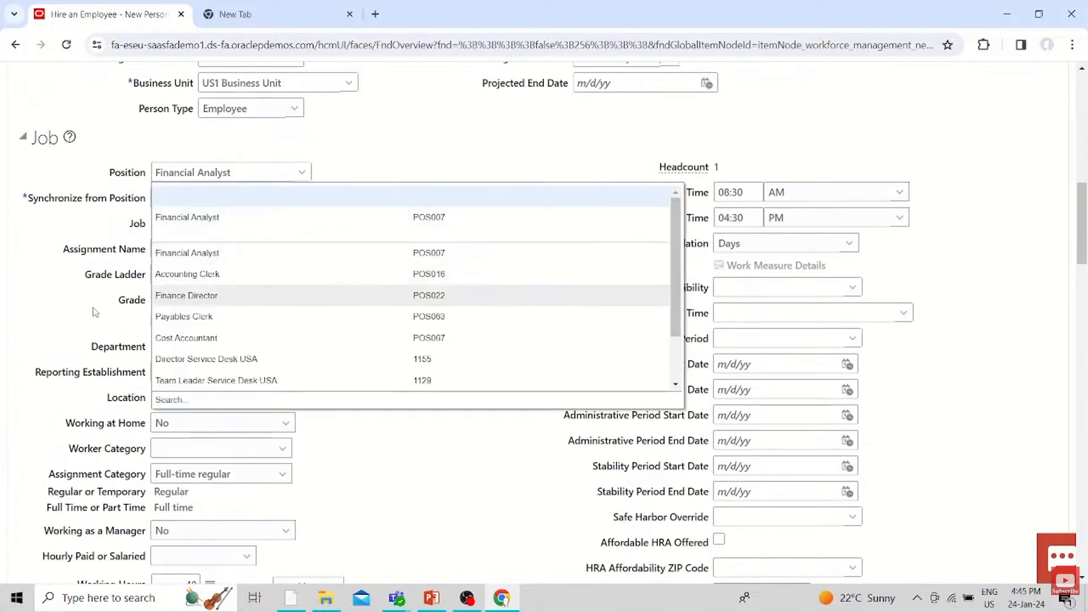
{"action": "left_click", "coordinate": [214, 294]}
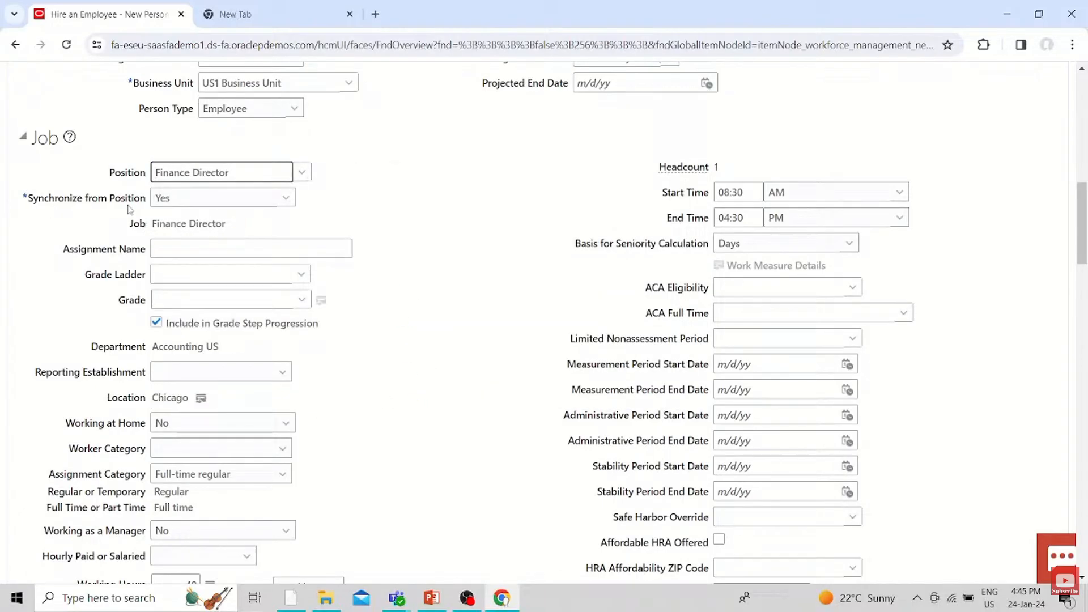
Switch Synchronize from Position to No and back to Yes, accepting both changes
{"action": "left_click", "coordinate": [207, 202]}
{"action": "left_click", "coordinate": [164, 218]}
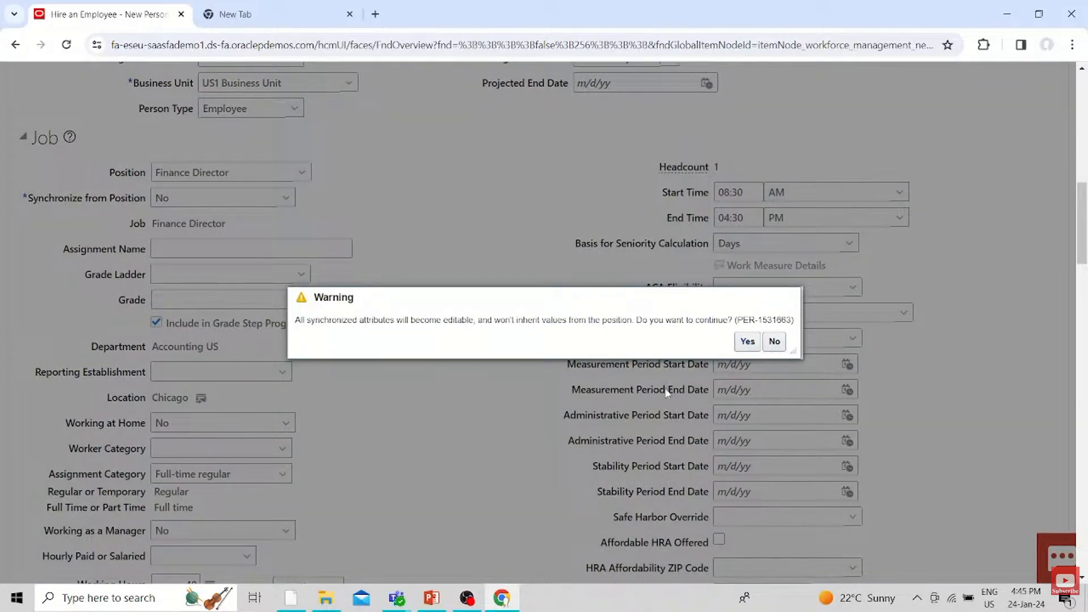
{"action": "left_click", "coordinate": [747, 342]}
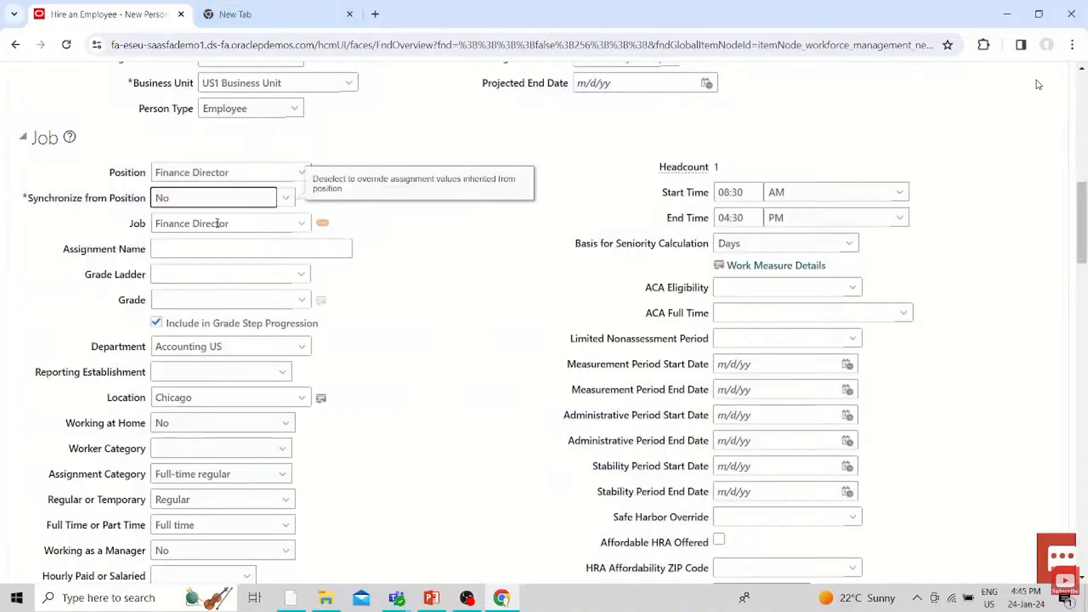
{"action": "left_click", "coordinate": [285, 201]}
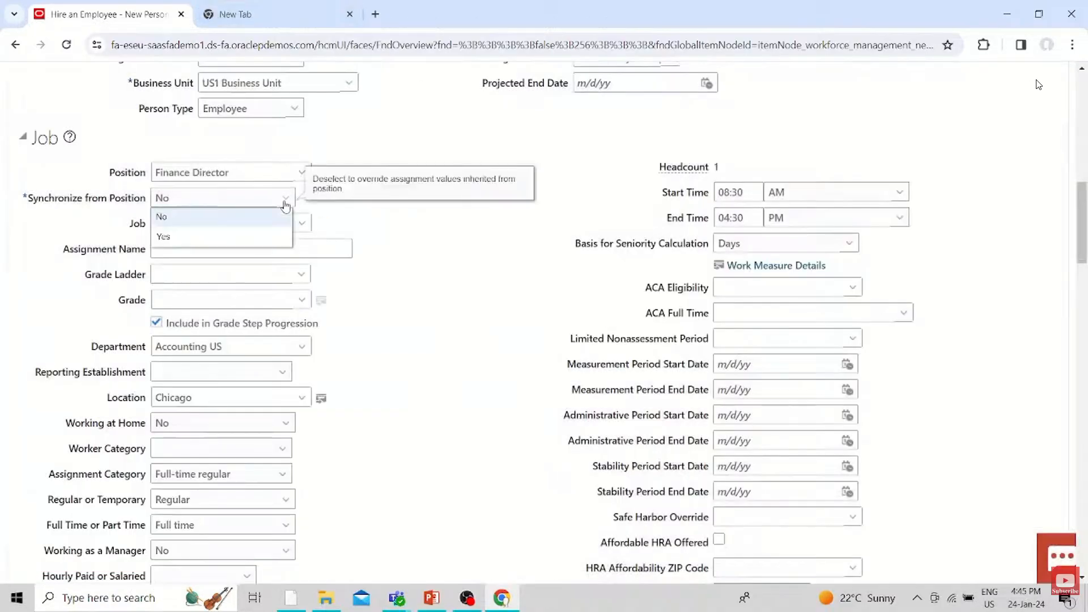
{"action": "left_click", "coordinate": [249, 236]}
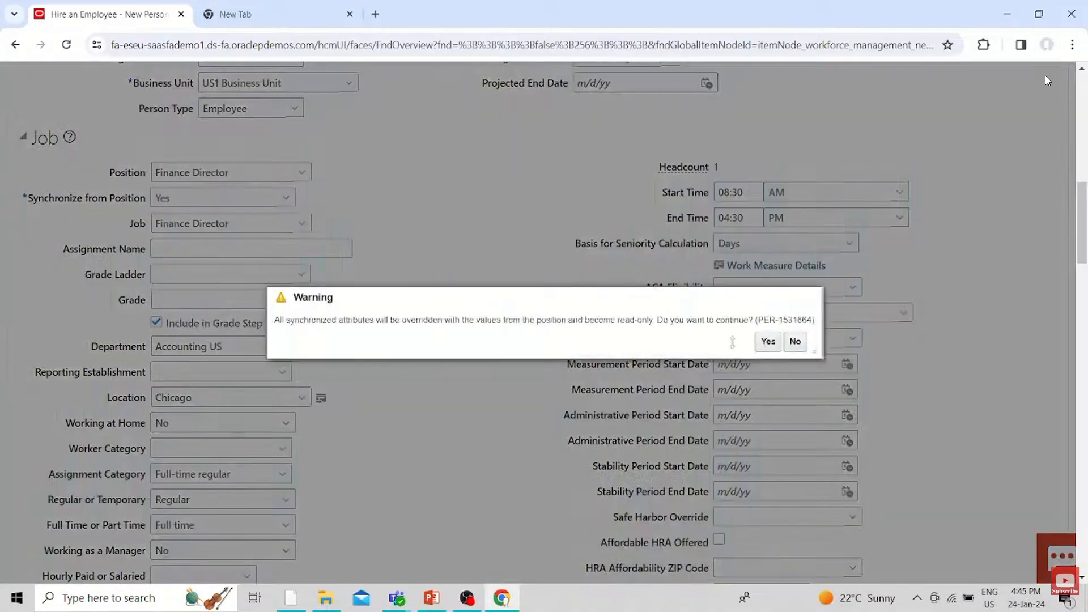
{"action": "left_click", "coordinate": [768, 341]}
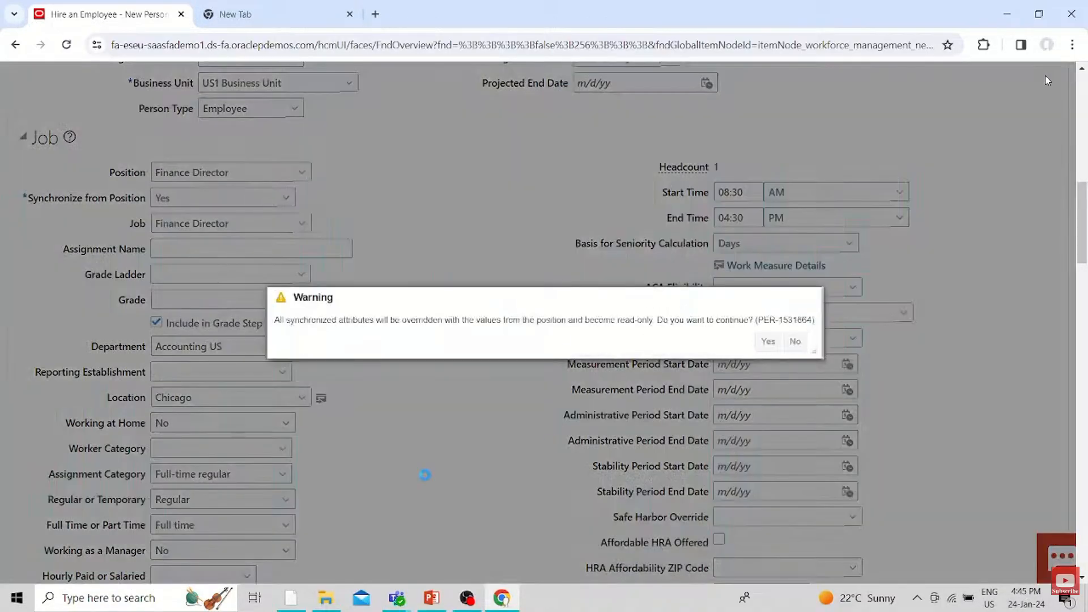
{"action": "key", "text": "Return"}
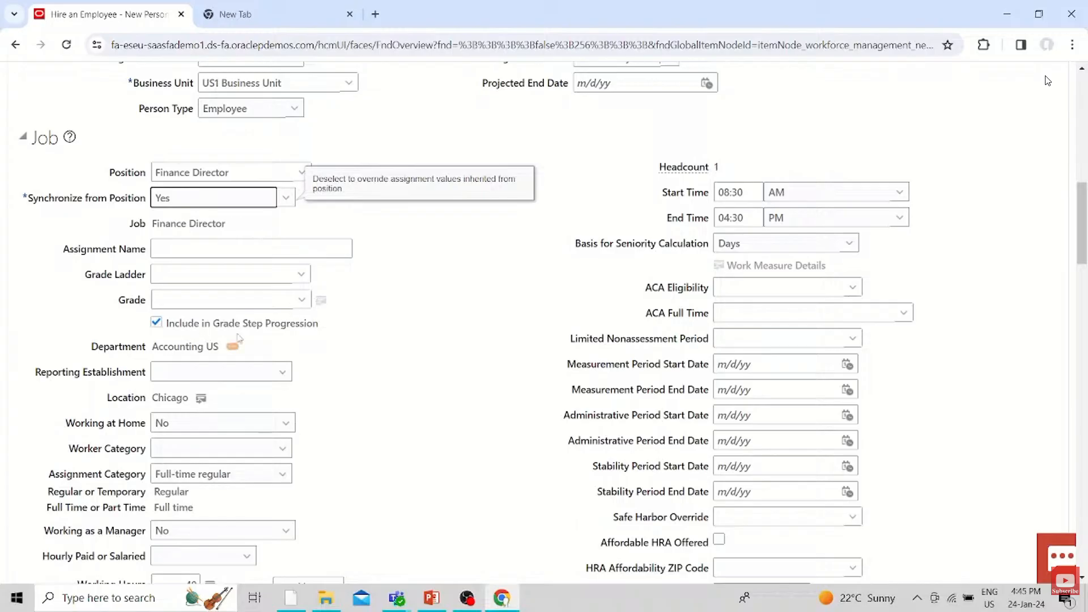
Search the grades valid for the position and assign grade Mgmt05
{"action": "left_click", "coordinate": [302, 297]}
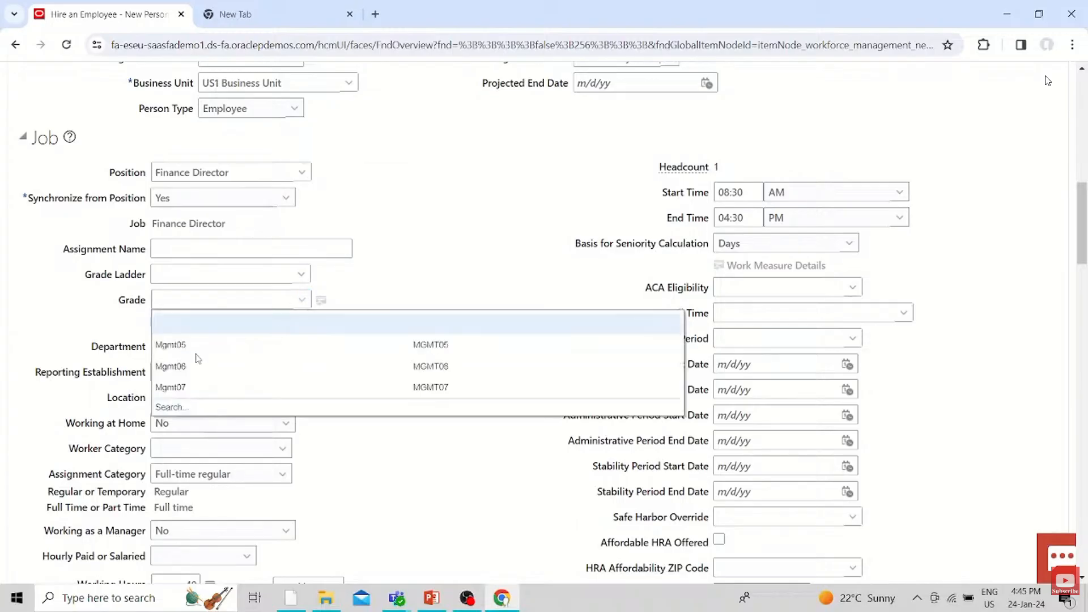
{"action": "left_click", "coordinate": [407, 372]}
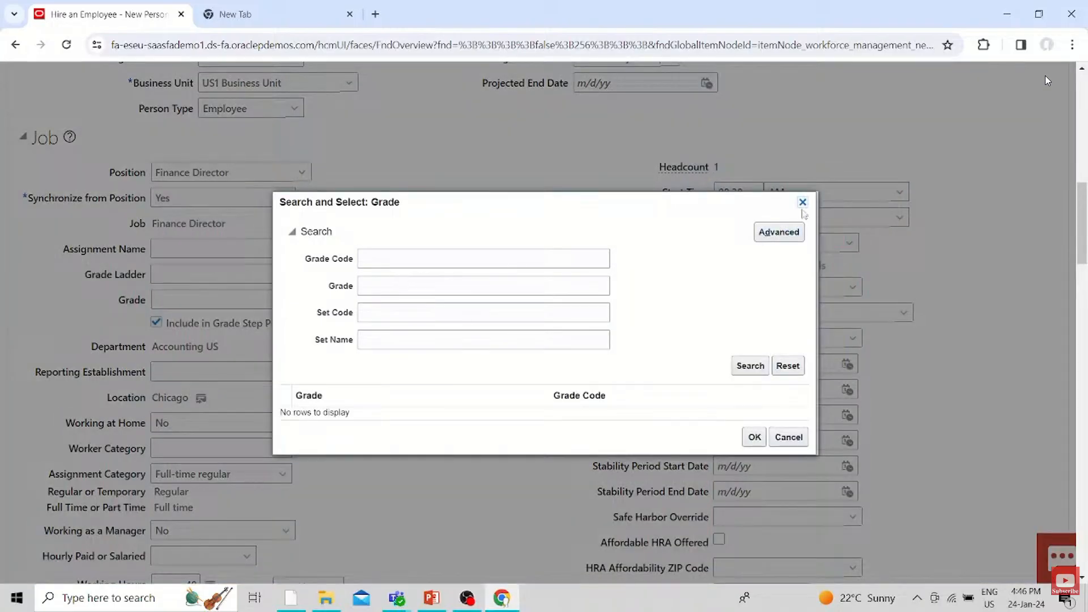
{"action": "left_click", "coordinate": [750, 365]}
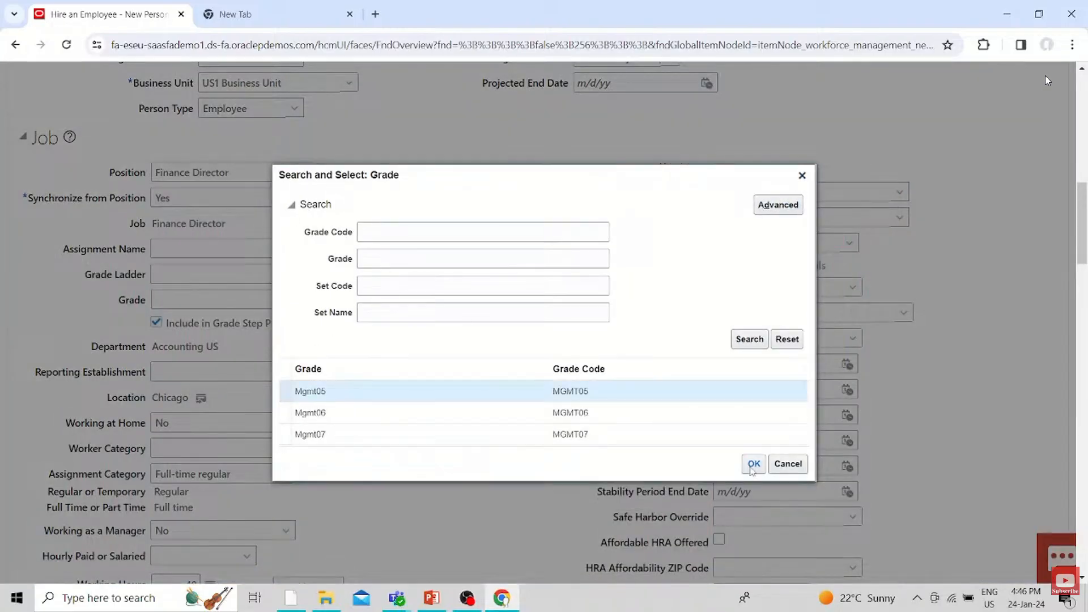
{"action": "left_click", "coordinate": [752, 466]}
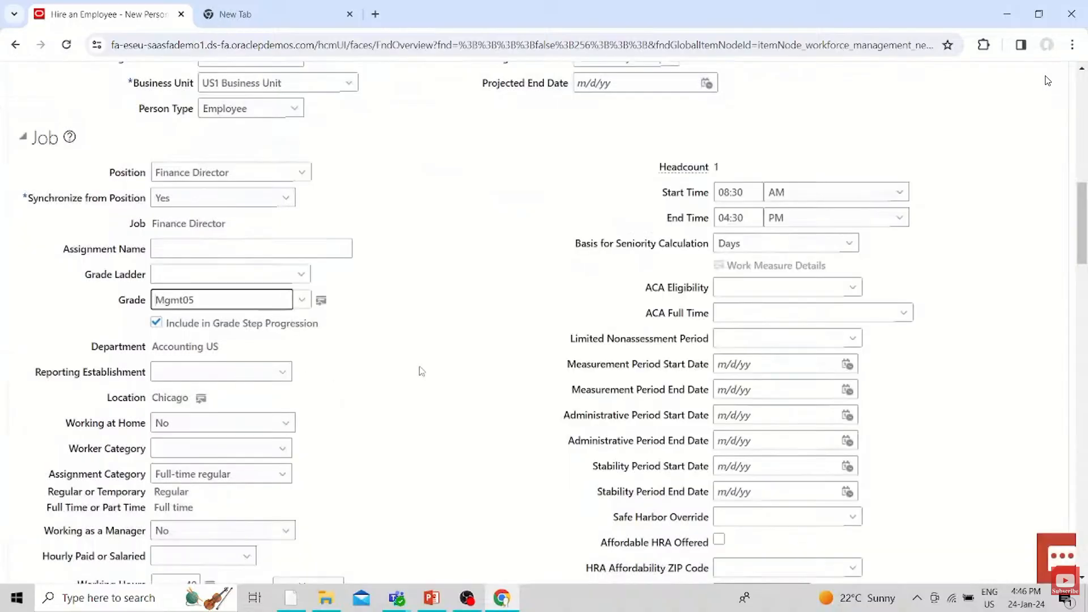
Set the reporting establishment to US1 Legal Entity and the worker category to White collar
{"action": "scroll", "coordinate": [422, 371], "scroll_direction": "down", "scroll_amount": 1}
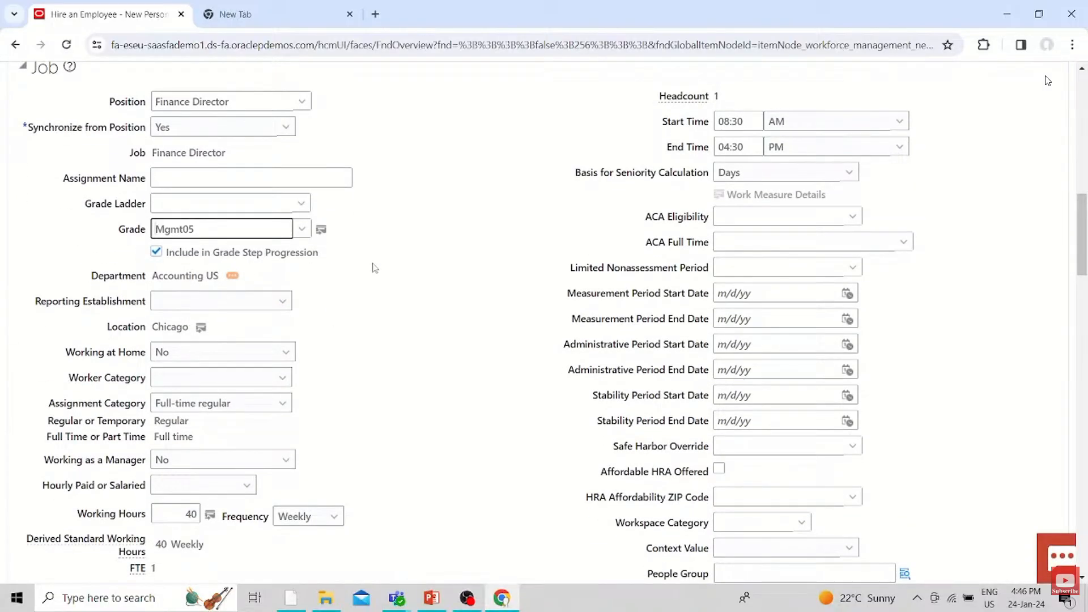
{"action": "left_click", "coordinate": [226, 306]}
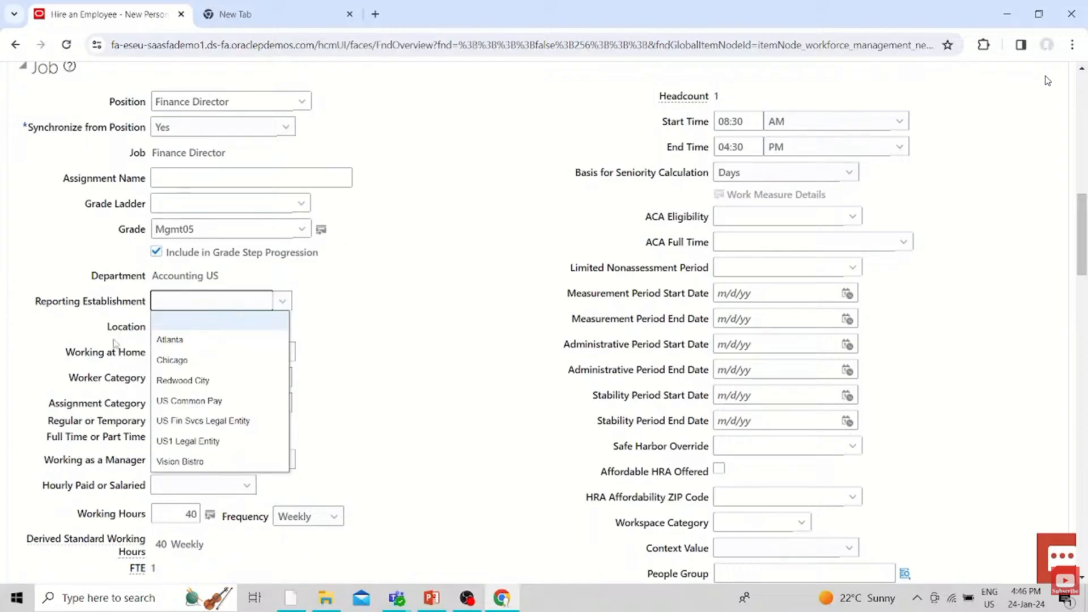
{"action": "left_click", "coordinate": [188, 440]}
{"action": "left_click", "coordinate": [227, 378]}
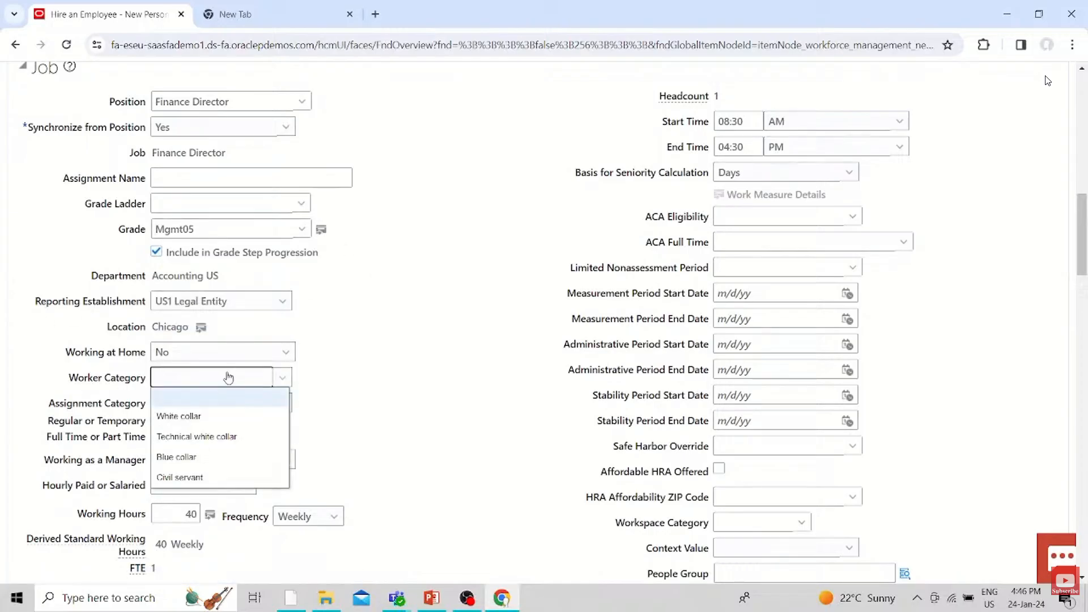
{"action": "left_click", "coordinate": [175, 417]}
Set the employee's hourly paid or salaried status to Salaried
{"action": "scroll", "coordinate": [235, 422], "scroll_direction": "down", "scroll_amount": 1}
{"action": "left_click", "coordinate": [233, 415]}
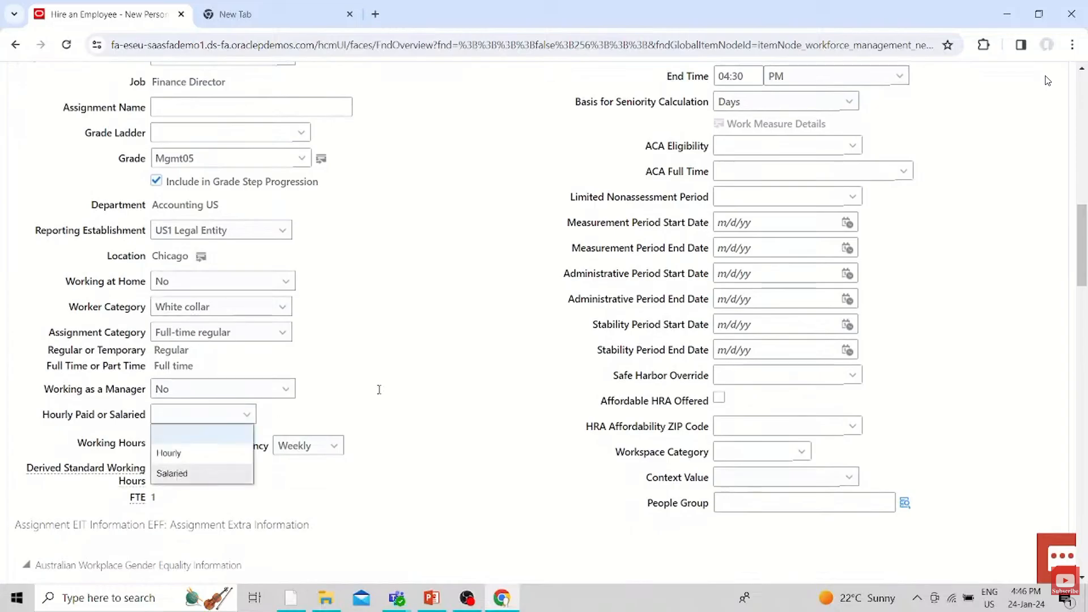
{"action": "left_click", "coordinate": [171, 473]}
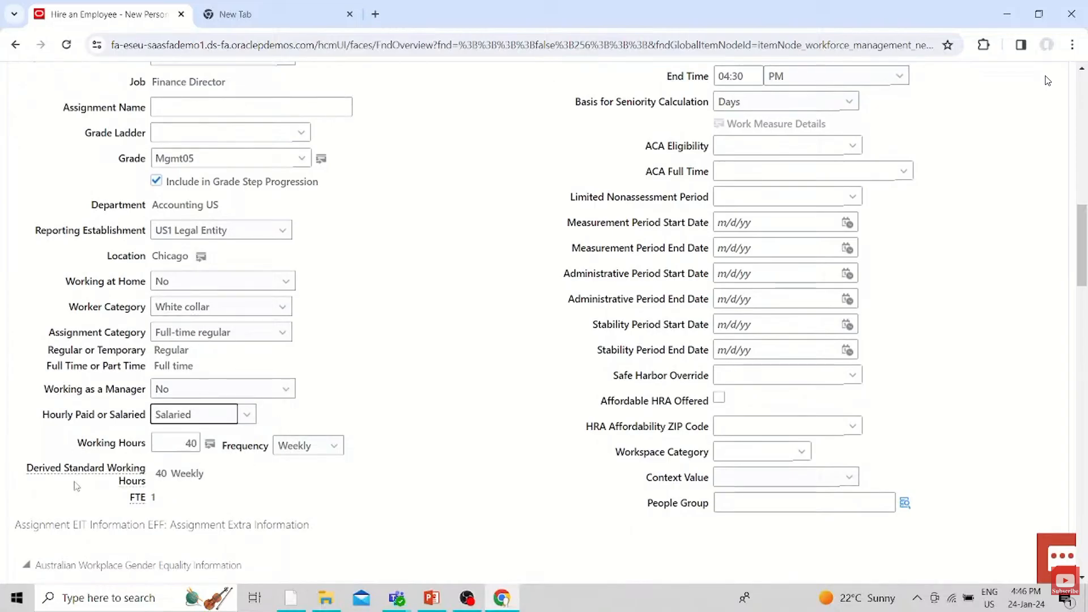
Add a manager to the assignment by searching for the person's last name, keeping the type as Line Manager
{"action": "scroll", "coordinate": [464, 438], "scroll_direction": "up", "scroll_amount": 3}
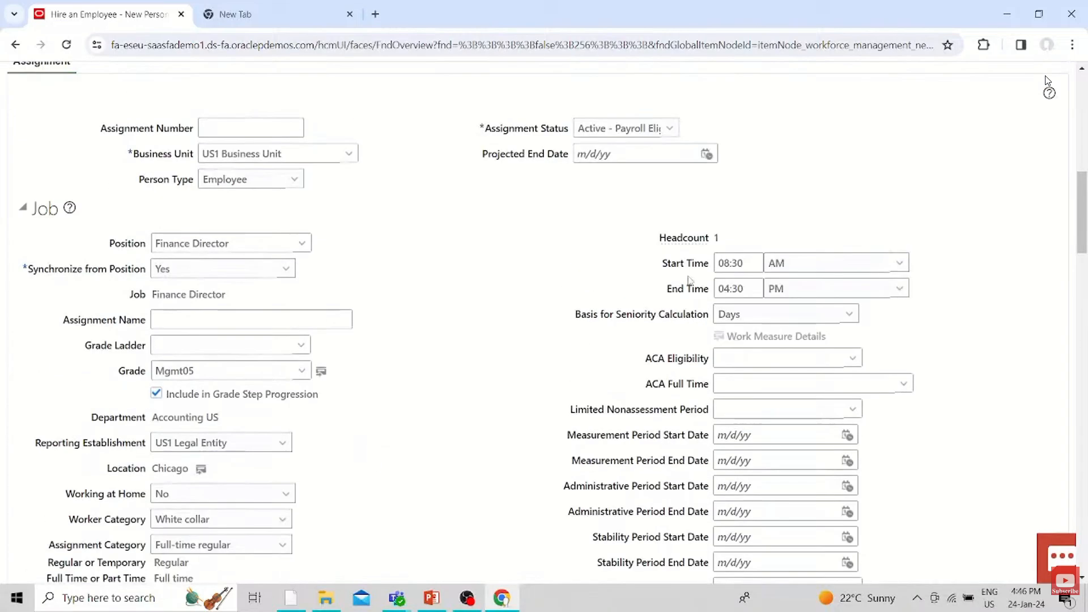
{"action": "scroll", "coordinate": [507, 486], "scroll_direction": "down", "scroll_amount": 20}
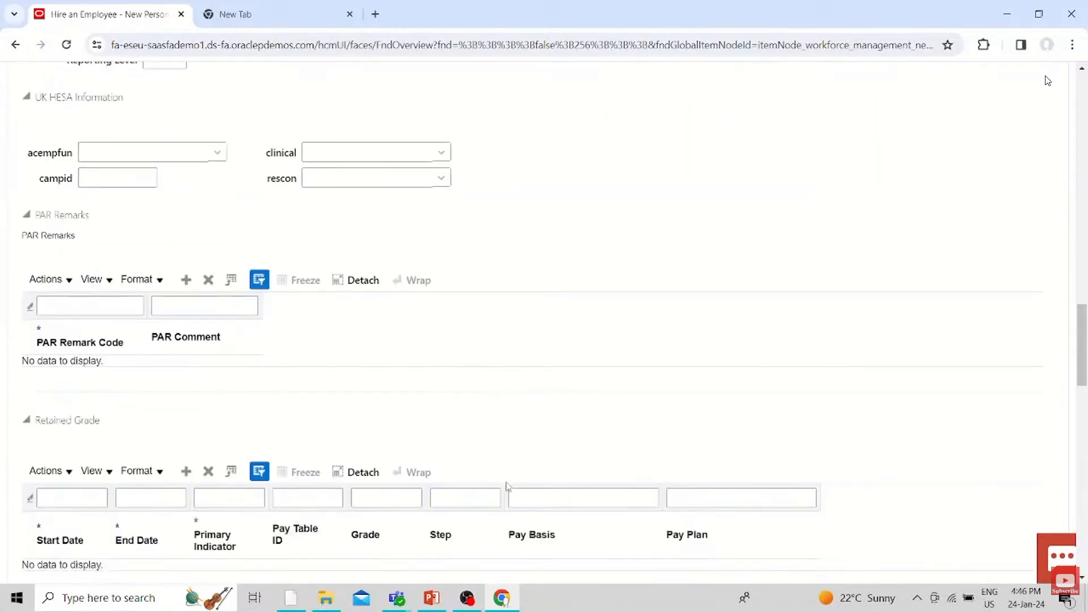
{"action": "left_click", "coordinate": [120, 210]}
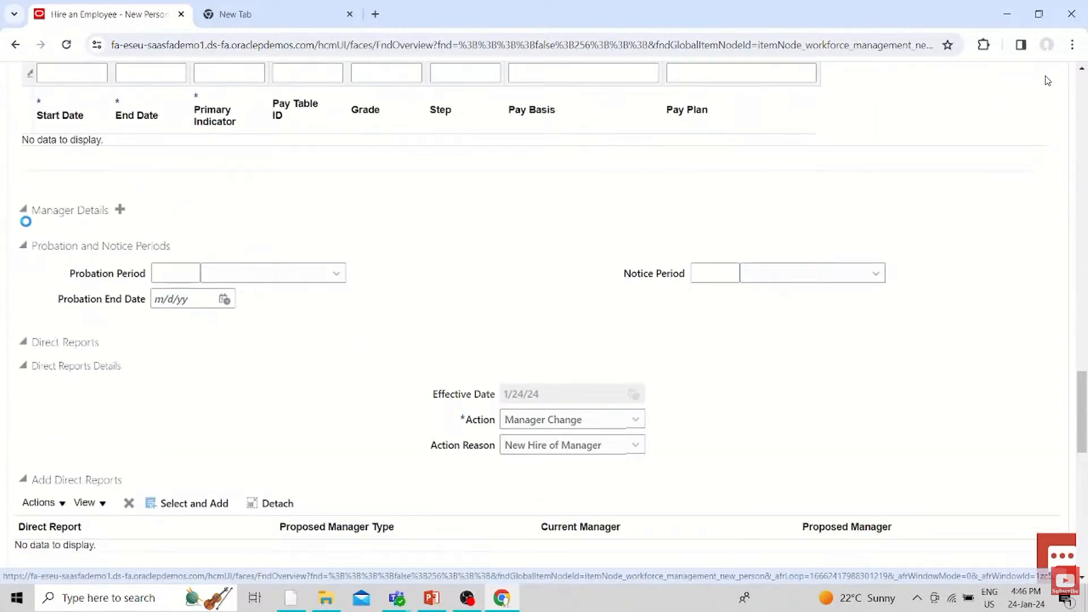
{"action": "left_click", "coordinate": [297, 240]}
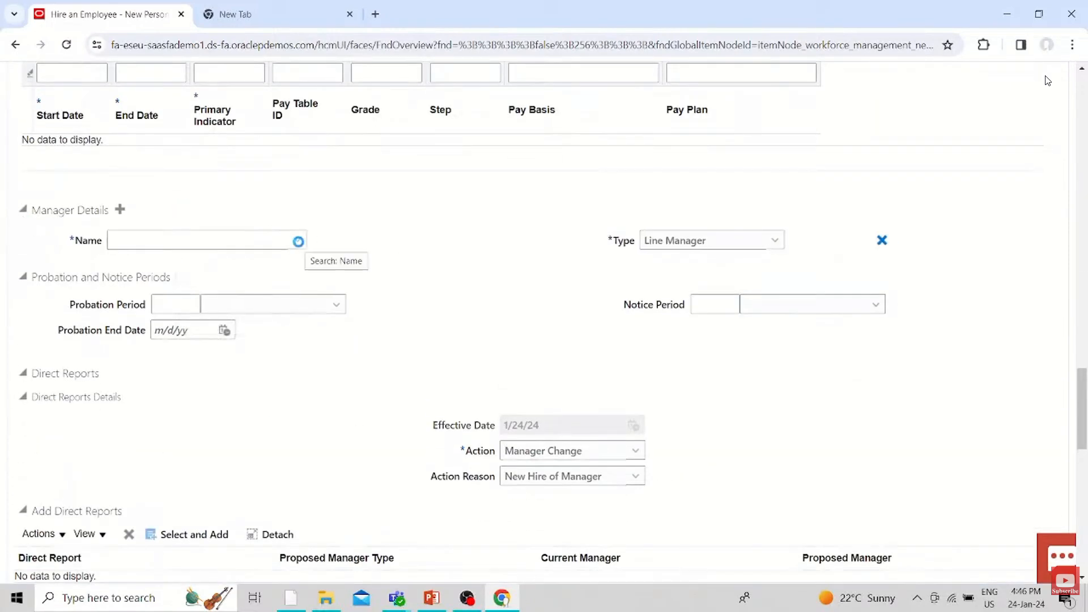
{"action": "left_click", "coordinate": [122, 261]}
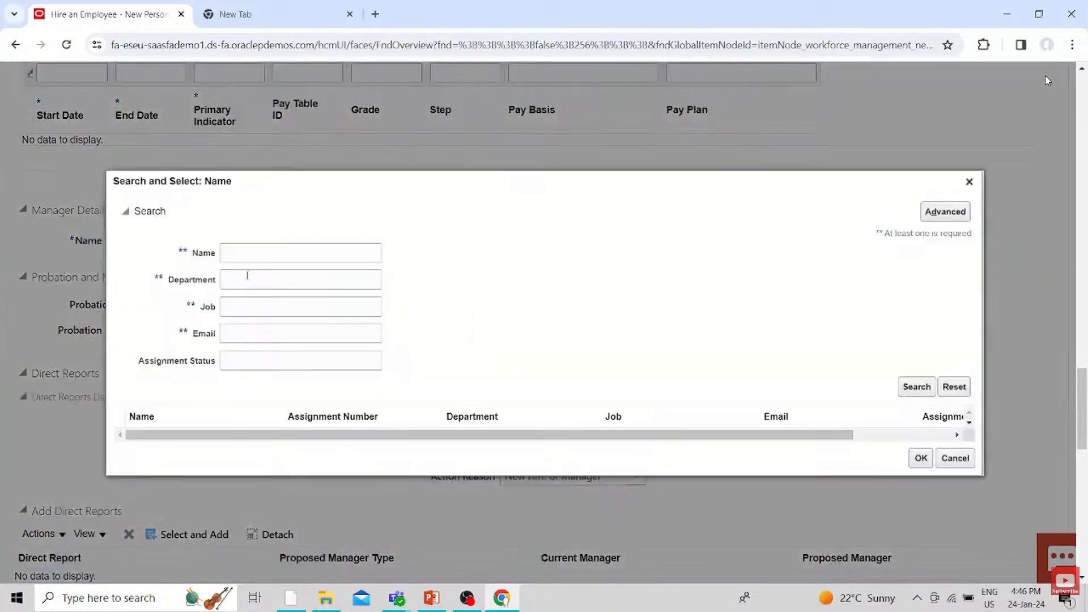
{"action": "left_click", "coordinate": [247, 253]}
{"action": "type", "text": "C"}
{"action": "key", "text": "BackSpace"}
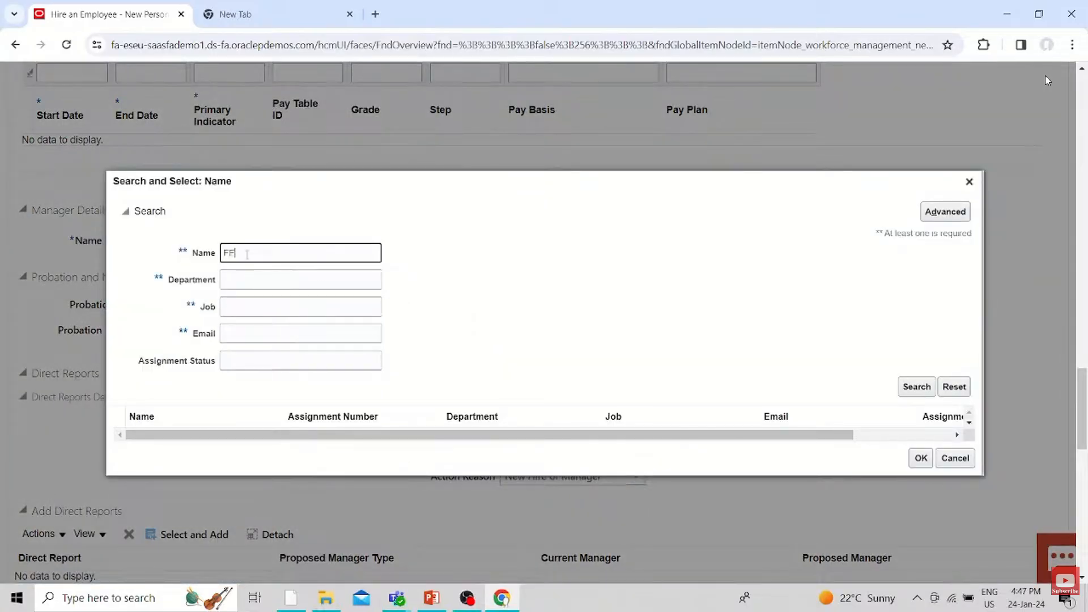
{"action": "key", "text": "Return"}
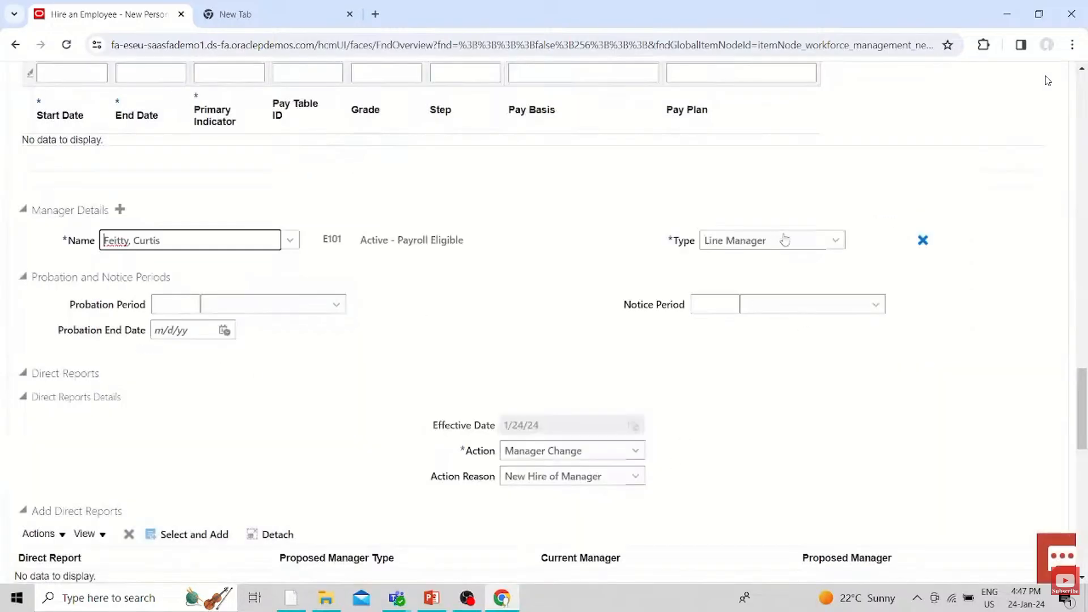
{"action": "left_click", "coordinate": [785, 240]}
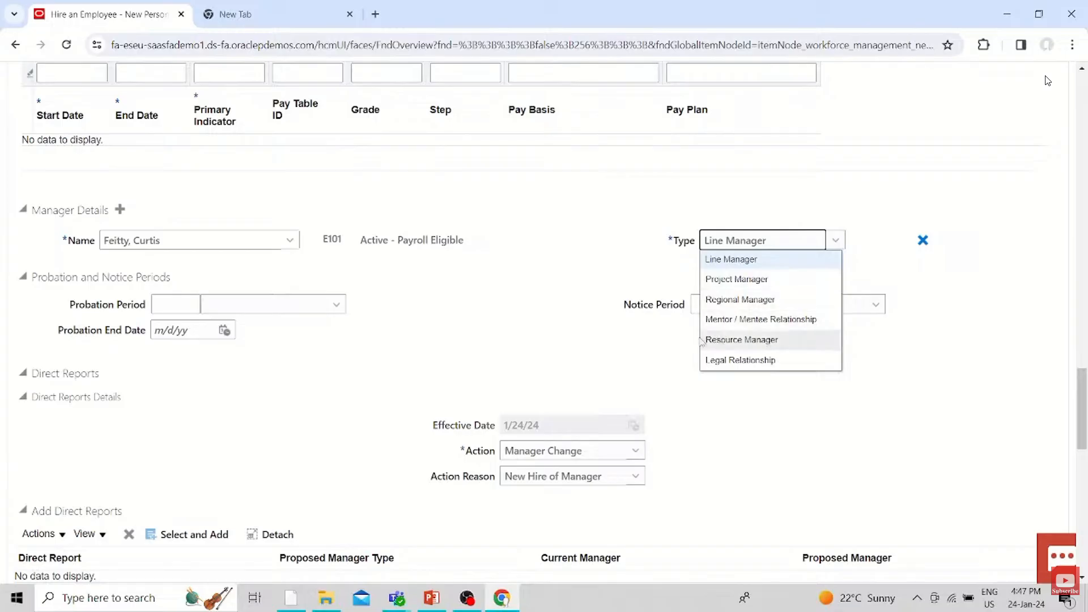
{"action": "left_click", "coordinate": [552, 361]}
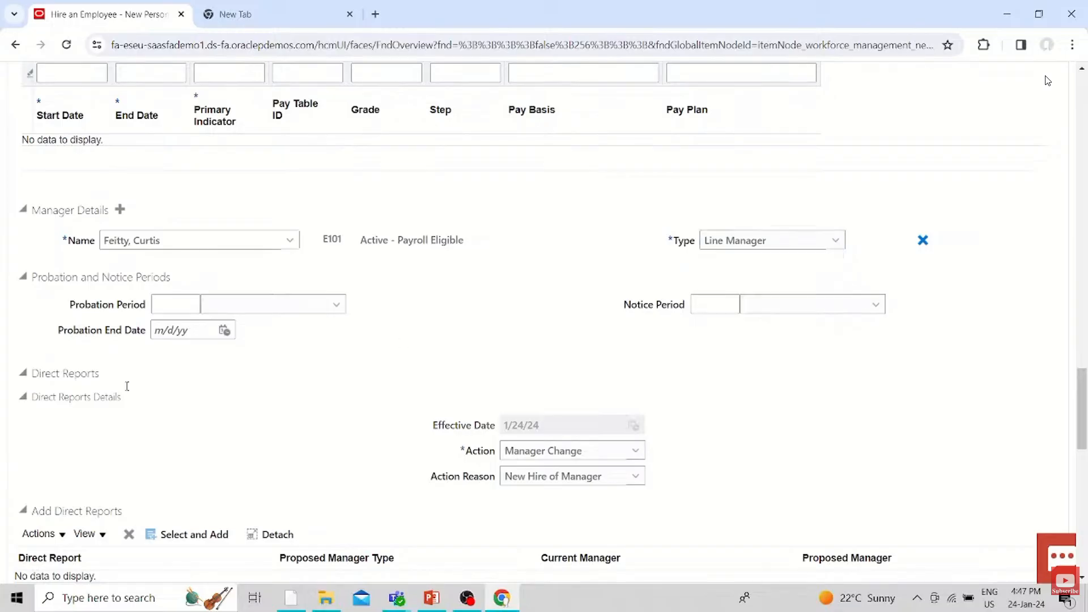
Set the tax reporting unit to US1 Legal Entity and add the Monthly payroll in the payroll details
{"action": "scroll", "coordinate": [170, 377], "scroll_direction": "down", "scroll_amount": 6}
{"action": "left_click", "coordinate": [196, 319]}
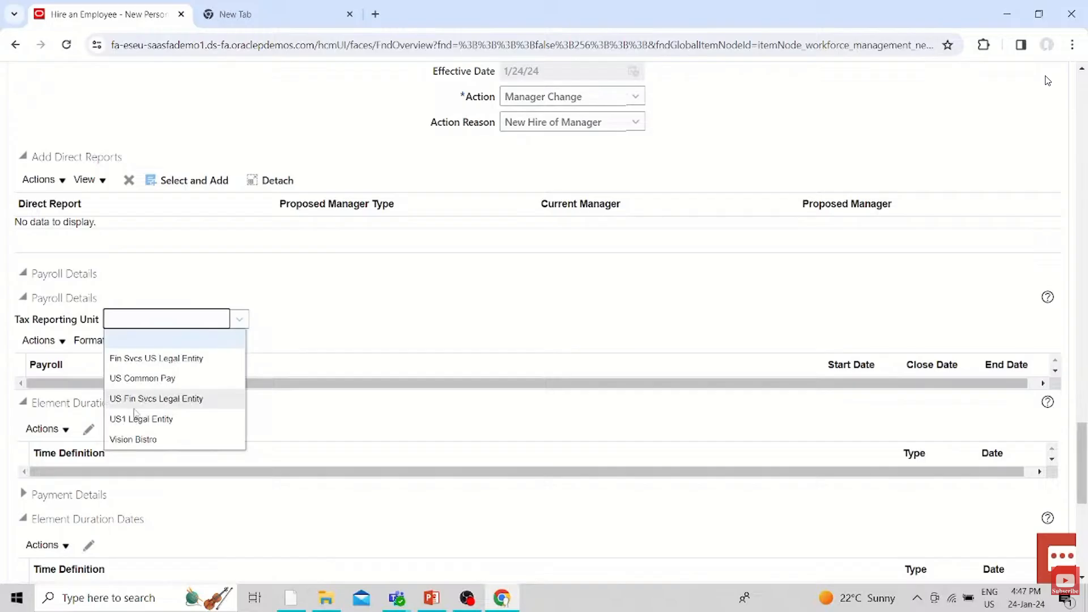
{"action": "left_click", "coordinate": [136, 418]}
{"action": "left_click", "coordinate": [134, 340]}
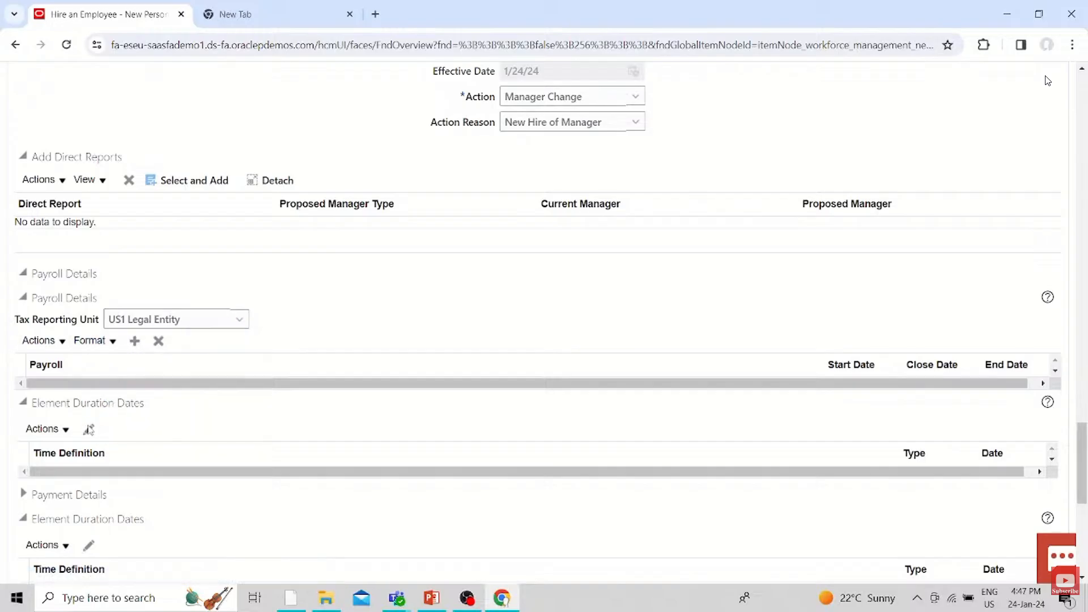
{"action": "left_click", "coordinate": [161, 391]}
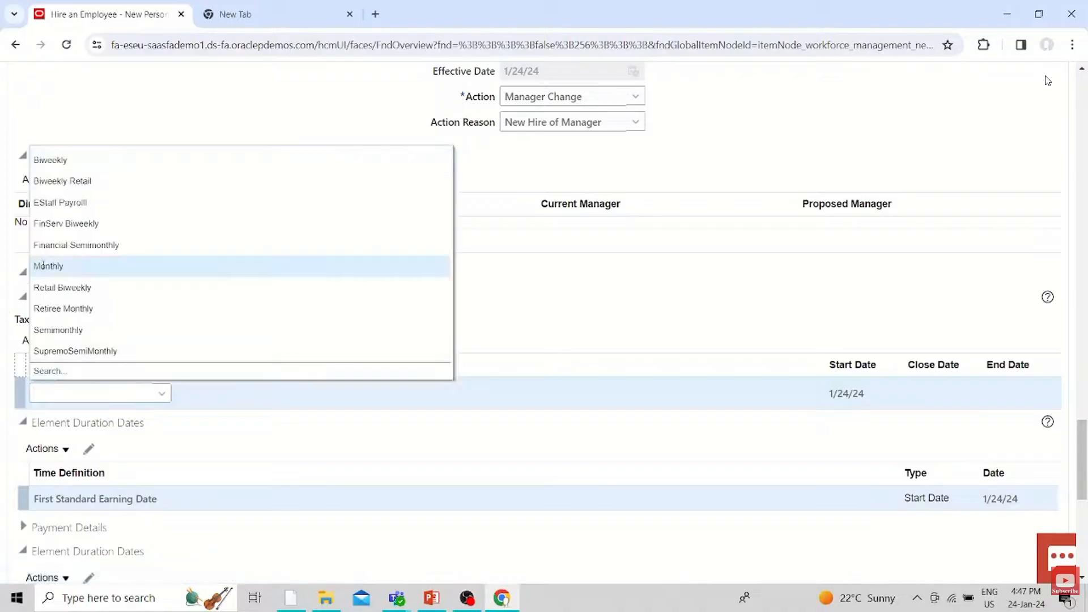
{"action": "left_click", "coordinate": [44, 266]}
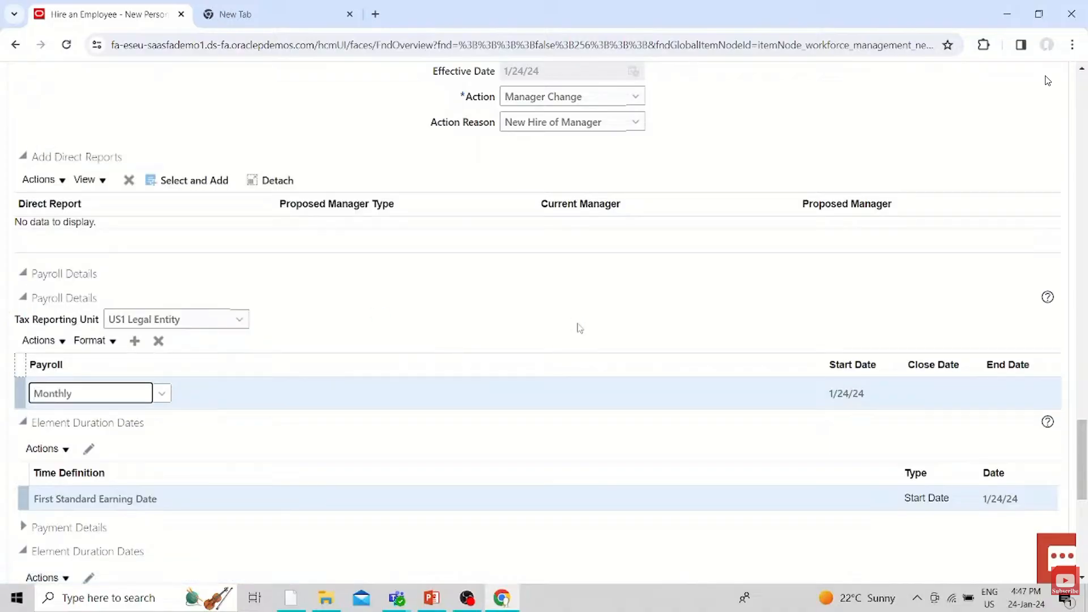
Try to advance the hire to the Compensation and Other Information stage
{"action": "scroll", "coordinate": [579, 328], "scroll_direction": "down", "scroll_amount": 8}
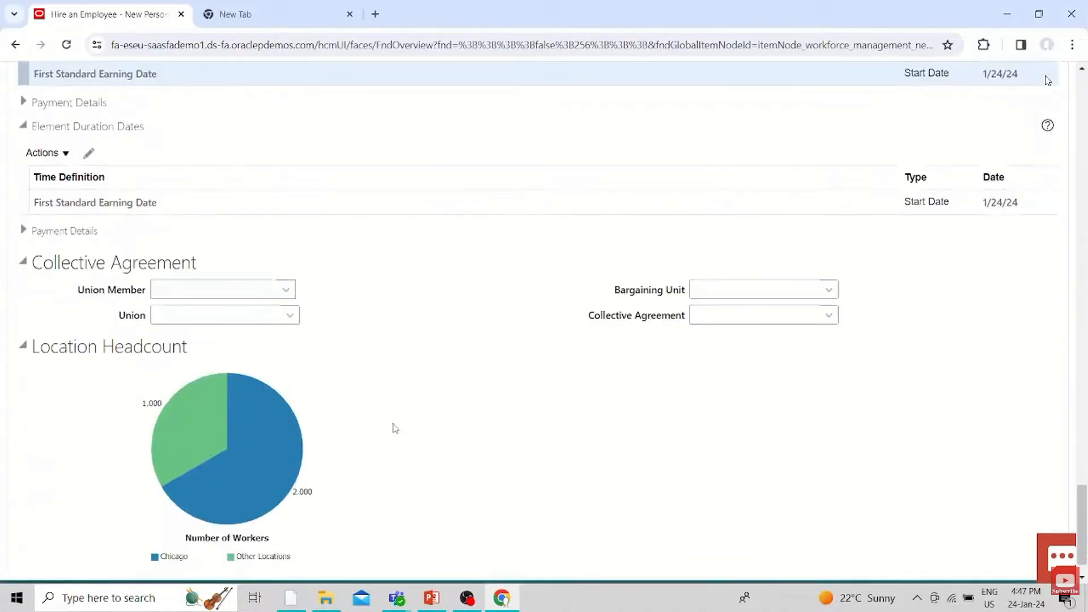
{"action": "scroll", "coordinate": [397, 429], "scroll_direction": "up", "scroll_amount": 20}
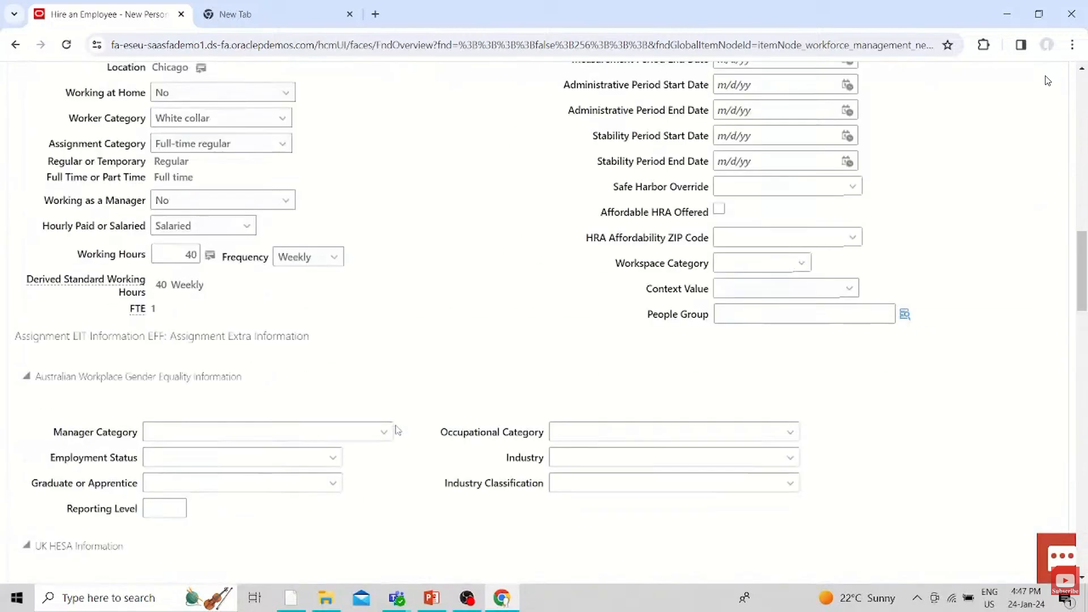
{"action": "scroll", "coordinate": [398, 429], "scroll_direction": "up", "scroll_amount": 5}
{"action": "left_click", "coordinate": [743, 180]}
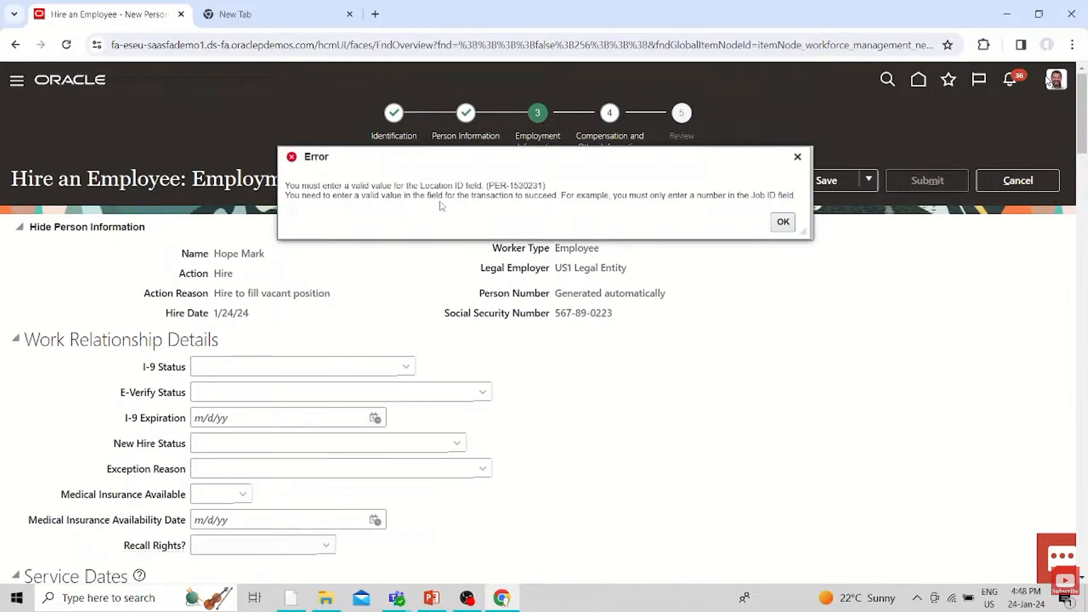
{"action": "left_click", "coordinate": [783, 221]}
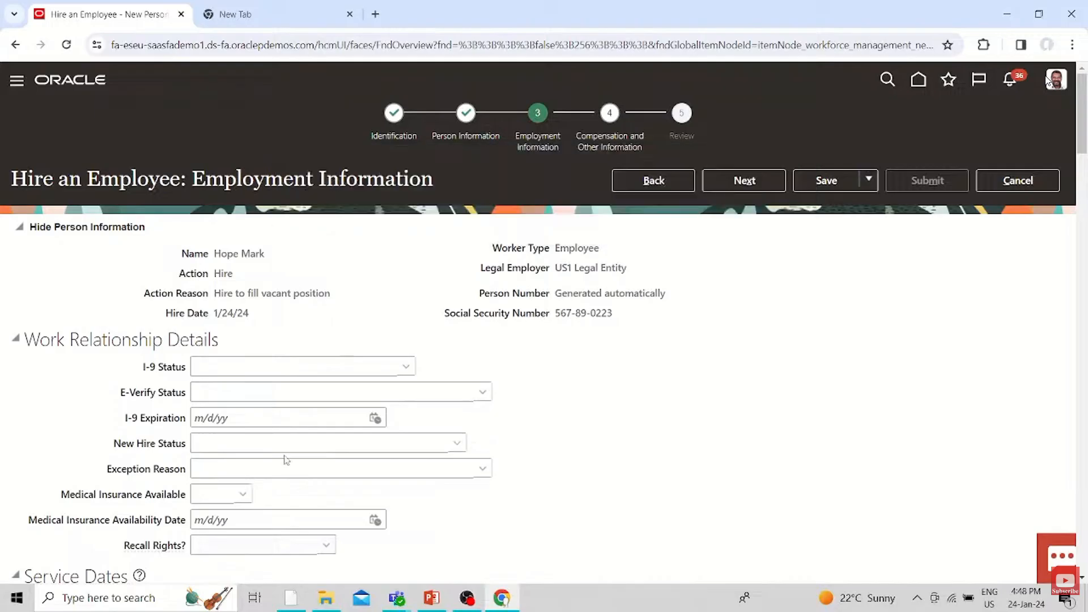
Open the position search for the assignment's job, look up positions by HR and select HR Help Desk Rep
{"action": "scroll", "coordinate": [283, 458], "scroll_direction": "down", "scroll_amount": 10}
{"action": "scroll", "coordinate": [277, 457], "scroll_direction": "down", "scroll_amount": 4}
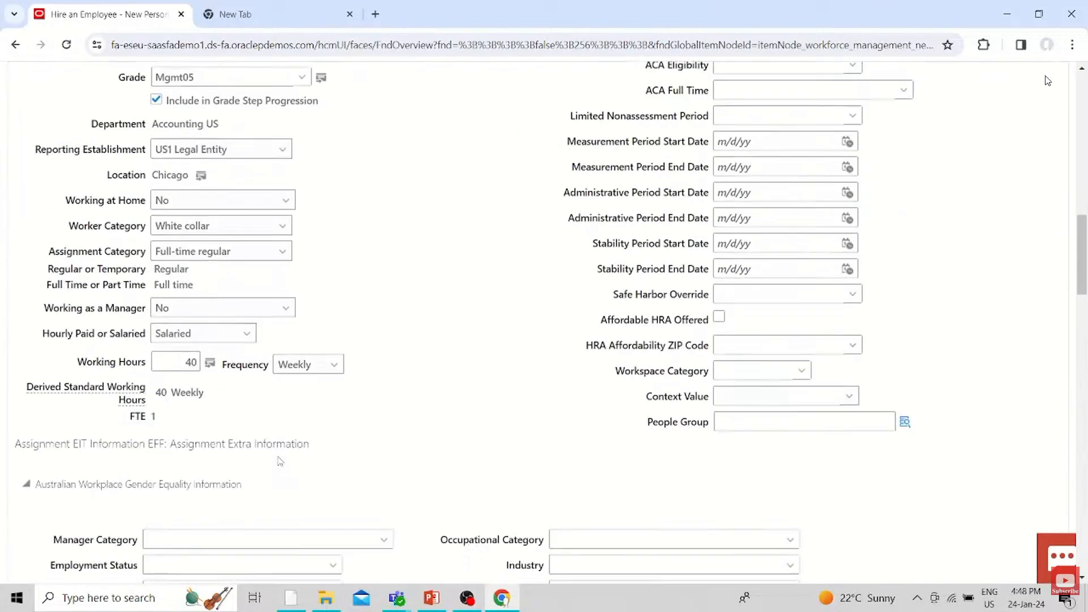
{"action": "scroll", "coordinate": [277, 456], "scroll_direction": "up", "scroll_amount": 4}
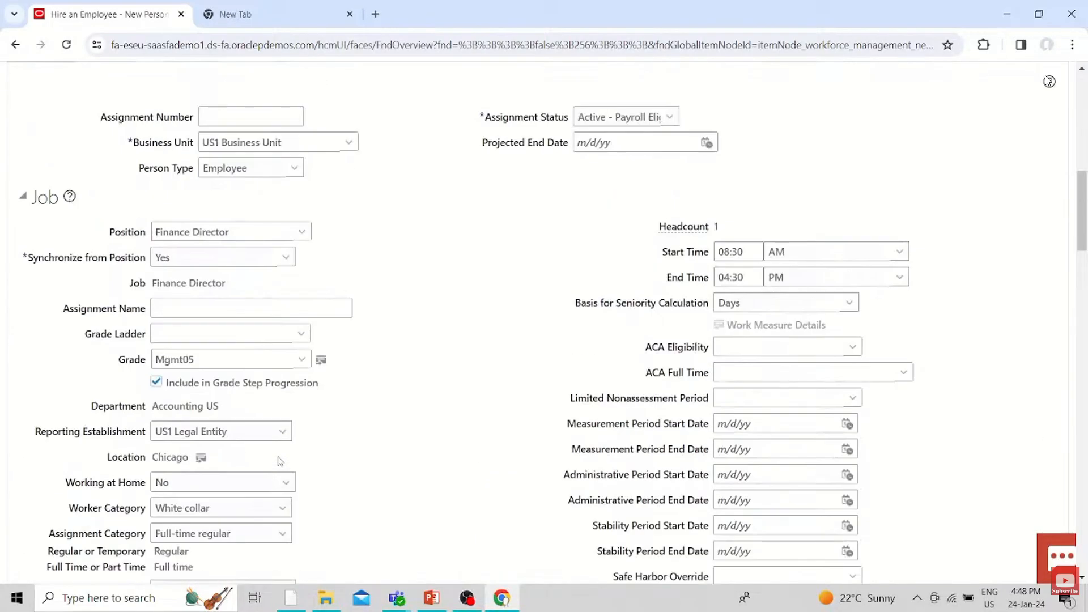
{"action": "left_click", "coordinate": [287, 259]}
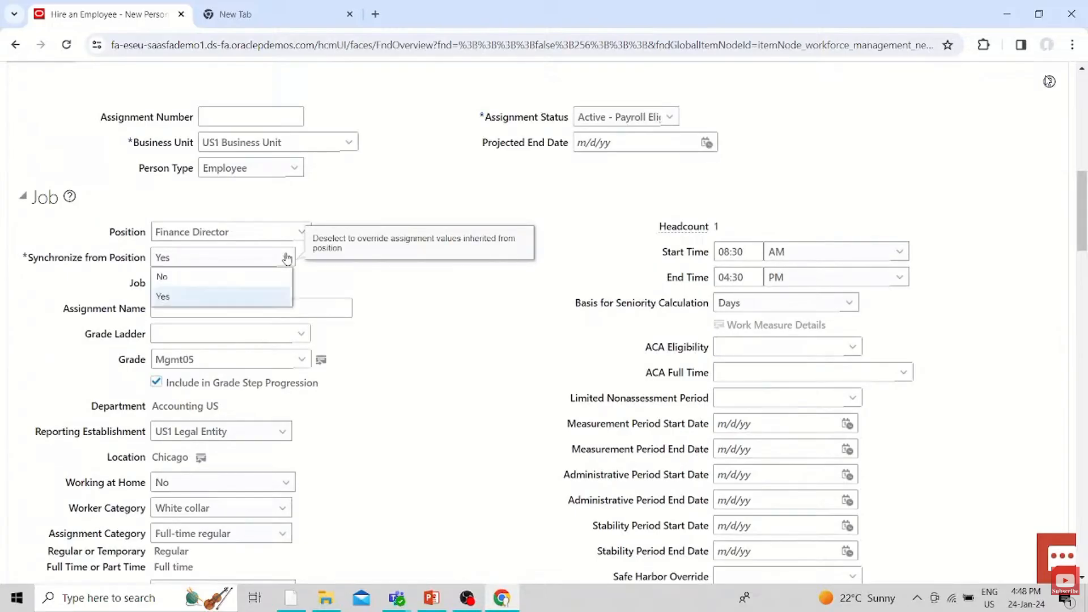
{"action": "left_click", "coordinate": [479, 279]}
{"action": "left_click", "coordinate": [300, 232]}
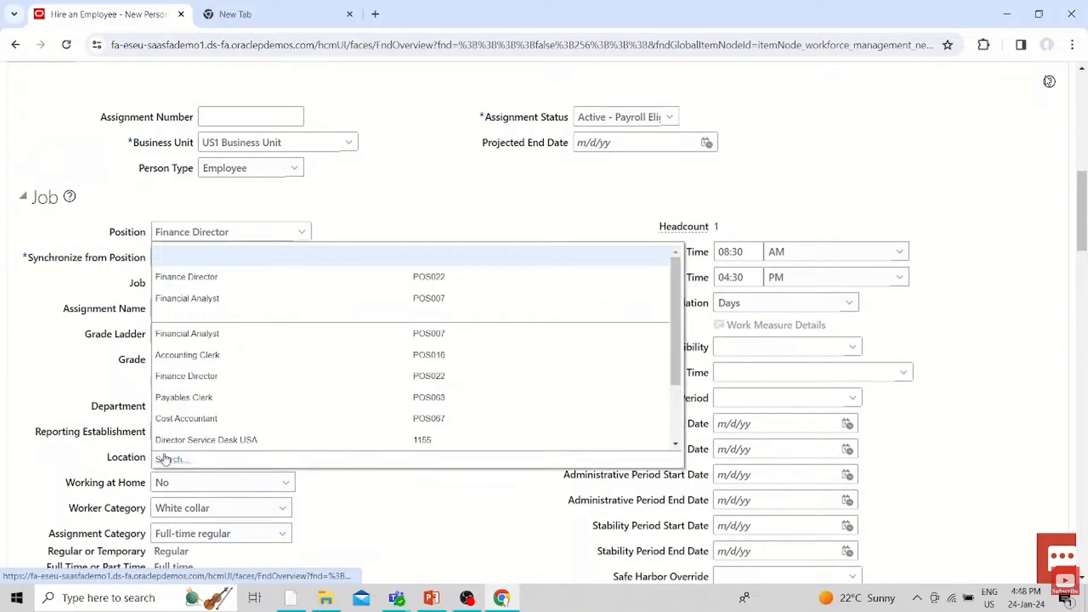
{"action": "left_click", "coordinate": [164, 459]}
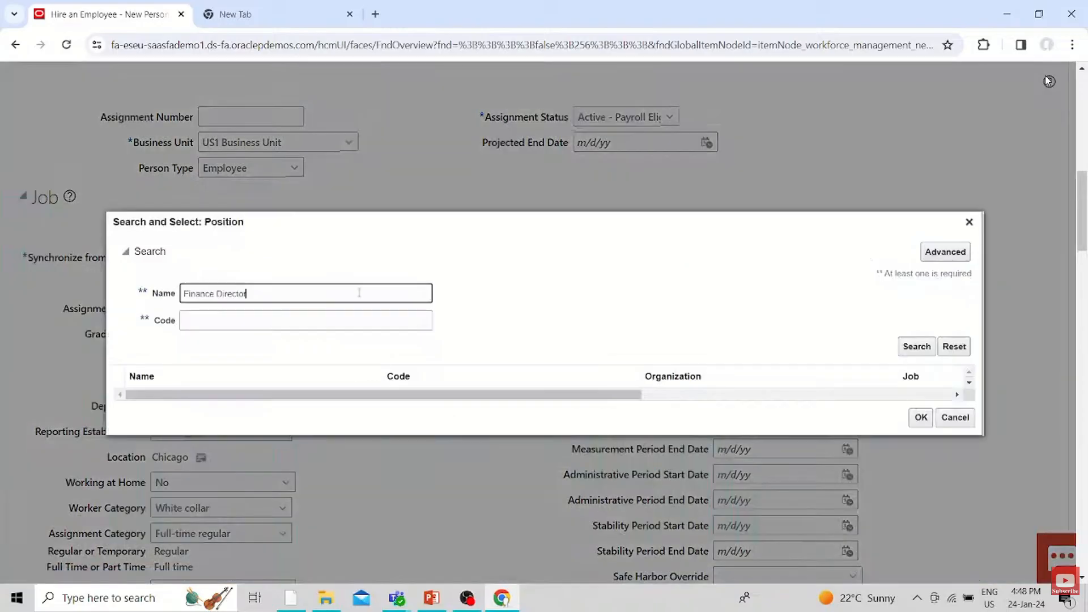
{"action": "type", "text": "HR"}
{"action": "key", "text": "Return"}
{"action": "left_click", "coordinate": [308, 387]}
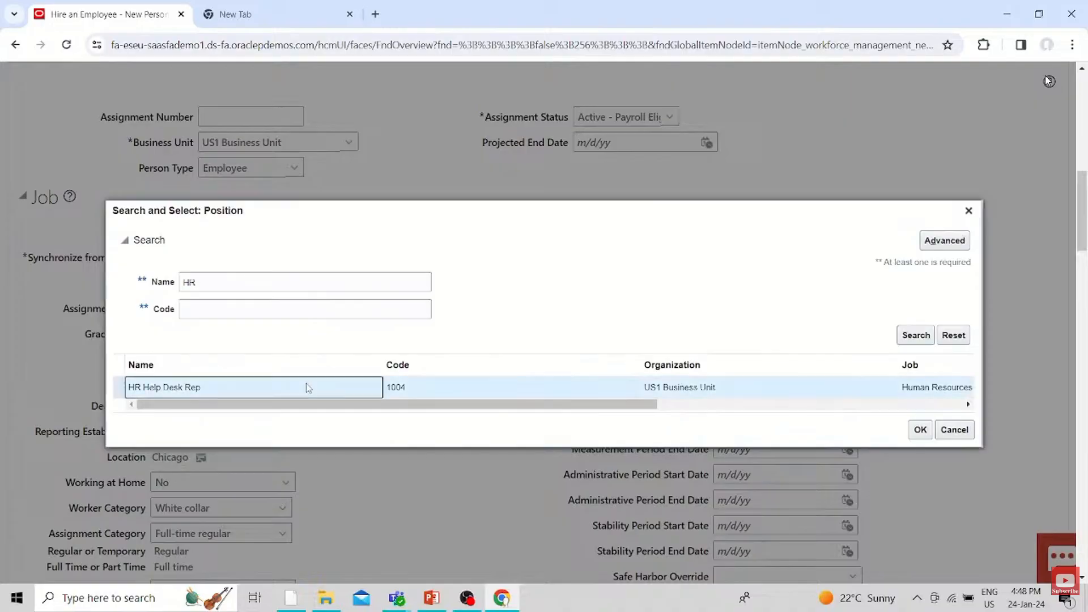
Search the positions for HUMAN instead and assign Human Resources Generalist, code POS025, as the employee's position
{"action": "left_click", "coordinate": [202, 280]}
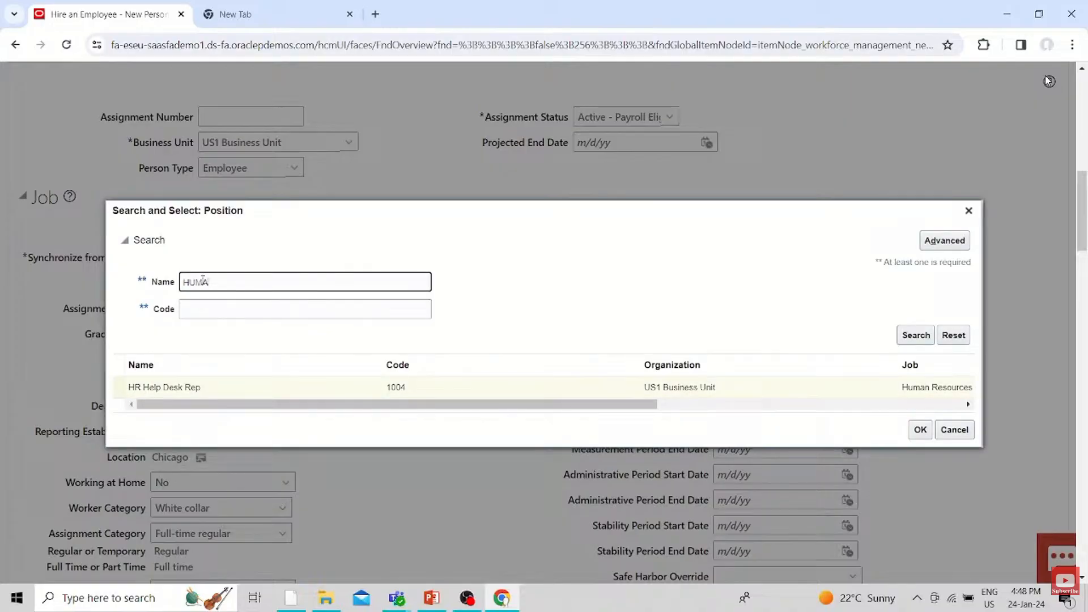
{"action": "type", "text": "UMAN"}
{"action": "key", "text": "Return"}
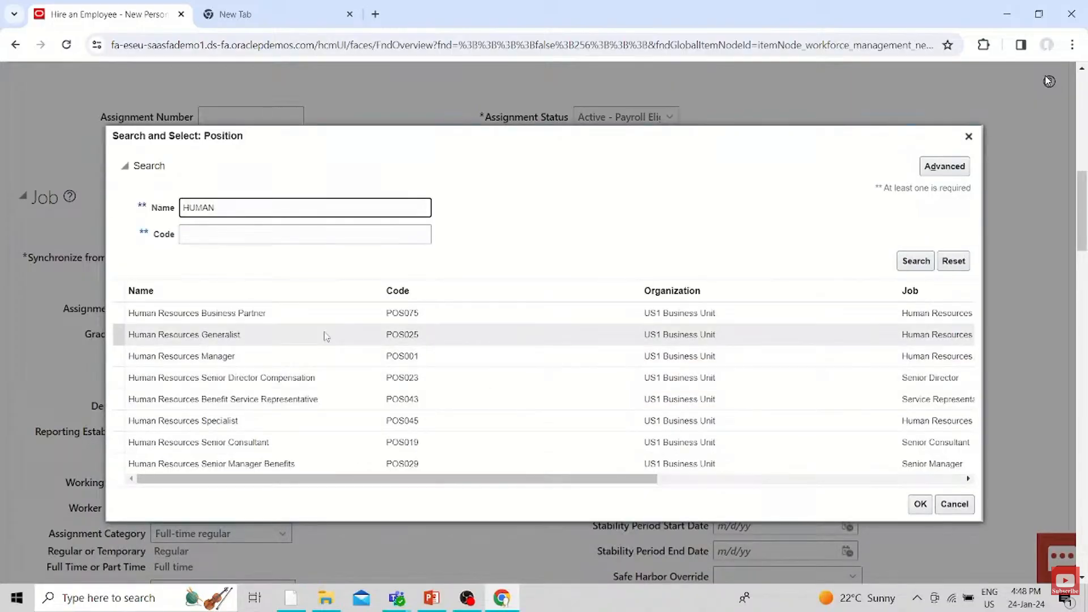
{"action": "left_click", "coordinate": [327, 336]}
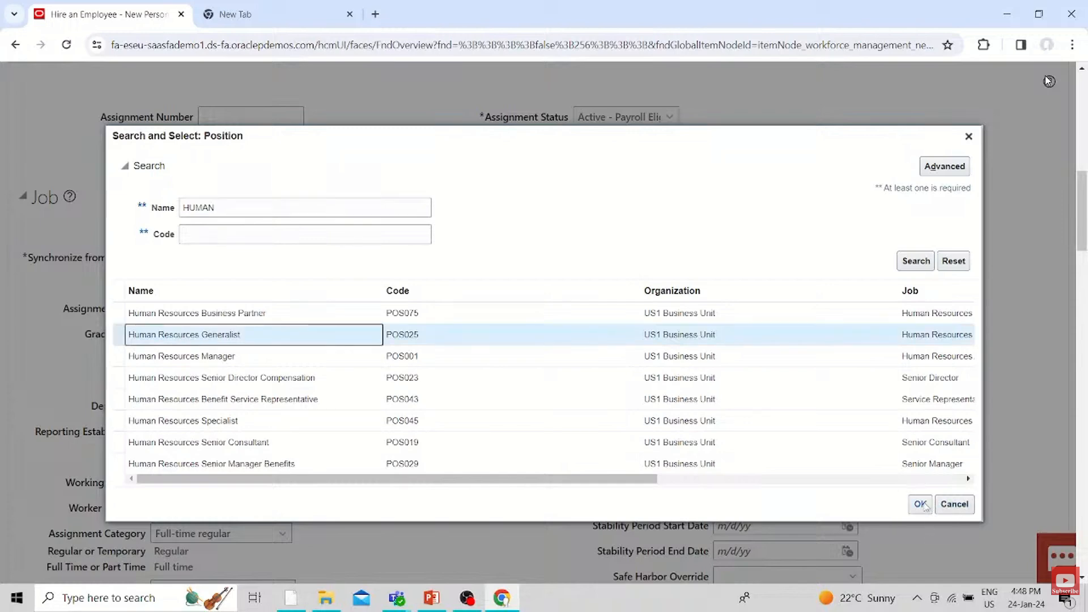
{"action": "left_click", "coordinate": [921, 504]}
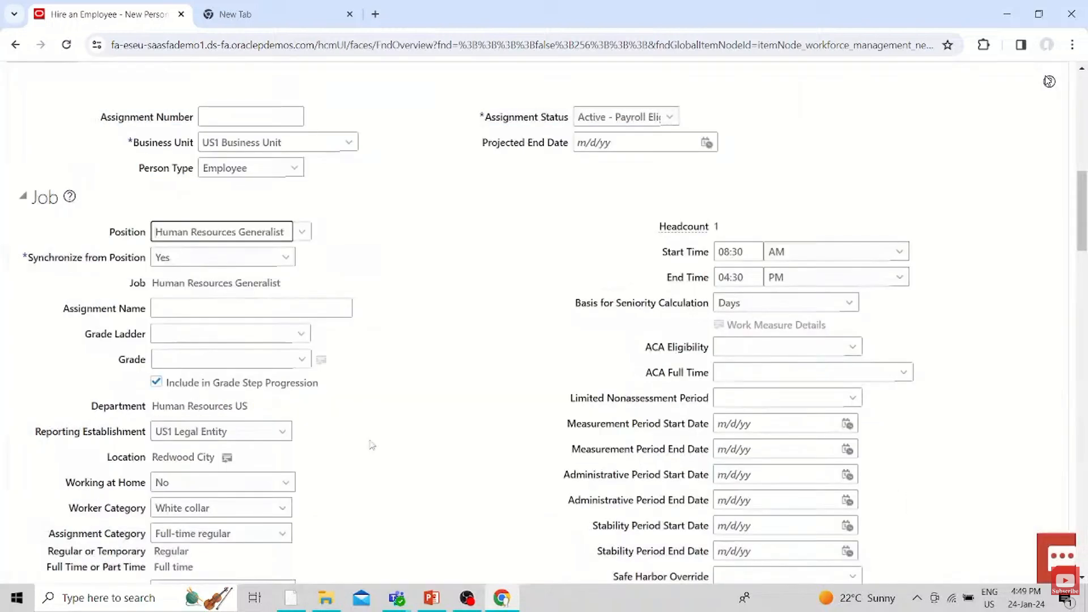
{"action": "scroll", "coordinate": [383, 451], "scroll_direction": "down", "scroll_amount": 15}
{"action": "scroll", "coordinate": [382, 451], "scroll_direction": "down", "scroll_amount": 16}
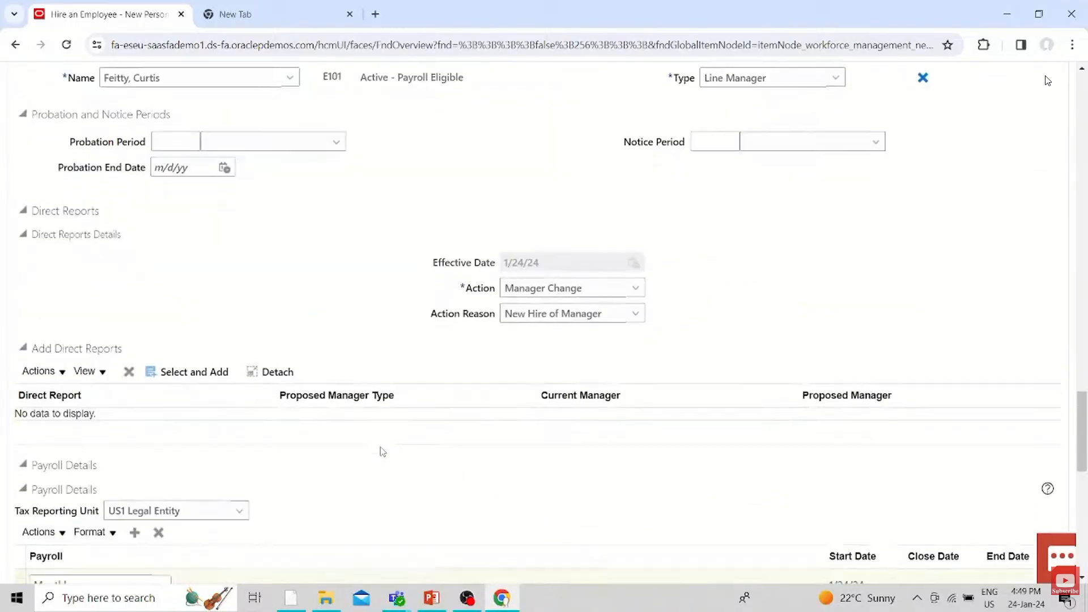
{"action": "scroll", "coordinate": [380, 452], "scroll_direction": "up", "scroll_amount": 17}
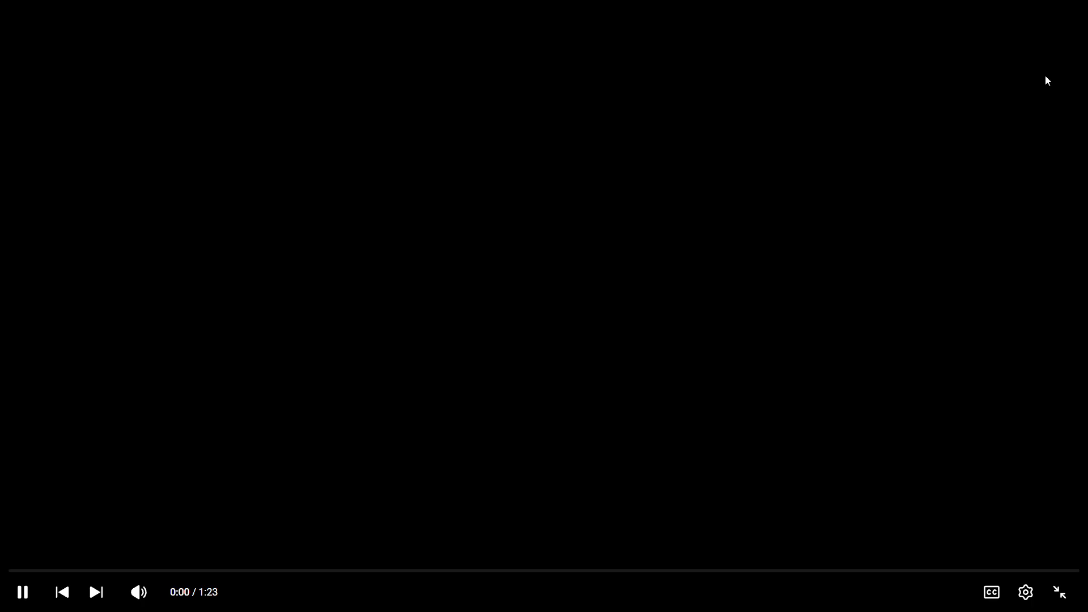
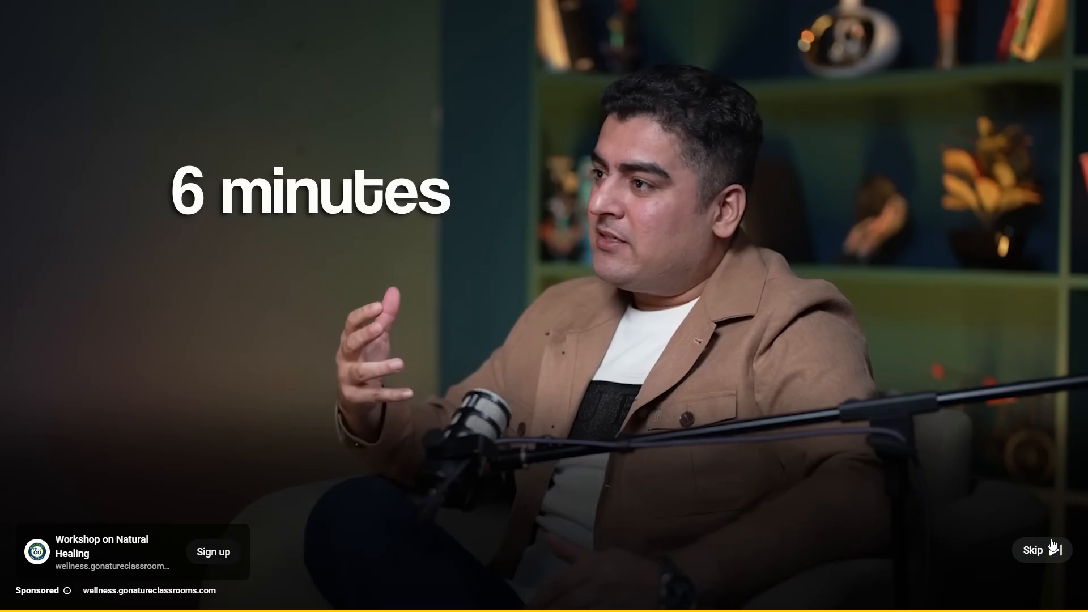
Skip the advertisement and set the assignment's grade to Prof01 in the job details
{"action": "left_click", "coordinate": [1052, 546]}
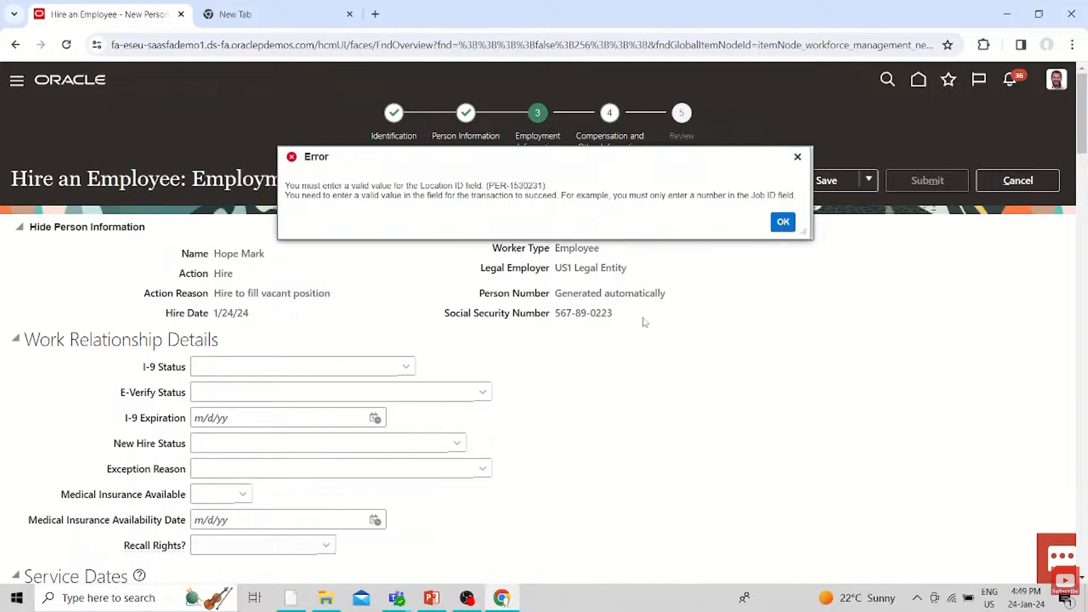
{"action": "scroll", "coordinate": [633, 409], "scroll_direction": "down", "scroll_amount": 4}
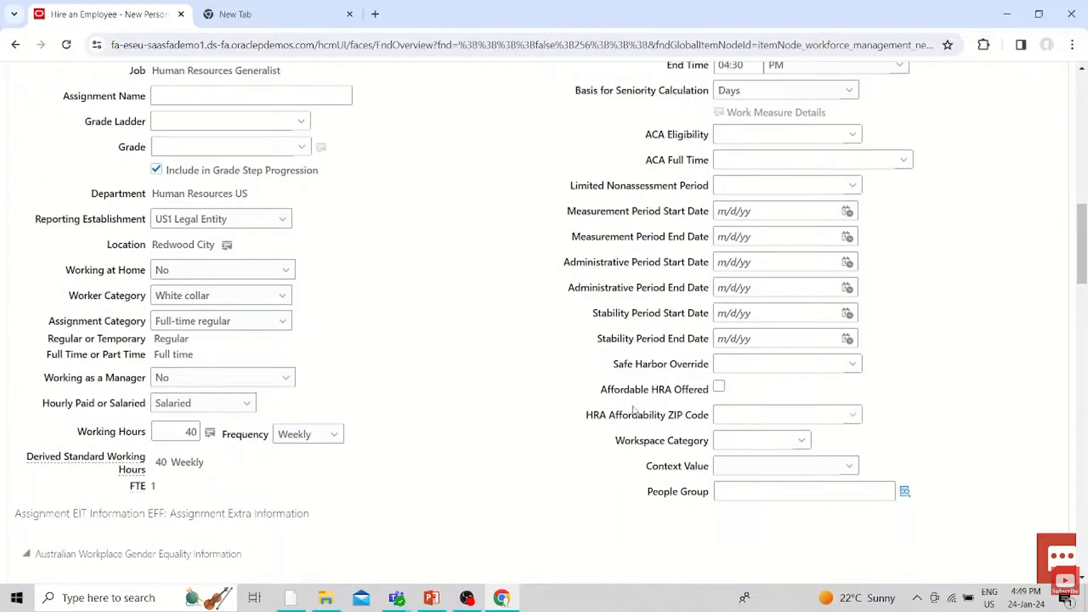
{"action": "scroll", "coordinate": [634, 409], "scroll_direction": "up", "scroll_amount": 4}
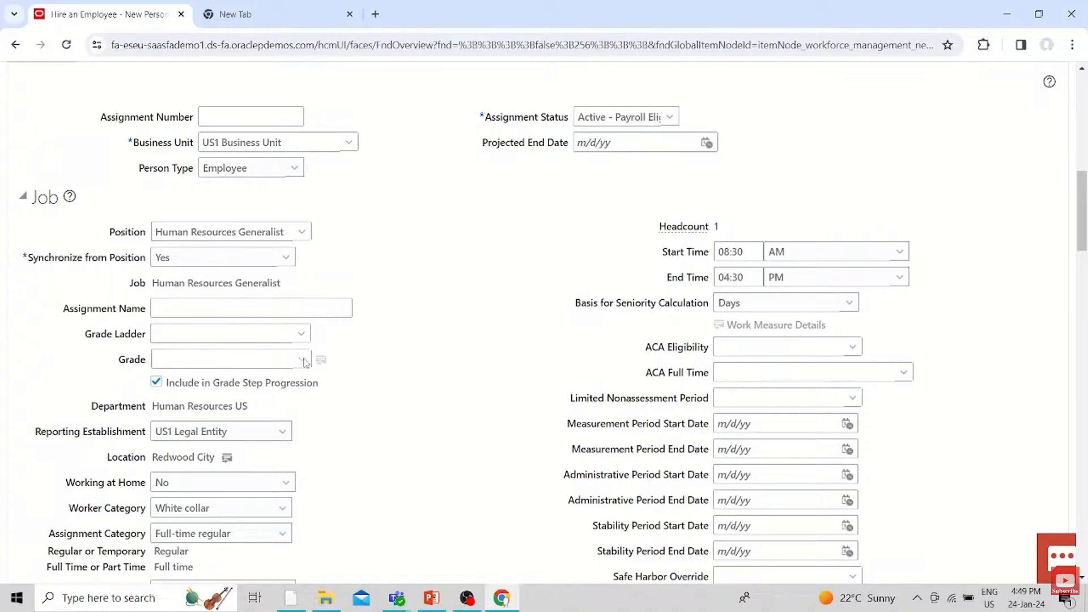
{"action": "left_click", "coordinate": [159, 405]}
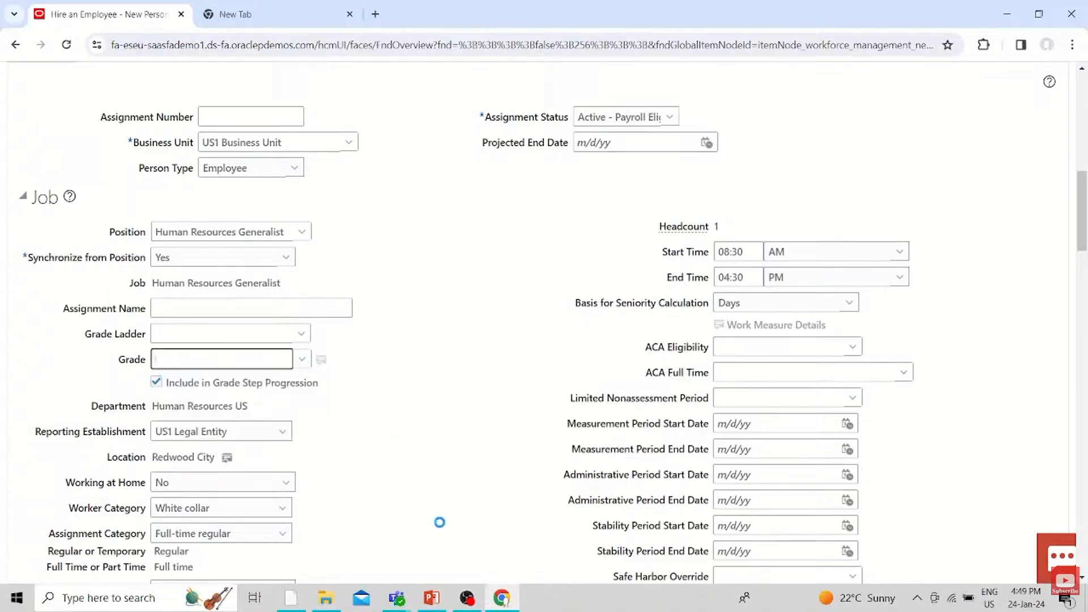
{"action": "scroll", "coordinate": [440, 523], "scroll_direction": "down", "scroll_amount": 20}
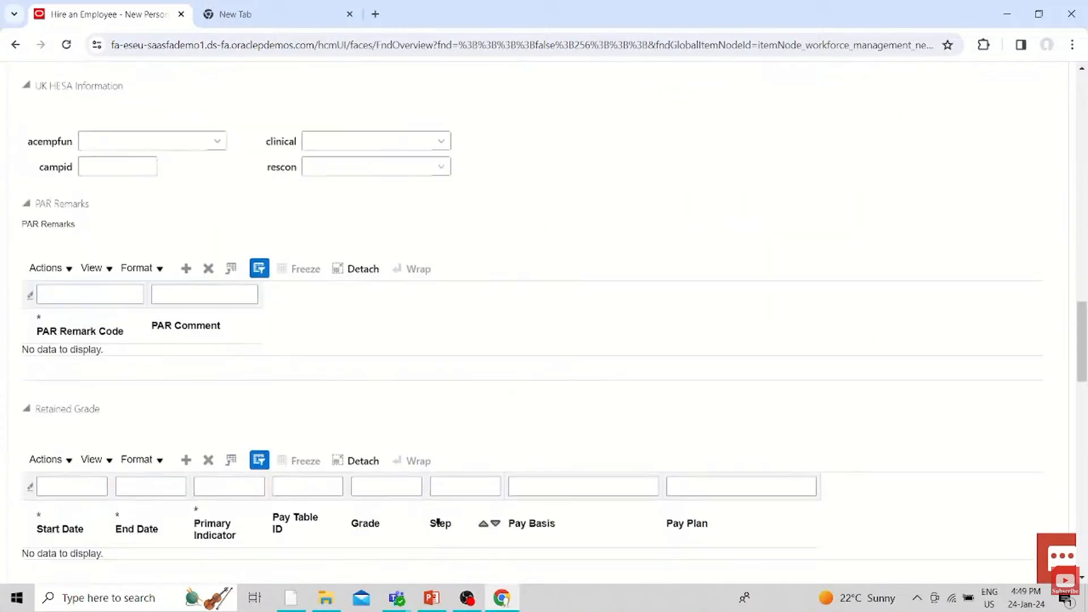
{"action": "scroll", "coordinate": [440, 525], "scroll_direction": "down", "scroll_amount": 6}
{"action": "scroll", "coordinate": [441, 526], "scroll_direction": "up", "scroll_amount": 20}
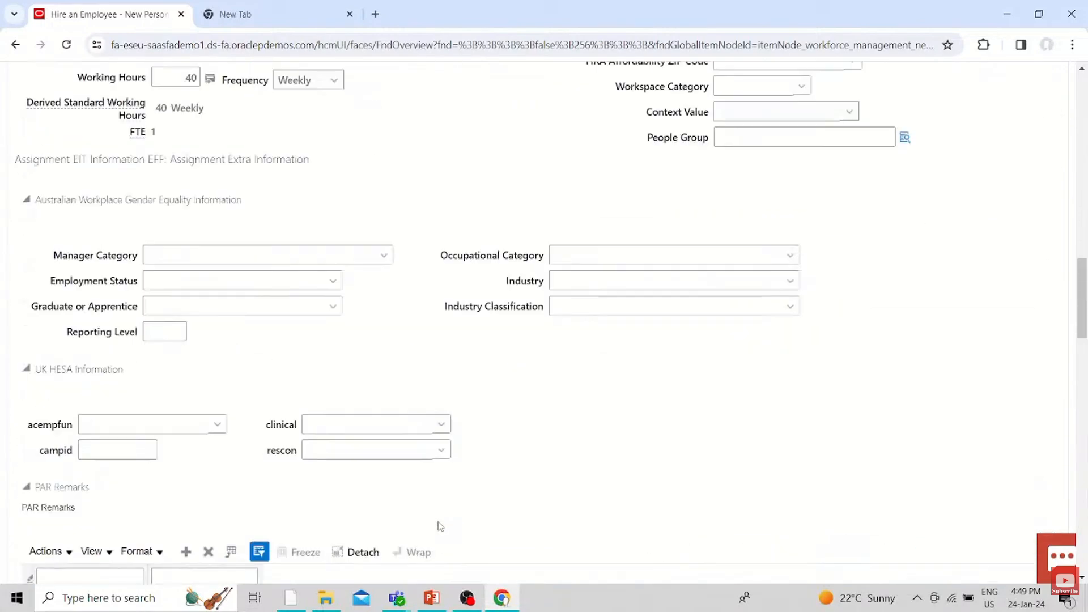
{"action": "scroll", "coordinate": [440, 527], "scroll_direction": "up", "scroll_amount": 4}
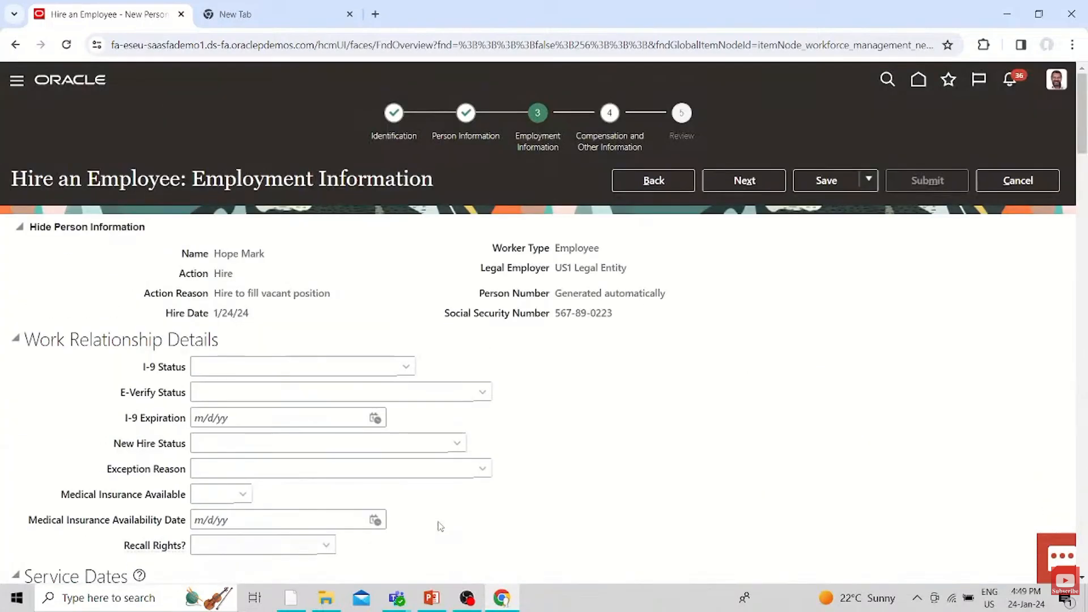
Try to switch from Employment Information to the Person Information stage of the hire and dismiss the error dialog
{"action": "left_click", "coordinate": [467, 113]}
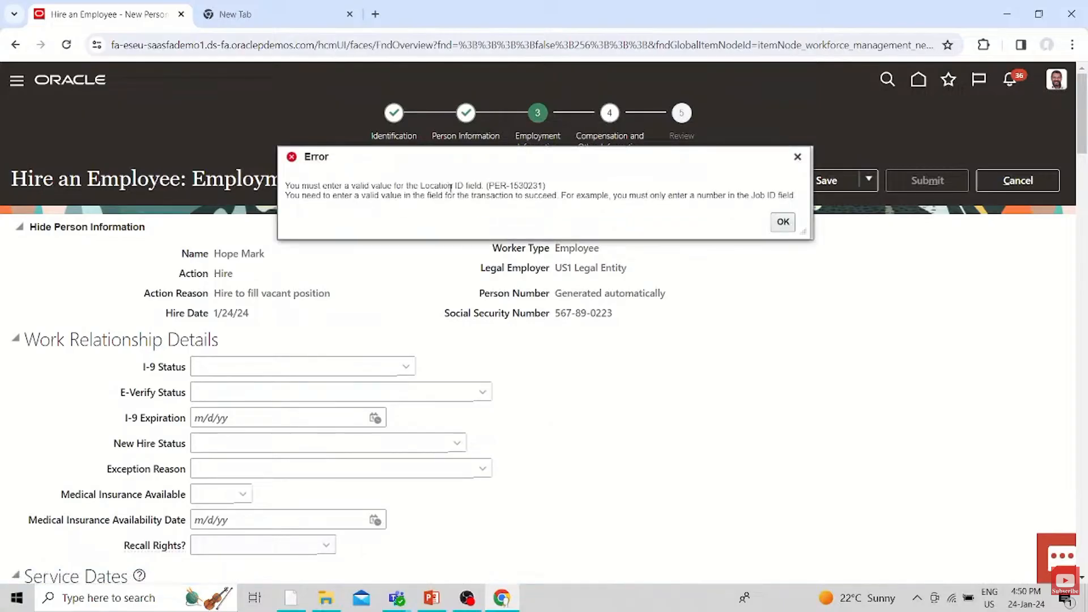
{"action": "scroll", "coordinate": [393, 367], "scroll_direction": "down", "scroll_amount": 15}
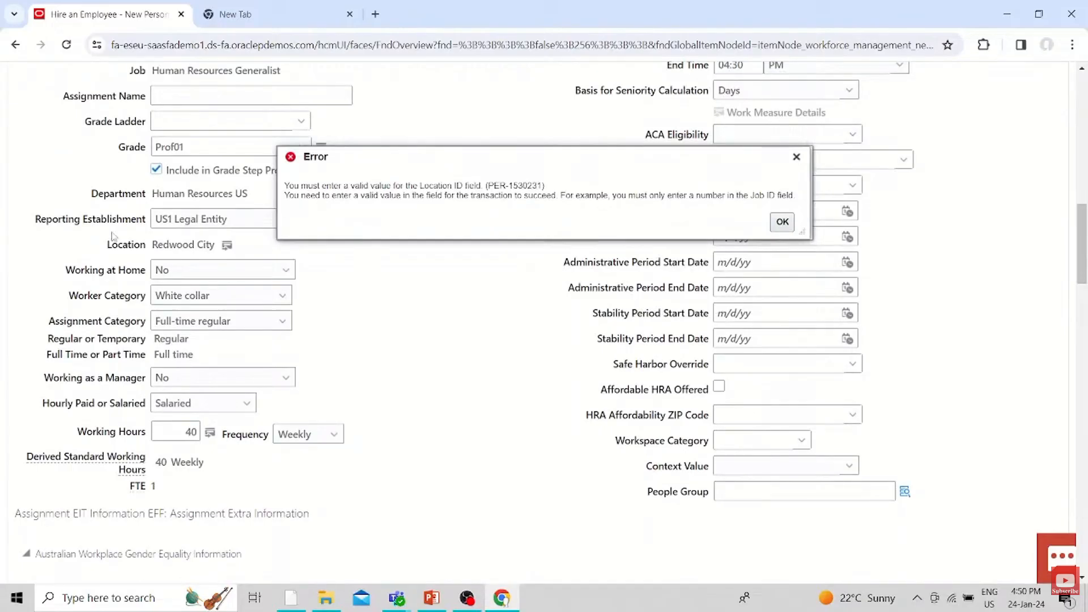
{"action": "left_click", "coordinate": [435, 298]}
{"action": "left_click", "coordinate": [783, 221]}
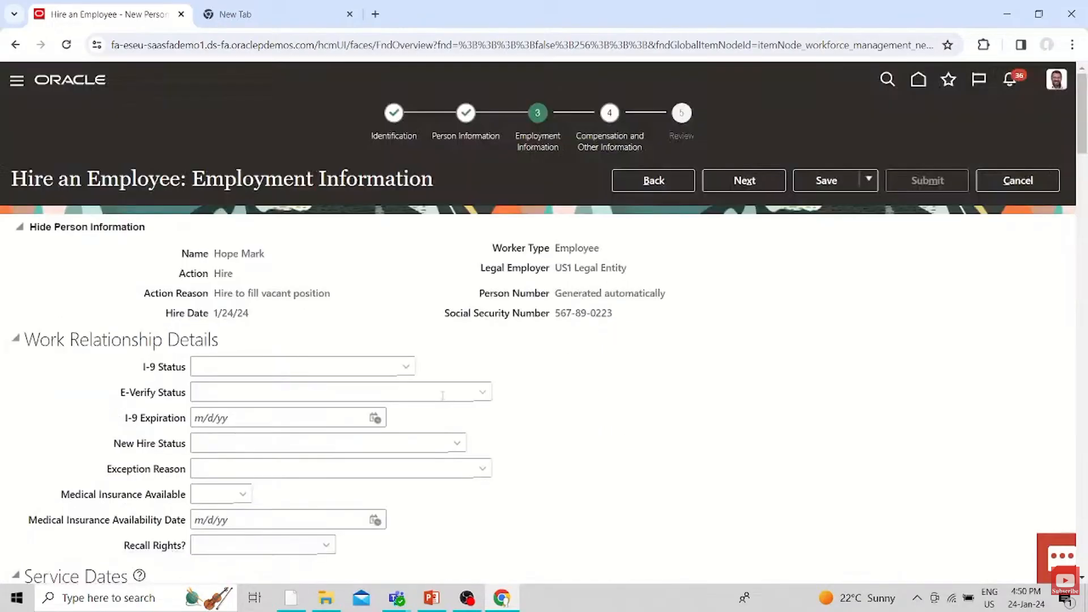
Set the assignment's reporting establishment to Redwood City
{"action": "scroll", "coordinate": [446, 401], "scroll_direction": "down", "scroll_amount": 12}
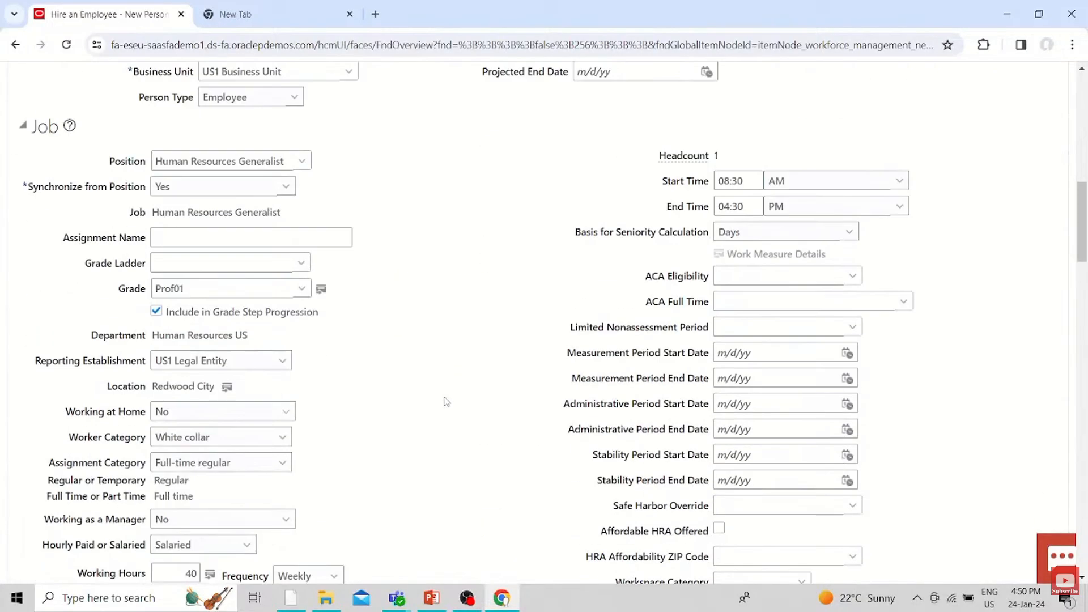
{"action": "scroll", "coordinate": [446, 401], "scroll_direction": "down", "scroll_amount": 3}
{"action": "scroll", "coordinate": [445, 401], "scroll_direction": "up", "scroll_amount": 2}
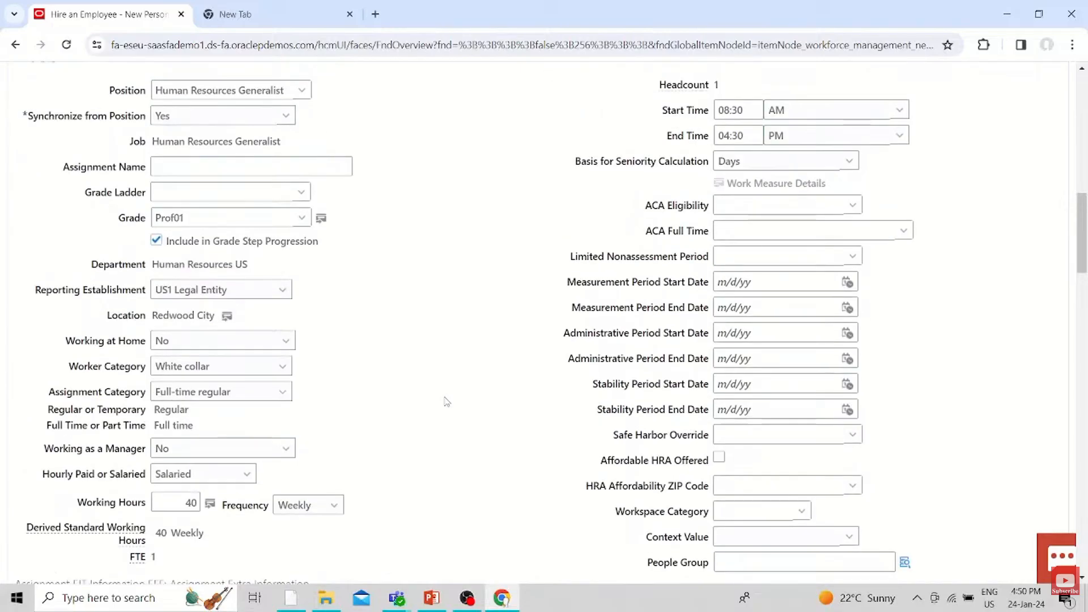
{"action": "scroll", "coordinate": [445, 402], "scroll_direction": "down", "scroll_amount": 3}
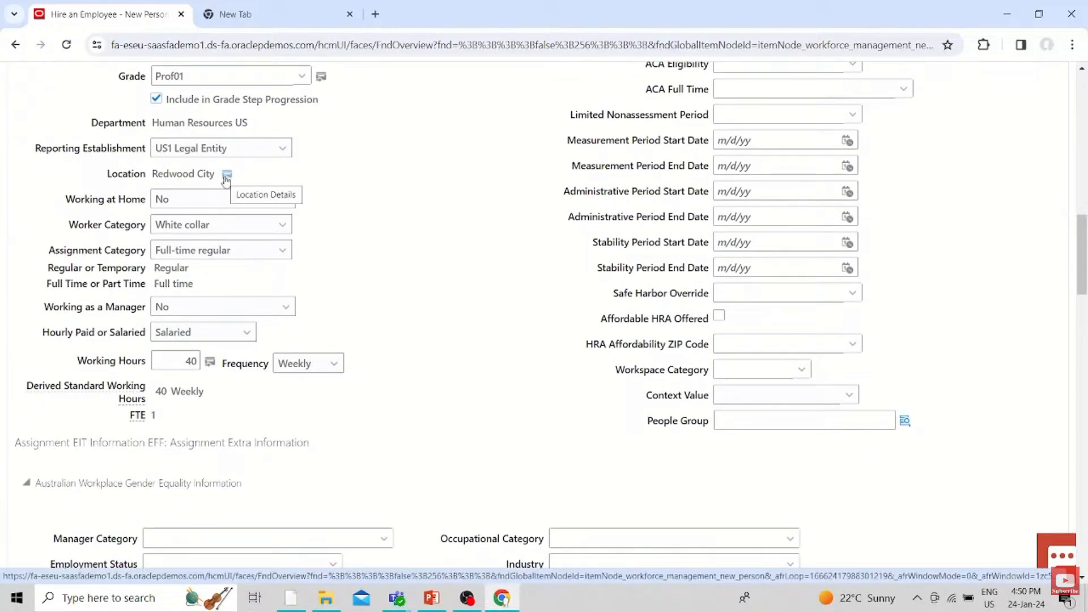
{"action": "left_click", "coordinate": [247, 158]}
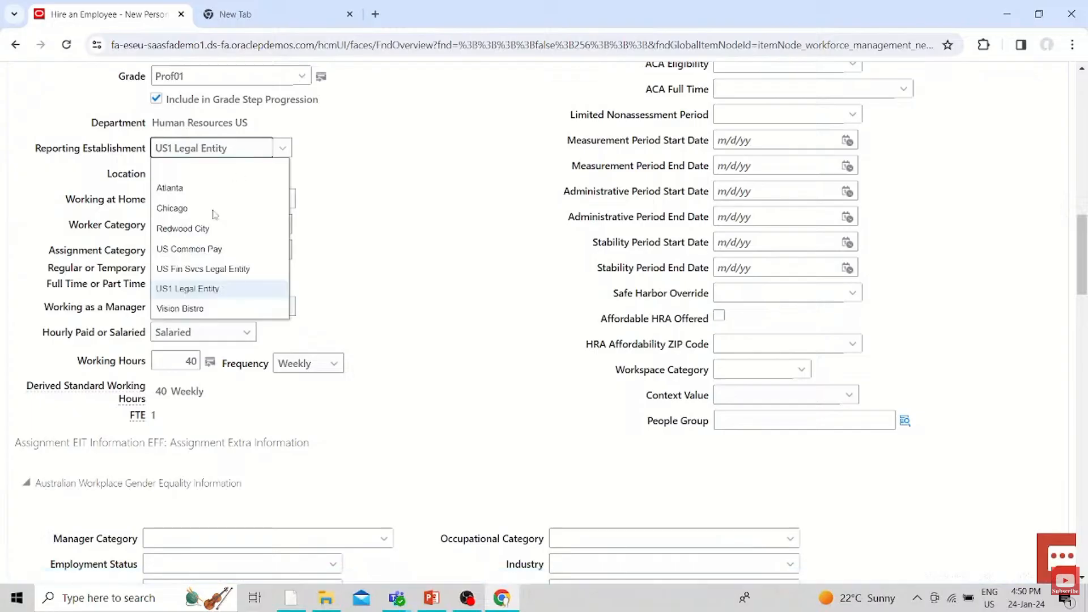
{"action": "left_click", "coordinate": [215, 227]}
Try to advance the hire past Employment Information with the changed reporting establishment and close the error dialog
{"action": "scroll", "coordinate": [469, 273], "scroll_direction": "down", "scroll_amount": 2}
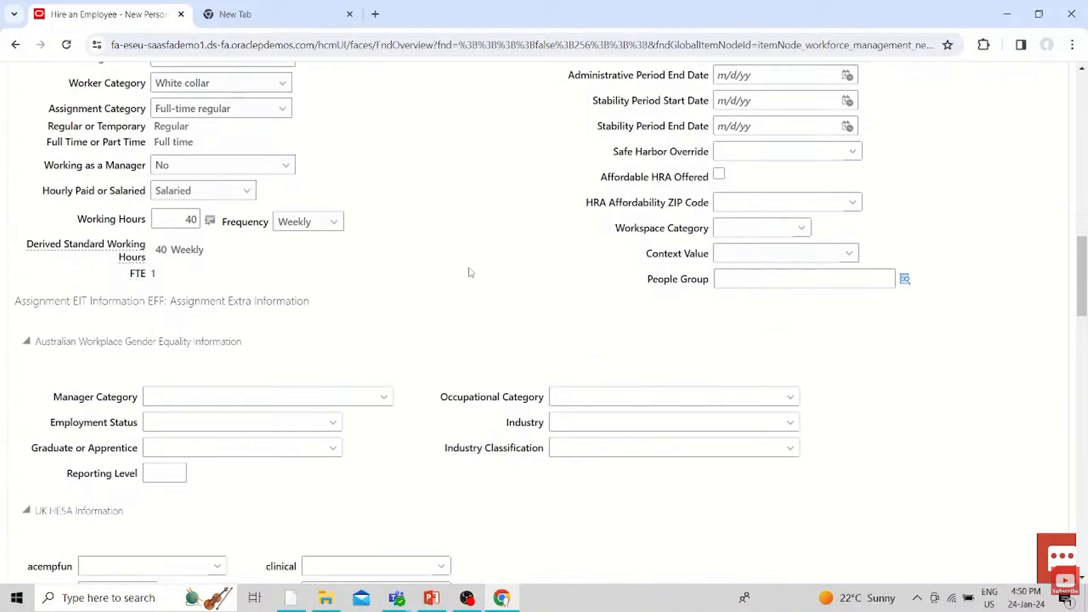
{"action": "scroll", "coordinate": [470, 272], "scroll_direction": "up", "scroll_amount": 15}
{"action": "left_click", "coordinate": [743, 181]}
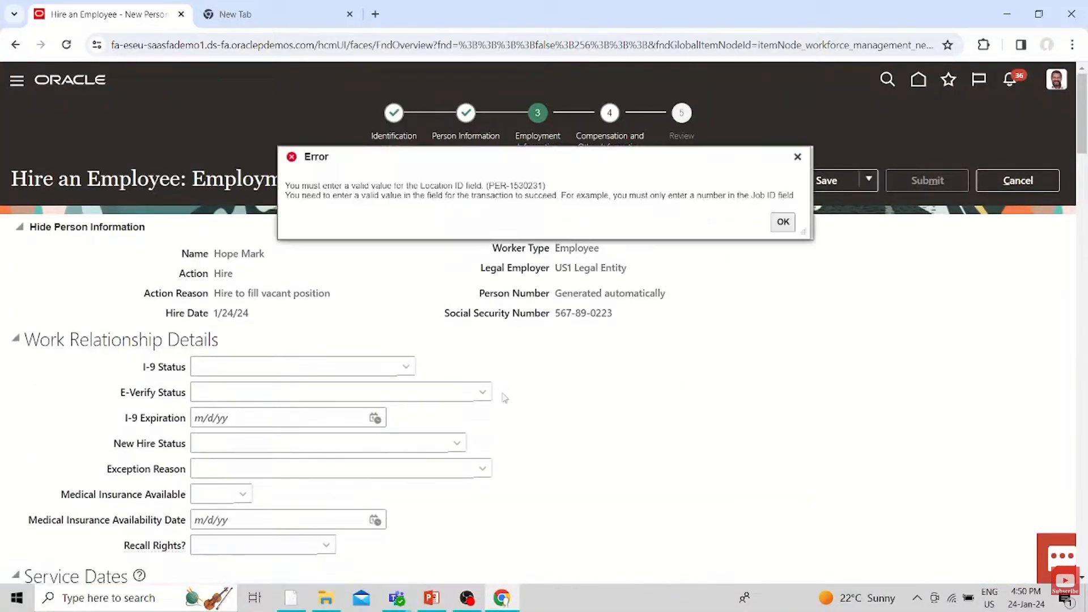
{"action": "left_click", "coordinate": [783, 221]}
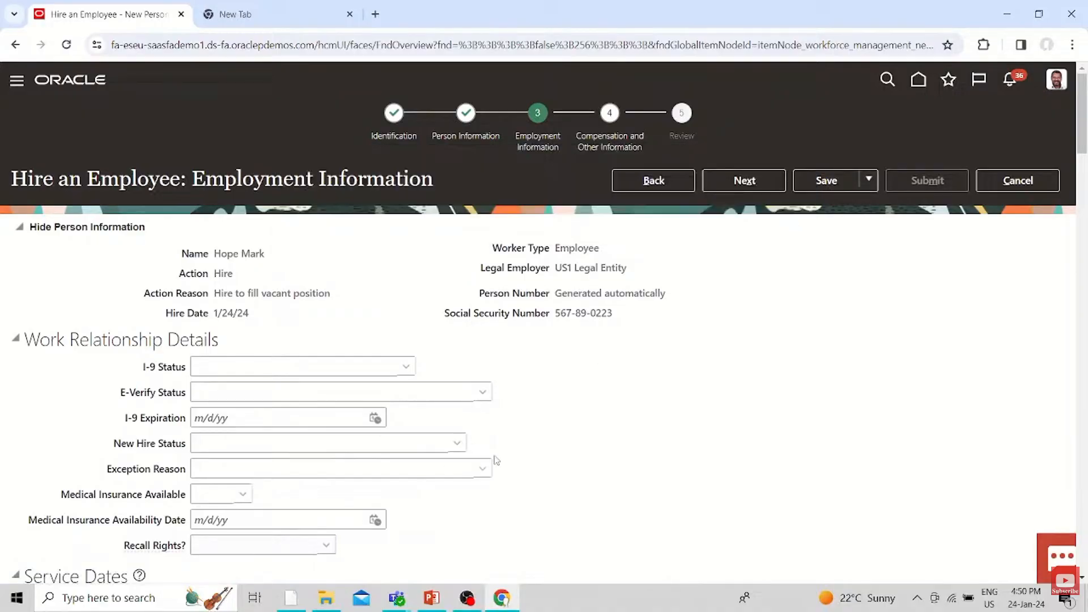
Examine the job, extra information, payroll and collective agreement sections of the assignment for the source of the invalid location value
{"action": "scroll", "coordinate": [497, 460], "scroll_direction": "down", "scroll_amount": 12}
{"action": "scroll", "coordinate": [551, 438], "scroll_direction": "down", "scroll_amount": 5}
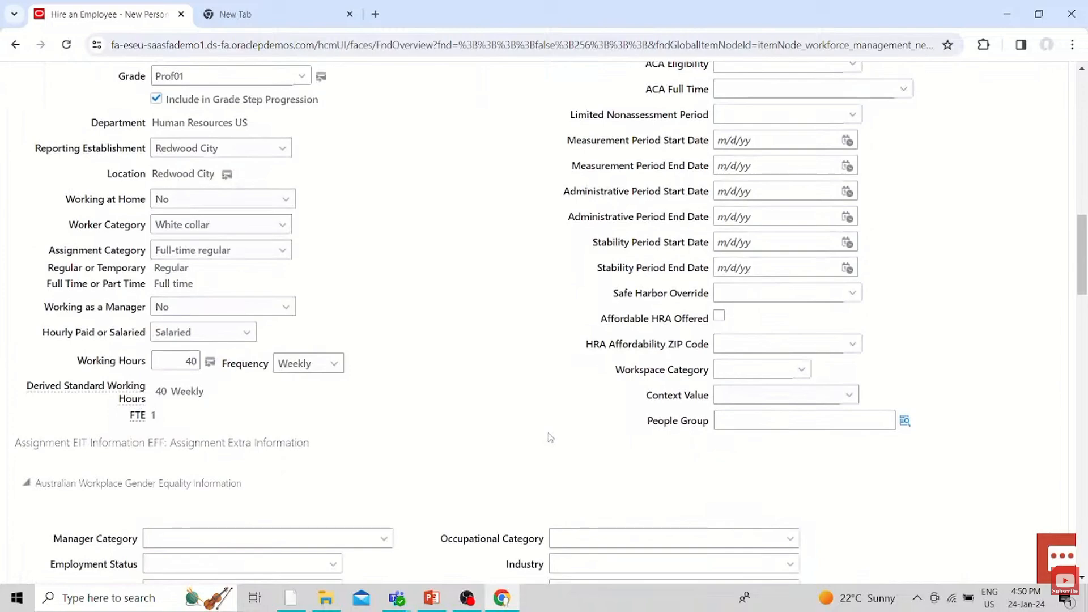
{"action": "scroll", "coordinate": [550, 438], "scroll_direction": "down", "scroll_amount": 3}
{"action": "scroll", "coordinate": [550, 437], "scroll_direction": "up", "scroll_amount": 8}
{"action": "scroll", "coordinate": [550, 437], "scroll_direction": "down", "scroll_amount": 13}
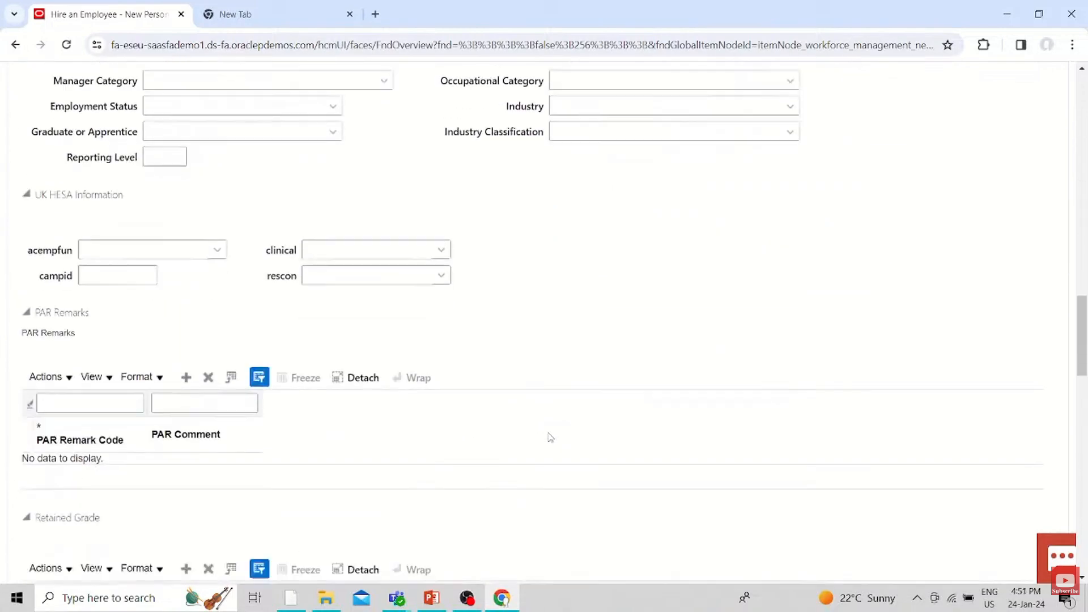
{"action": "scroll", "coordinate": [550, 437], "scroll_direction": "down", "scroll_amount": 15}
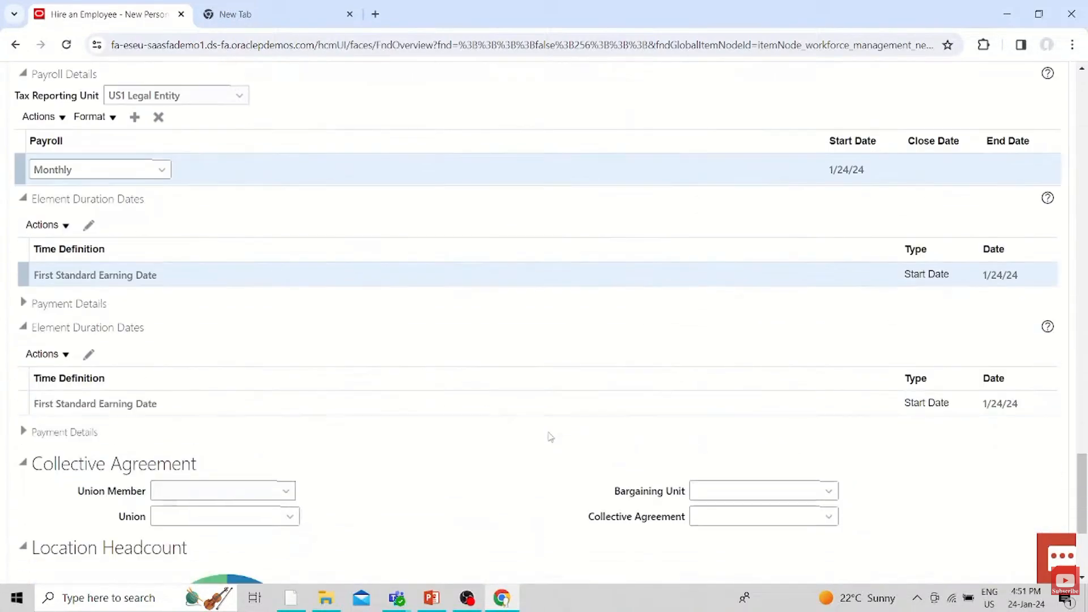
{"action": "scroll", "coordinate": [550, 437], "scroll_direction": "up", "scroll_amount": 15}
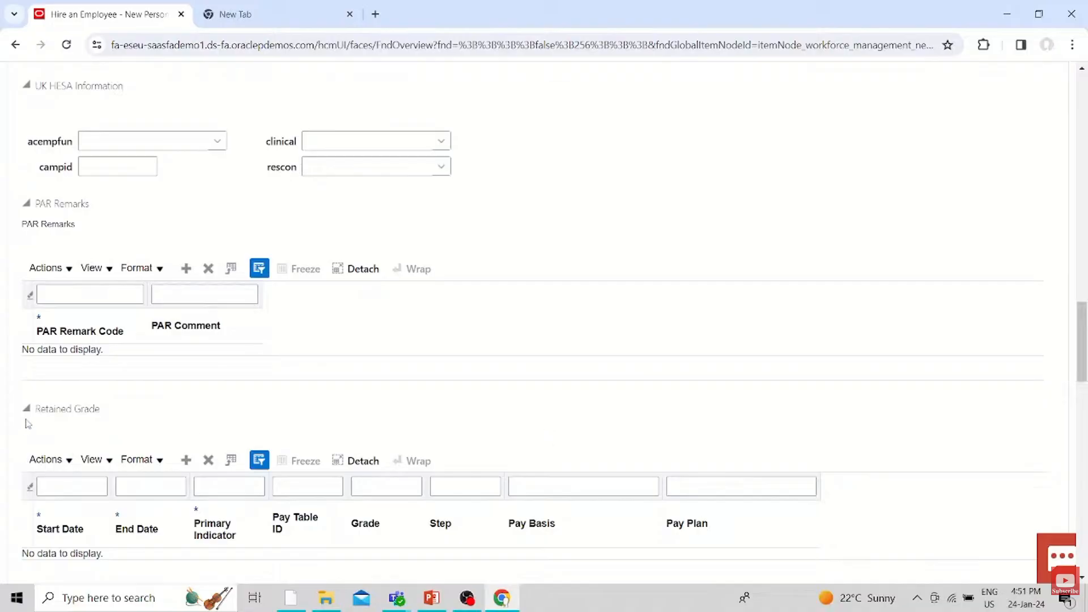
{"action": "scroll", "coordinate": [330, 353], "scroll_direction": "down", "scroll_amount": 2}
{"action": "scroll", "coordinate": [330, 350], "scroll_direction": "up", "scroll_amount": 9}
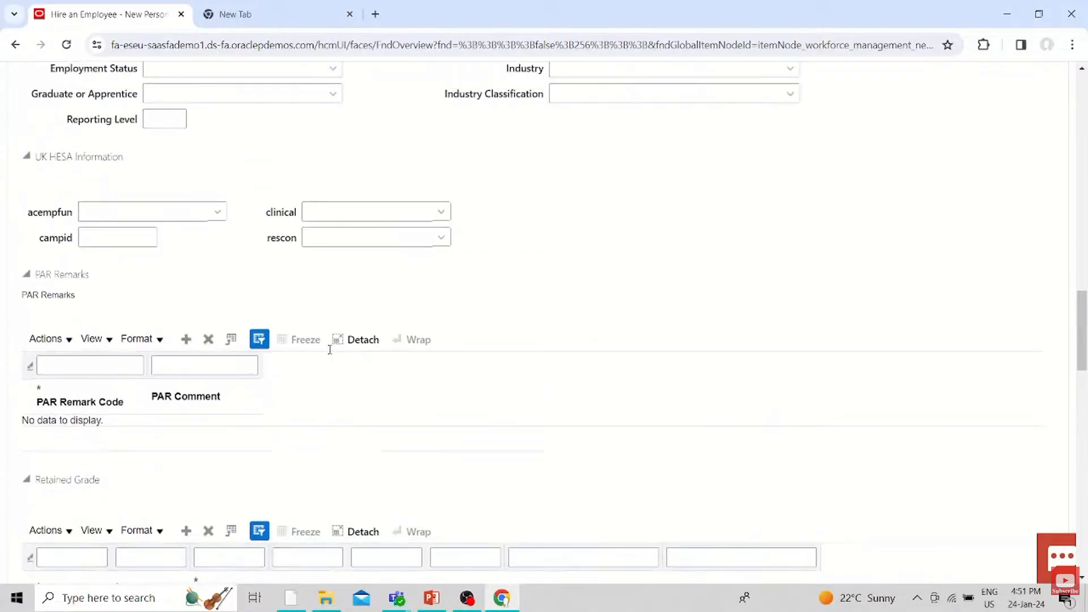
{"action": "scroll", "coordinate": [331, 353], "scroll_direction": "up", "scroll_amount": 5}
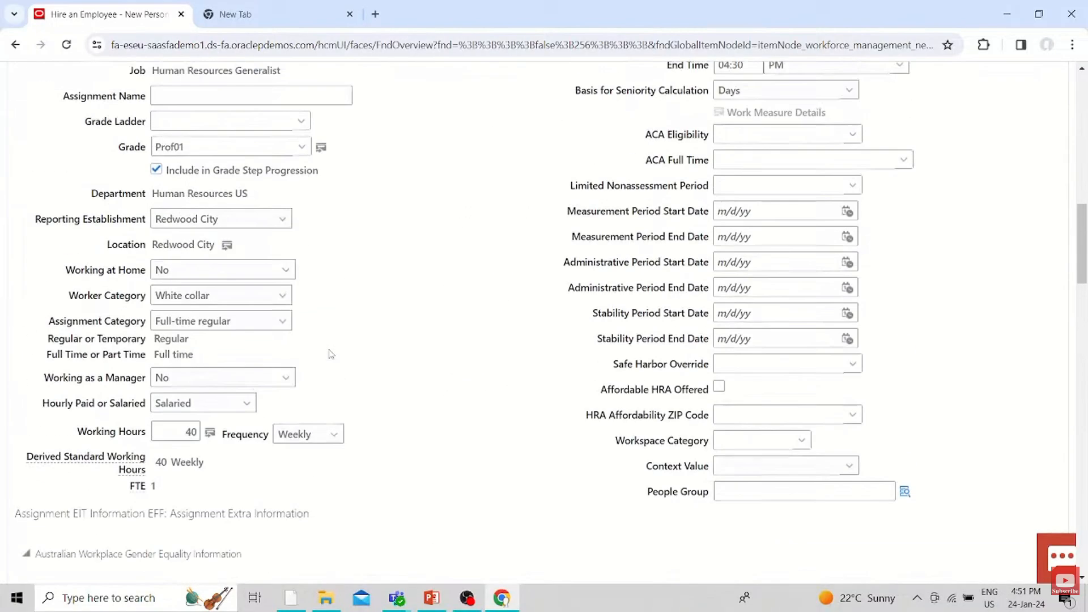
{"action": "scroll", "coordinate": [331, 353], "scroll_direction": "up", "scroll_amount": 4}
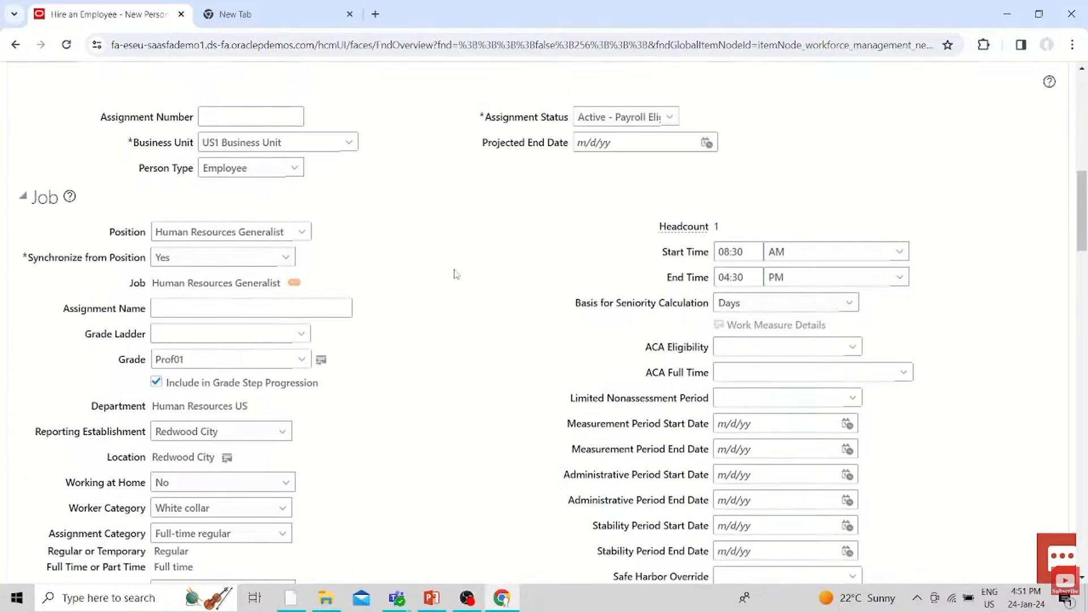
Set Synchronize from Position to No in the assignment's job details
{"action": "left_click", "coordinate": [266, 258]}
{"action": "left_click", "coordinate": [261, 274]}
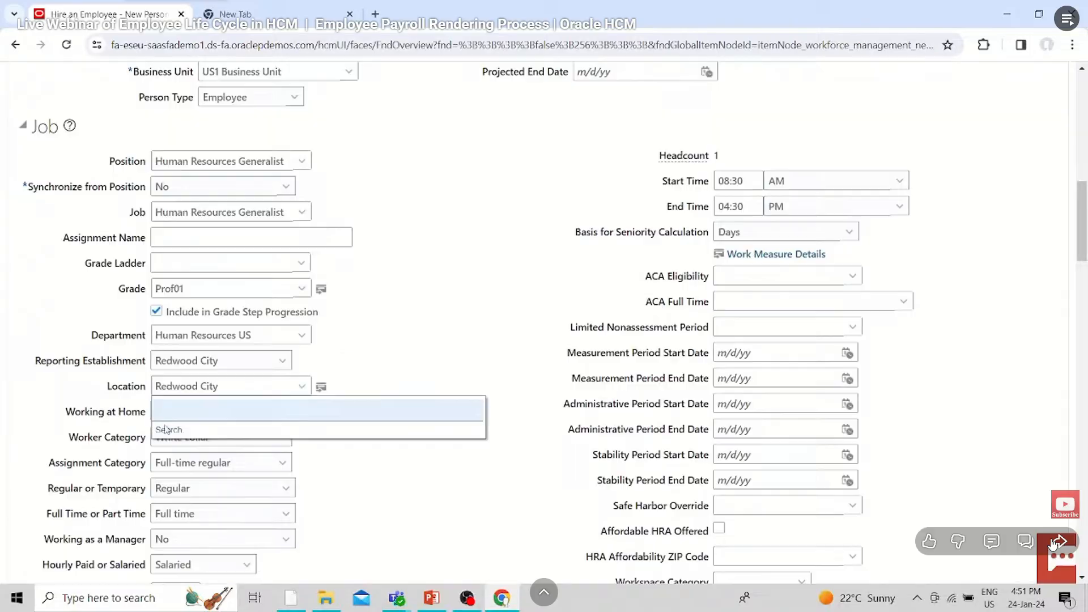
Skip the webinar video forward to about 31:28, where the hire is submitted from the Review stage
{"action": "key", "text": "Right"}
{"action": "key", "text": "Right"}
{"action": "key", "text": "Right"}
{"action": "key", "text": "Right"}
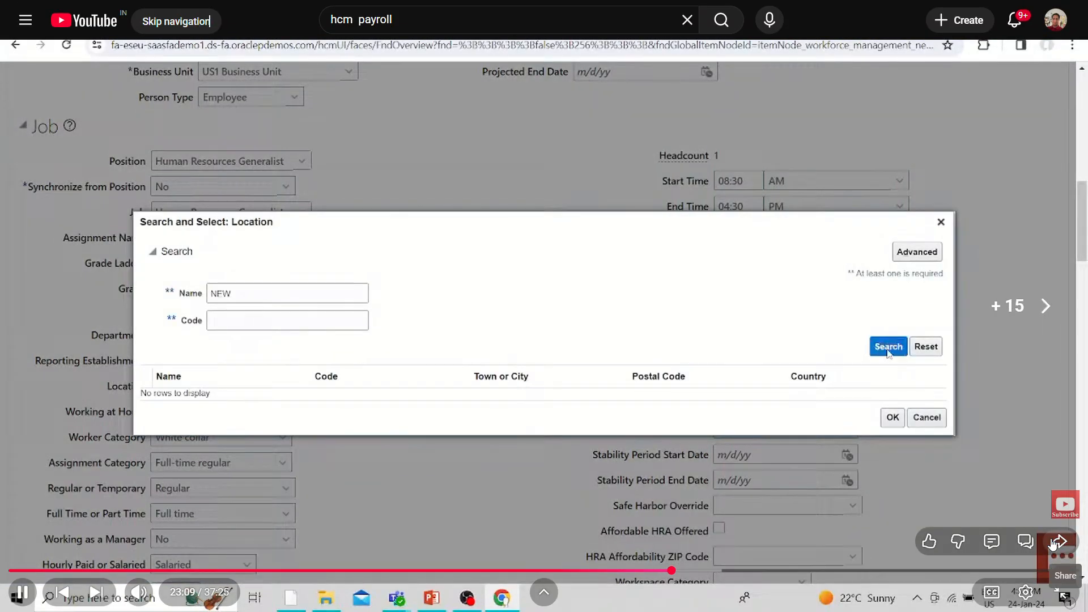
{"action": "key", "text": "Right"}
{"action": "key", "text": "Right"}
{"action": "key", "text": "Right"}
{"action": "key", "text": "Right"}
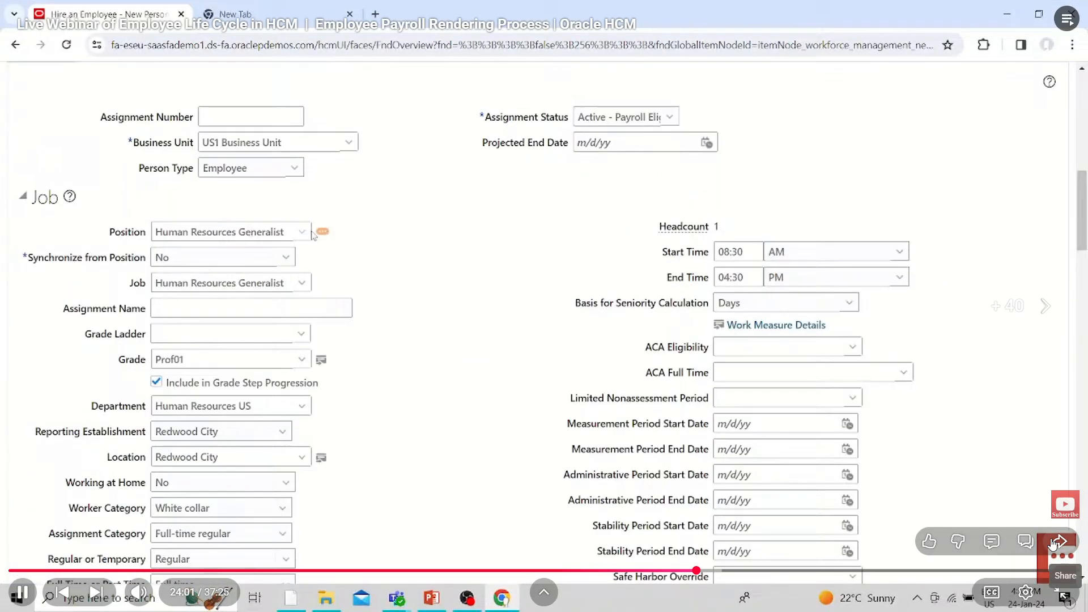
{"action": "key", "text": "Right"}
{"action": "key", "text": "Right"}
{"action": "key", "text": "Right"}
{"action": "key", "text": "Right"}
{"action": "key", "text": "Right"}
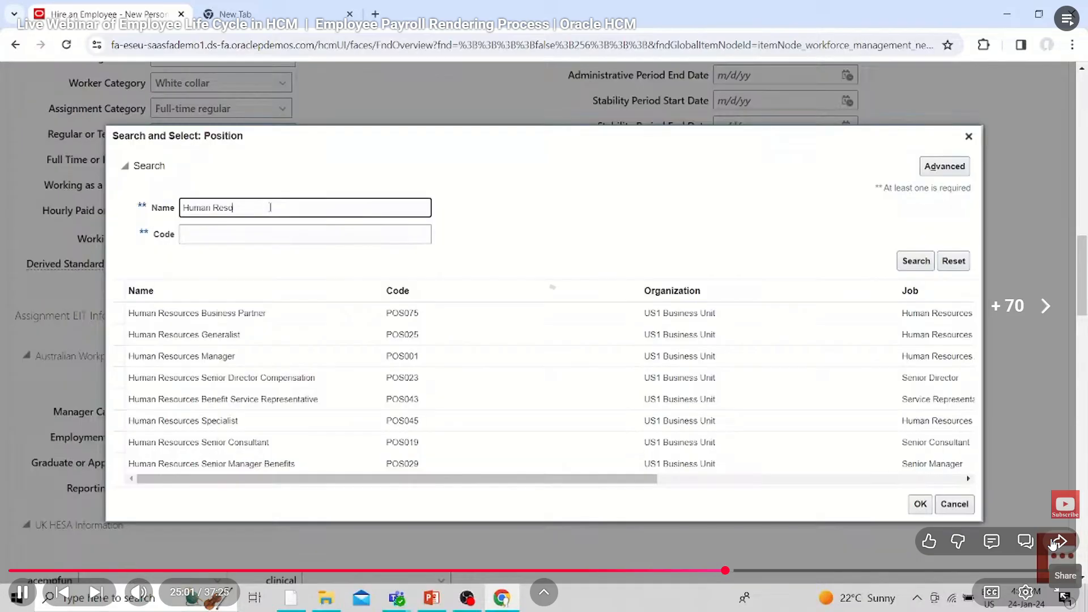
{"action": "key", "text": "Right"}
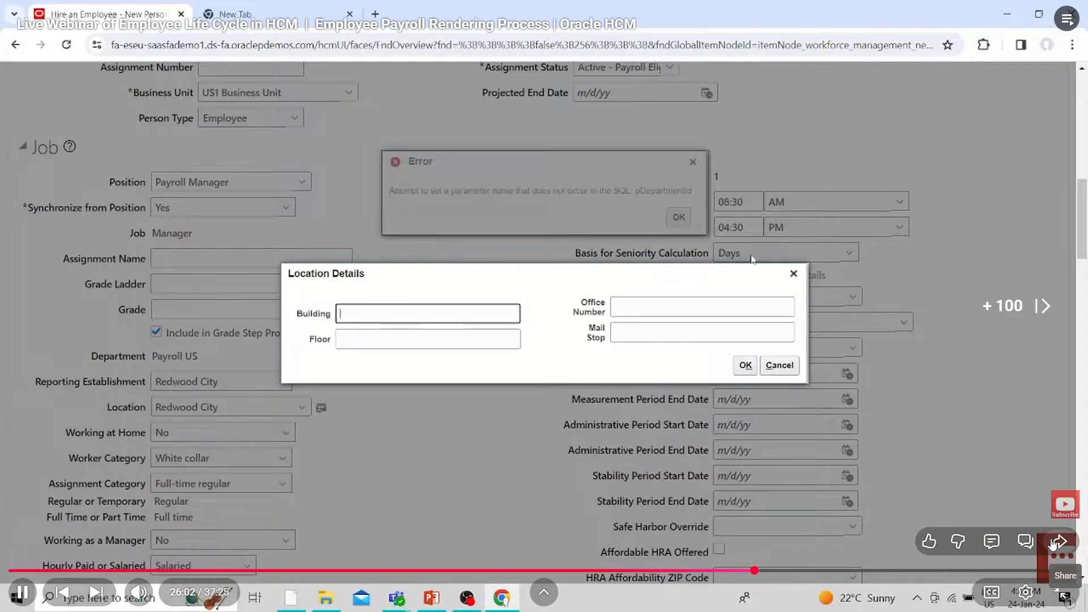
{"action": "key", "text": "Right"}
{"action": "key", "text": "Right"}
{"action": "key", "text": "Right"}
{"action": "key", "text": "Right"}
{"action": "key", "text": "Right"}
{"action": "key", "text": "Right"}
{"action": "key", "text": "Right"}
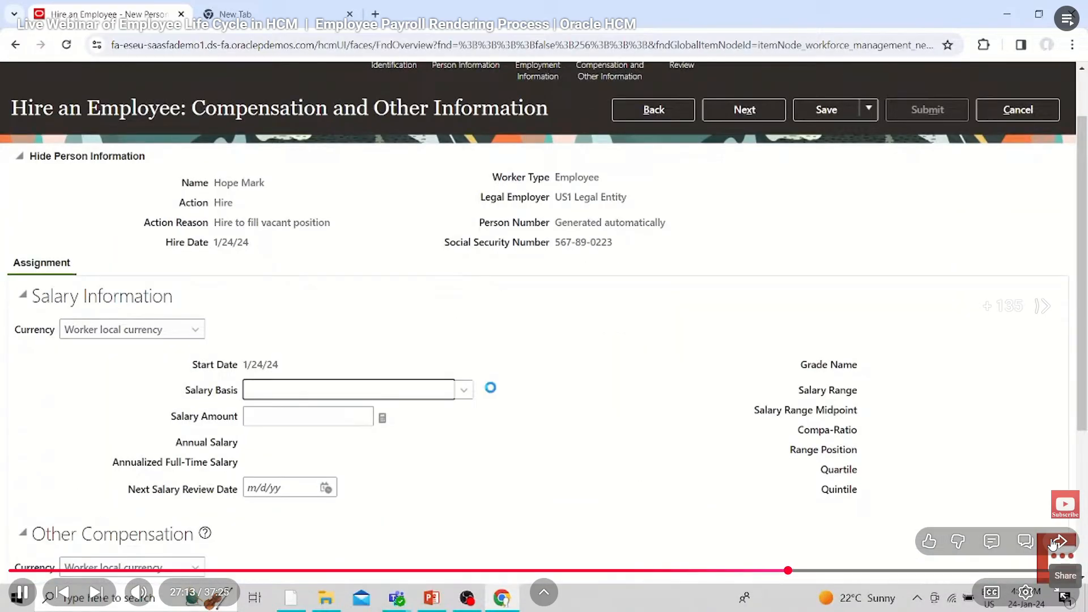
{"action": "key", "text": "Right"}
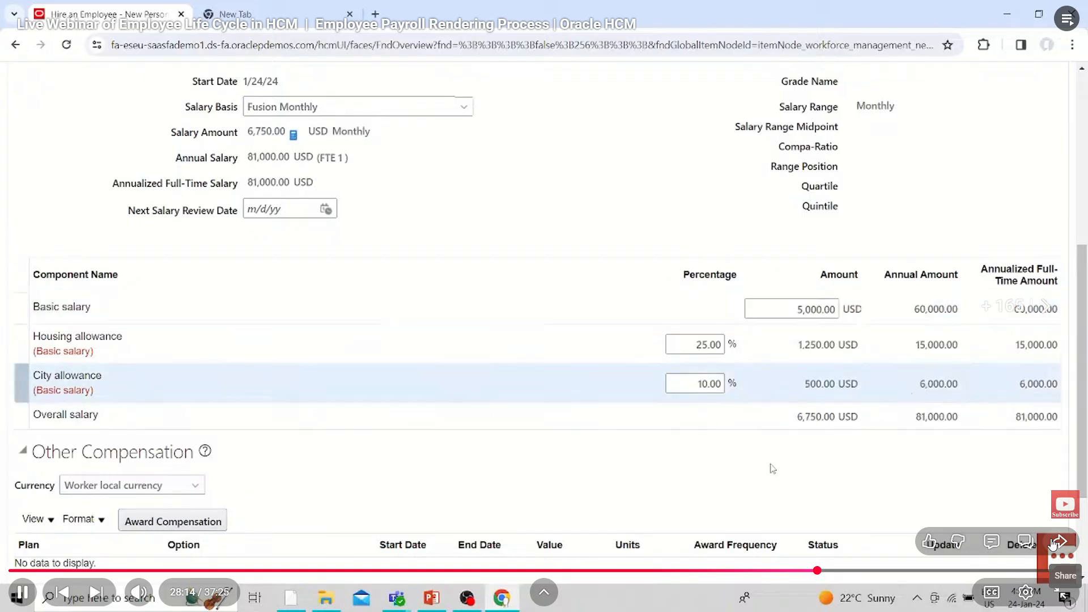
{"action": "key", "text": "Right"}
{"action": "key", "text": "Right"}
{"action": "key", "text": "Right"}
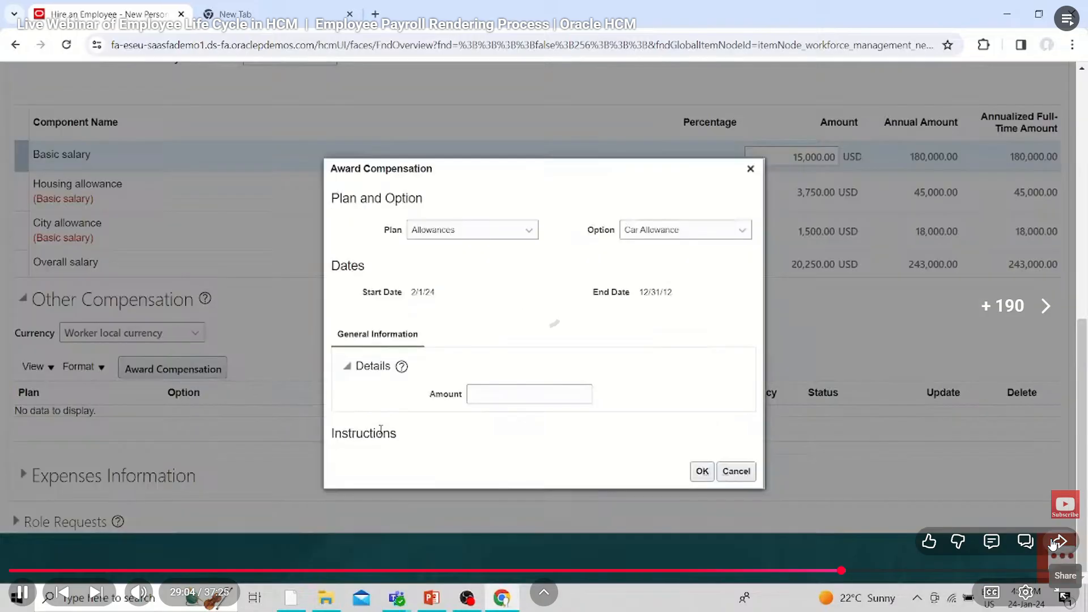
{"action": "key", "text": "Right"}
{"action": "key", "text": "Right"}
{"action": "key", "text": "Right"}
{"action": "key", "text": "Right"}
{"action": "key", "text": "Right"}
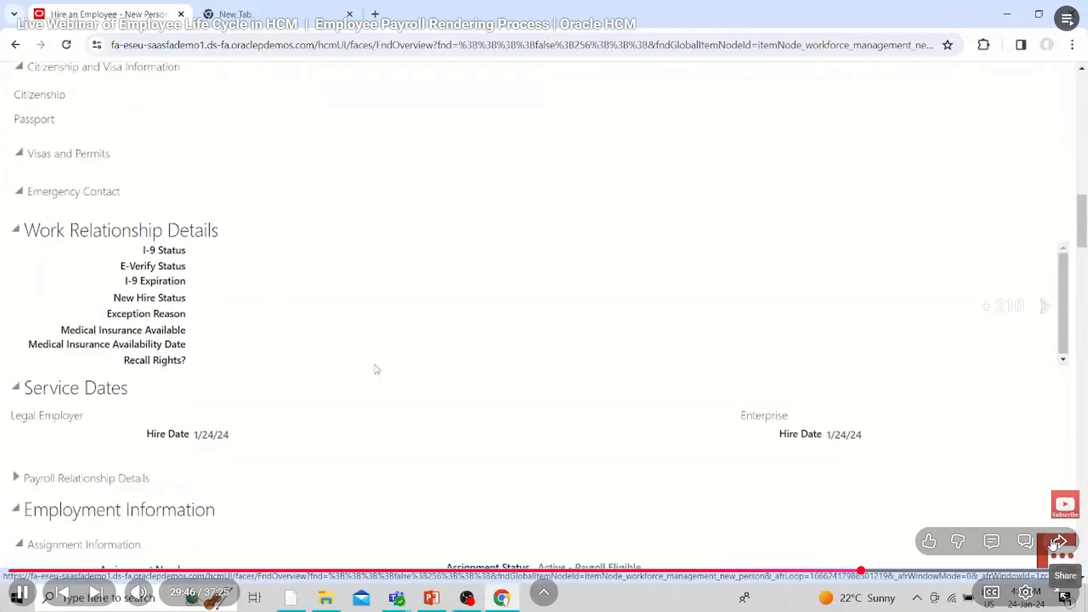
{"action": "key", "text": "Right"}
{"action": "key", "text": "Right"}
{"action": "key", "text": "Right"}
{"action": "key", "text": "Right"}
{"action": "key", "text": "Right"}
{"action": "key", "text": "Right"}
{"action": "key", "text": "Right"}
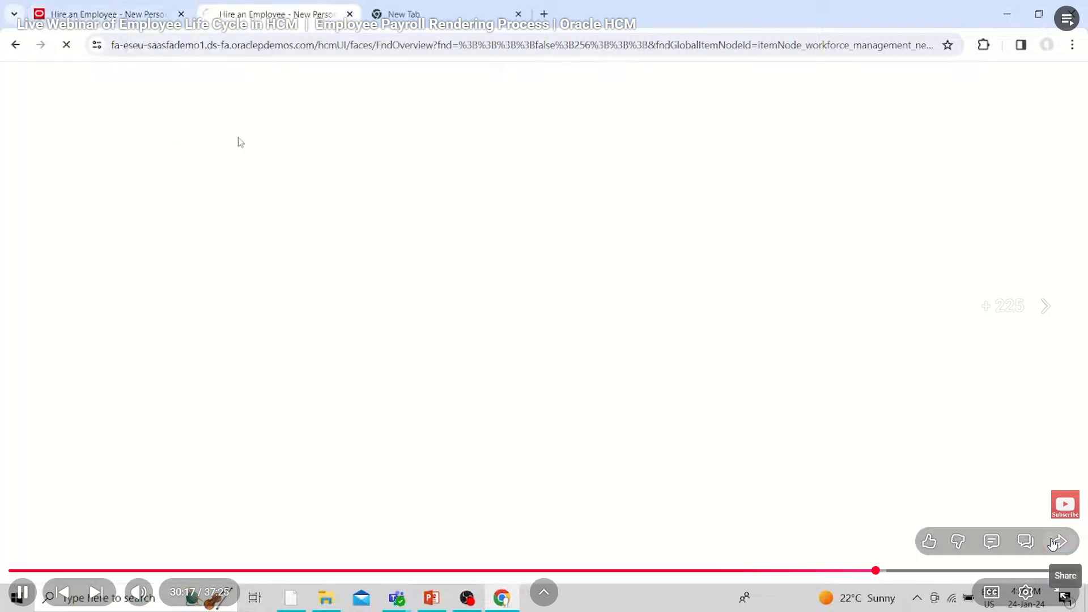
{"action": "key", "text": "Right"}
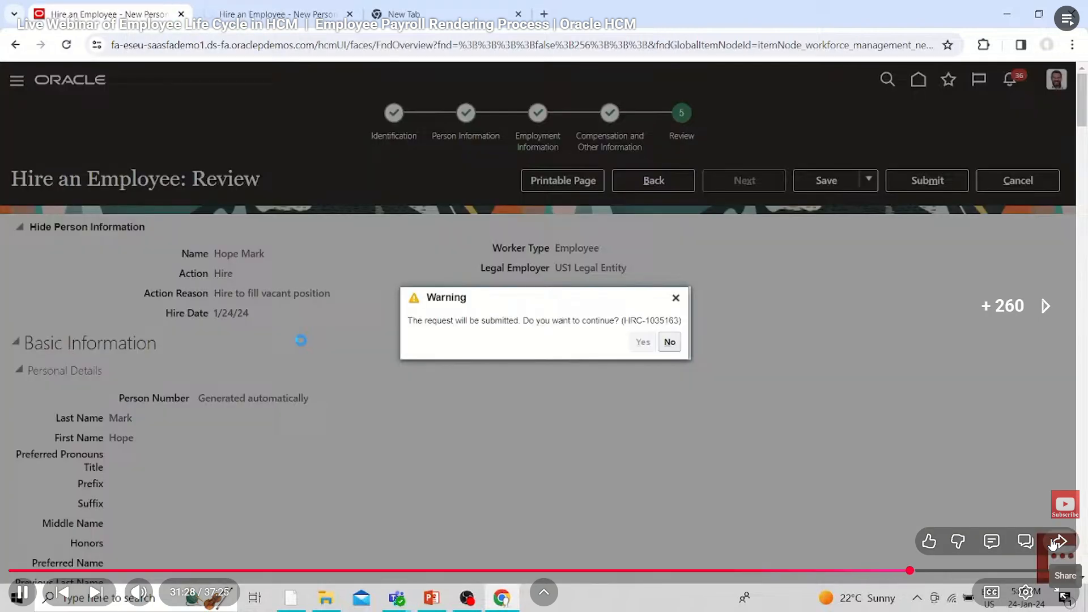
Skip the webinar video forward to about 33:06, where the QuickPay tasks are located after the hire is submitted
{"action": "key", "text": "Right"}
{"action": "key", "text": "Right"}
{"action": "key", "text": "Right"}
{"action": "key", "text": "Right"}
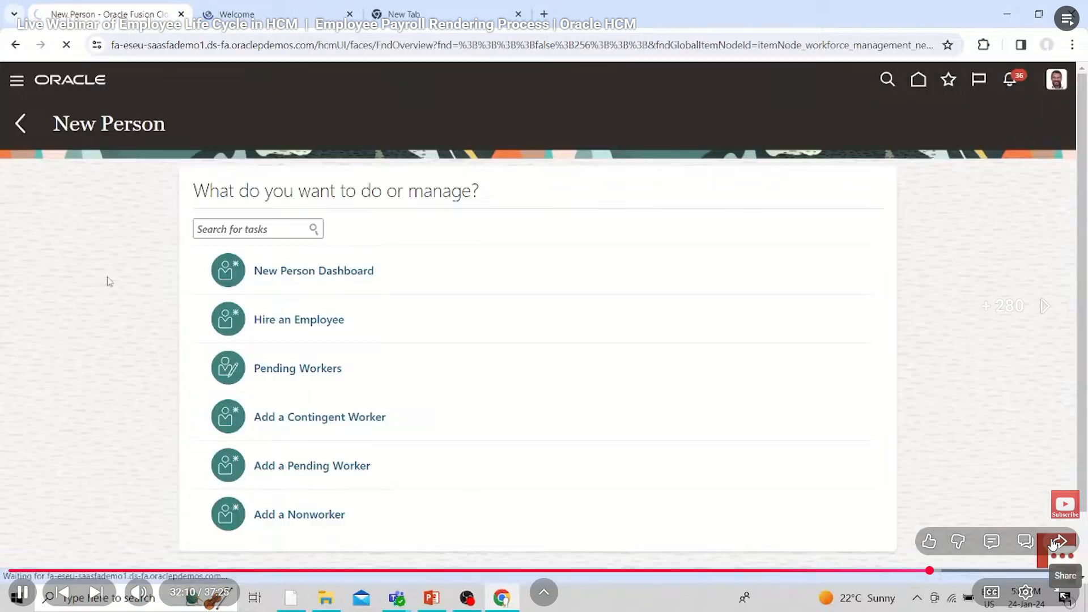
{"action": "key", "text": "Right"}
{"action": "key", "text": "Right"}
{"action": "key", "text": "Right"}
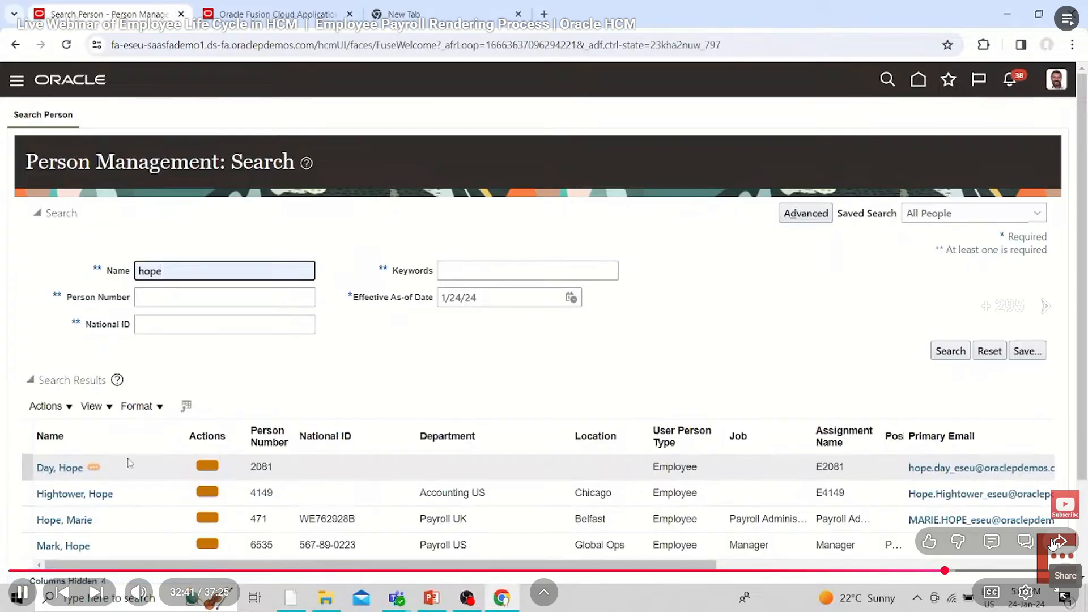
{"action": "key", "text": "Right"}
{"action": "key", "text": "Right"}
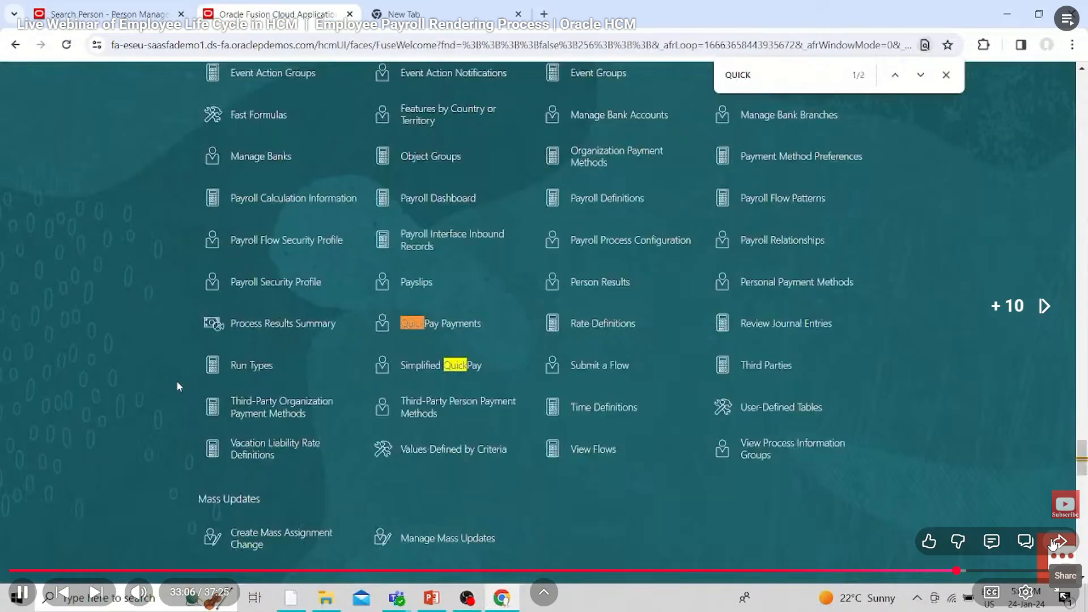
Skip forward to about 34:51, where the Calculate QuickPay task runs for the new hire
{"action": "key", "text": "Right"}
{"action": "key", "text": "Right"}
{"action": "key", "text": "Right"}
{"action": "key", "text": "Right"}
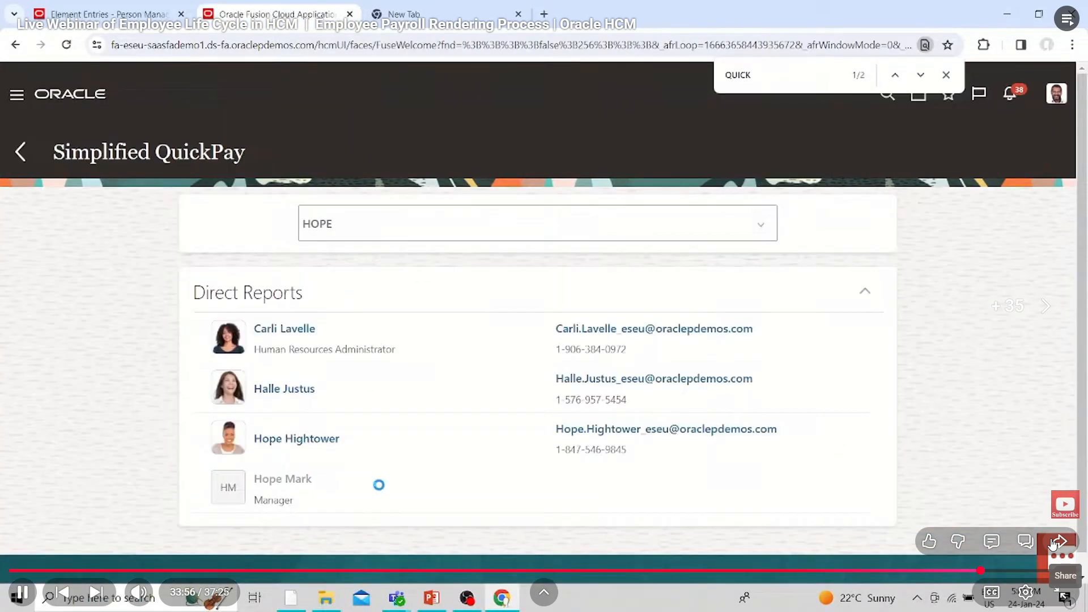
{"action": "key", "text": "Right"}
{"action": "key", "text": "Right"}
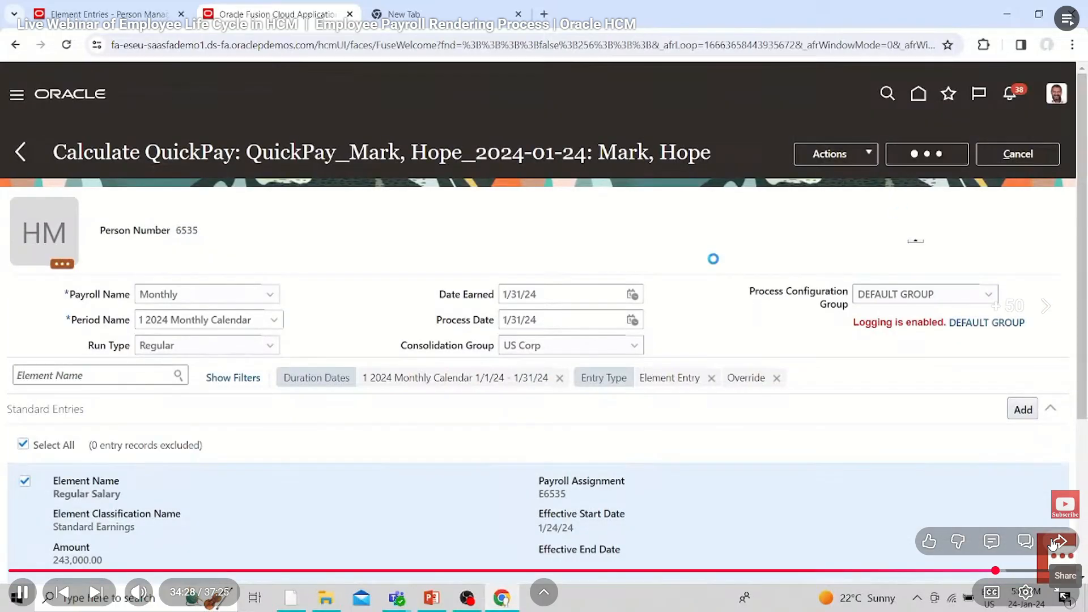
Skip the webinar forward to the QuickPay Statement of Earnings at about 36:34
{"action": "key", "text": "Right"}
{"action": "key", "text": "Right"}
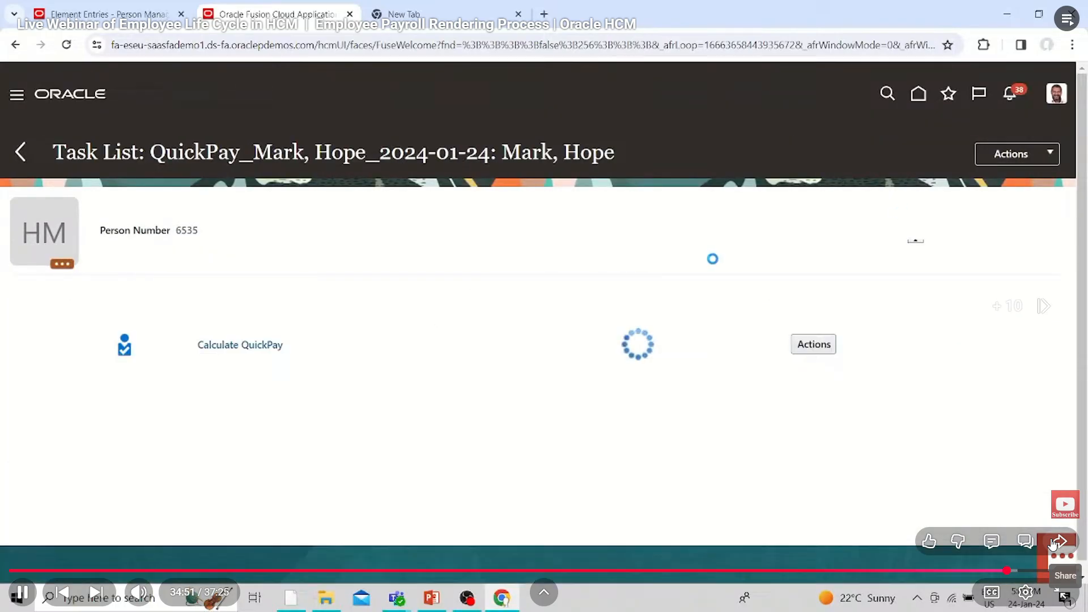
{"action": "key", "text": "Right"}
{"action": "key", "text": "Right"}
{"action": "key", "text": "Right"}
{"action": "key", "text": "Right"}
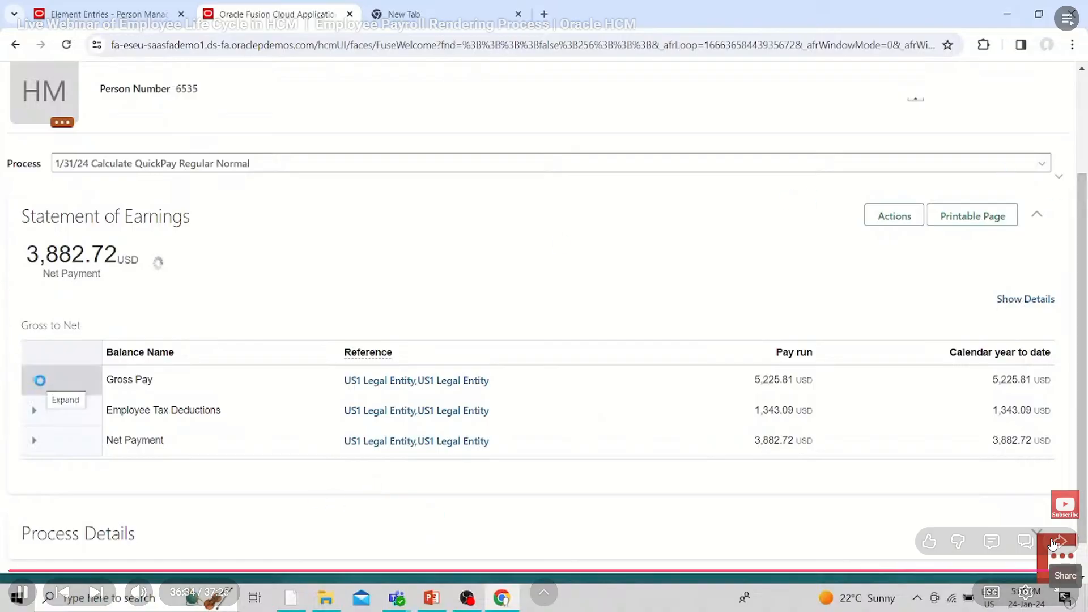
Skip past the end of the payroll webinar to the start of the Transfer & Promotion webinar
{"action": "key", "text": "Right"}
{"action": "key", "text": "Right"}
{"action": "key", "text": "Right"}
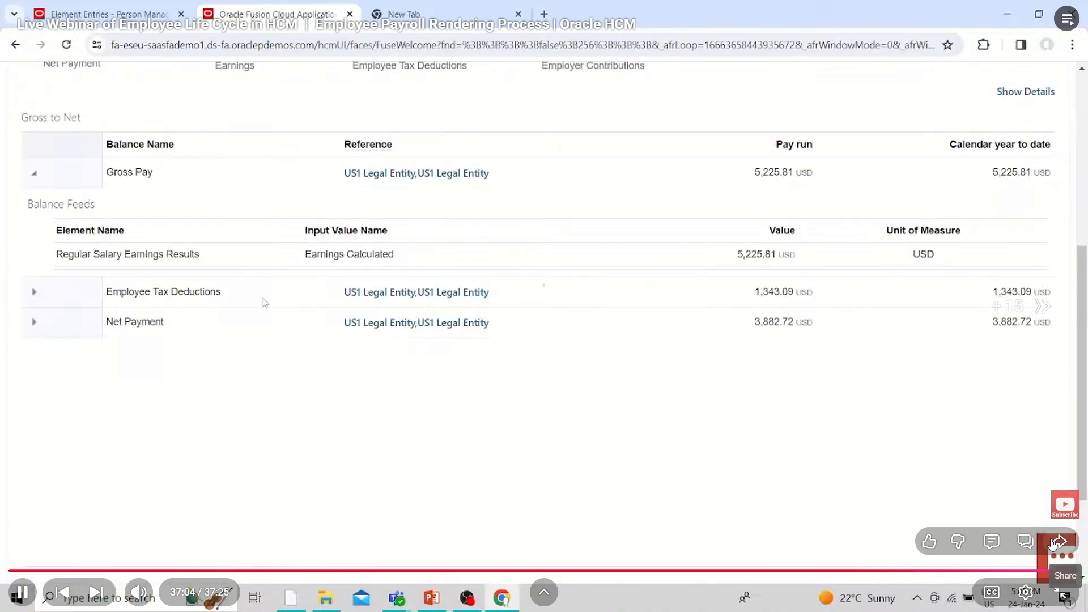
{"action": "key", "text": "Right"}
{"action": "key", "text": "Right"}
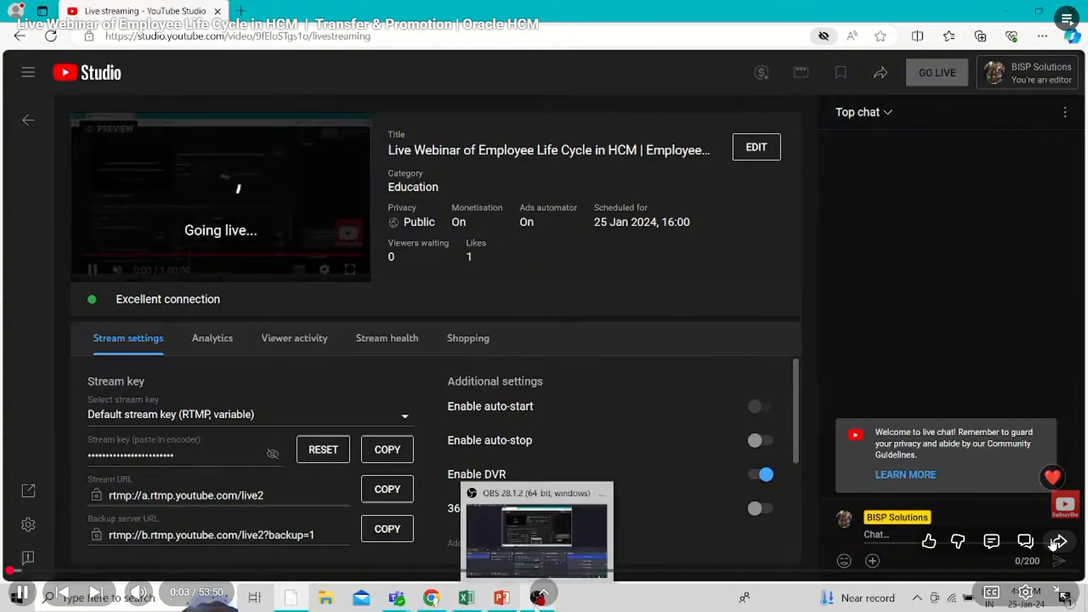
Skip forward to about 2:13, where the worksheet compares Simple Transfer with Global Transfer
{"action": "key", "text": "Right"}
{"action": "key", "text": "Right"}
{"action": "key", "text": "Right"}
{"action": "key", "text": "Right"}
{"action": "key", "text": "Right"}
{"action": "key", "text": "Right"}
{"action": "key", "text": "Right"}
{"action": "key", "text": "Right"}
{"action": "key", "text": "Right"}
{"action": "key", "text": "Right"}
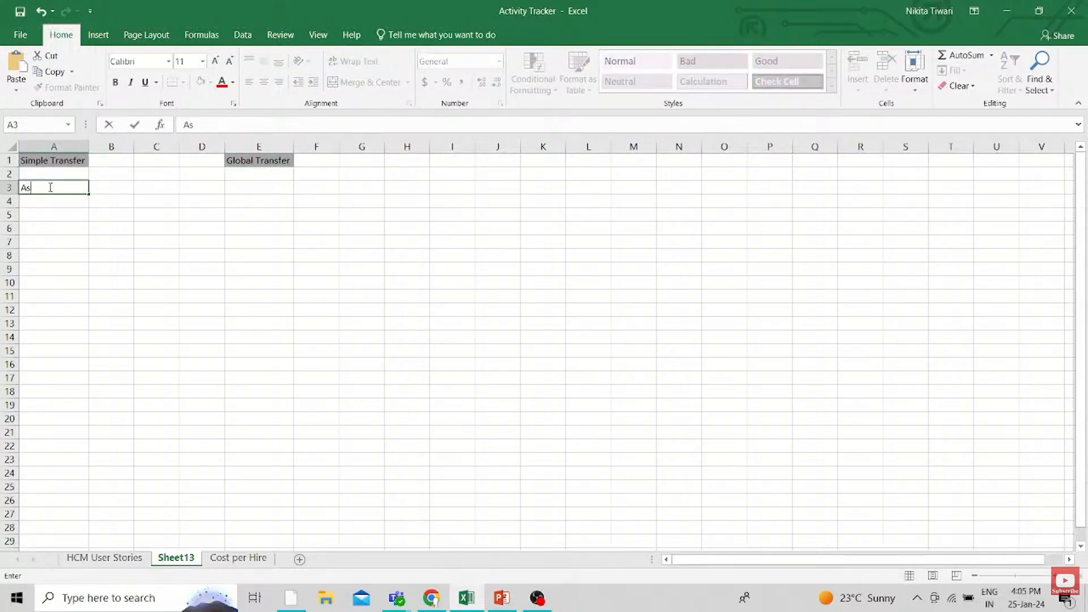
{"action": "key", "text": "Right"}
{"action": "key", "text": "Right"}
{"action": "key", "text": "Right"}
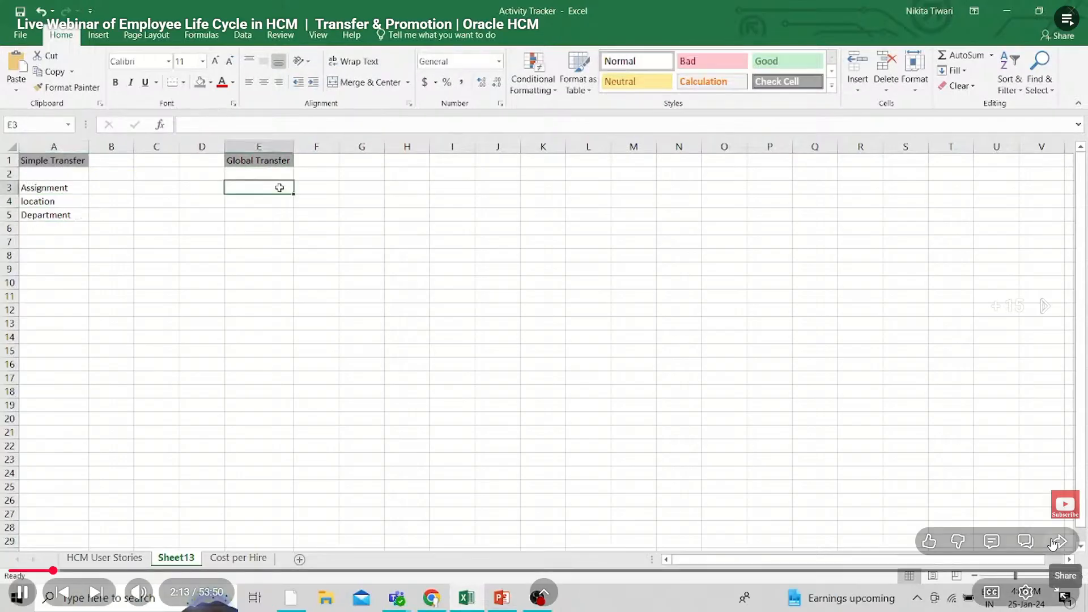
Skip past the person search to the employee's Employment page at about 8:44
{"action": "key", "text": "Right"}
{"action": "key", "text": "Right"}
{"action": "key", "text": "Right"}
{"action": "key", "text": "Right"}
{"action": "key", "text": "Right"}
{"action": "key", "text": "Right"}
{"action": "key", "text": "Right"}
{"action": "key", "text": "Right"}
{"action": "key", "text": "Right"}
{"action": "key", "text": "Right"}
{"action": "key", "text": "Right"}
{"action": "key", "text": "Right"}
{"action": "key", "text": "Right"}
{"action": "key", "text": "Right"}
{"action": "key", "text": "Right"}
{"action": "key", "text": "Right"}
{"action": "key", "text": "Right"}
{"action": "key", "text": "Right"}
{"action": "key", "text": "Right"}
{"action": "key", "text": "Right"}
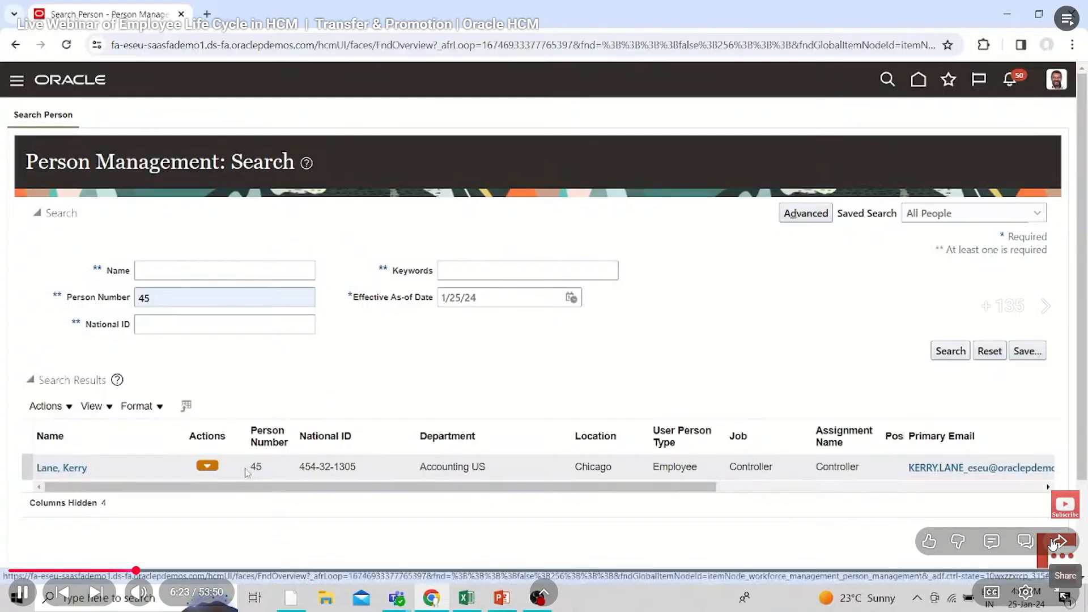
{"action": "key", "text": "Right"}
{"action": "key", "text": "Right"}
{"action": "key", "text": "Right"}
{"action": "key", "text": "Right"}
{"action": "key", "text": "Right"}
{"action": "key", "text": "Right"}
{"action": "key", "text": "Right"}
{"action": "key", "text": "Right"}
{"action": "key", "text": "Right"}
{"action": "key", "text": "Right"}
{"action": "key", "text": "Right"}
{"action": "key", "text": "Right"}
{"action": "key", "text": "Right"}
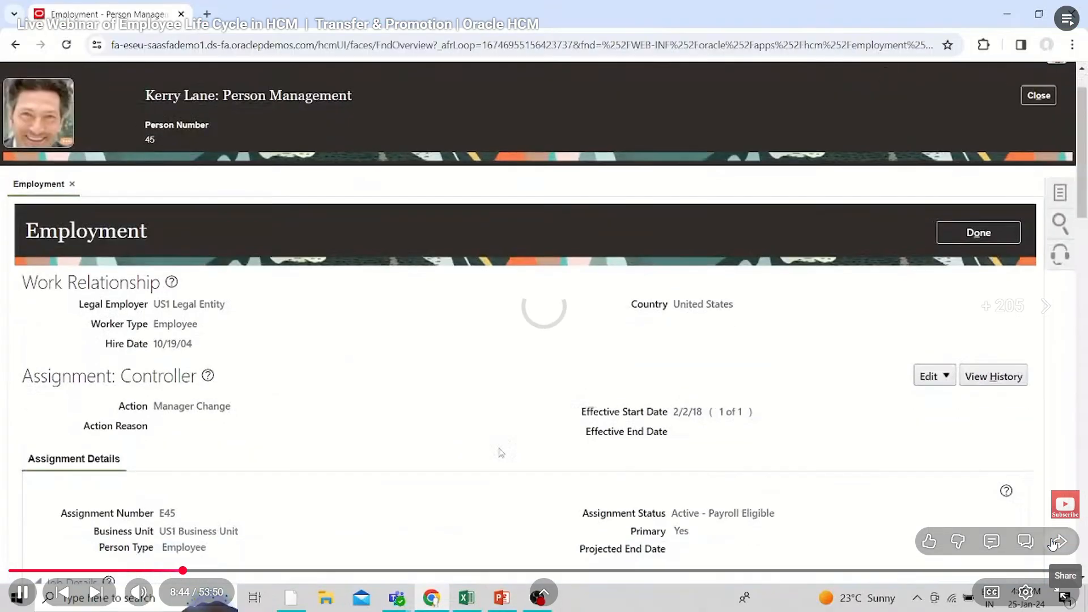
Rewind the video to about 8:20, where the Manage Grade Rates search is shown
{"action": "key", "text": "Left"}
{"action": "key", "text": "Left"}
{"action": "key", "text": "Left"}
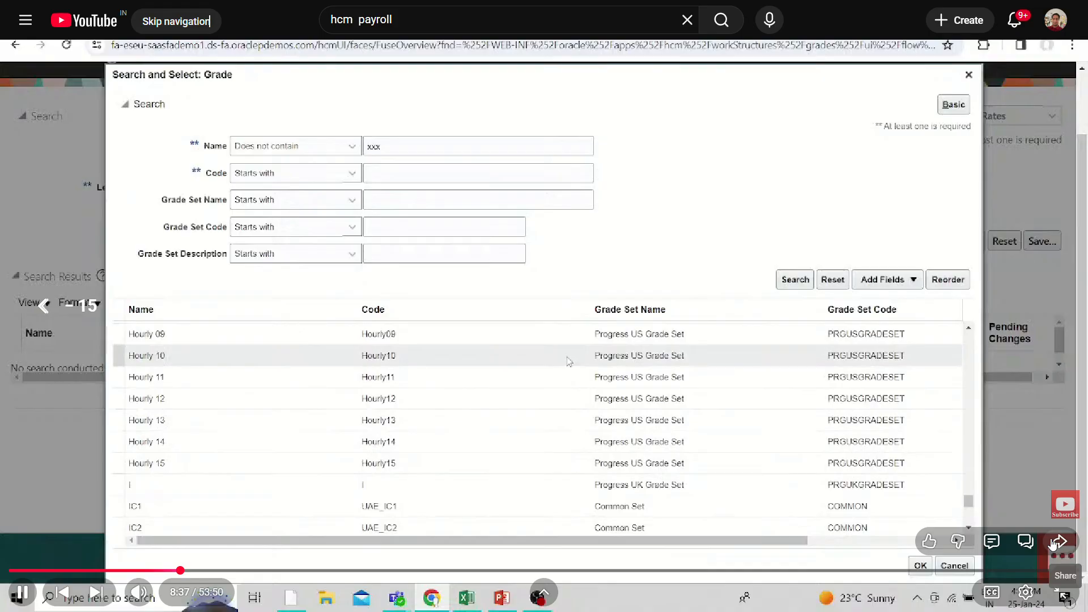
{"action": "key", "text": "Left"}
{"action": "key", "text": "Left"}
{"action": "key", "text": "Left"}
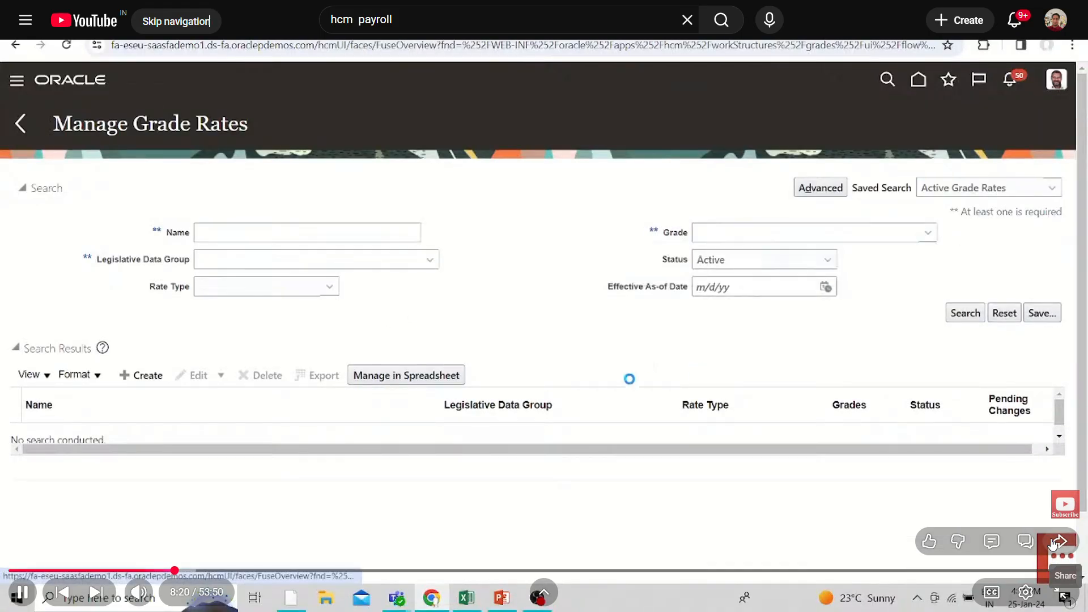
Skip past the grade rate search to the employee's current salary on the Compensation page at about 11:40
{"action": "key", "text": "Right"}
{"action": "key", "text": "Right"}
{"action": "key", "text": "Right"}
{"action": "key", "text": "Right"}
{"action": "key", "text": "Right"}
{"action": "key", "text": "Right"}
{"action": "key", "text": "Right"}
{"action": "key", "text": "Right"}
{"action": "key", "text": "Right"}
{"action": "key", "text": "Right"}
{"action": "key", "text": "Right"}
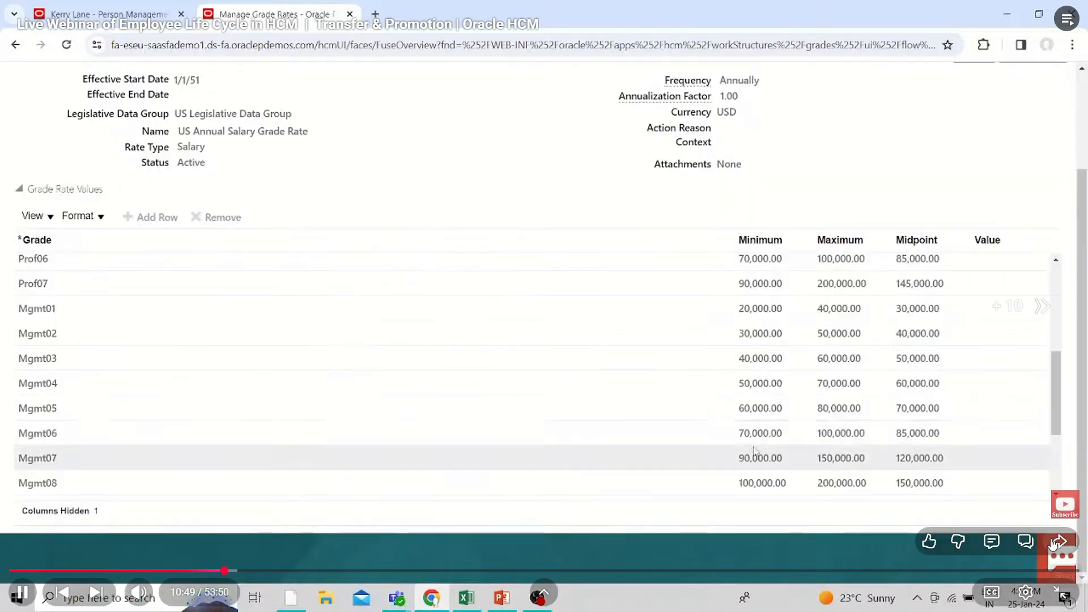
{"action": "key", "text": "Right"}
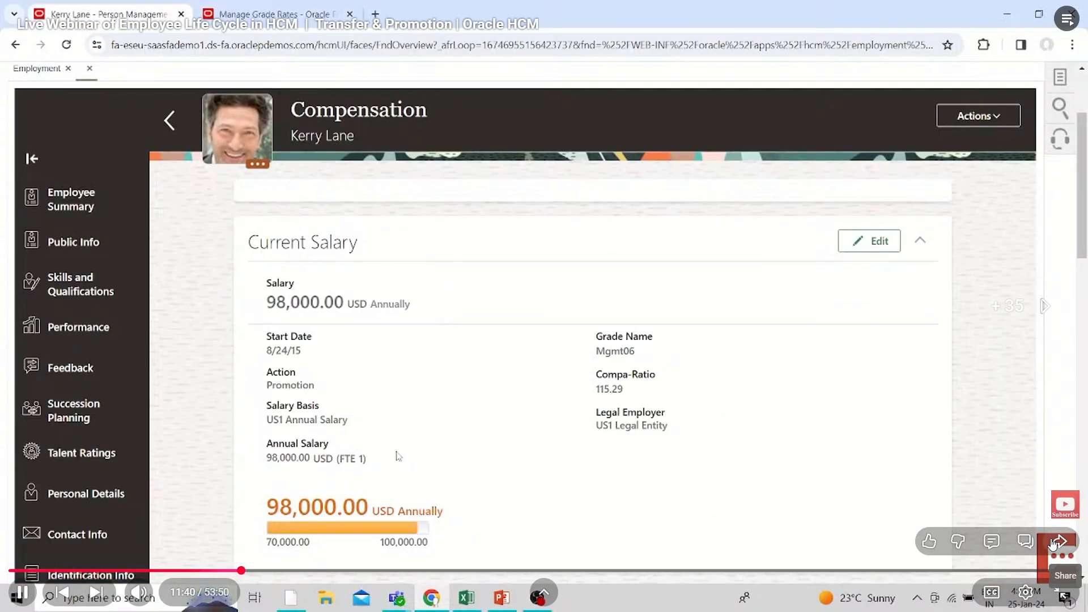
Skip forward to the assignment edit at about 14:47 and dismiss the interrupting advertisement
{"action": "key", "text": "Right"}
{"action": "key", "text": "Right"}
{"action": "key", "text": "Right"}
{"action": "key", "text": "Right"}
{"action": "key", "text": "Right"}
{"action": "key", "text": "Right"}
{"action": "key", "text": "Right"}
{"action": "key", "text": "Right"}
{"action": "key", "text": "Right"}
{"action": "key", "text": "Right"}
{"action": "key", "text": "Right"}
{"action": "key", "text": "Right"}
{"action": "key", "text": "Right"}
{"action": "key", "text": "Right"}
{"action": "key", "text": "Right"}
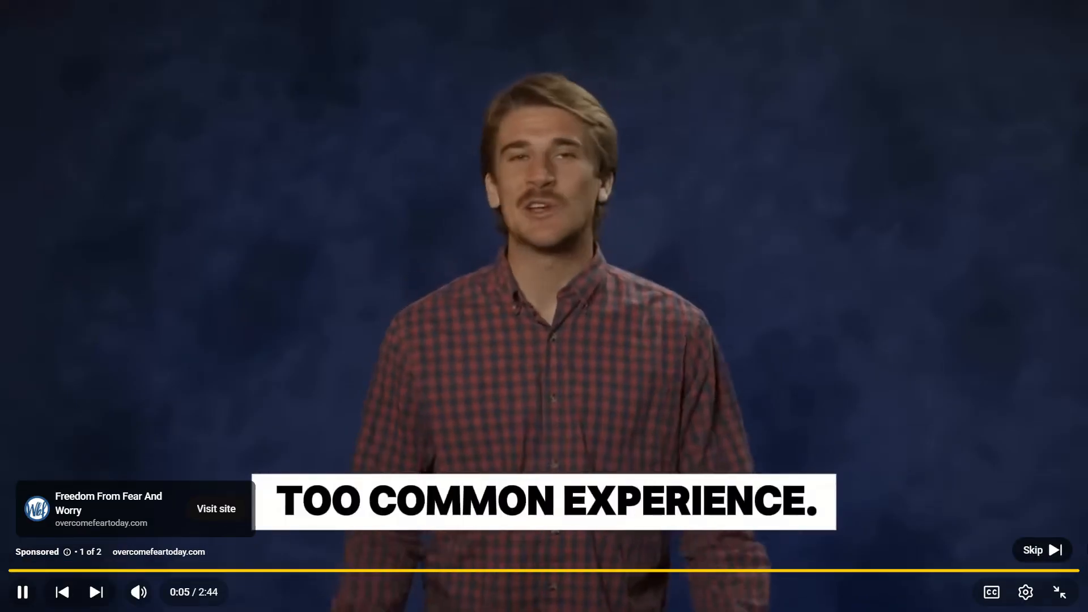
{"action": "left_click", "coordinate": [1030, 552]}
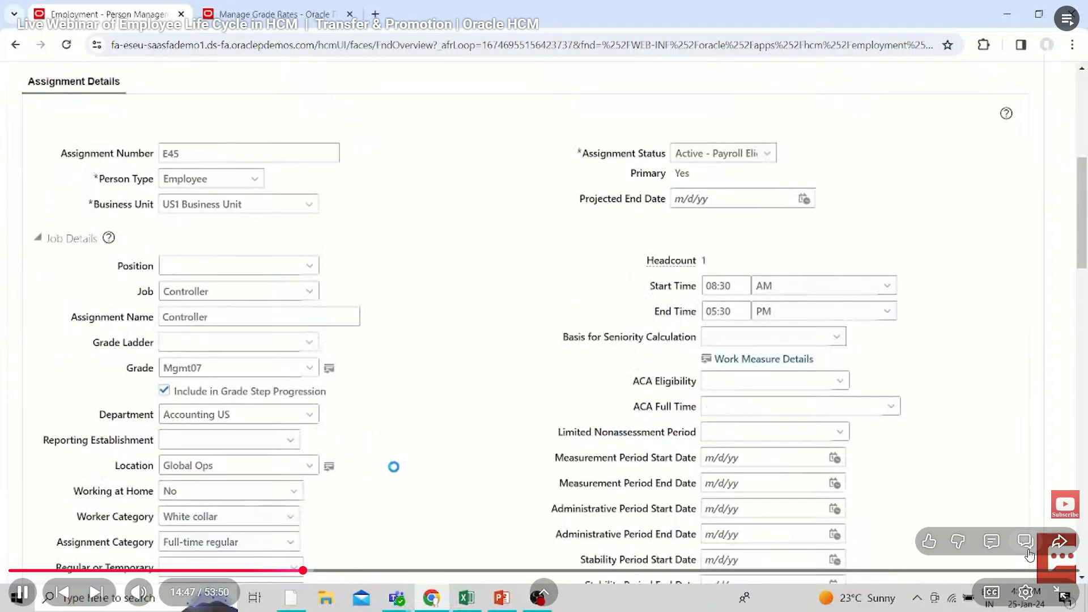
Skip through the transfer review to its submission at about 16:10
{"action": "key", "text": "Right"}
{"action": "key", "text": "Right"}
{"action": "key", "text": "Right"}
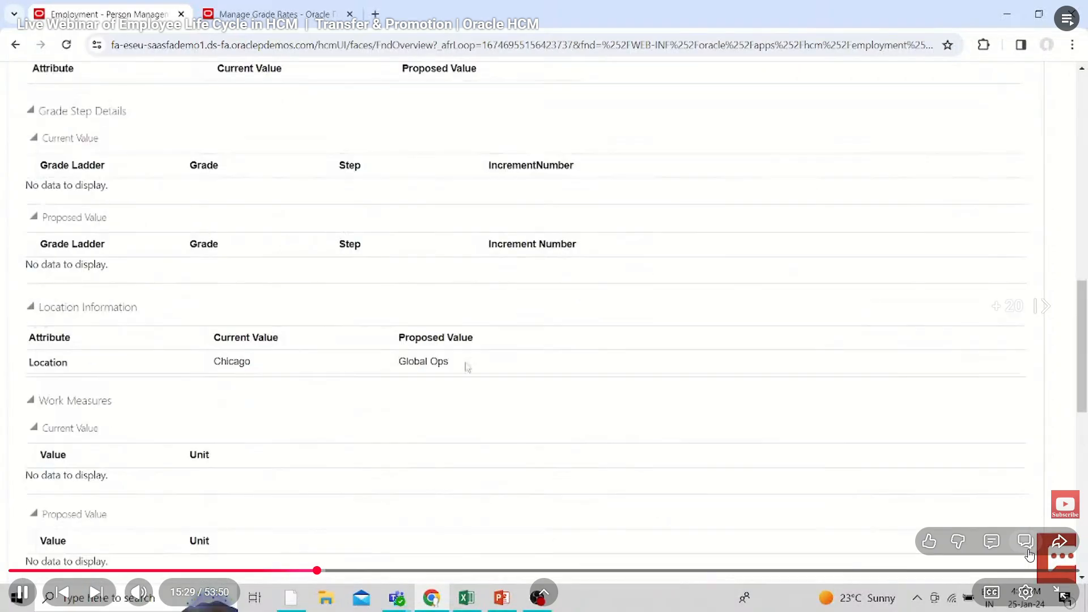
{"action": "key", "text": "Right"}
{"action": "key", "text": "Right"}
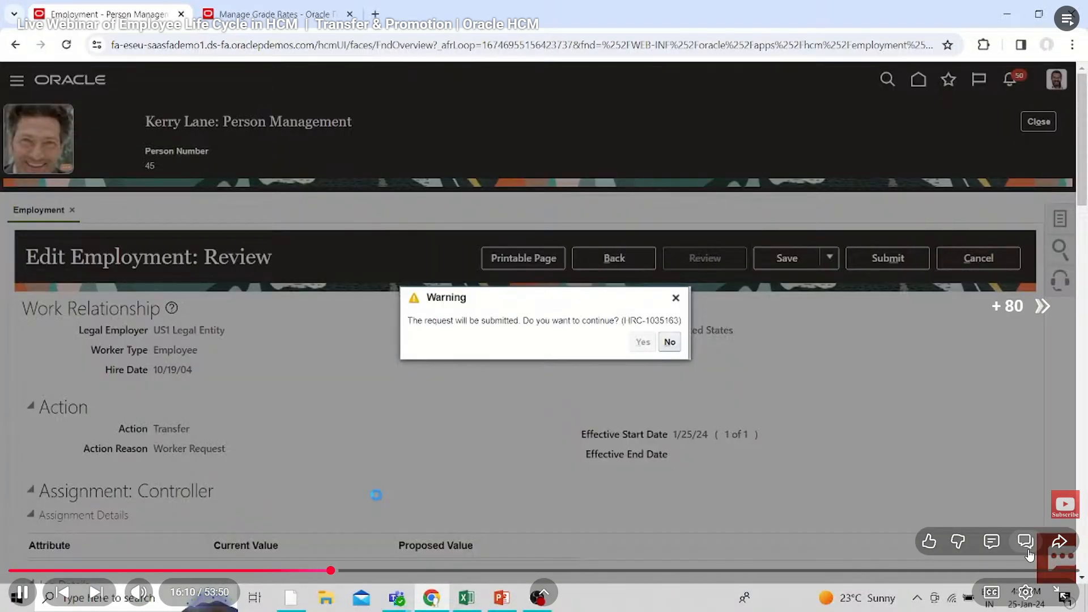
Skip forward to about 20:14, where the Global Transfer to UK Legal Entity is set up
{"action": "key", "text": "Right"}
{"action": "key", "text": "Right"}
{"action": "key", "text": "Right"}
{"action": "key", "text": "Right"}
{"action": "key", "text": "Right"}
{"action": "key", "text": "Right"}
{"action": "key", "text": "Right"}
{"action": "key", "text": "Right"}
{"action": "key", "text": "Right"}
{"action": "key", "text": "Right"}
{"action": "key", "text": "Right"}
{"action": "key", "text": "Right"}
{"action": "key", "text": "Right"}
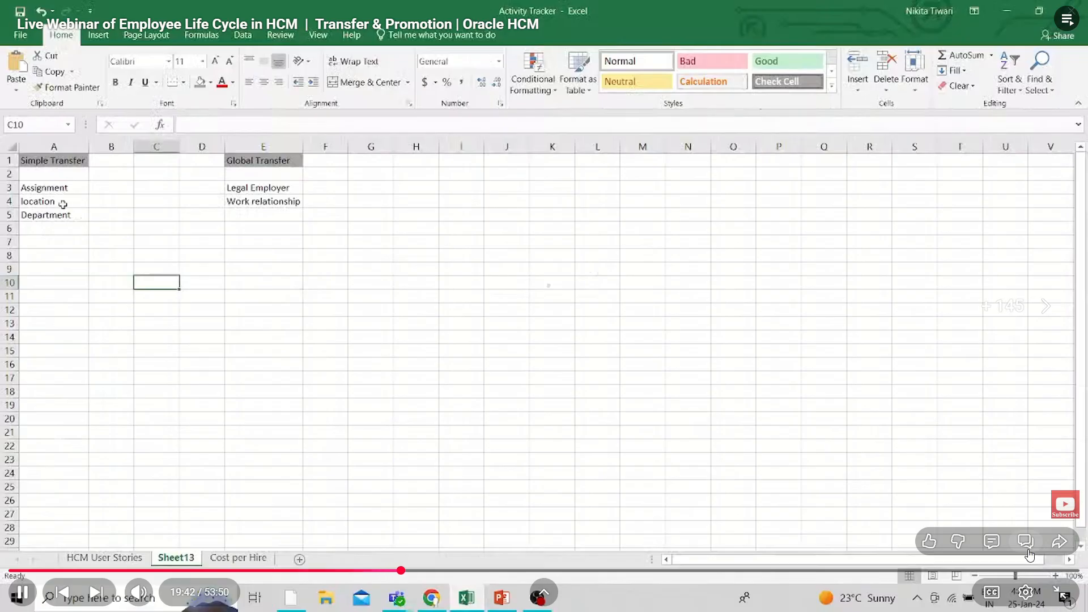
{"action": "key", "text": "Right"}
{"action": "key", "text": "Right"}
{"action": "key", "text": "Right"}
{"action": "key", "text": "Right"}
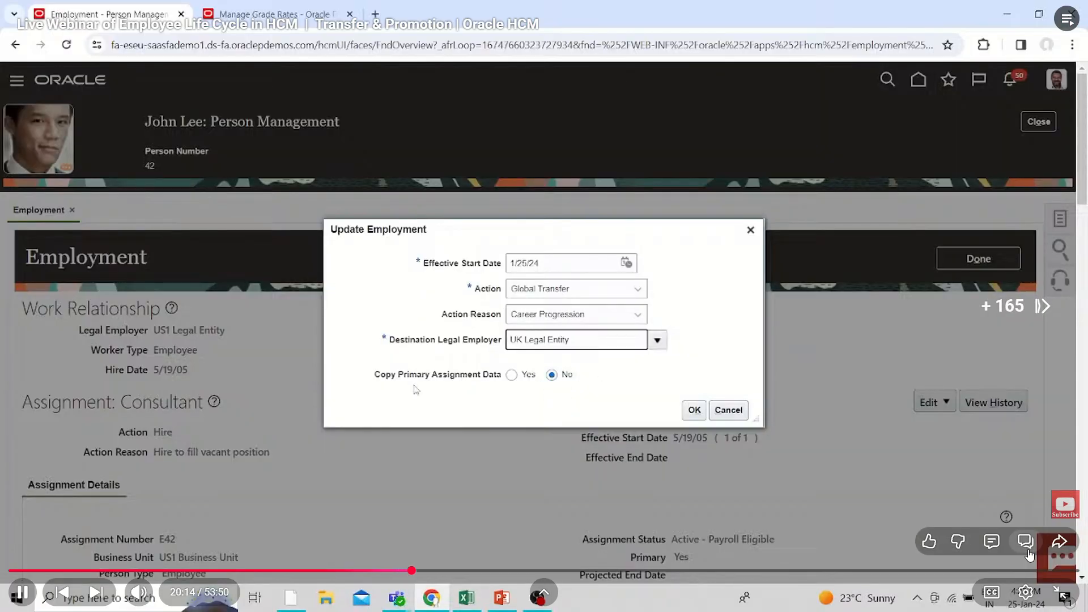
Skip past the global transfer's person information to the UK Business Unit assignment at about 22:59
{"action": "key", "text": "Right"}
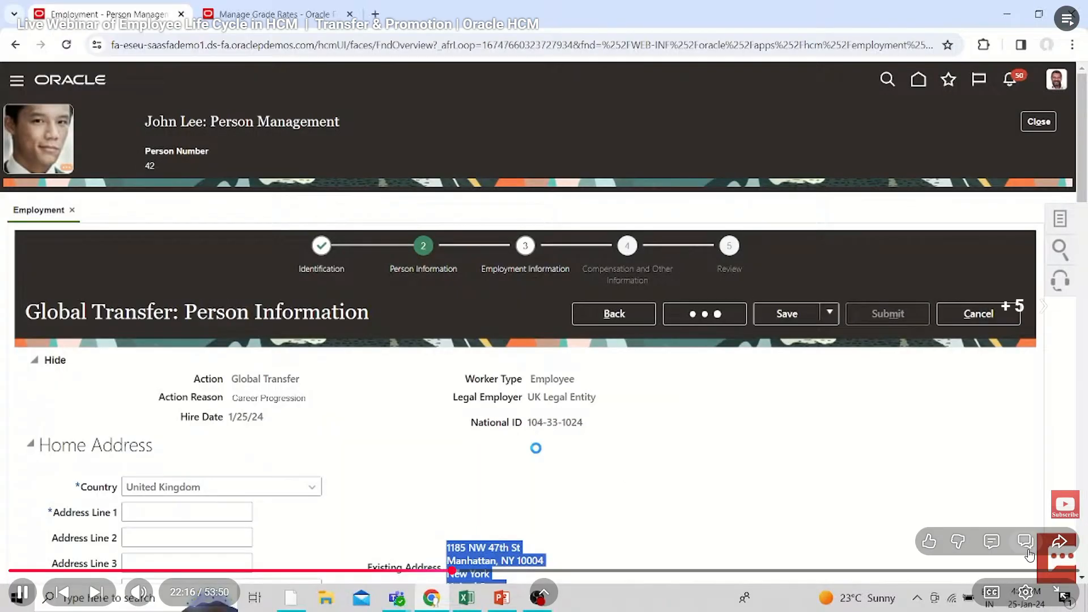
{"action": "key", "text": "Right"}
{"action": "key", "text": "Right"}
{"action": "key", "text": "Right"}
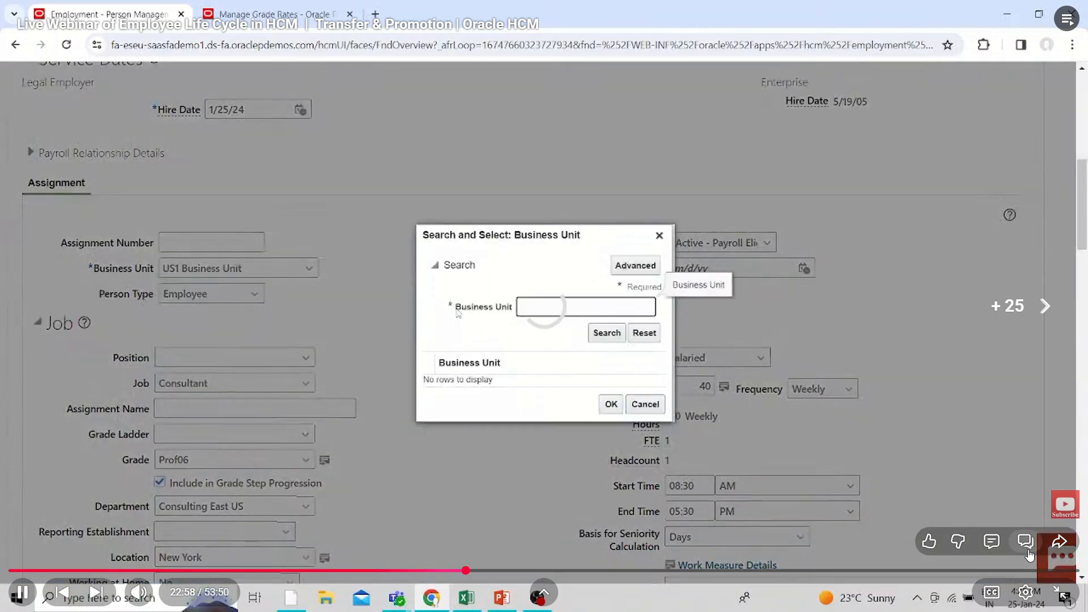
{"action": "key", "text": "Right"}
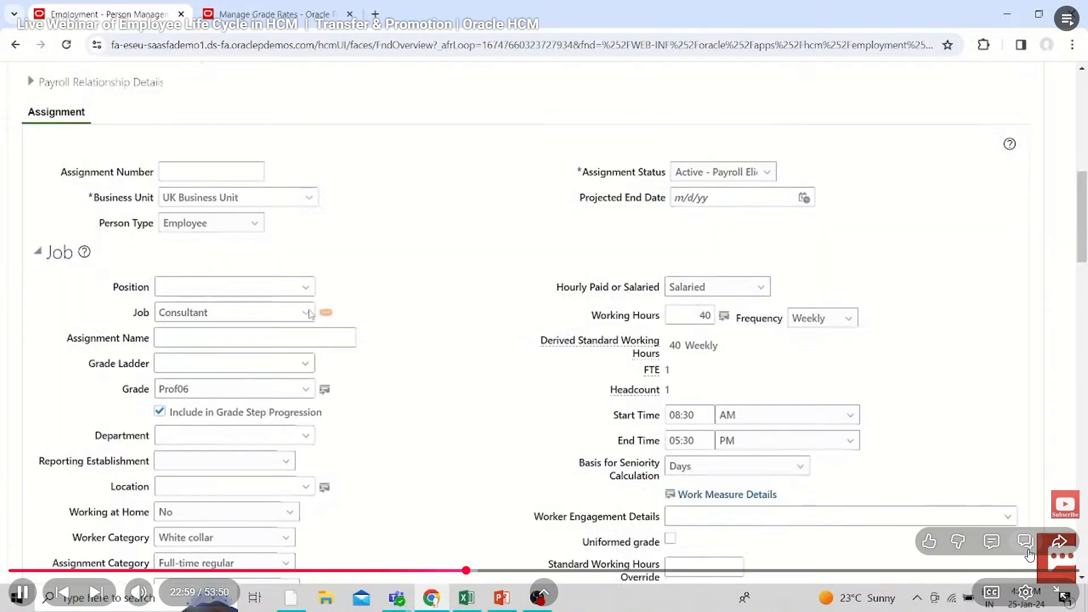
Skip forward to the assignment's location search at about 25:33
{"action": "key", "text": "Right"}
{"action": "key", "text": "Right"}
{"action": "key", "text": "Right"}
{"action": "key", "text": "Right"}
{"action": "key", "text": "Right"}
{"action": "key", "text": "Right"}
{"action": "key", "text": "Right"}
{"action": "key", "text": "Right"}
{"action": "key", "text": "Right"}
{"action": "key", "text": "Right"}
{"action": "key", "text": "Right"}
{"action": "key", "text": "Right"}
{"action": "key", "text": "Right"}
{"action": "key", "text": "Right"}
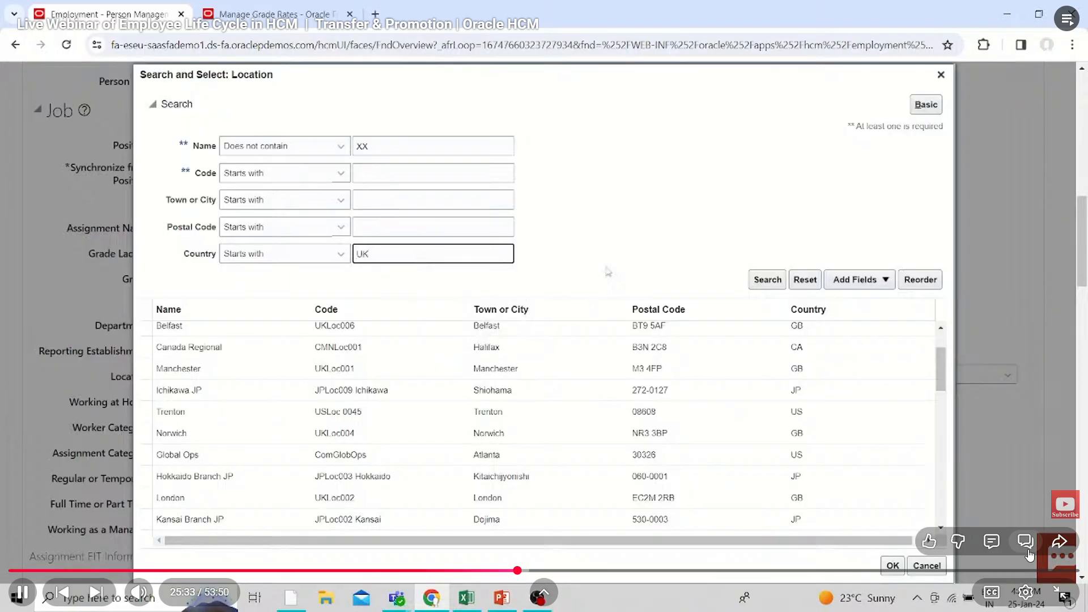
Skip through the assignment's manager search to about 29:00
{"action": "key", "text": "Right"}
{"action": "key", "text": "Right"}
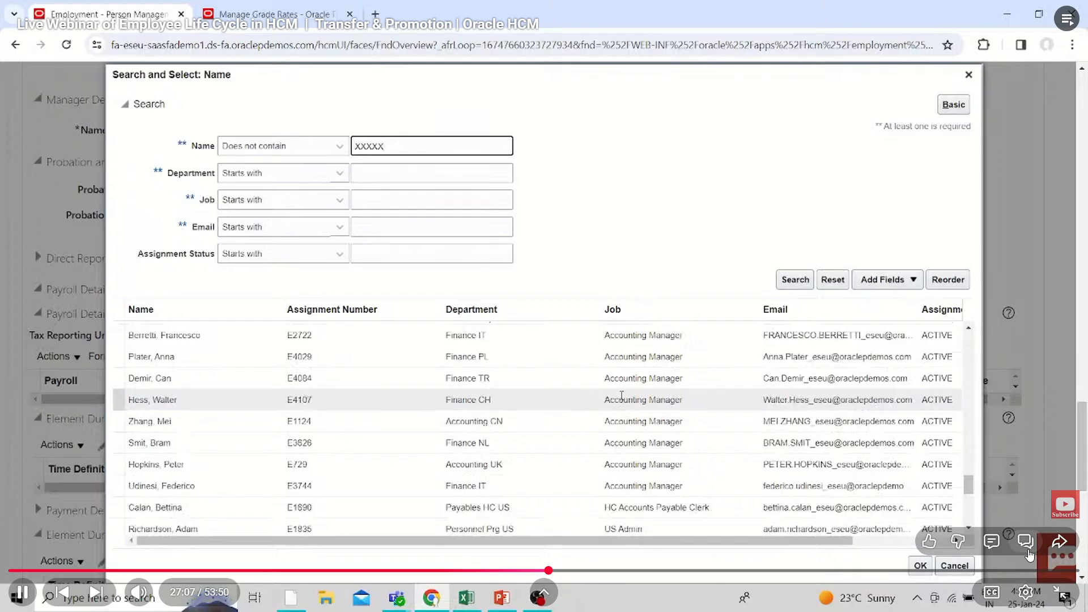
{"action": "key", "text": "Right"}
{"action": "key", "text": "Right"}
{"action": "key", "text": "Right"}
{"action": "key", "text": "Right"}
{"action": "key", "text": "Right"}
{"action": "key", "text": "Right"}
{"action": "key", "text": "Right"}
{"action": "key", "text": "Right"}
{"action": "key", "text": "Right"}
{"action": "key", "text": "Right"}
{"action": "key", "text": "Right"}
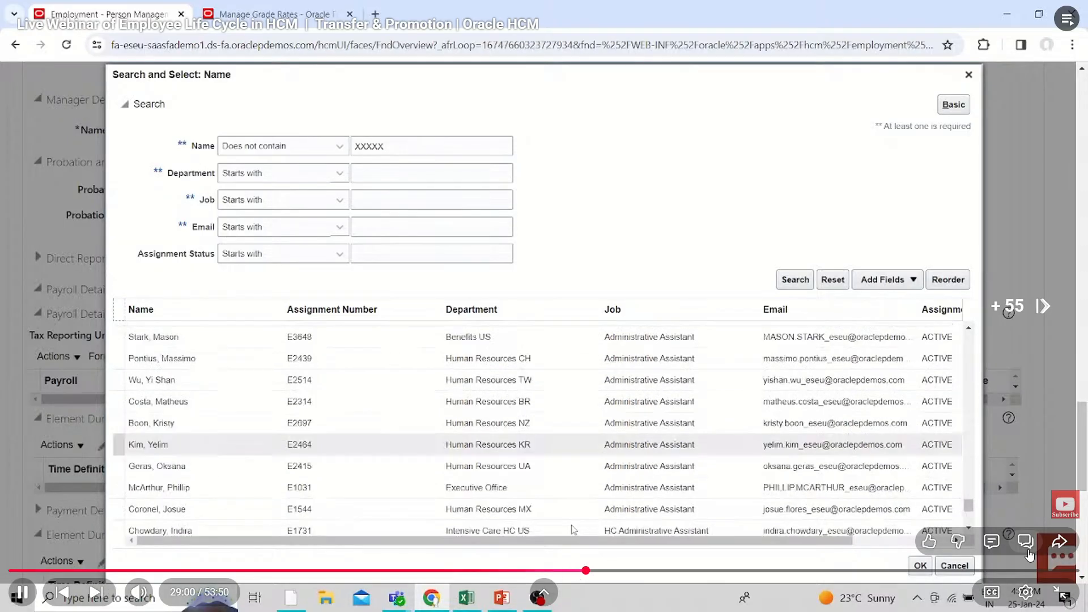
Skip past the UK salary basis selection to the Global Transfer's Review stage at about 32:02
{"action": "key", "text": "Right"}
{"action": "key", "text": "Right"}
{"action": "key", "text": "Right"}
{"action": "key", "text": "Right"}
{"action": "key", "text": "Right"}
{"action": "key", "text": "Right"}
{"action": "key", "text": "Right"}
{"action": "key", "text": "Right"}
{"action": "key", "text": "Right"}
{"action": "key", "text": "Right"}
{"action": "key", "text": "Right"}
{"action": "key", "text": "Right"}
{"action": "key", "text": "Right"}
{"action": "key", "text": "Right"}
{"action": "key", "text": "Right"}
{"action": "key", "text": "Right"}
{"action": "key", "text": "Right"}
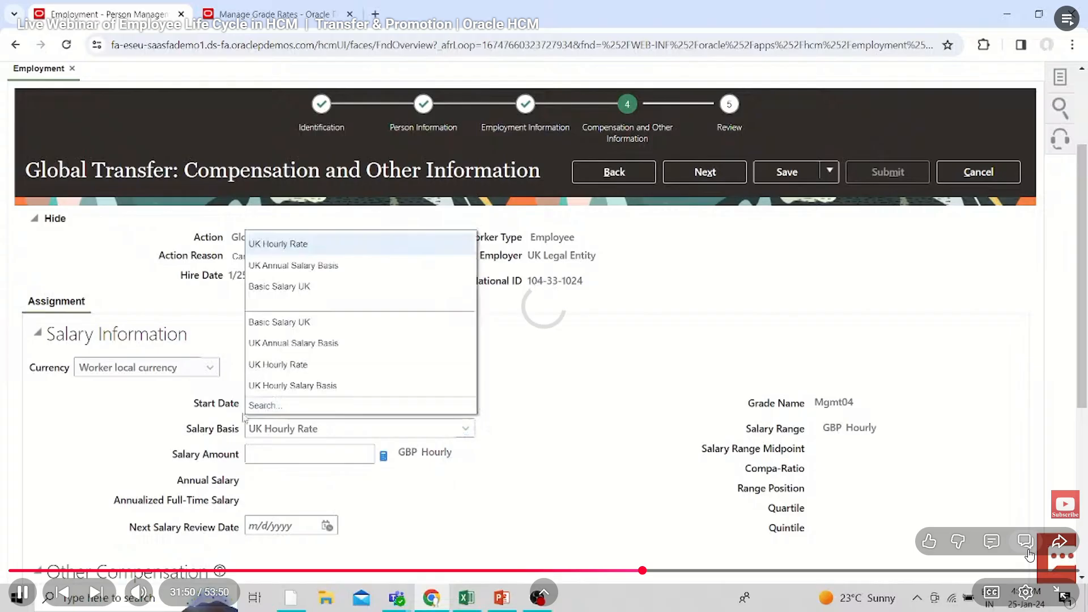
{"action": "key", "text": "Right"}
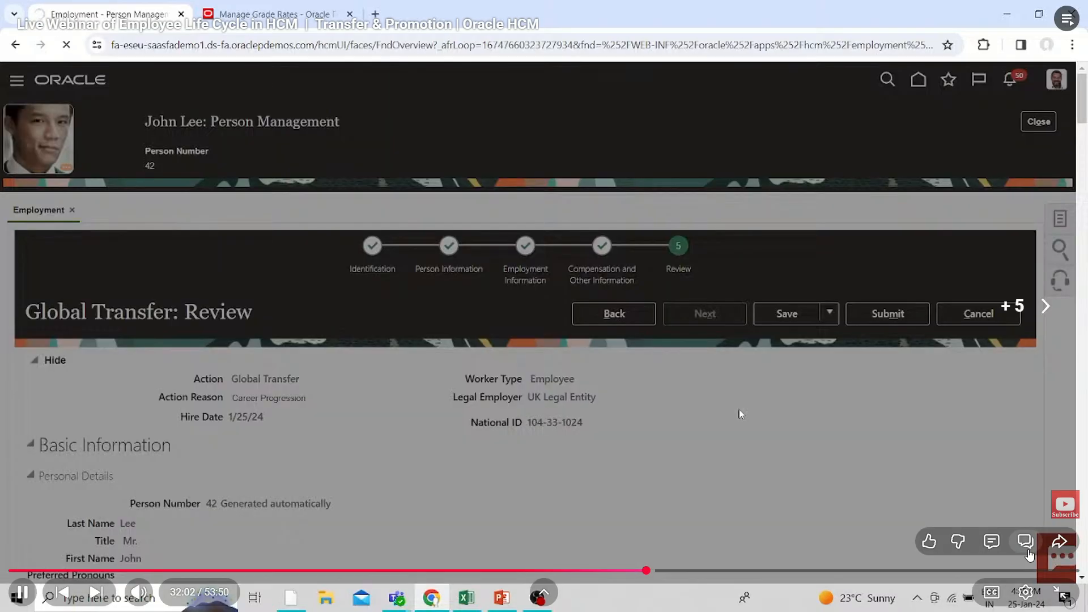
Skip forward to the grade values of the US Annual Salary Grade Rate
{"action": "key", "text": "Right"}
{"action": "key", "text": "Right"}
{"action": "key", "text": "Right"}
{"action": "key", "text": "Right"}
{"action": "key", "text": "Right"}
{"action": "key", "text": "Right"}
{"action": "key", "text": "Right"}
{"action": "key", "text": "Right"}
{"action": "key", "text": "Right"}
{"action": "key", "text": "Right"}
{"action": "key", "text": "Right"}
{"action": "key", "text": "Right"}
{"action": "key", "text": "Right"}
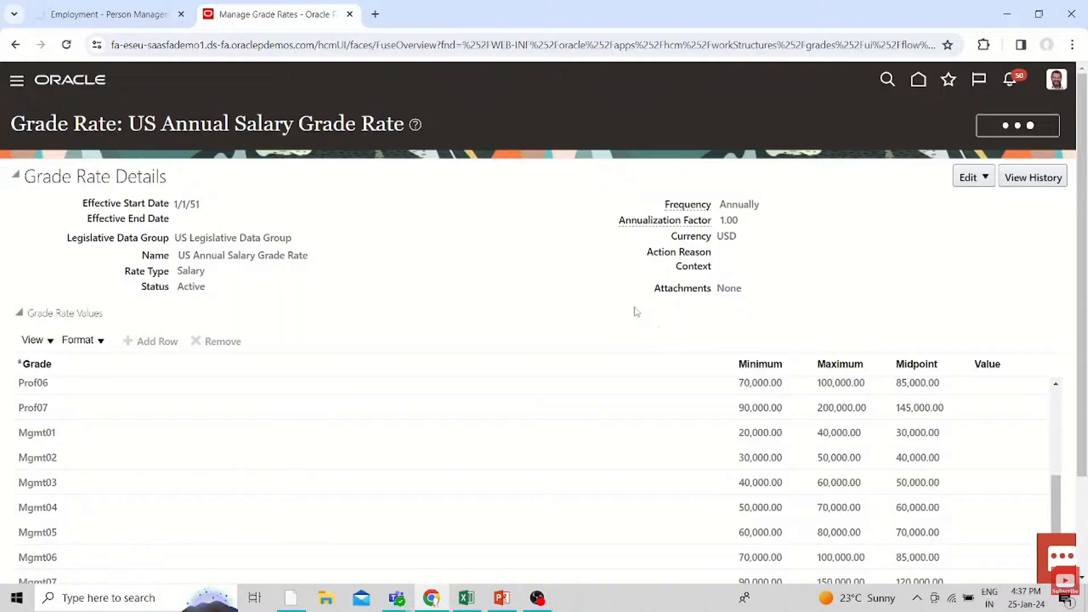
Skip forward to the transferred employee's record and rewind to about 37:24, just before the compensation history is viewed
{"action": "key", "text": "Right"}
{"action": "key", "text": "Right"}
{"action": "key", "text": "Right"}
{"action": "key", "text": "Right"}
{"action": "key", "text": "Right"}
{"action": "key", "text": "Right"}
{"action": "key", "text": "Right"}
{"action": "key", "text": "Right"}
{"action": "key", "text": "Right"}
{"action": "key", "text": "Right"}
{"action": "key", "text": "Right"}
{"action": "key", "text": "Right"}
{"action": "key", "text": "Right"}
{"action": "key", "text": "Right"}
{"action": "key", "text": "Right"}
{"action": "key", "text": "Right"}
{"action": "key", "text": "Right"}
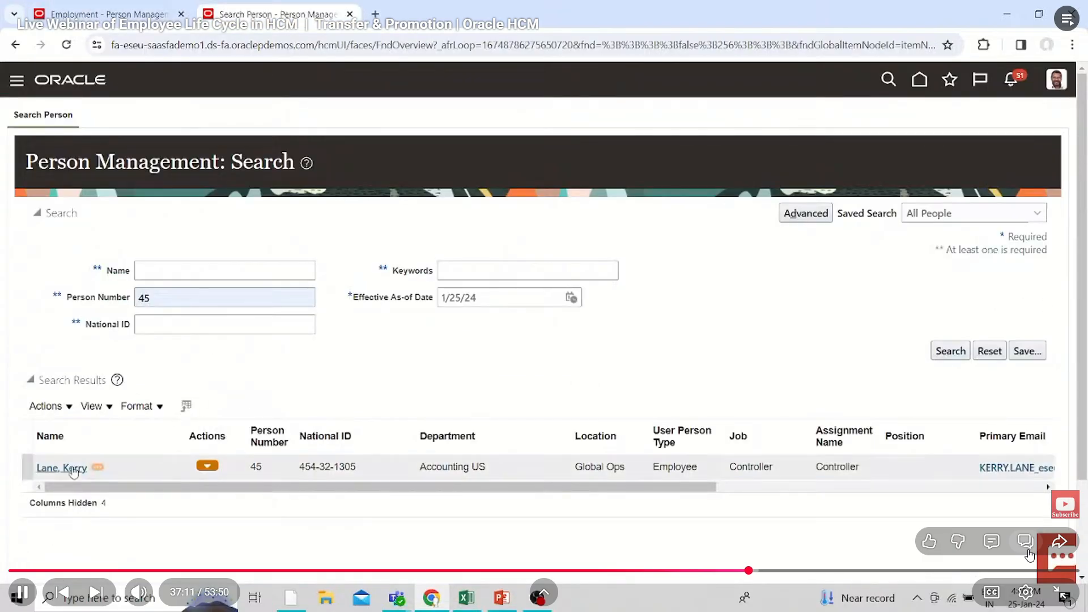
{"action": "key", "text": "Right"}
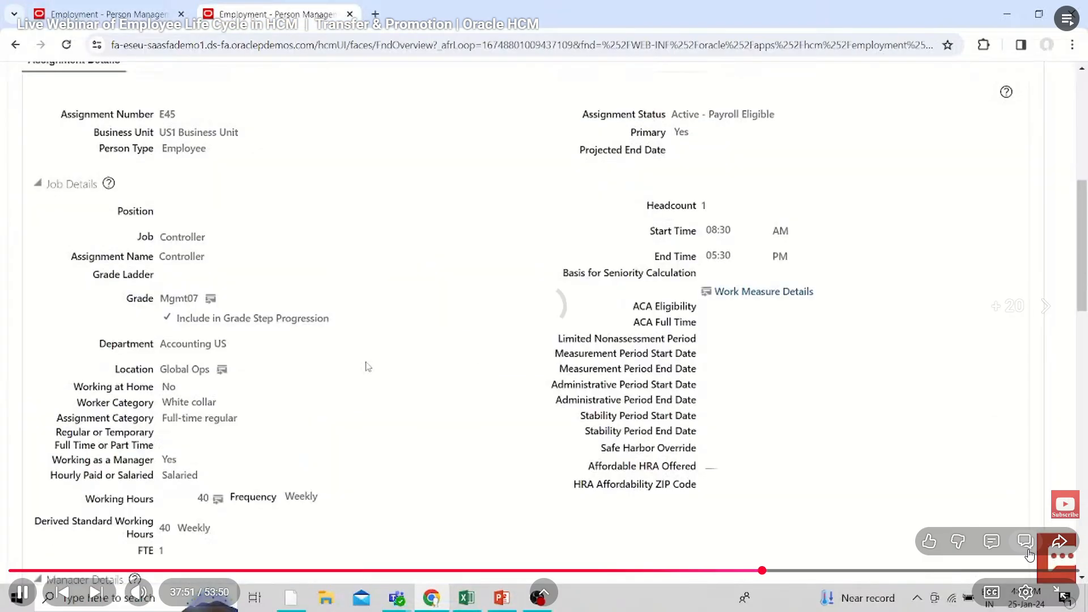
{"action": "key", "text": "Left"}
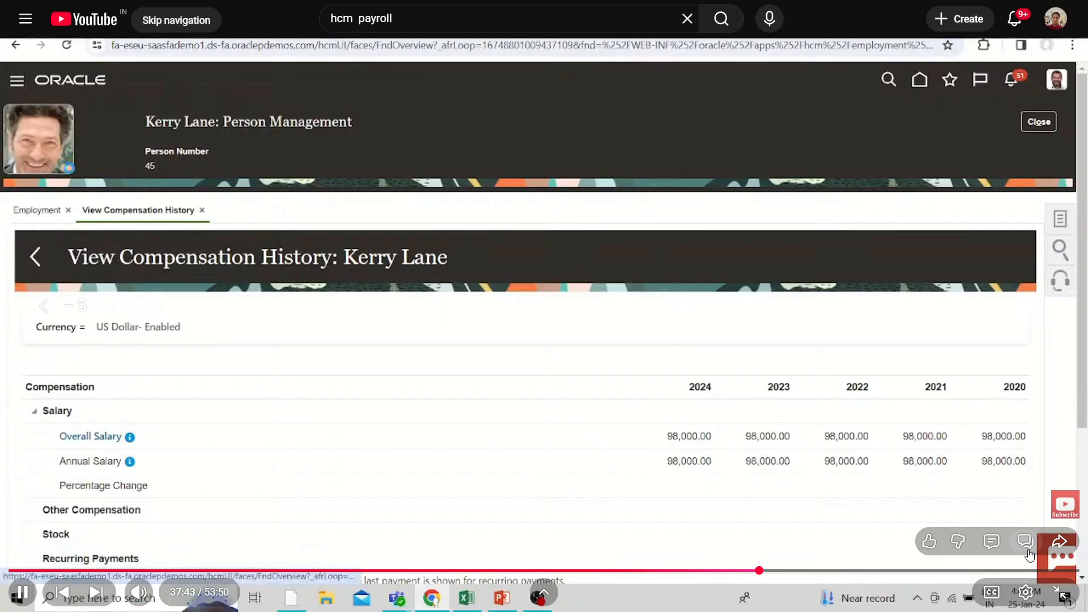
{"action": "key", "text": "Left"}
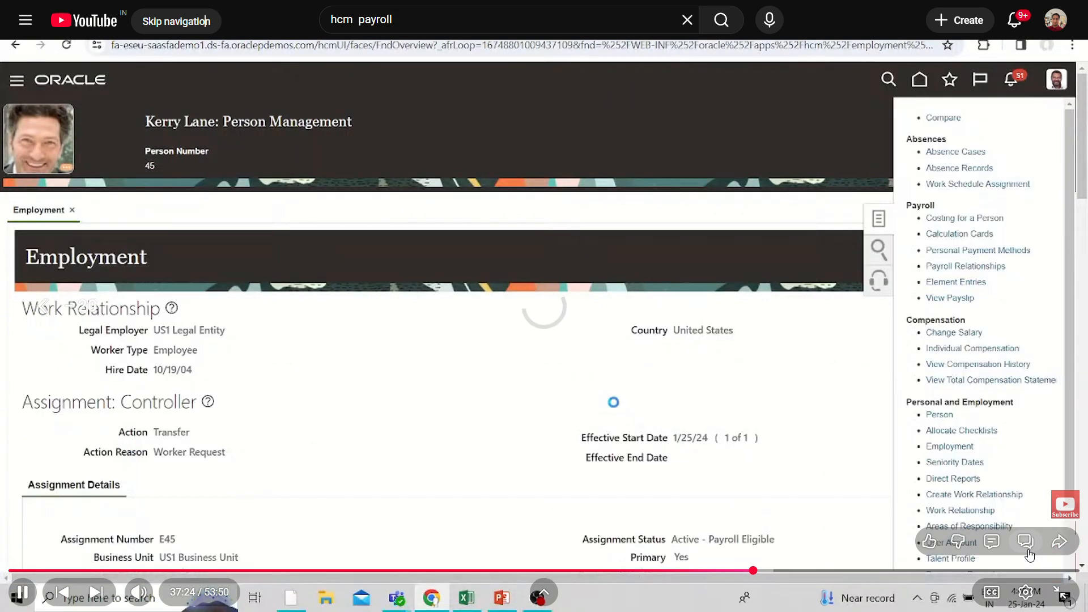
Skip past the compensation history to the employee's Compensation page at about 38:24 and check the player settings
{"action": "key", "text": "Right"}
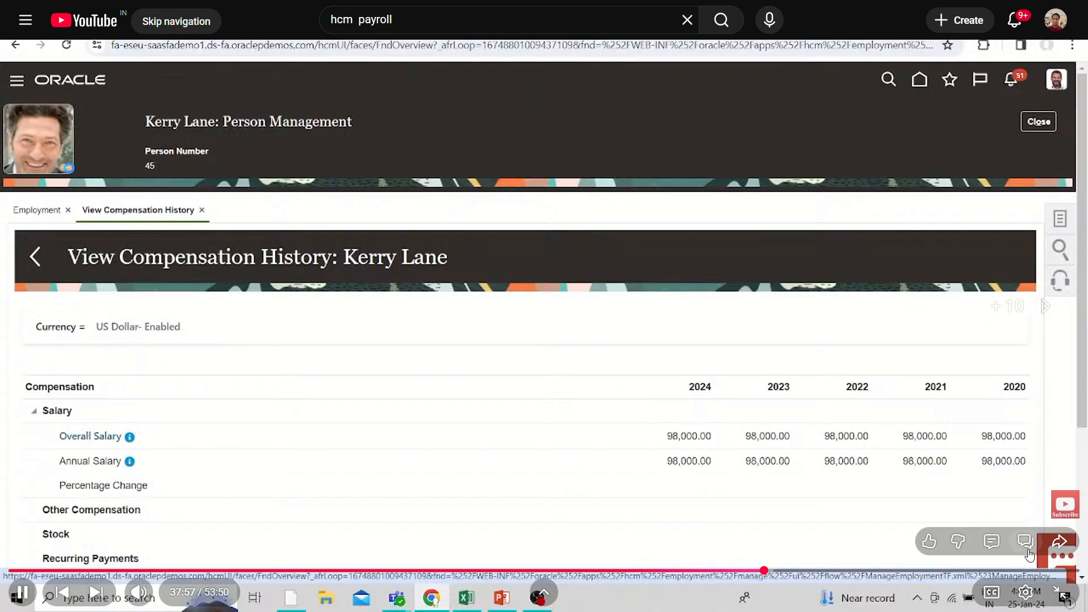
{"action": "key", "text": "l"}
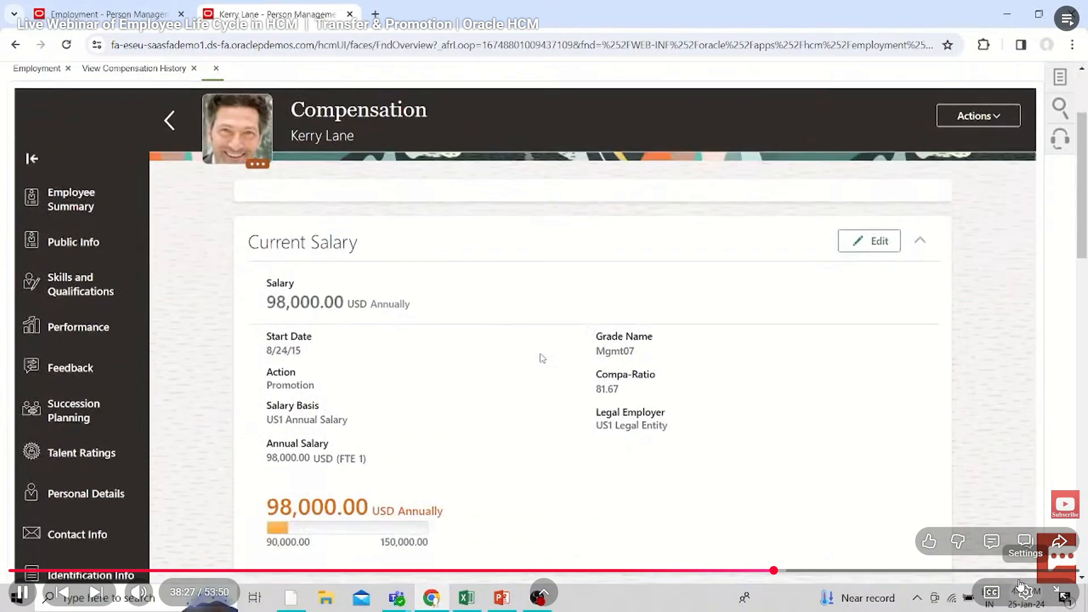
{"action": "left_click", "coordinate": [1021, 586]}
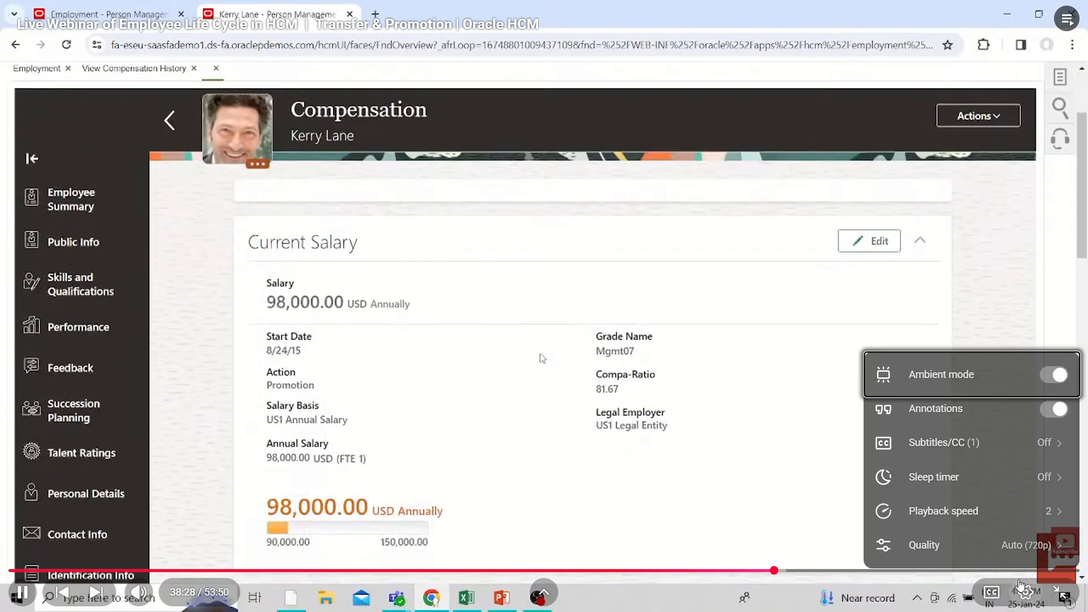
{"action": "left_click", "coordinate": [800, 409]}
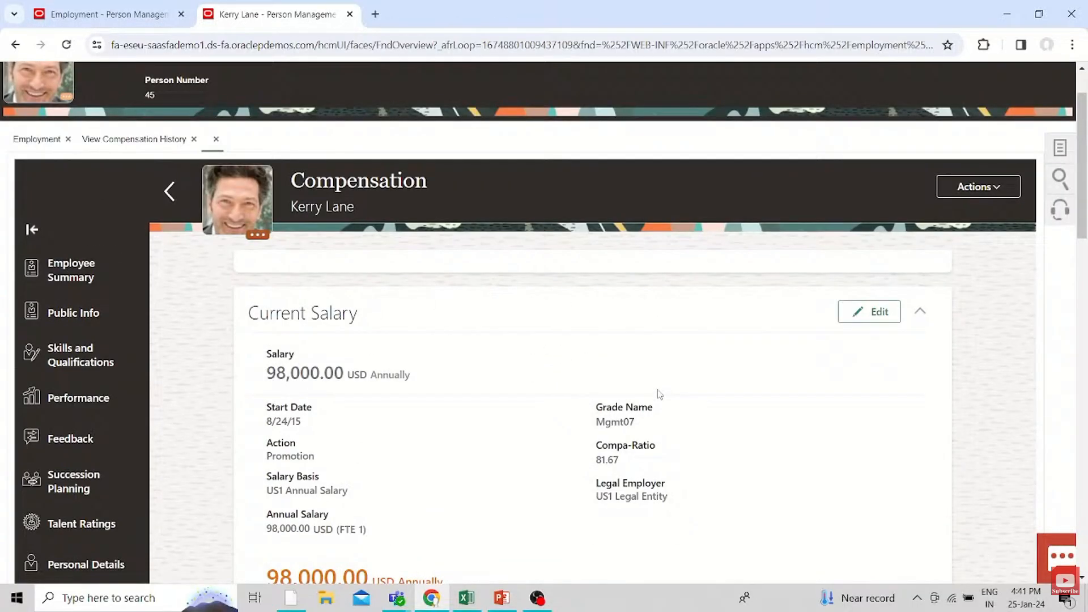
Skip forward to the empty Person Management search page at about 39:12 and rewind slightly
{"action": "key", "text": "Right"}
{"action": "key", "text": "Right"}
{"action": "key", "text": "Right"}
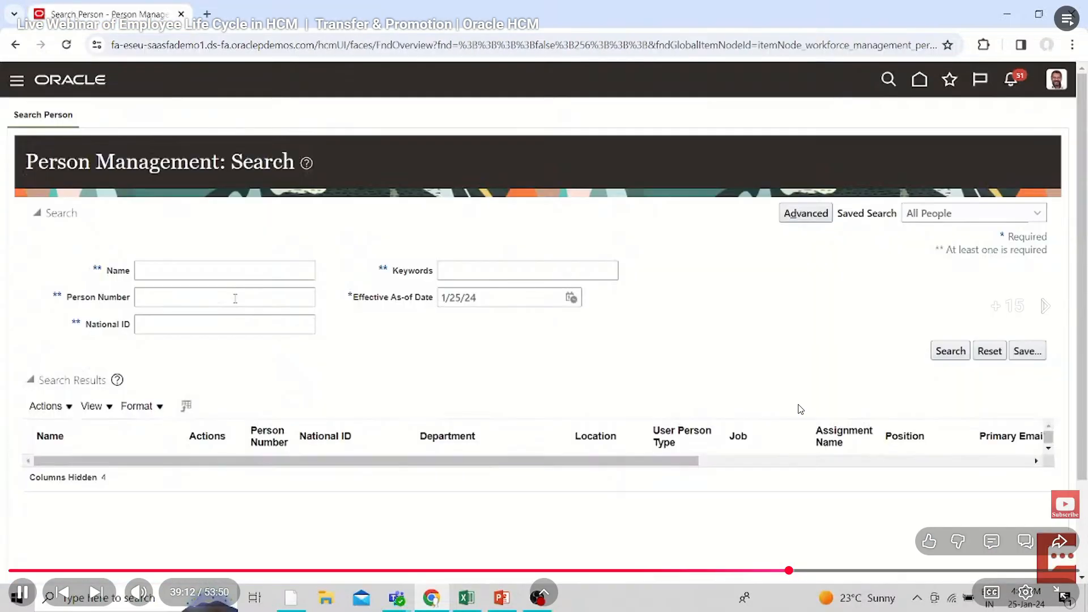
{"action": "key", "text": "Left"}
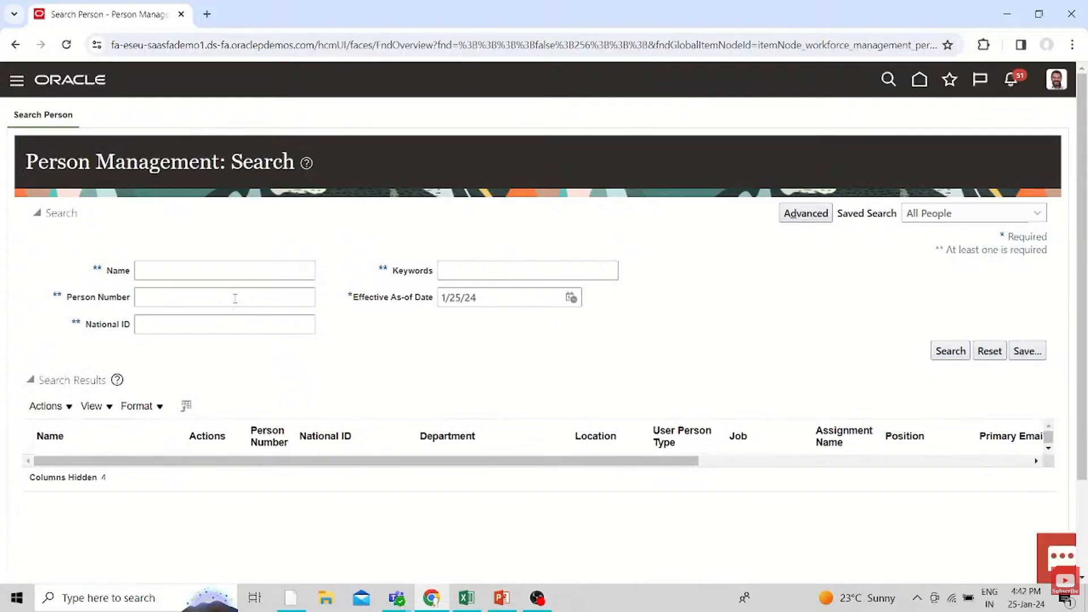
Skip through the Promotion action of the Update Employment dialog to the editable assignment form at about 40:17
{"action": "key", "text": "Right"}
{"action": "key", "text": "Right"}
{"action": "key", "text": "Right"}
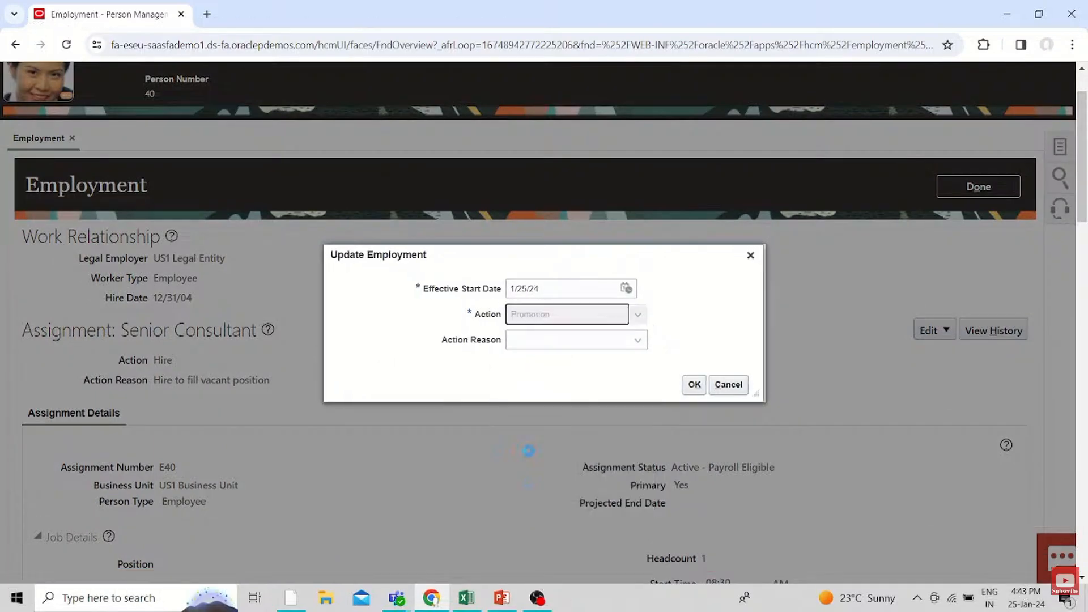
{"action": "key", "text": "Right"}
{"action": "key", "text": "Right"}
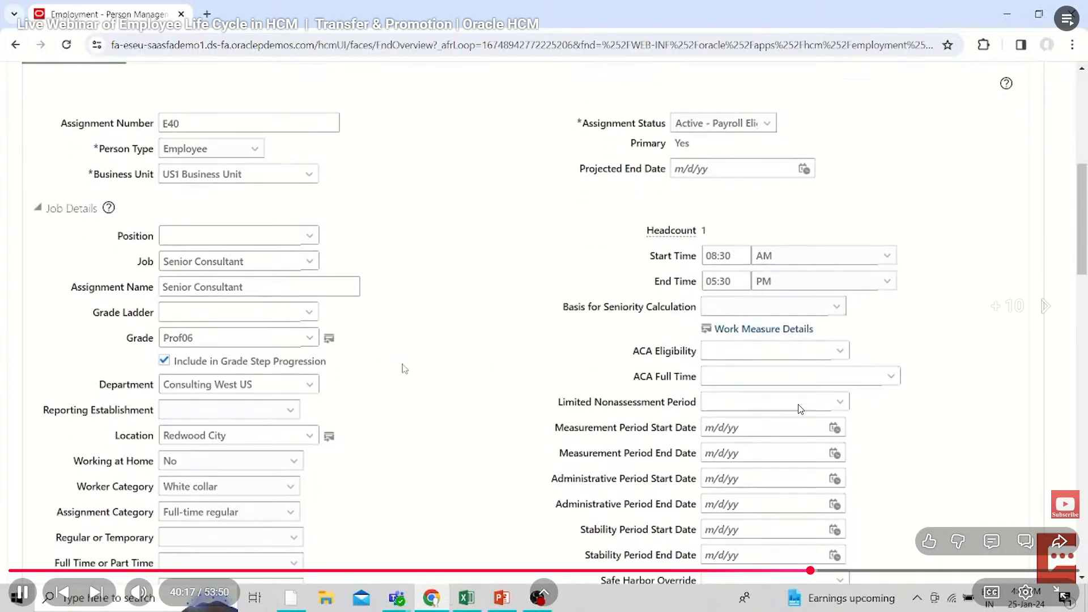
Skip past the job change to Manager to the position search dialog at about 41:11
{"action": "key", "text": "Right"}
{"action": "key", "text": "Right"}
{"action": "key", "text": "Right"}
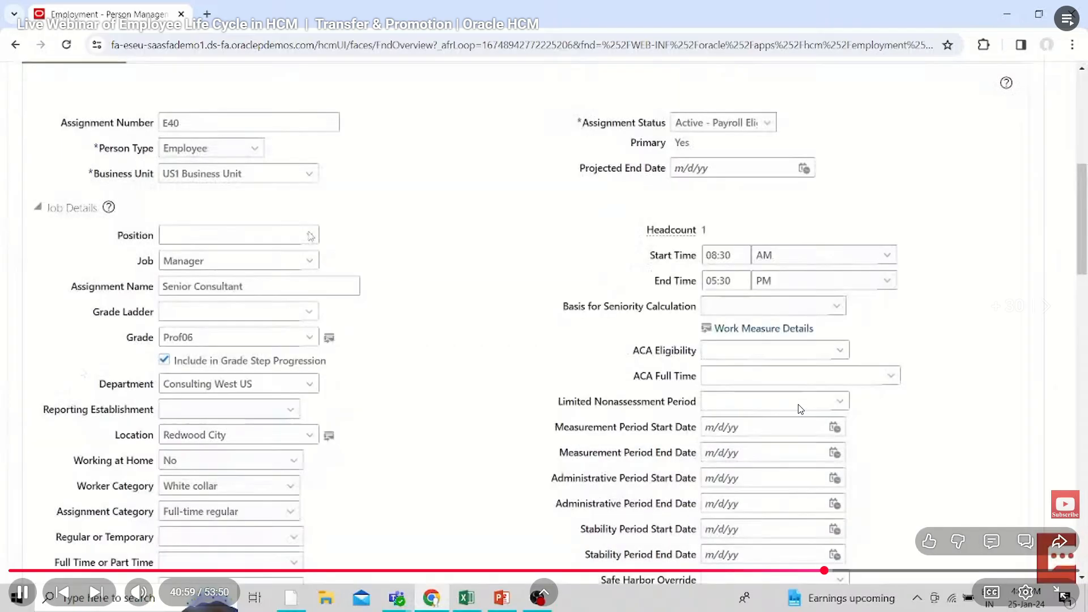
{"action": "key", "text": "Right"}
{"action": "key", "text": "Right"}
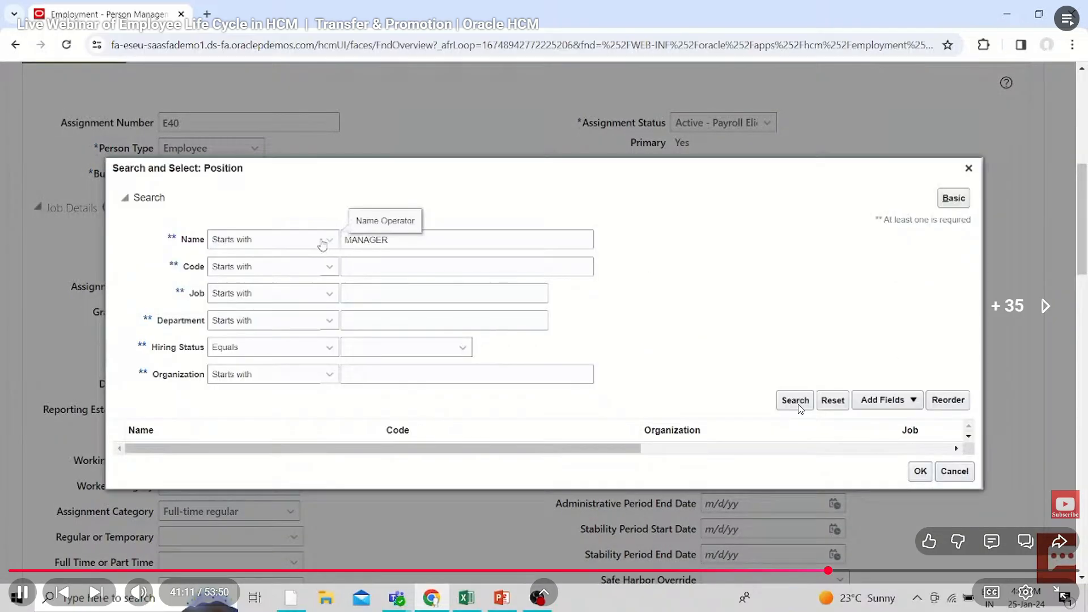
Rewind to the position list at about 40:53, and skip forward to the position search results at about 42:08
{"action": "key", "text": "Left"}
{"action": "key", "text": "Left"}
{"action": "key", "text": "Left"}
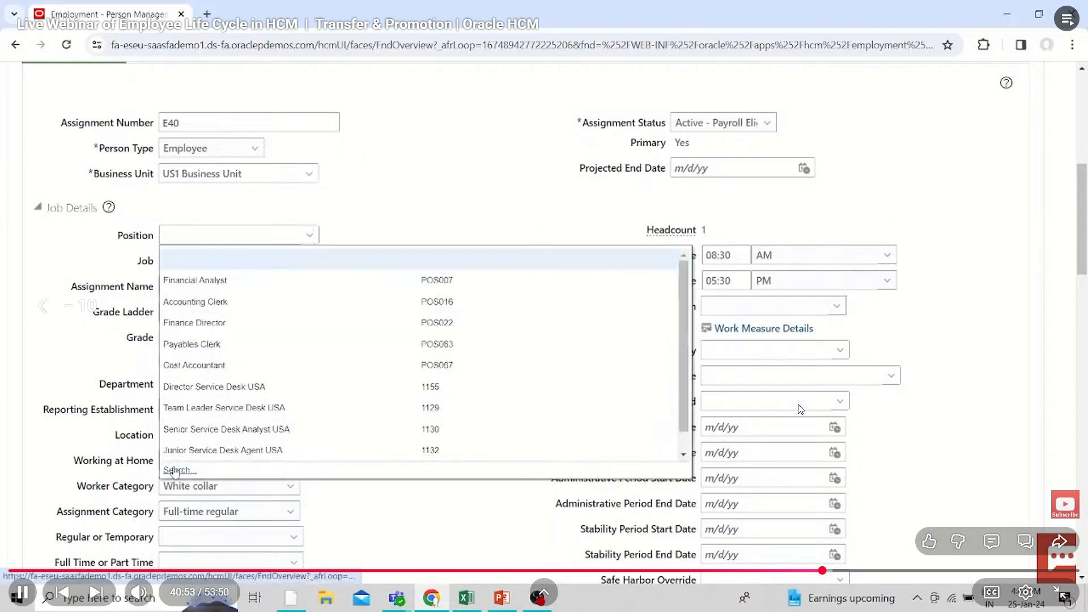
{"action": "key", "text": "Right"}
{"action": "key", "text": "Right"}
{"action": "key", "text": "Right"}
{"action": "key", "text": "Right"}
{"action": "key", "text": "Right"}
{"action": "key", "text": "Right"}
{"action": "key", "text": "Right"}
{"action": "key", "text": "Right"}
{"action": "key", "text": "Right"}
{"action": "key", "text": "Right"}
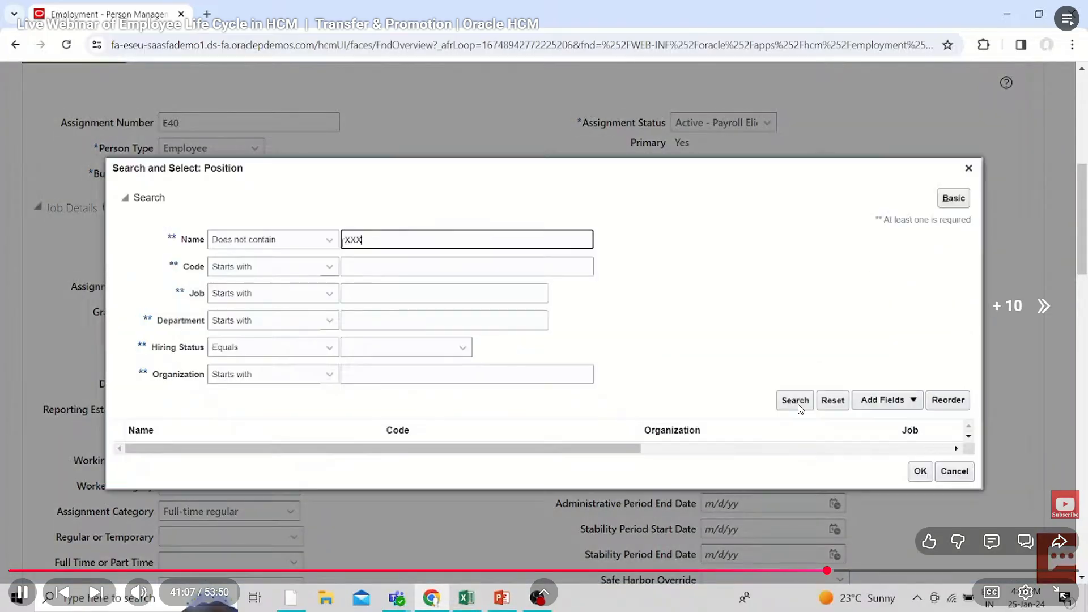
{"action": "key", "text": "Right"}
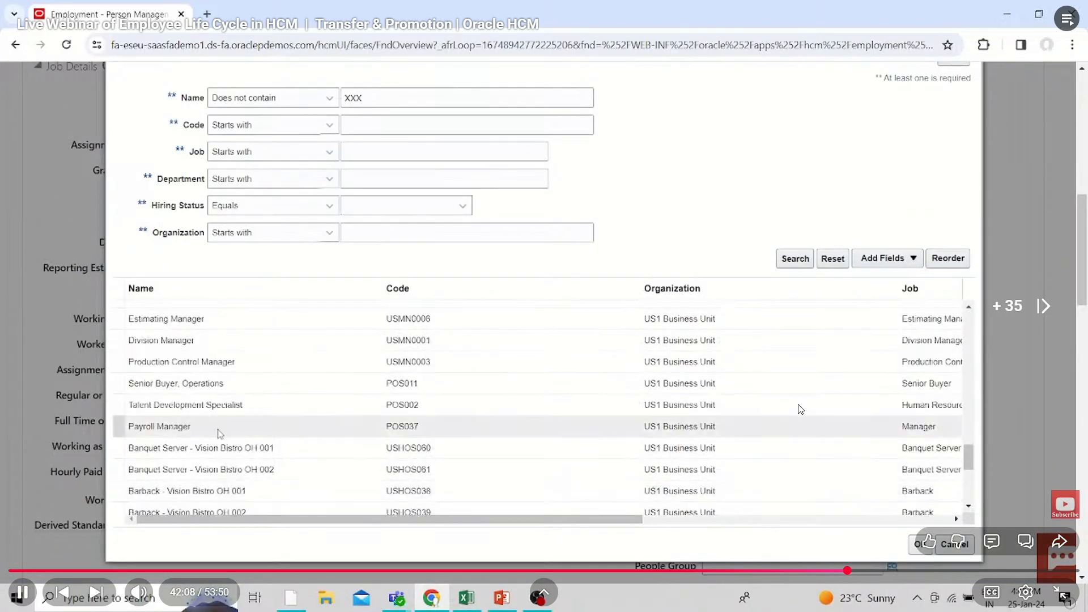
Skip through the search for positions containing Manager to the selected Human Resources Manager position at about 43:51
{"action": "key", "text": "Right"}
{"action": "key", "text": "Right"}
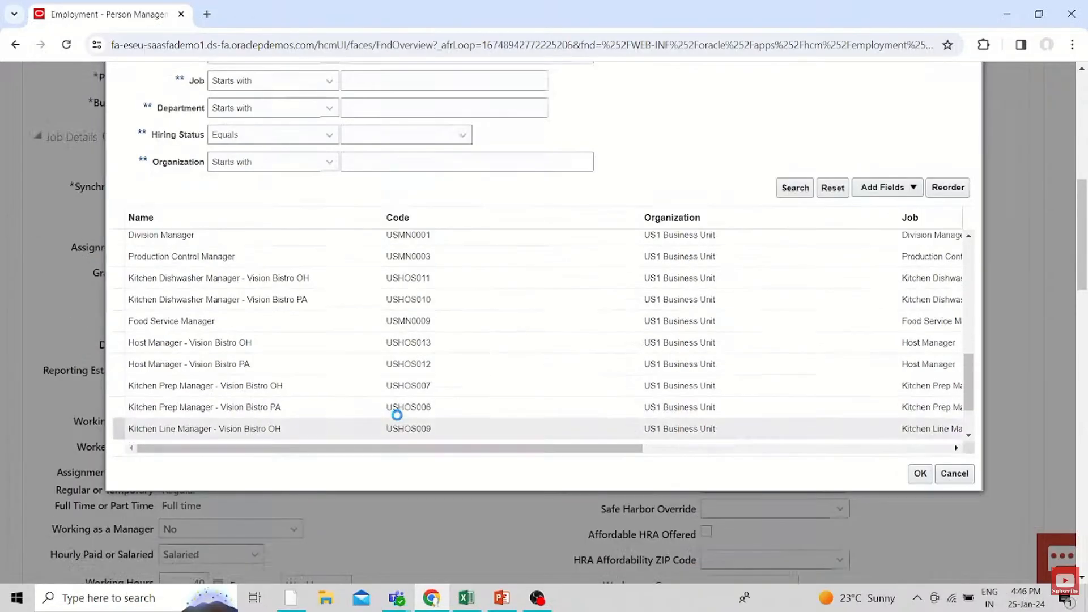
{"action": "key", "text": "Left"}
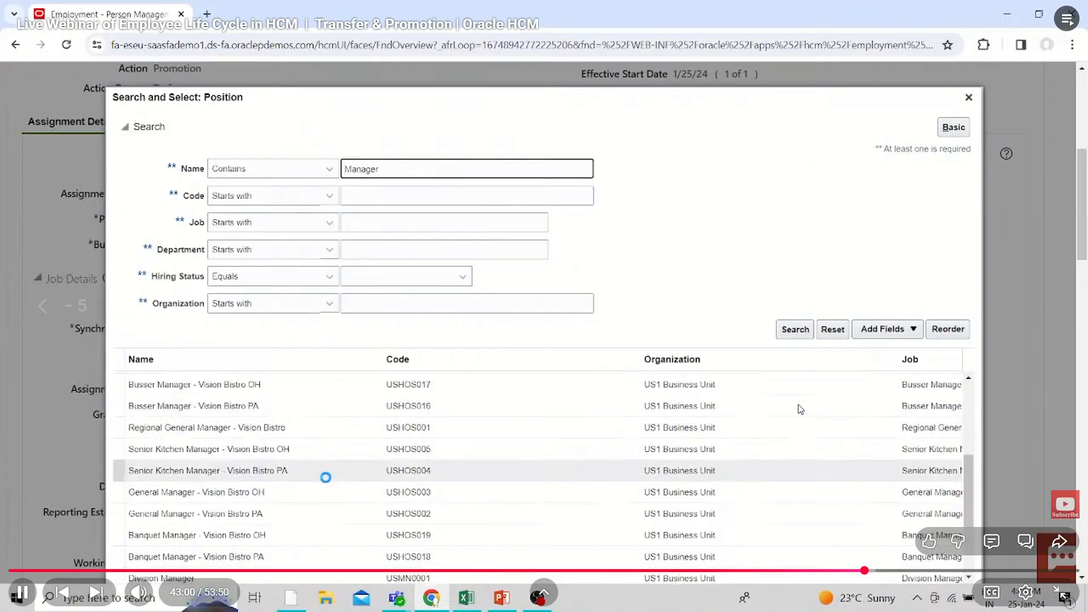
{"action": "key", "text": "Right"}
{"action": "key", "text": "Right"}
{"action": "key", "text": "Right"}
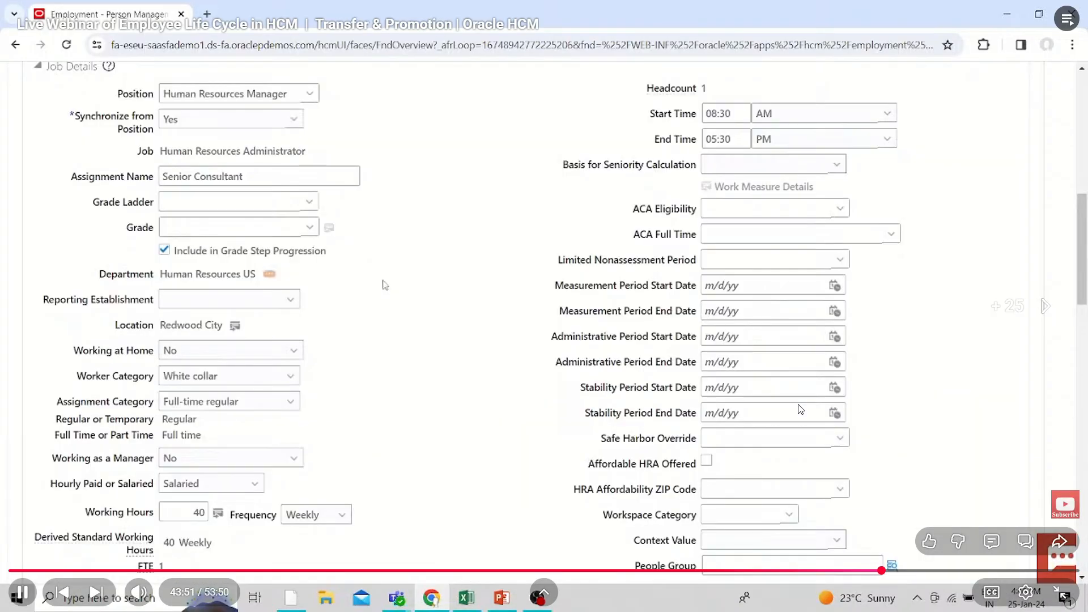
Skip past the promotion's job details to the employee's Current Salary section at about 47:03
{"action": "key", "text": "Right"}
{"action": "key", "text": "Right"}
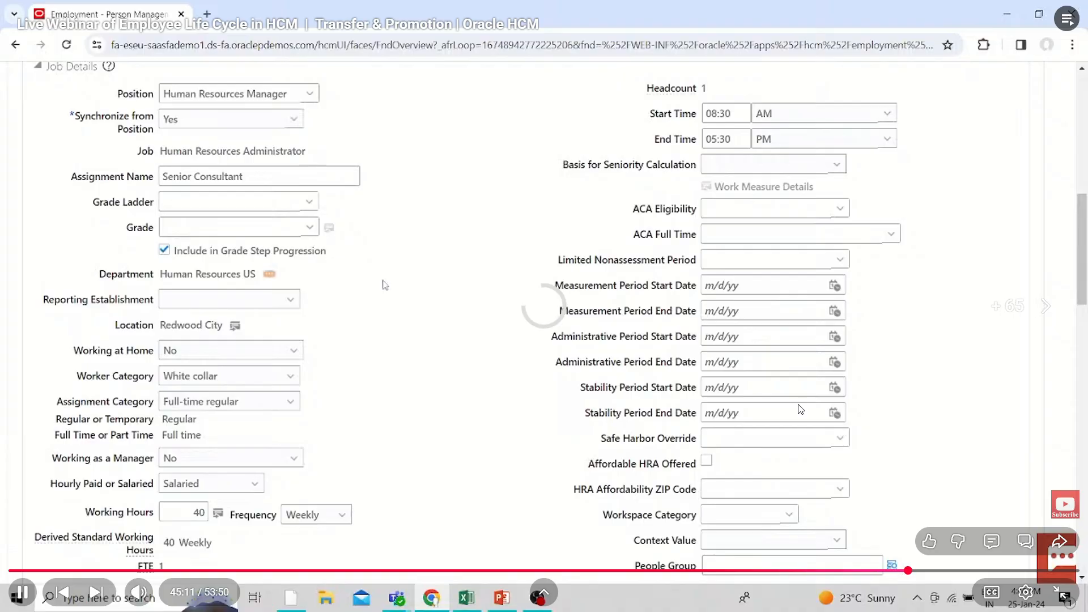
{"action": "key", "text": "Right"}
{"action": "key", "text": "Right"}
{"action": "key", "text": "Right"}
{"action": "key", "text": "Right"}
{"action": "key", "text": "Right"}
{"action": "key", "text": "Right"}
{"action": "key", "text": "Right"}
{"action": "key", "text": "Right"}
{"action": "key", "text": "Right"}
{"action": "key", "text": "Right"}
{"action": "key", "text": "Right"}
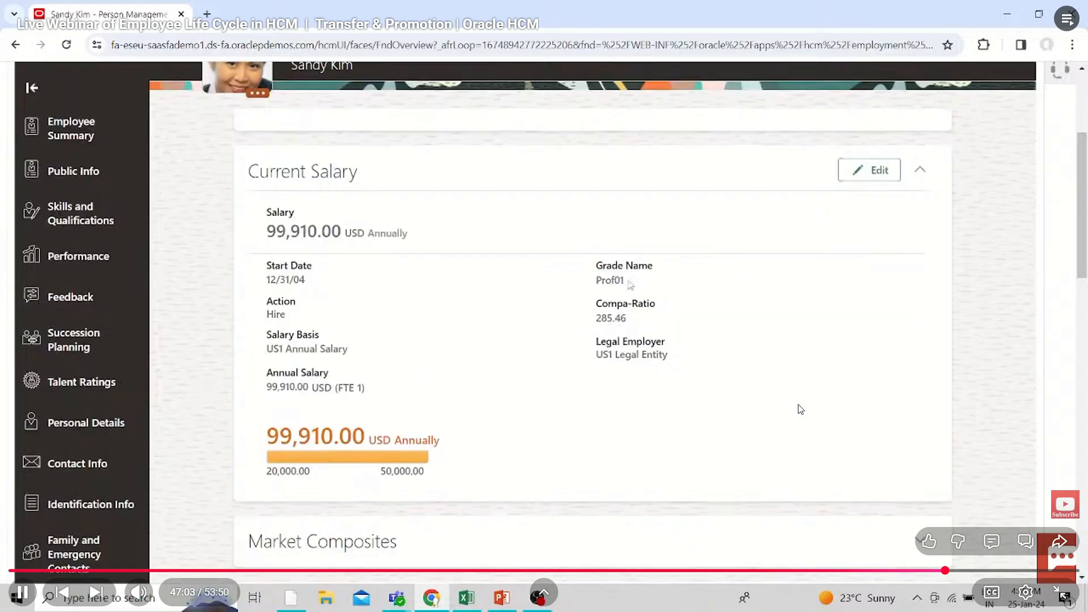
Skip through the Workforce Compensation overview to the Promote worksheet of Simple Merit and Bonus 2023 at about 50:02
{"action": "key", "text": "Right"}
{"action": "key", "text": "Right"}
{"action": "key", "text": "Right"}
{"action": "key", "text": "Right"}
{"action": "key", "text": "Right"}
{"action": "key", "text": "Right"}
{"action": "key", "text": "Right"}
{"action": "key", "text": "Right"}
{"action": "key", "text": "Right"}
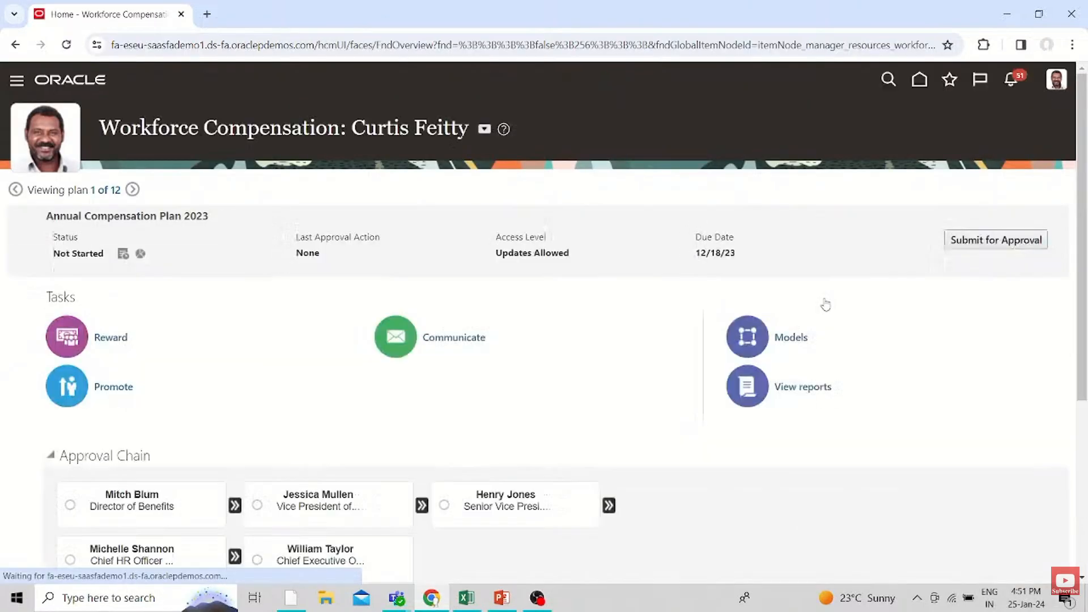
{"action": "key", "text": "Right"}
{"action": "key", "text": "Right"}
{"action": "key", "text": "Right"}
{"action": "key", "text": "Right"}
{"action": "key", "text": "Right"}
{"action": "key", "text": "Right"}
{"action": "key", "text": "Right"}
{"action": "key", "text": "Right"}
{"action": "key", "text": "Right"}
{"action": "key", "text": "Right"}
{"action": "key", "text": "Right"}
{"action": "key", "text": "Right"}
{"action": "key", "text": "Right"}
{"action": "key", "text": "Right"}
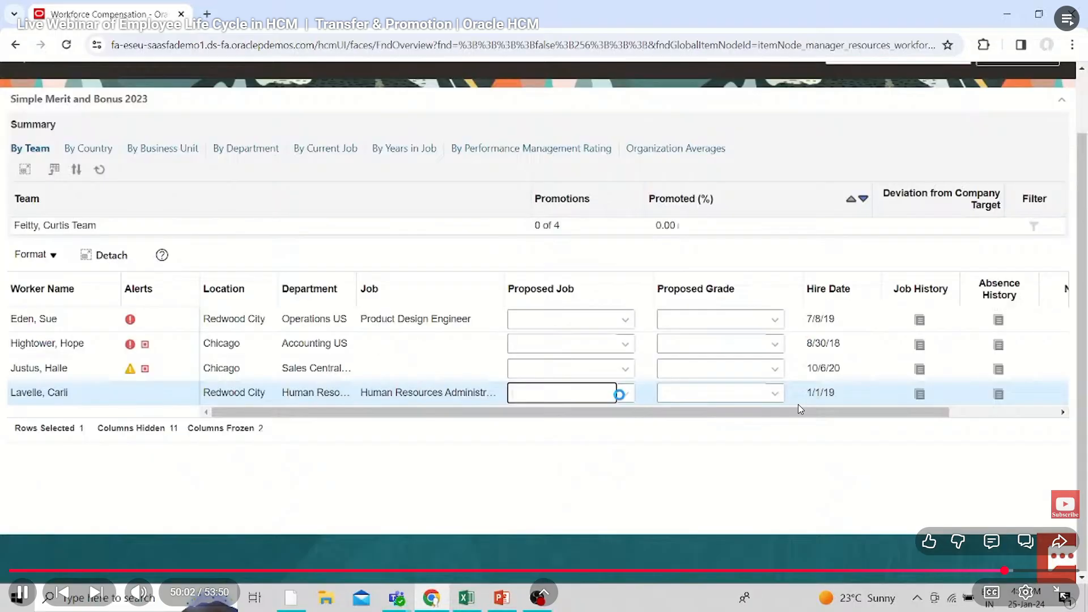
Skip past the proposed job and grade Admin07 to the worksheet's Organization Averages at about 51:46
{"action": "key", "text": "Right"}
{"action": "key", "text": "Right"}
{"action": "key", "text": "Right"}
{"action": "key", "text": "Right"}
{"action": "key", "text": "Right"}
{"action": "key", "text": "Right"}
{"action": "key", "text": "Right"}
{"action": "key", "text": "Right"}
{"action": "key", "text": "Right"}
{"action": "key", "text": "Right"}
{"action": "key", "text": "Right"}
{"action": "key", "text": "Right"}
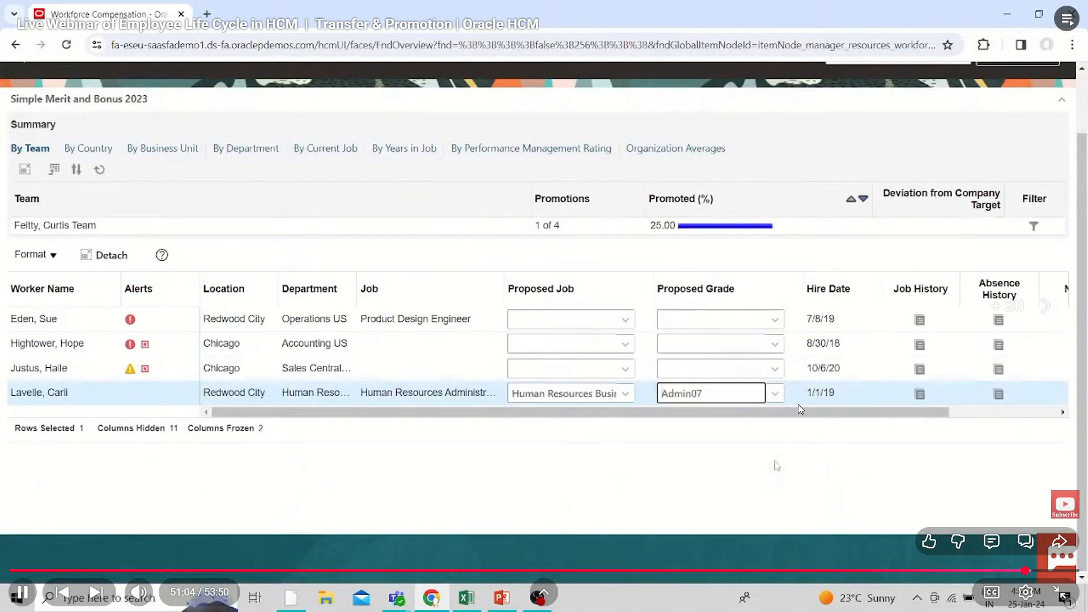
{"action": "key", "text": "Right"}
{"action": "key", "text": "Right"}
{"action": "key", "text": "Right"}
{"action": "key", "text": "Right"}
{"action": "key", "text": "Right"}
{"action": "key", "text": "Right"}
{"action": "key", "text": "Right"}
{"action": "key", "text": "Right"}
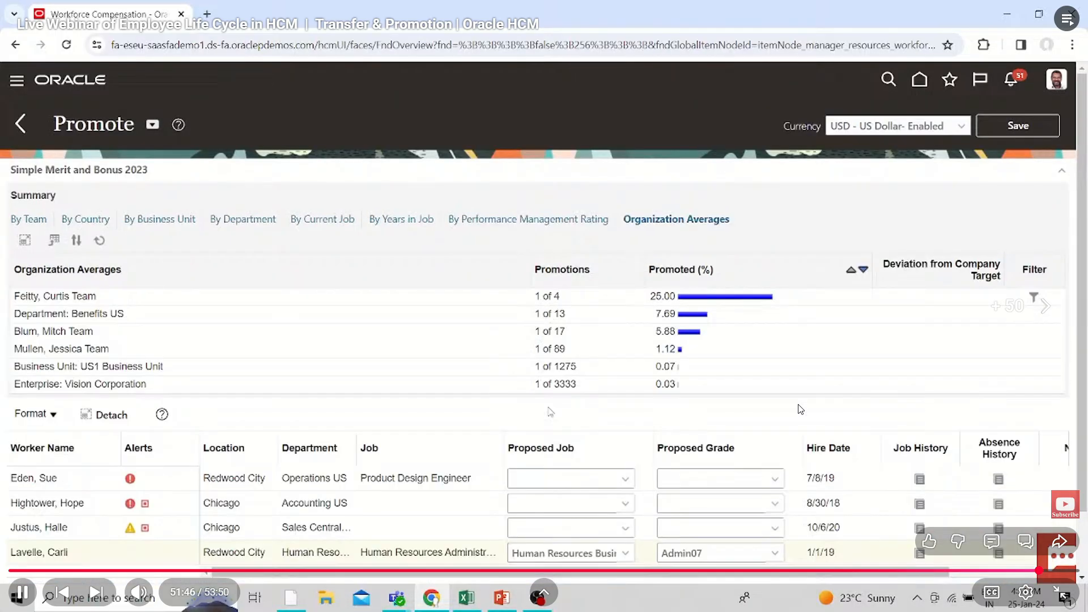
Skip past the plan's Submit for Approval dialog to the end of the video, moving on to the Employee Termination webinar
{"action": "key", "text": "Right"}
{"action": "key", "text": "Right"}
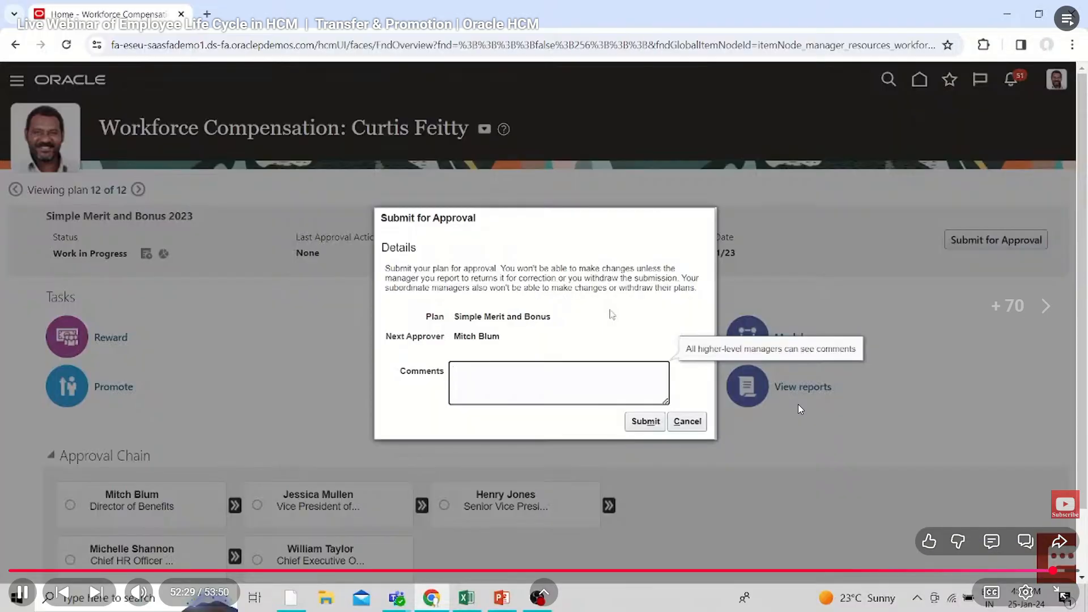
{"action": "key", "text": "Right"}
{"action": "key", "text": "Right"}
{"action": "key", "text": "Right"}
{"action": "key", "text": "Right"}
{"action": "key", "text": "Right"}
{"action": "key", "text": "Right"}
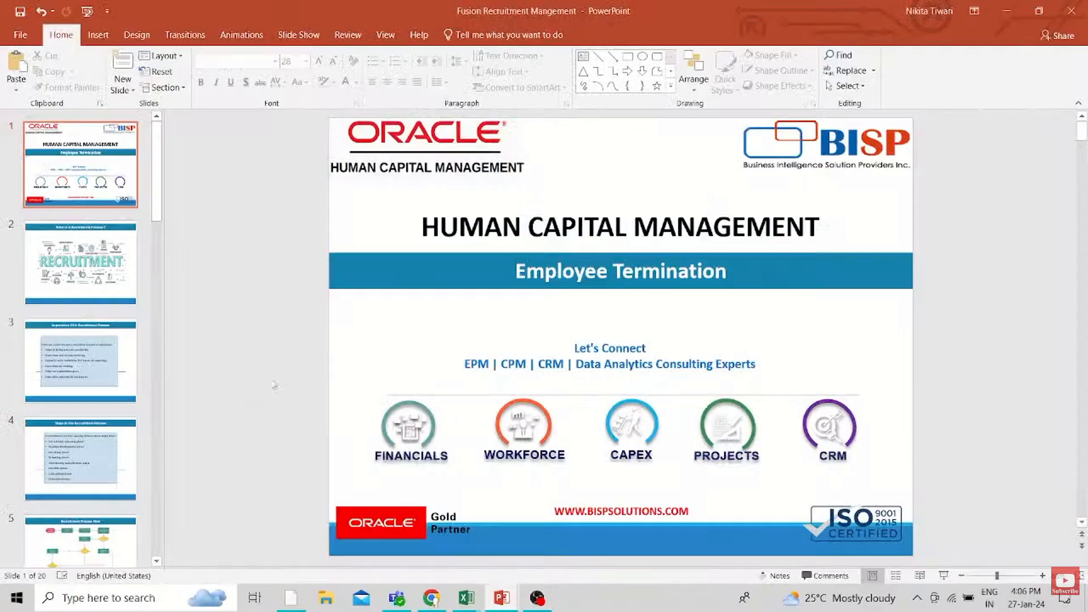
Skip the Employee Termination introduction to the Product Data Steward's employment record at about 3:54
{"action": "key", "text": "Right"}
{"action": "key", "text": "Right"}
{"action": "key", "text": "Right"}
{"action": "key", "text": "Right"}
{"action": "key", "text": "Right"}
{"action": "key", "text": "Right"}
{"action": "key", "text": "Right"}
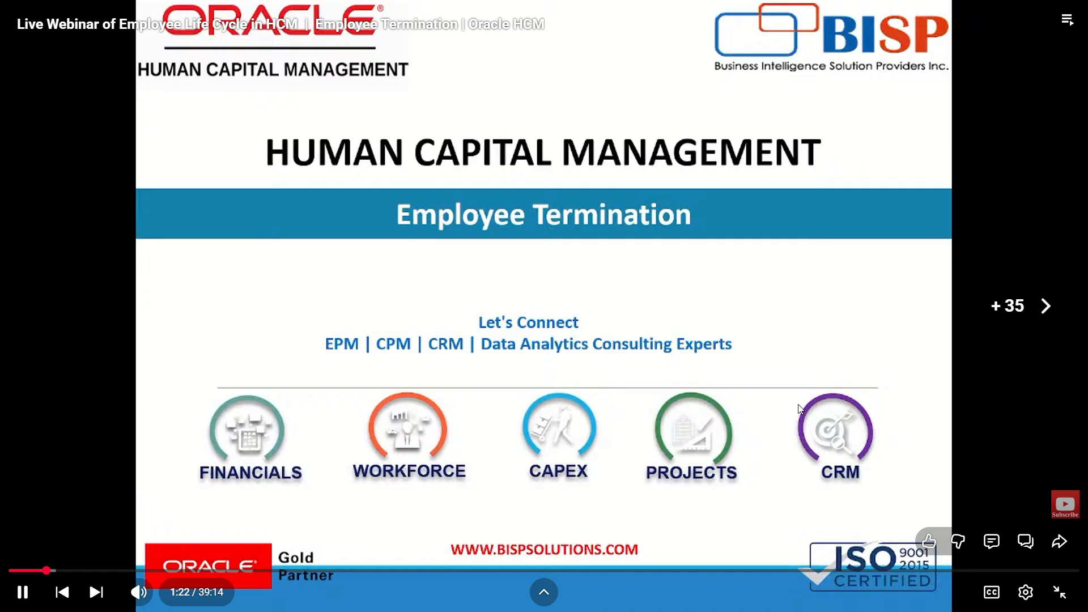
{"action": "key", "text": "Right"}
{"action": "key", "text": "Right"}
{"action": "key", "text": "Right"}
{"action": "key", "text": "Right"}
{"action": "key", "text": "Right"}
{"action": "key", "text": "Right"}
{"action": "key", "text": "Right"}
{"action": "key", "text": "Right"}
{"action": "key", "text": "Right"}
{"action": "key", "text": "Right"}
{"action": "key", "text": "Right"}
{"action": "key", "text": "Right"}
{"action": "key", "text": "Right"}
{"action": "key", "text": "Right"}
{"action": "key", "text": "Right"}
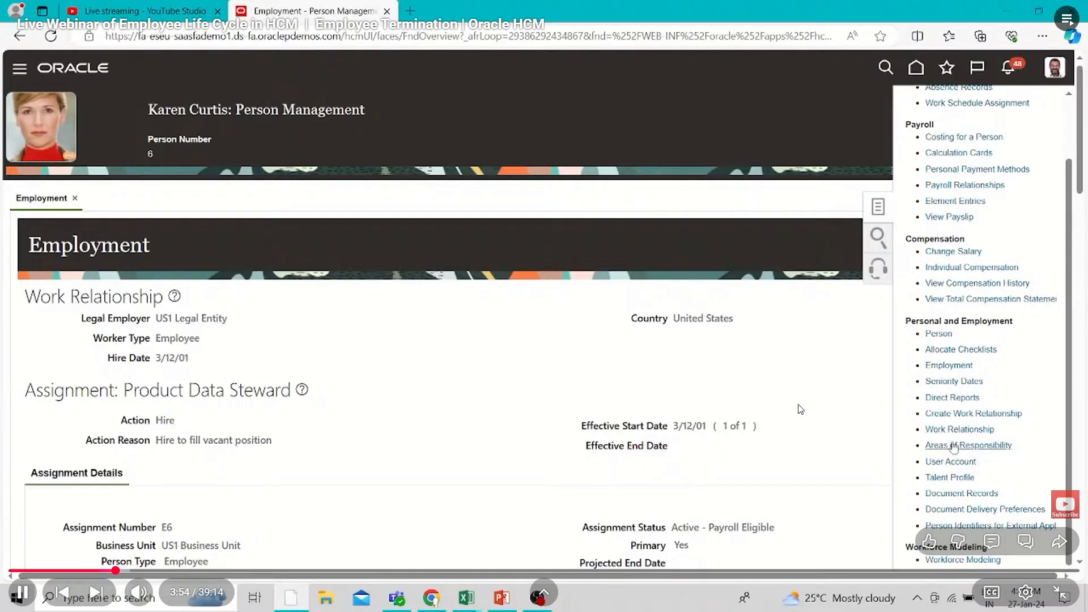
Skip forward to the Terminate Work Relationship form with Resignation and Personal Reasons at about 5:20
{"action": "key", "text": "Right"}
{"action": "key", "text": "Right"}
{"action": "key", "text": "Right"}
{"action": "key", "text": "Right"}
{"action": "key", "text": "Right"}
{"action": "key", "text": "Right"}
{"action": "key", "text": "Right"}
{"action": "key", "text": "Right"}
{"action": "key", "text": "Right"}
{"action": "key", "text": "Right"}
{"action": "key", "text": "Right"}
{"action": "key", "text": "Right"}
{"action": "key", "text": "Right"}
{"action": "key", "text": "Right"}
{"action": "key", "text": "Right"}
{"action": "key", "text": "Right"}
{"action": "key", "text": "Right"}
{"action": "key", "text": "Right"}
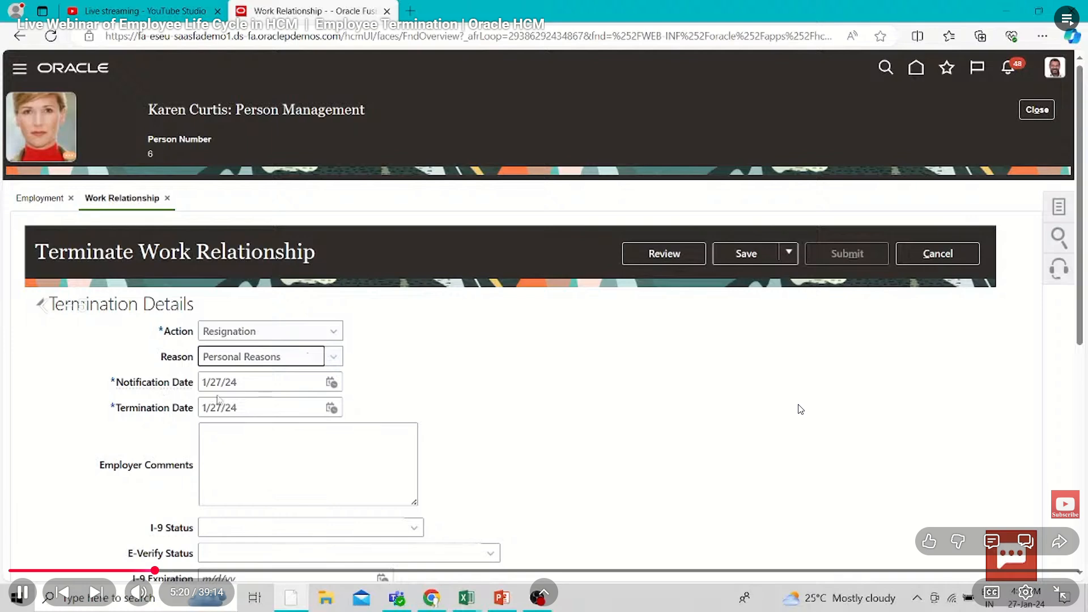
Rewind past the assignment details to the opening of the Work Relationship page at about 3:55
{"action": "key", "text": "Left"}
{"action": "key", "text": "Left"}
{"action": "key", "text": "Left"}
{"action": "key", "text": "Left"}
{"action": "key", "text": "Left"}
{"action": "key", "text": "Left"}
{"action": "key", "text": "Left"}
{"action": "key", "text": "Left"}
{"action": "key", "text": "Left"}
{"action": "key", "text": "Left"}
{"action": "key", "text": "Left"}
{"action": "key", "text": "Left"}
{"action": "key", "text": "Left"}
{"action": "key", "text": "Left"}
{"action": "key", "text": "Left"}
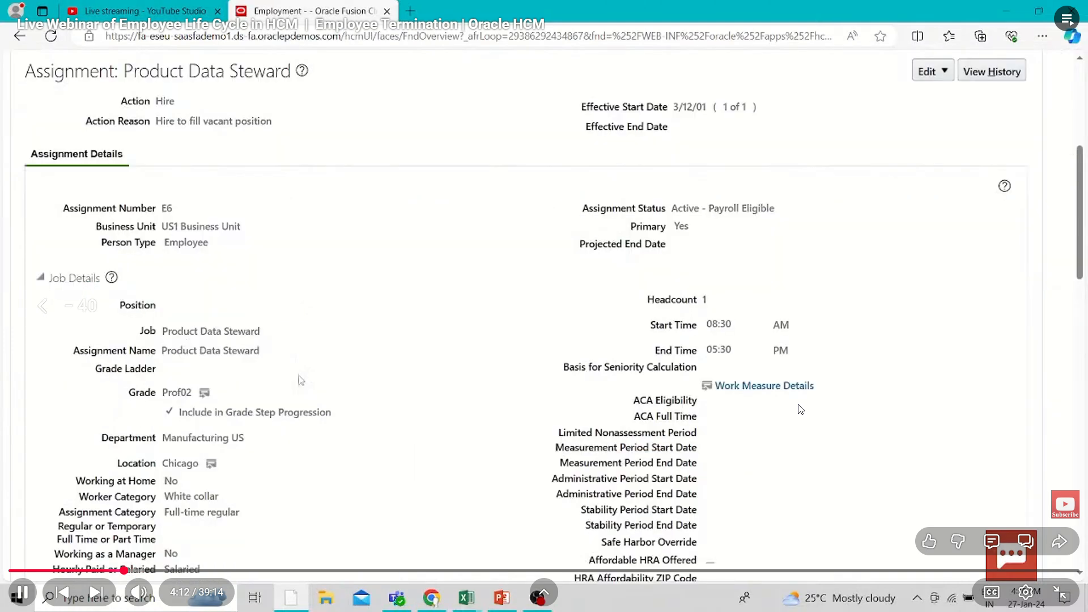
Rewind further and replay from the home page where Person Management is opened, at about 2:49
{"action": "key", "text": "Left"}
{"action": "key", "text": "Left"}
{"action": "key", "text": "Left"}
{"action": "key", "text": "Left"}
{"action": "key", "text": "Left"}
{"action": "key", "text": "Left"}
{"action": "key", "text": "Left"}
{"action": "key", "text": "Left"}
{"action": "key", "text": "Left"}
{"action": "key", "text": "Left"}
{"action": "key", "text": "Left"}
{"action": "key", "text": "Left"}
{"action": "key", "text": "Left"}
{"action": "key", "text": "Left"}
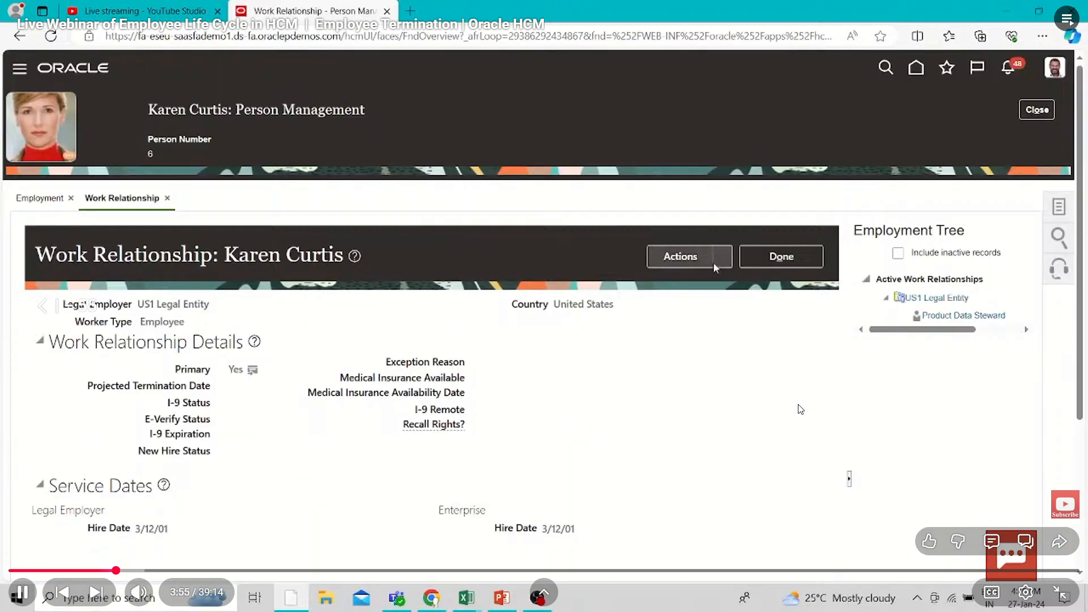
{"action": "key", "text": "Left"}
{"action": "key", "text": "Left"}
{"action": "key", "text": "Left"}
{"action": "key", "text": "Left"}
{"action": "key", "text": "Left"}
{"action": "key", "text": "Right"}
{"action": "key", "text": "Right"}
{"action": "key", "text": "Right"}
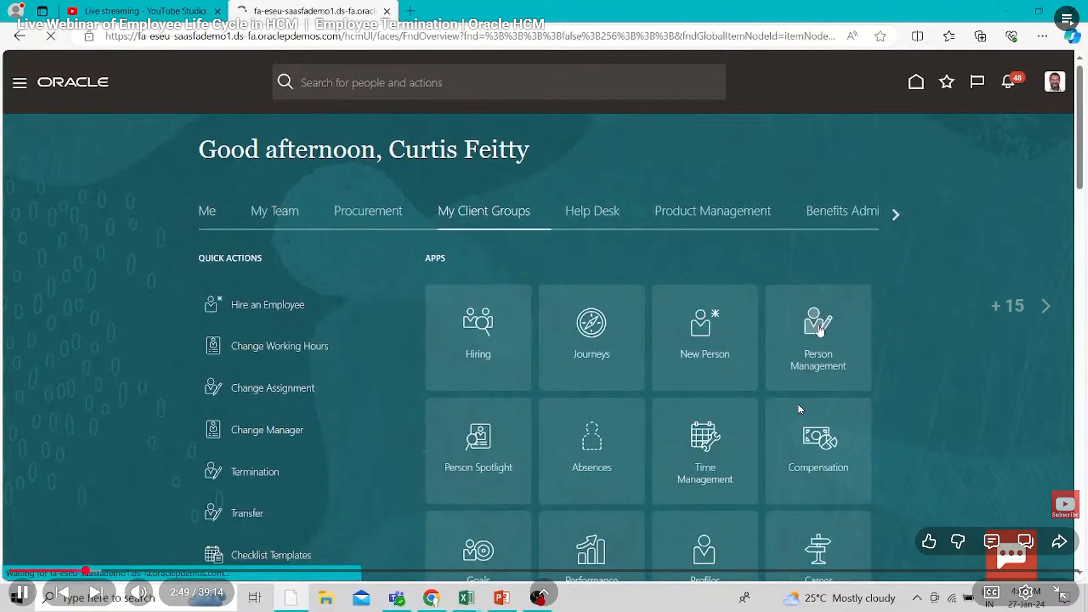
{"action": "key", "text": "Right"}
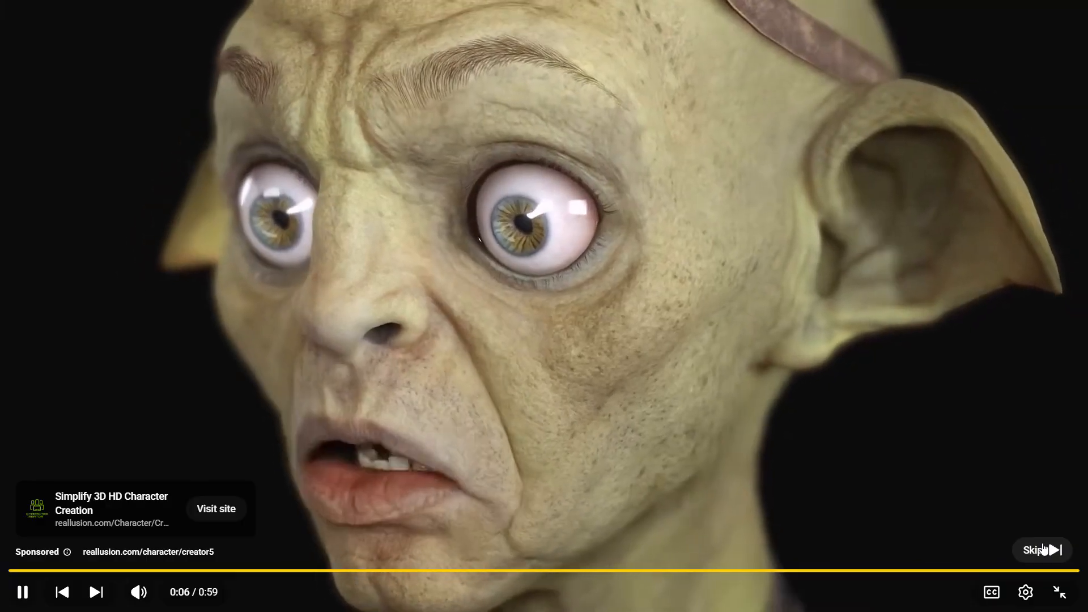
Skip the advertisement and move forward past the employment details to the action choices of the Terminate Work Relationship form
{"action": "left_click", "coordinate": [1043, 549]}
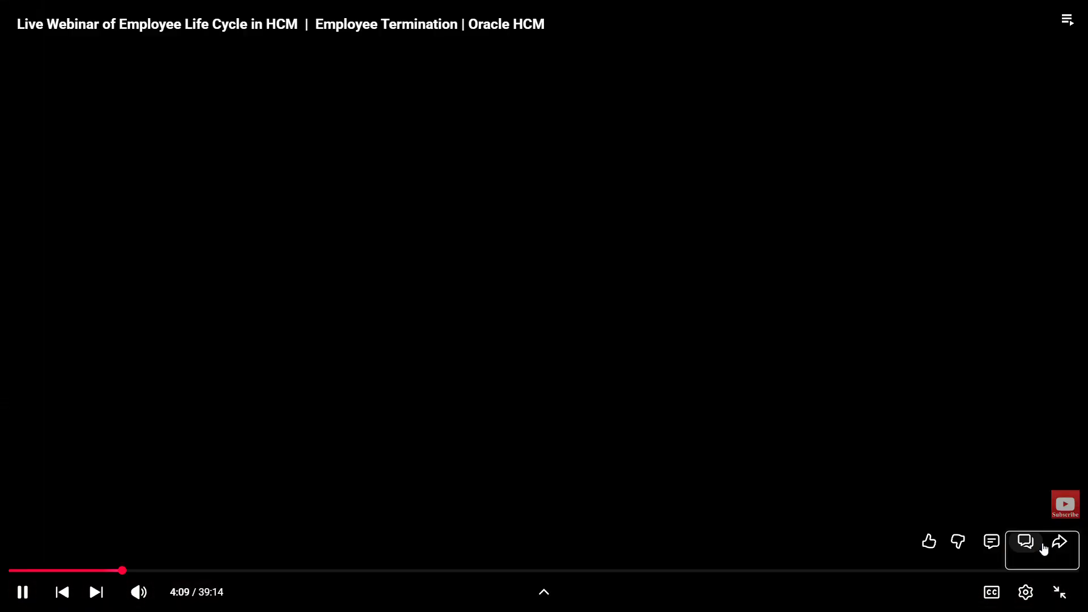
{"action": "key", "text": "Right"}
{"action": "key", "text": "Right"}
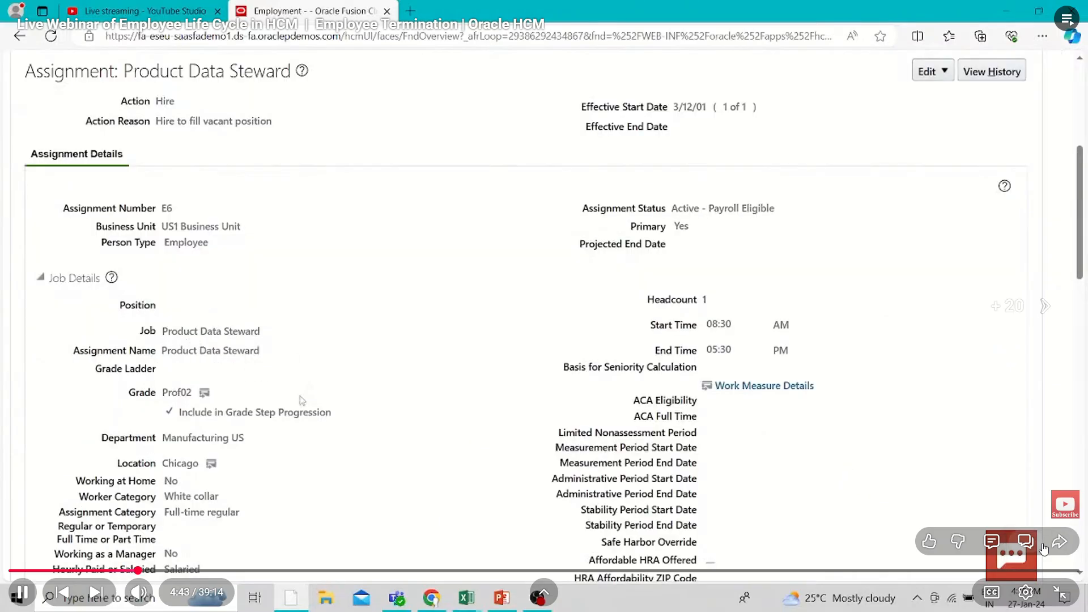
{"action": "key", "text": "Right"}
{"action": "key", "text": "Right"}
{"action": "key", "text": "Right"}
{"action": "key", "text": "Right"}
{"action": "key", "text": "Right"}
{"action": "key", "text": "Right"}
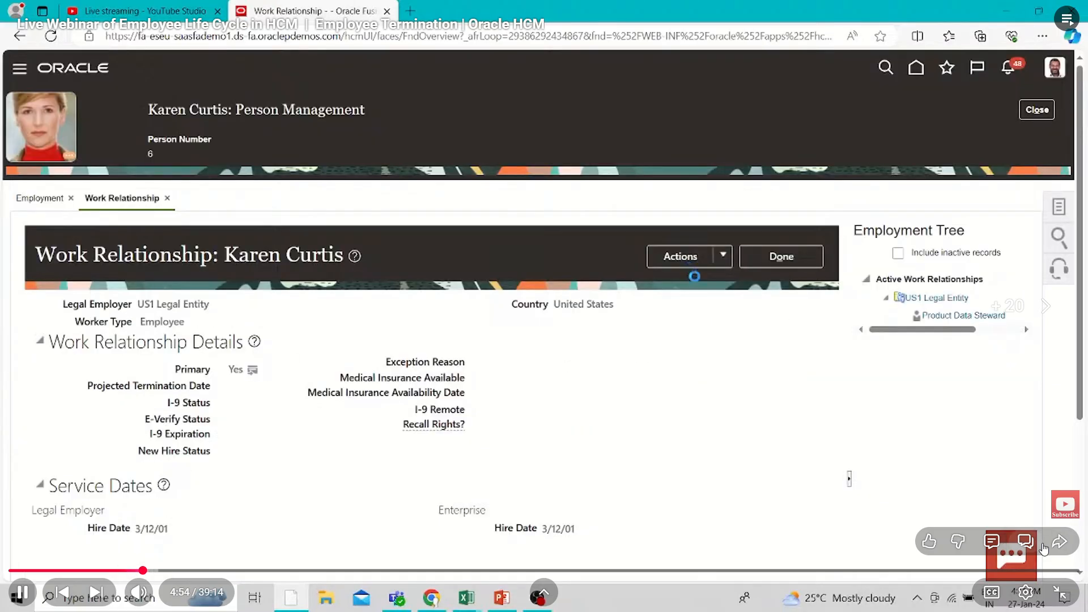
{"action": "key", "text": "Right"}
{"action": "key", "text": "Right"}
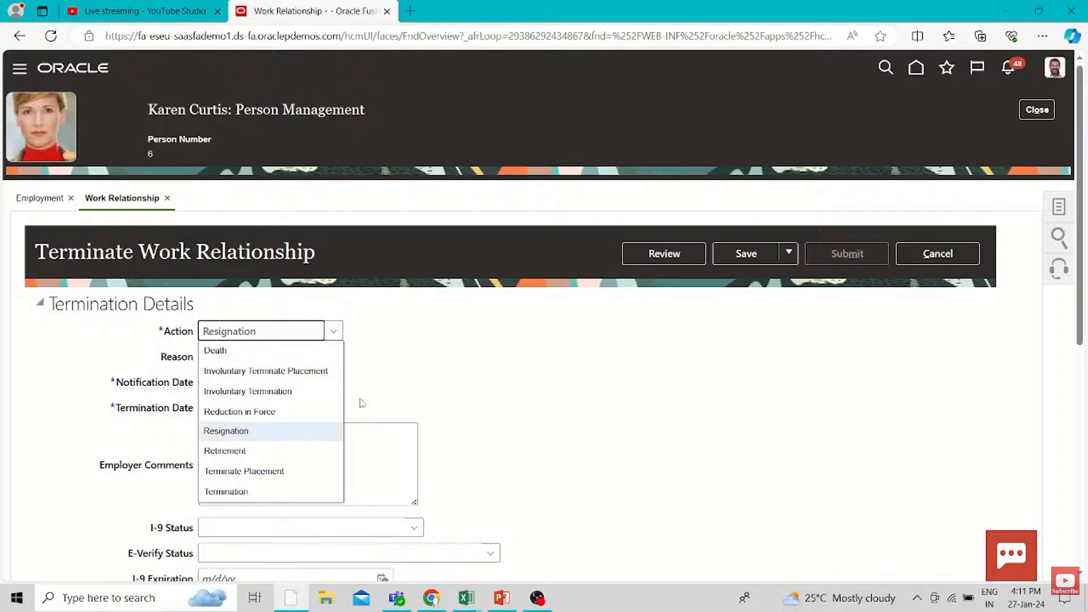
Skip forward past the user access and rehire recommendation settings to the Review Terminate Work Relationship page at about 7:56
{"action": "mouse_move", "coordinate": [1043, 548]}
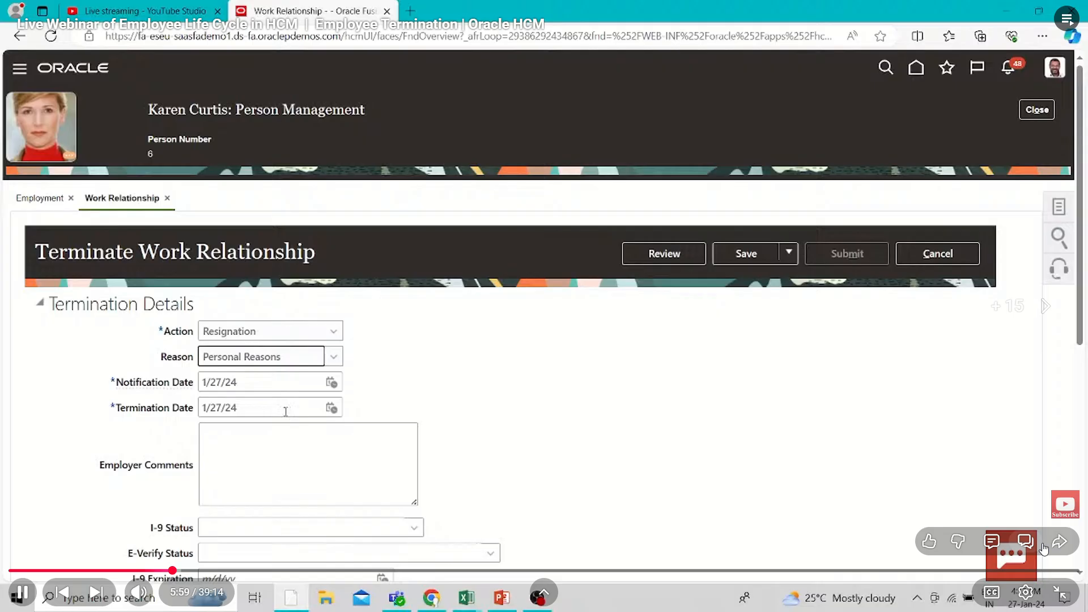
{"action": "key", "text": "l"}
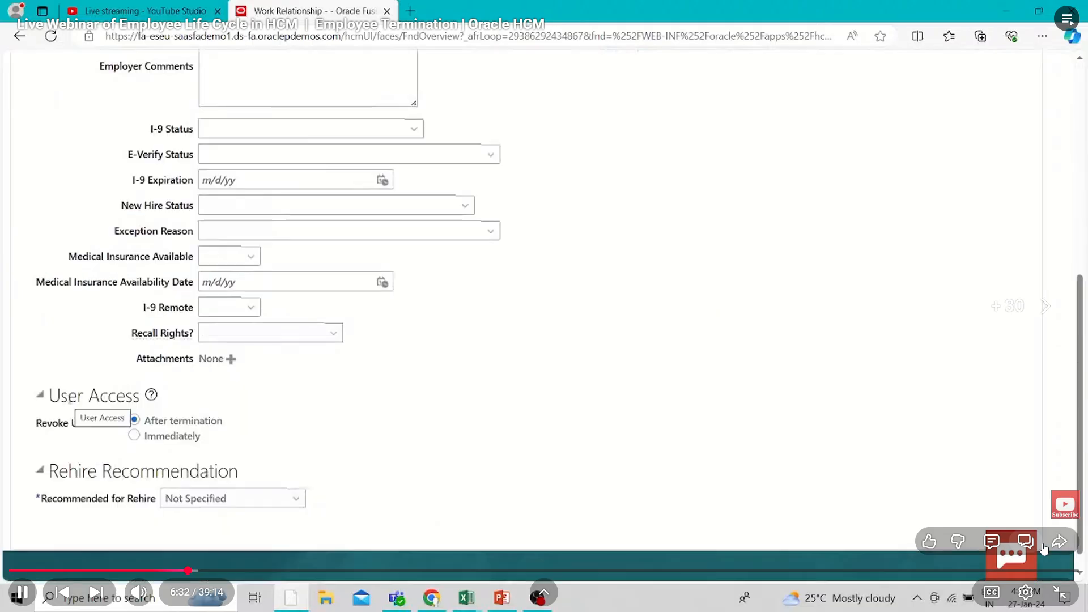
{"action": "key", "text": "Right"}
{"action": "key", "text": "Right"}
{"action": "key", "text": "Right"}
{"action": "key", "text": "Right"}
{"action": "key", "text": "Right"}
{"action": "key", "text": "Right"}
{"action": "key", "text": "Right"}
{"action": "key", "text": "Right"}
{"action": "key", "text": "Right"}
{"action": "key", "text": "Right"}
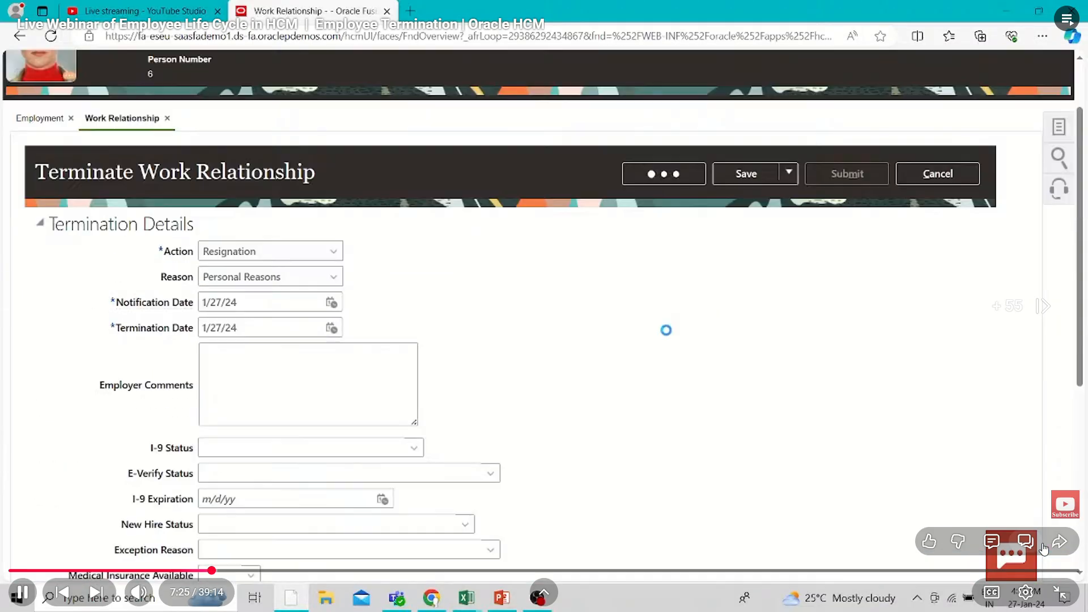
{"action": "key", "text": "Right"}
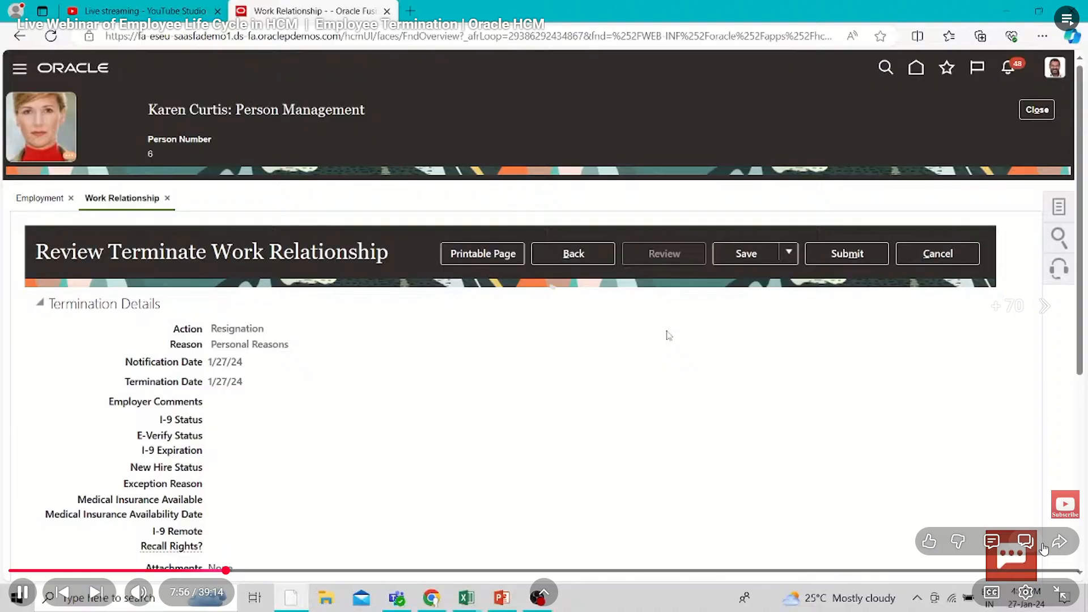
Skip forward past the termination submission and the home page to the My Team worker overview at about 9:16
{"action": "key", "text": "Right"}
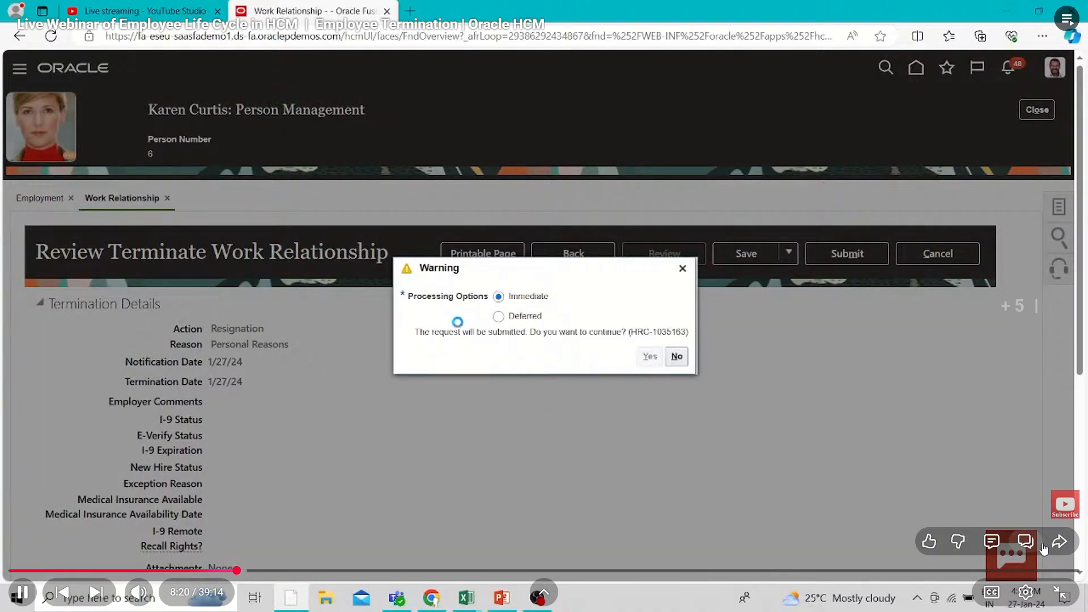
{"action": "key", "text": "Right"}
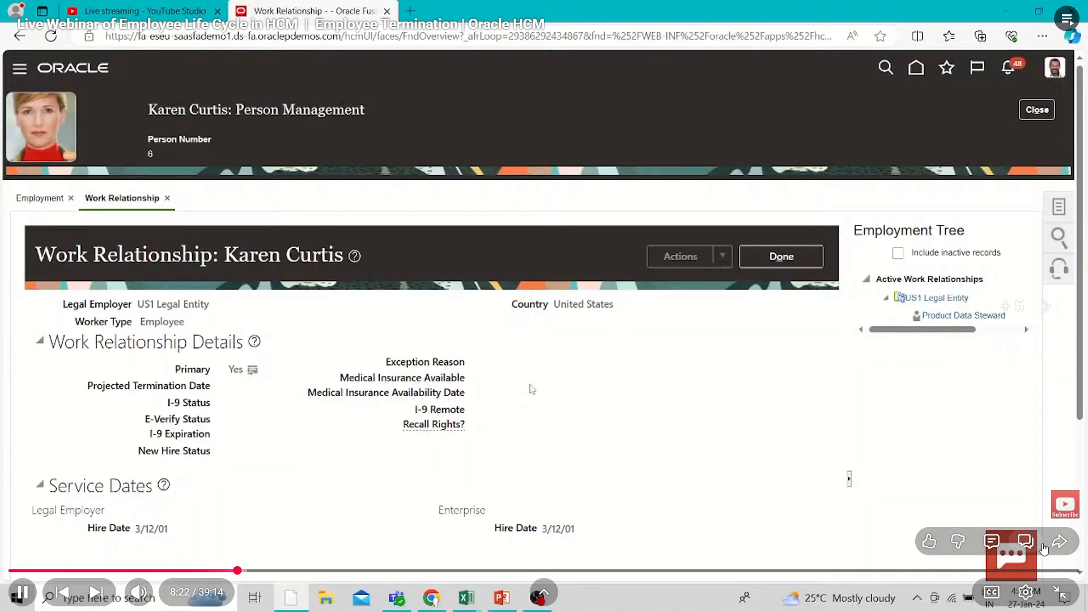
{"action": "key", "text": "Right"}
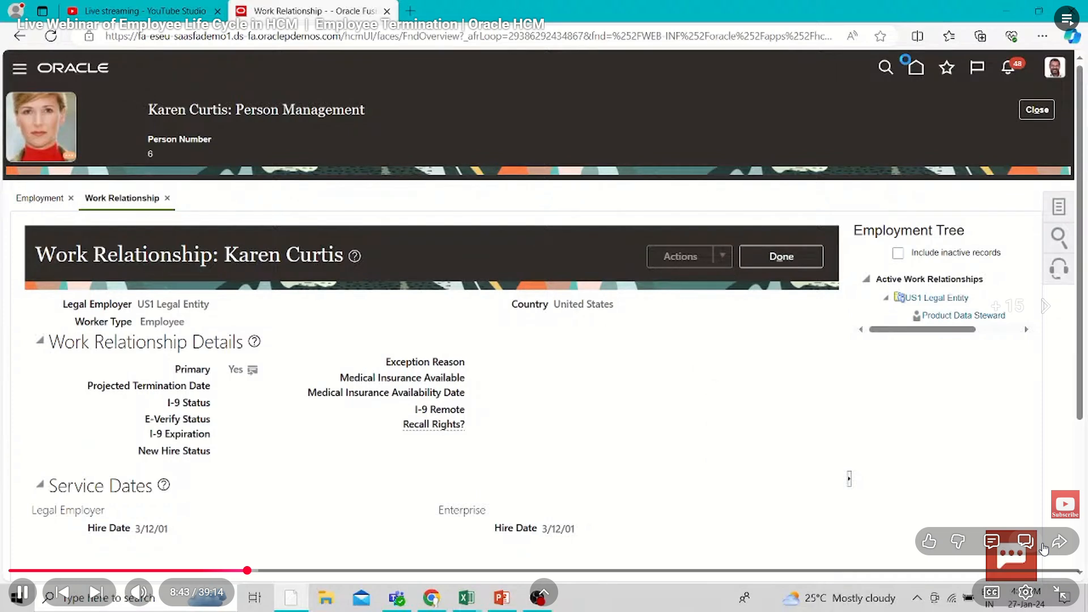
{"action": "key", "text": "Right"}
{"action": "key", "text": "Right"}
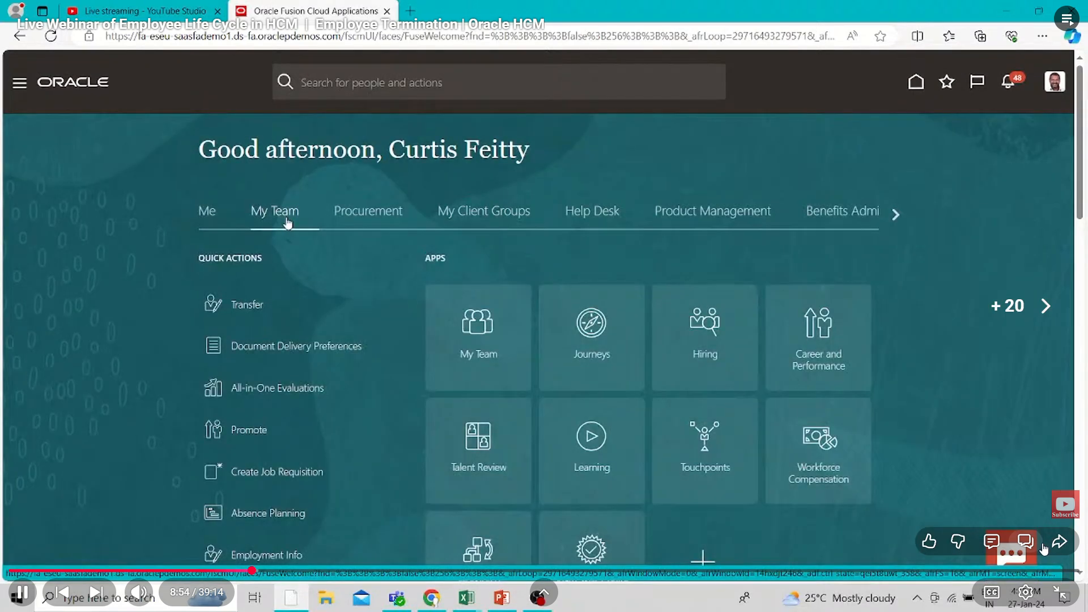
Skip forward past the worker's Employment Info and its action list to the Enter Termination Info section at about 11:05
{"action": "key", "text": "Right"}
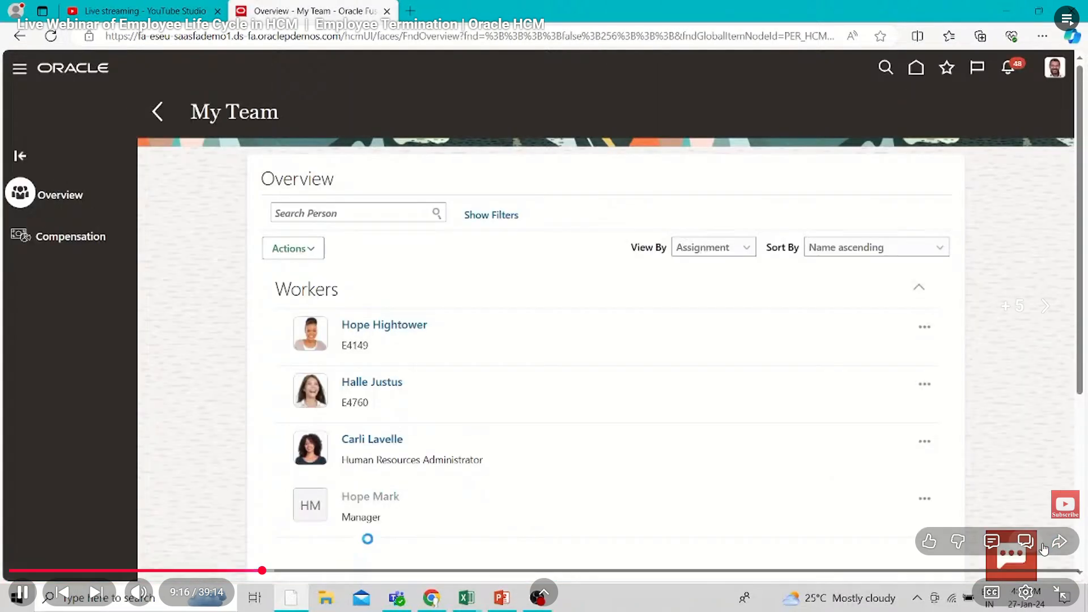
{"action": "key", "text": "Right"}
{"action": "key", "text": "Right"}
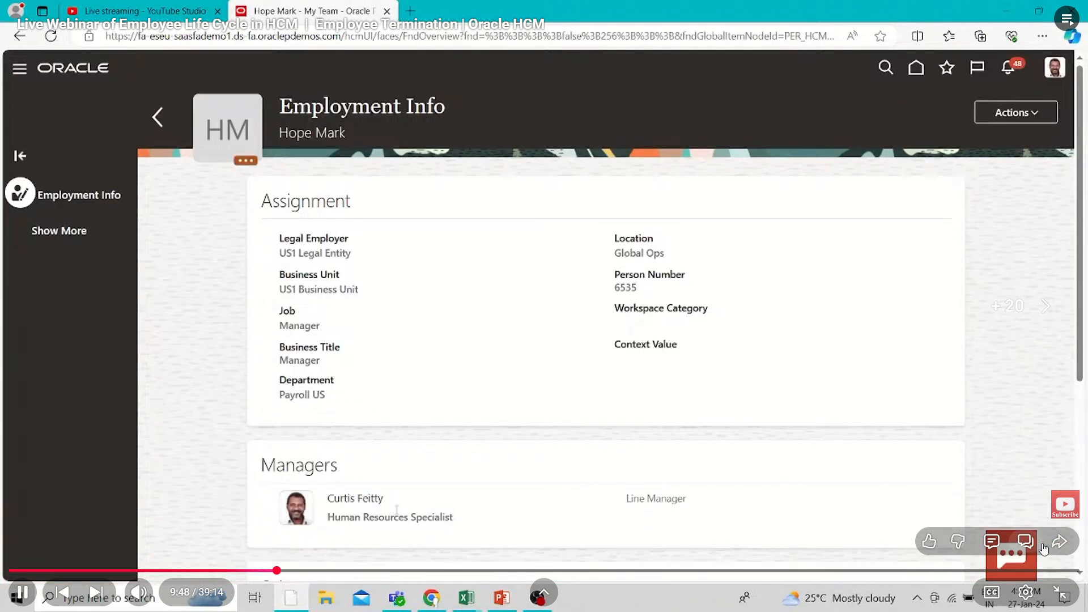
{"action": "key", "text": "Right"}
{"action": "key", "text": "Right"}
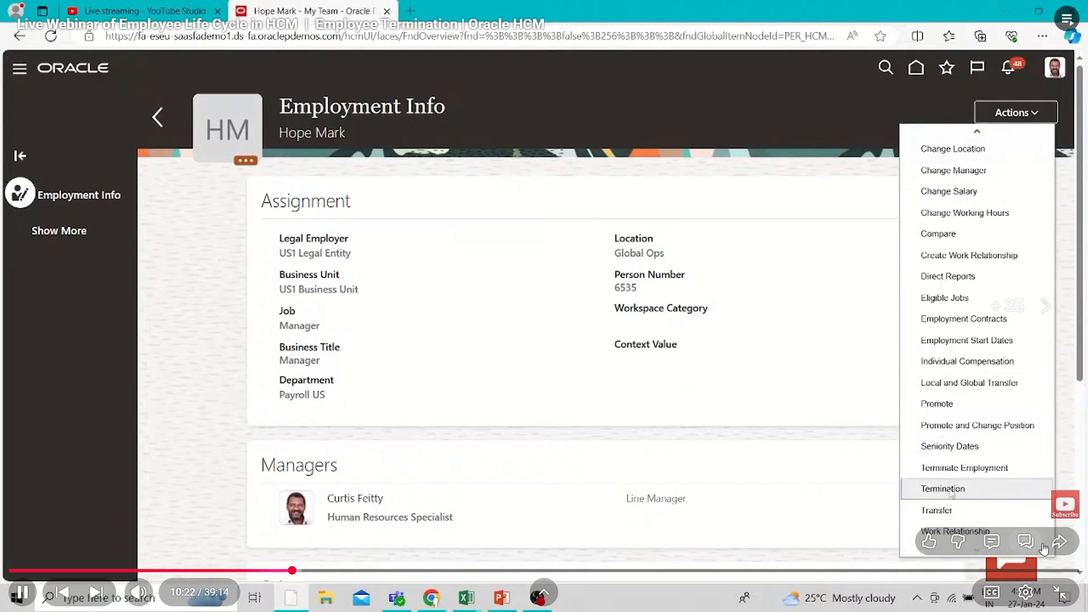
{"action": "key", "text": "Right"}
{"action": "key", "text": "Right"}
{"action": "key", "text": "Right"}
{"action": "key", "text": "Right"}
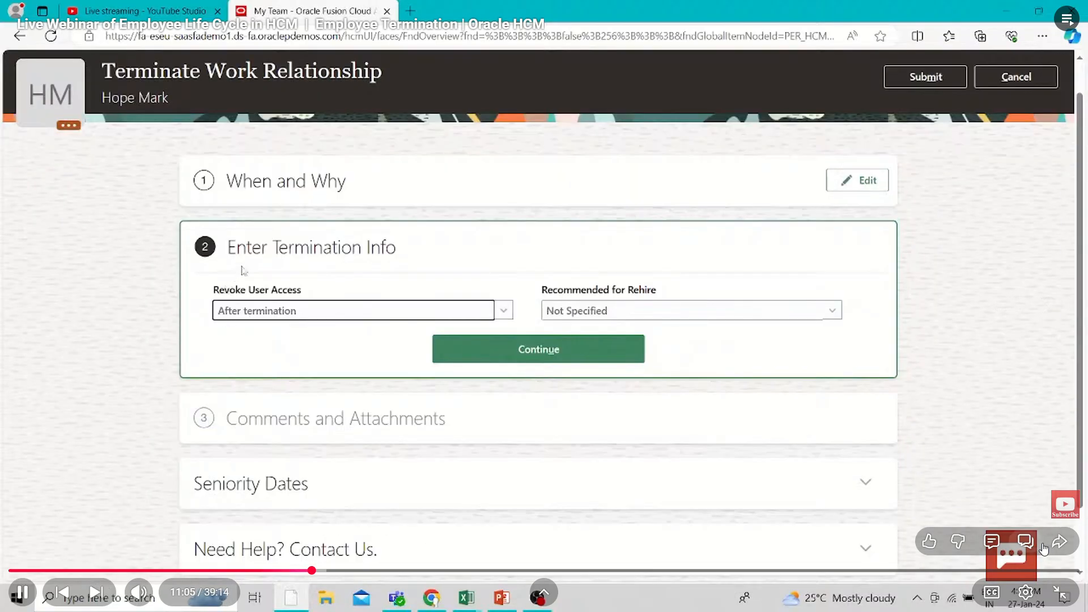
Skip forward past the My Team overview to the Oracle Applications Cloud sign-in page at about 13:00
{"action": "key", "text": "Right"}
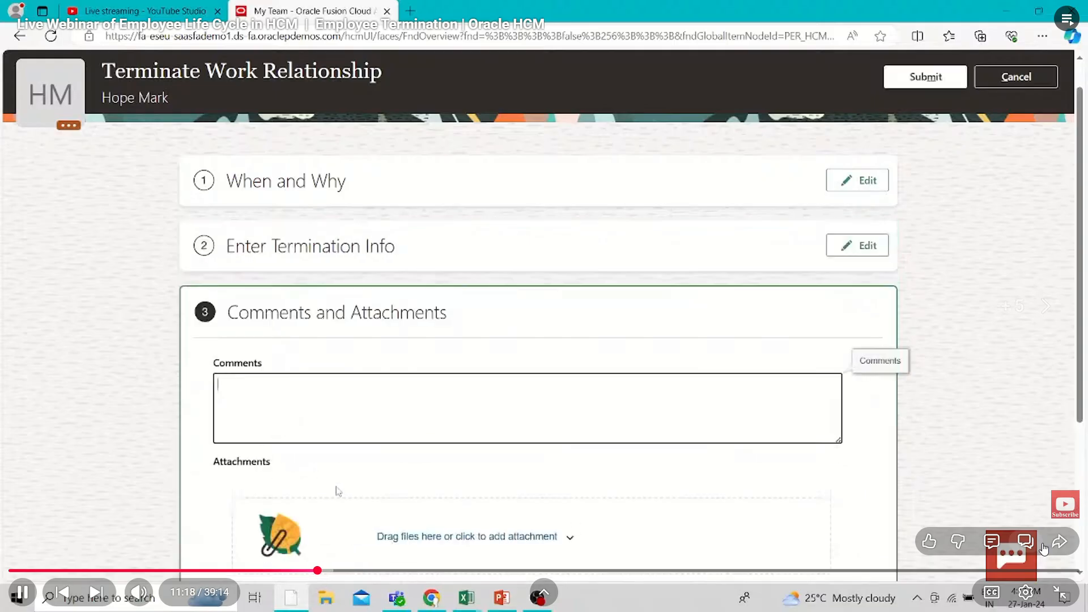
{"action": "key", "text": "Right"}
{"action": "key", "text": "Right"}
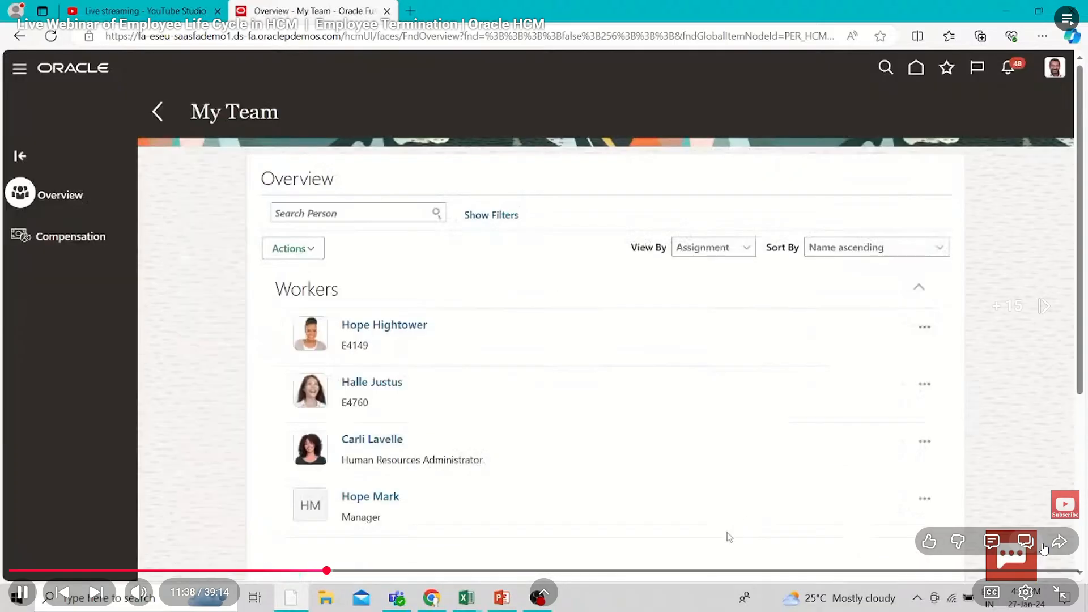
{"action": "key", "text": "Right"}
{"action": "key", "text": "Right"}
{"action": "key", "text": "Right"}
{"action": "key", "text": "Right"}
{"action": "key", "text": "Right"}
{"action": "key", "text": "Right"}
{"action": "key", "text": "Right"}
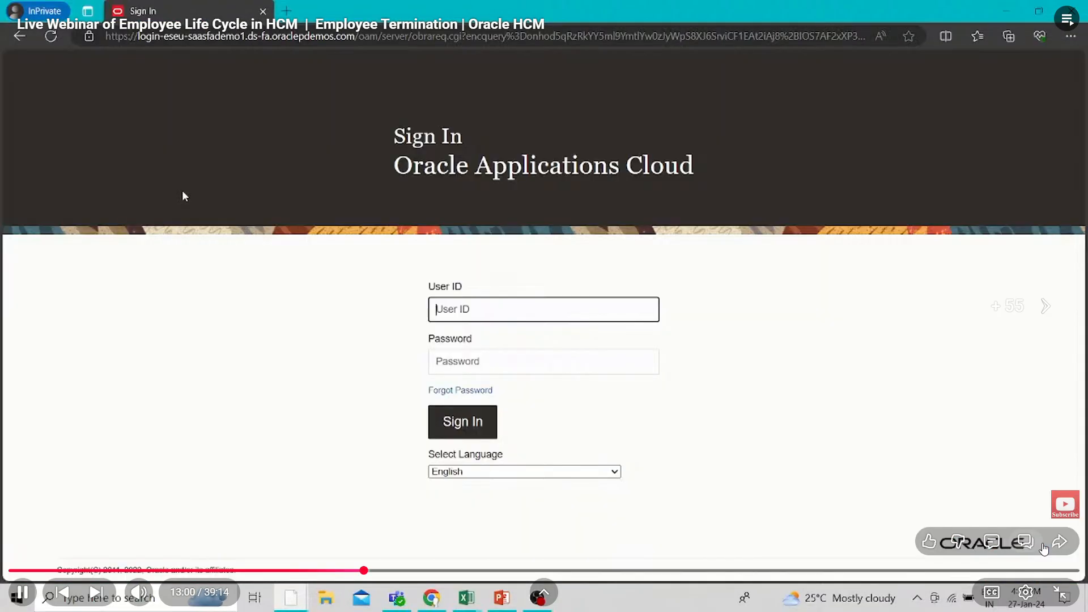
Skip forward past the person search and Calculation Cards to the Absence Cases page at about 15:15
{"action": "key", "text": "Right"}
{"action": "key", "text": "Right"}
{"action": "key", "text": "Right"}
{"action": "key", "text": "Right"}
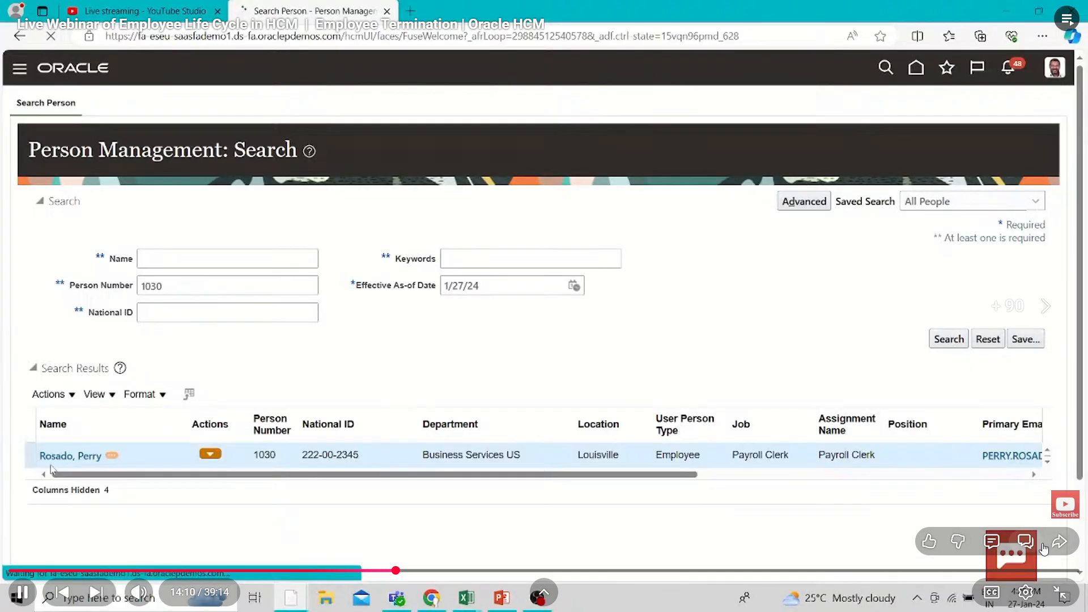
{"action": "key", "text": "Right"}
{"action": "key", "text": "Right"}
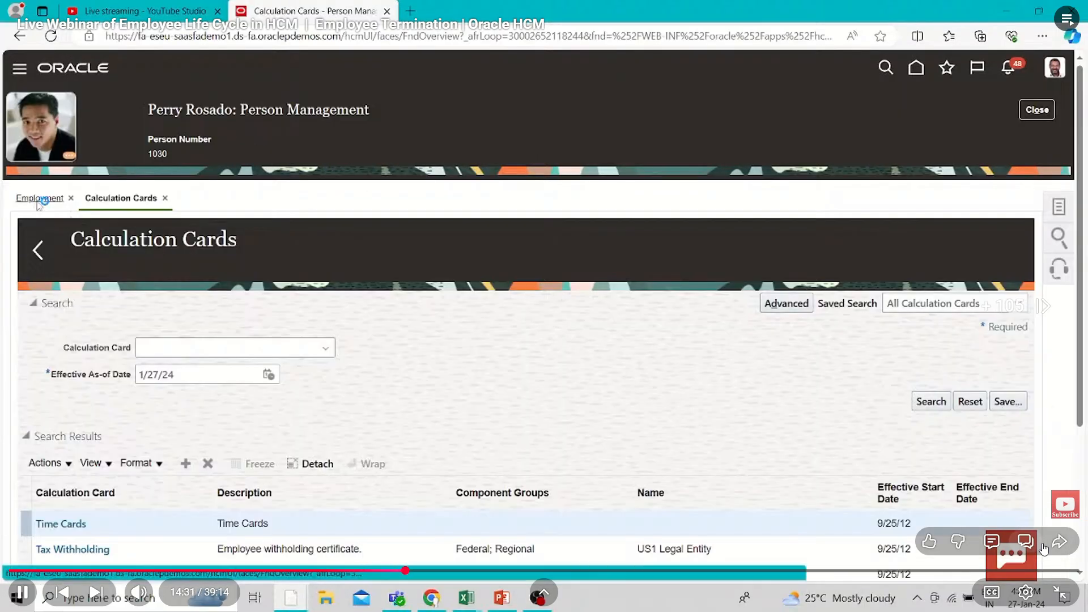
{"action": "key", "text": "Right"}
{"action": "key", "text": "Right"}
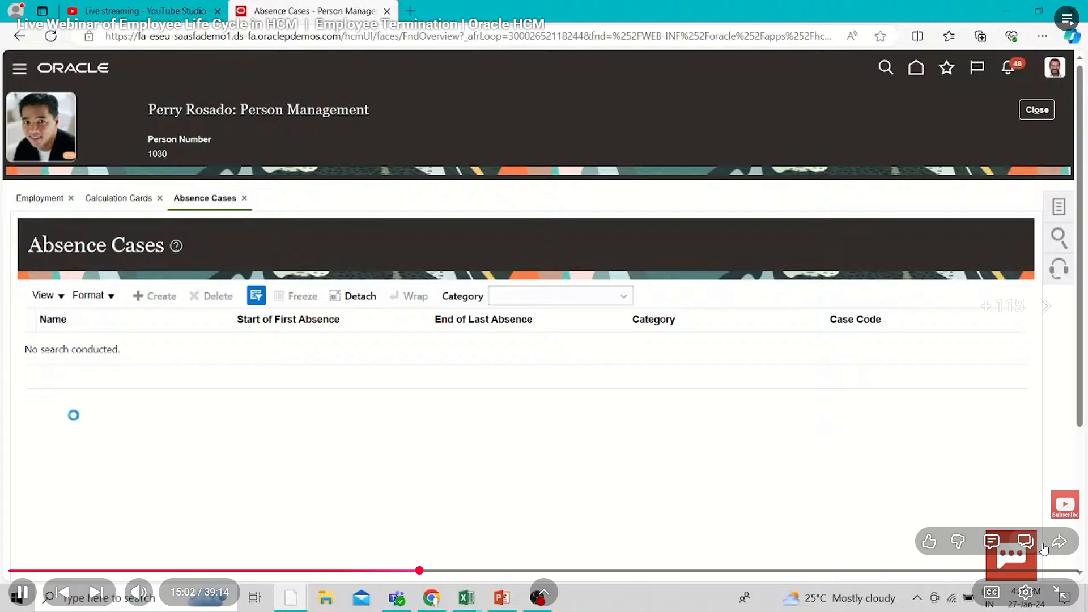
{"action": "key", "text": "Right"}
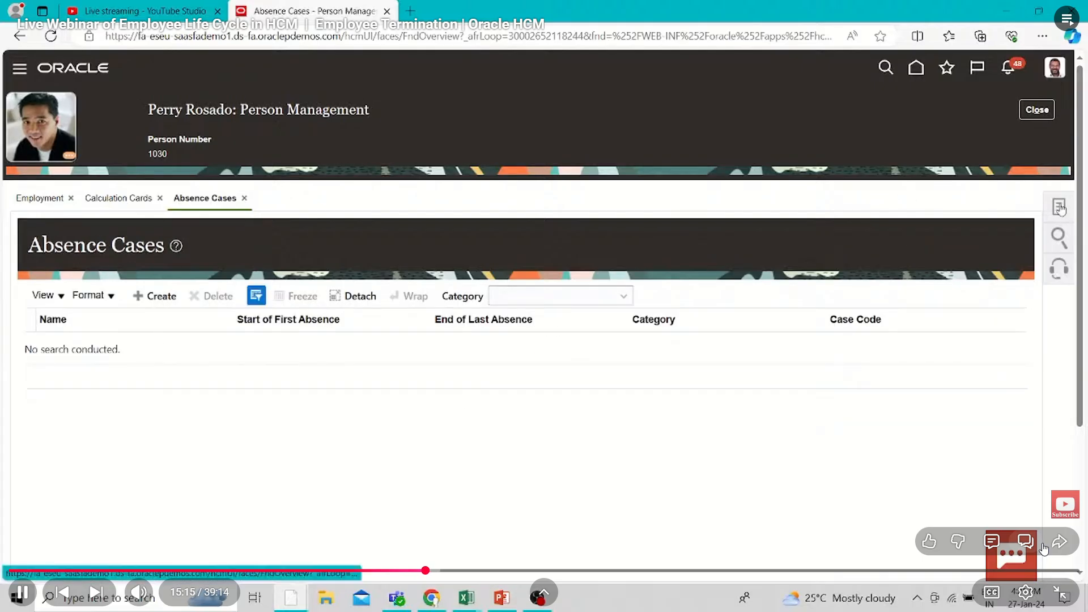
Rewind from the Absence Cases page and replay from the Calculation Cards page
{"action": "key", "text": "Left"}
{"action": "key", "text": "Left"}
{"action": "key", "text": "Left"}
{"action": "key", "text": "Left"}
{"action": "key", "text": "Left"}
{"action": "key", "text": "Left"}
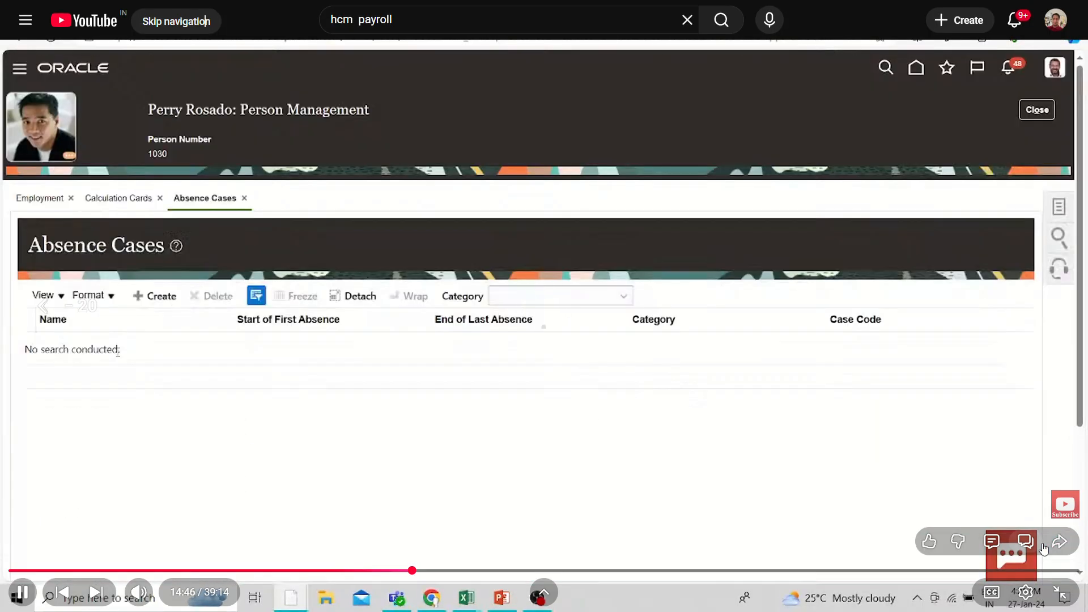
{"action": "key", "text": "Left"}
{"action": "key", "text": "Left"}
{"action": "key", "text": "Left"}
{"action": "key", "text": "Left"}
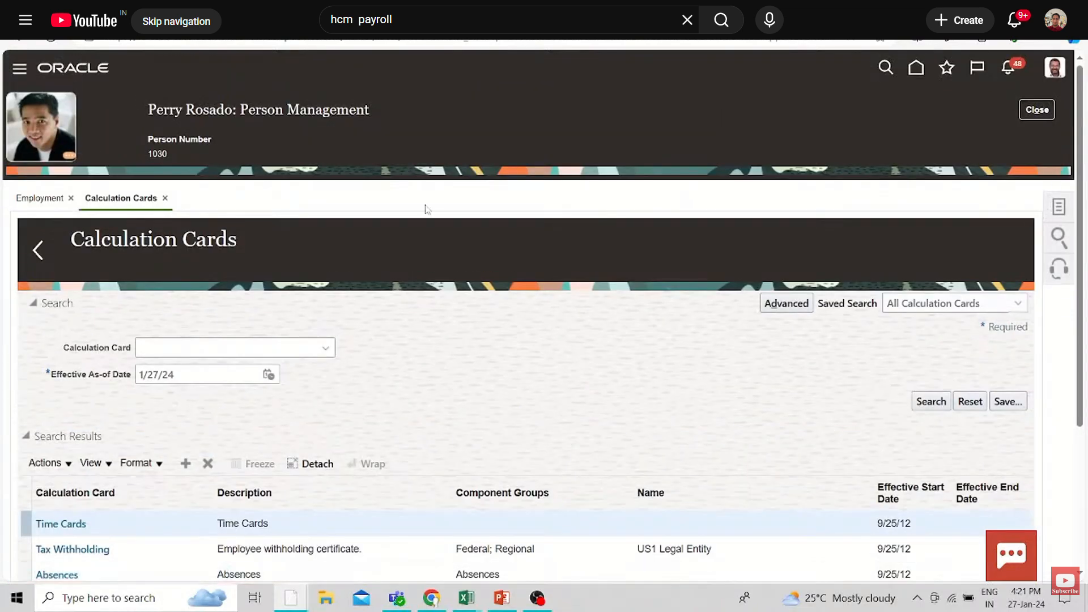
Skip forward past the new absence case form to the plan balances under the employee's absence records
{"action": "key", "text": "Right"}
{"action": "key", "text": "Right"}
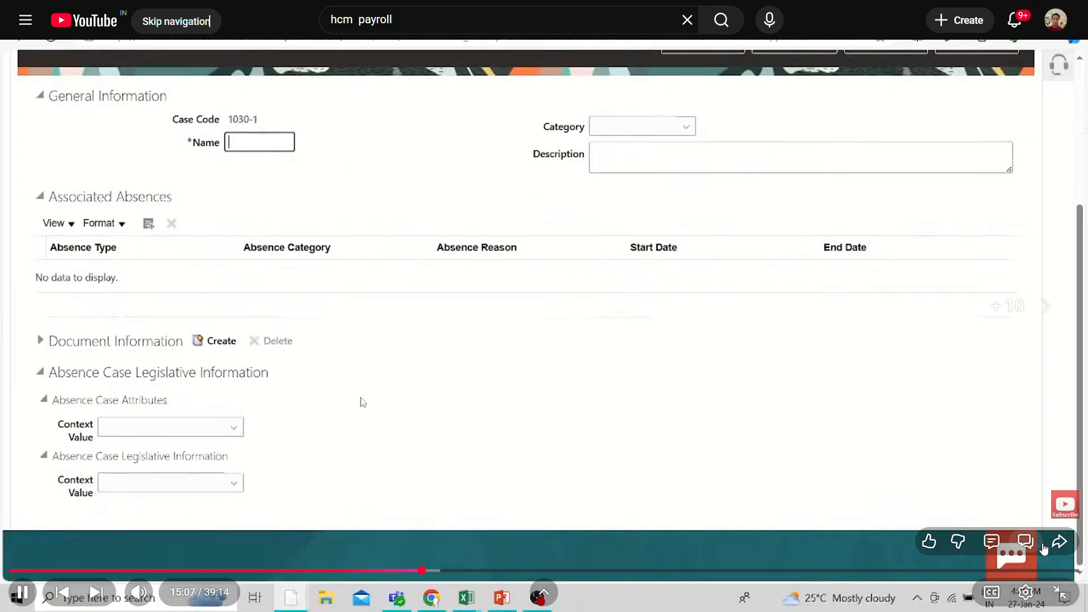
{"action": "key", "text": "Right"}
{"action": "key", "text": "Right"}
{"action": "key", "text": "Right"}
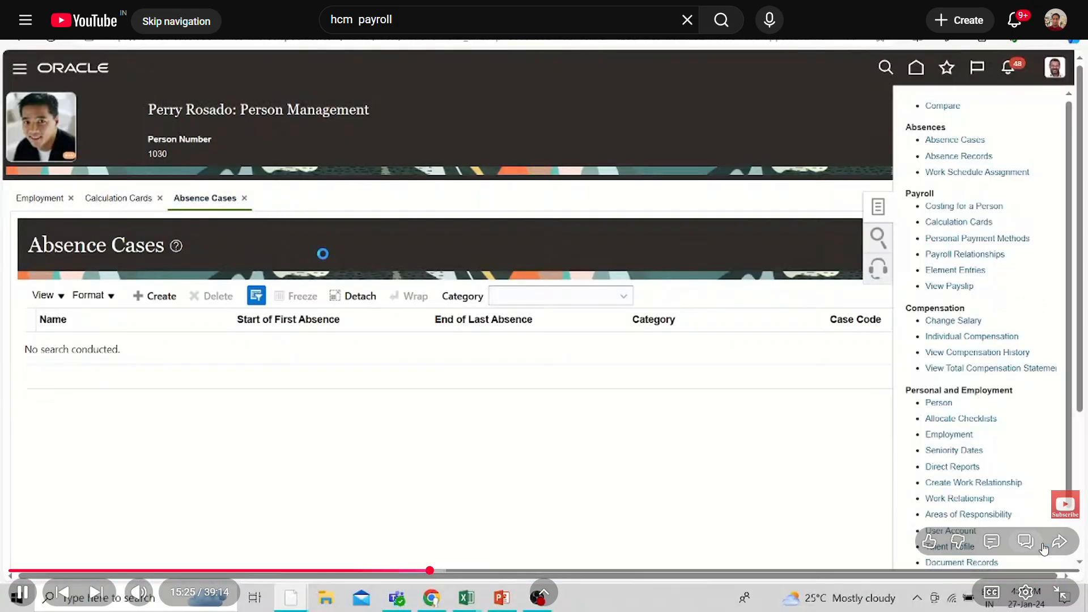
{"action": "key", "text": "Right"}
{"action": "key", "text": "Right"}
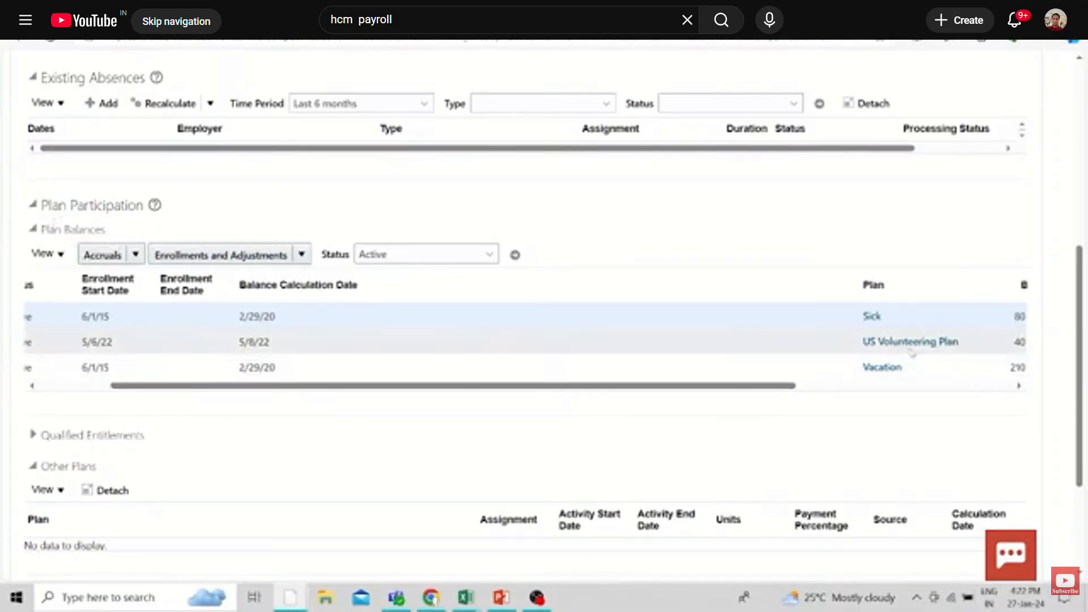
Skip forward from Manage Absences and Entitlements to the sick absence entry in Absence Administration at about 16:39
{"action": "key", "text": "Right"}
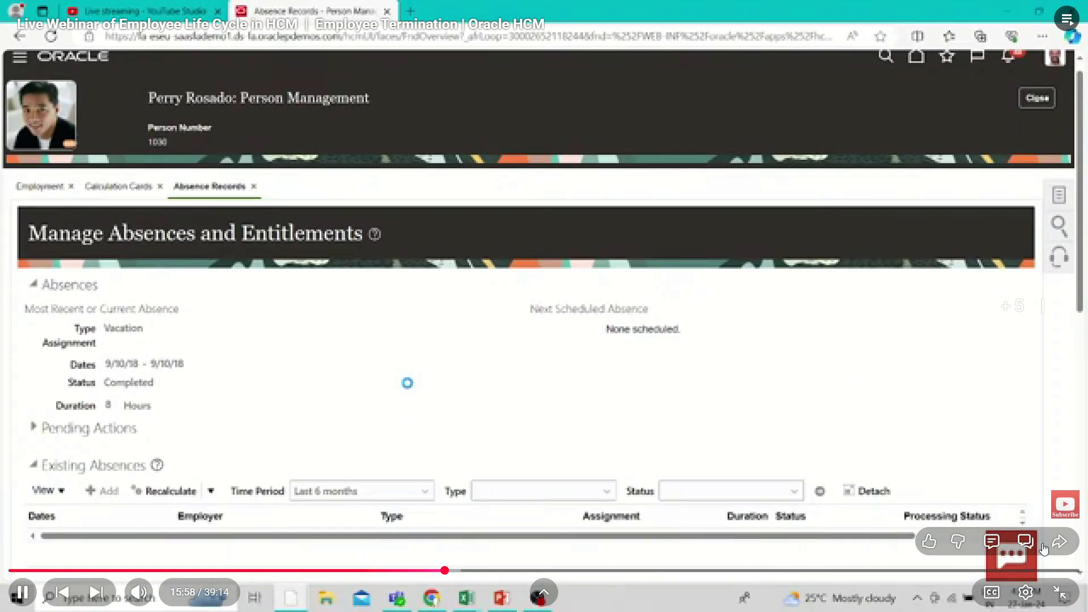
{"action": "key", "text": "Right"}
{"action": "key", "text": "Right"}
{"action": "key", "text": "Right"}
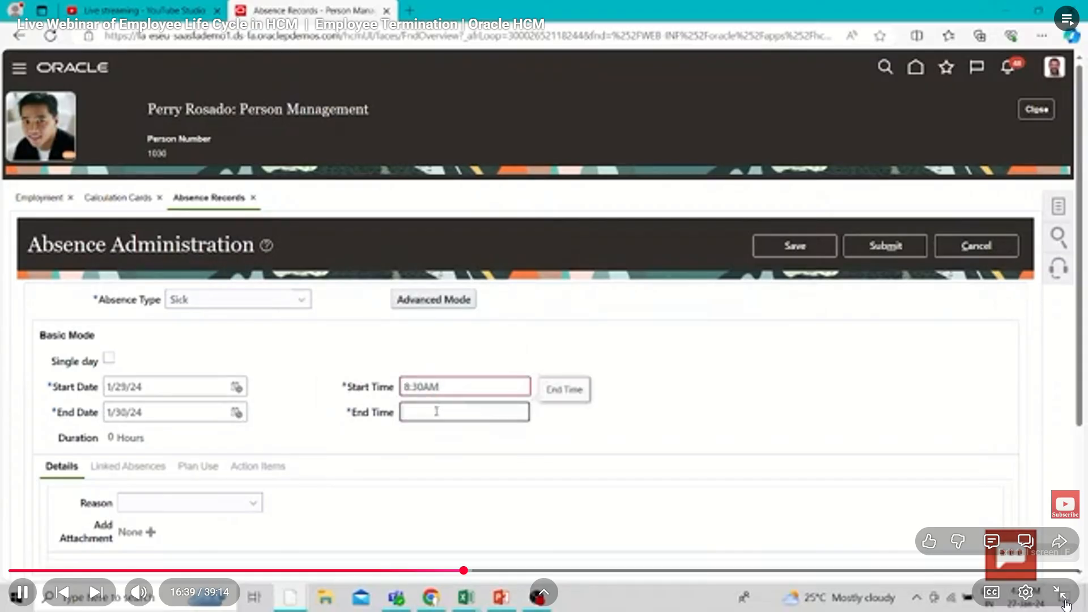
Set the video's playback quality to 720p
{"action": "left_click", "coordinate": [1025, 593]}
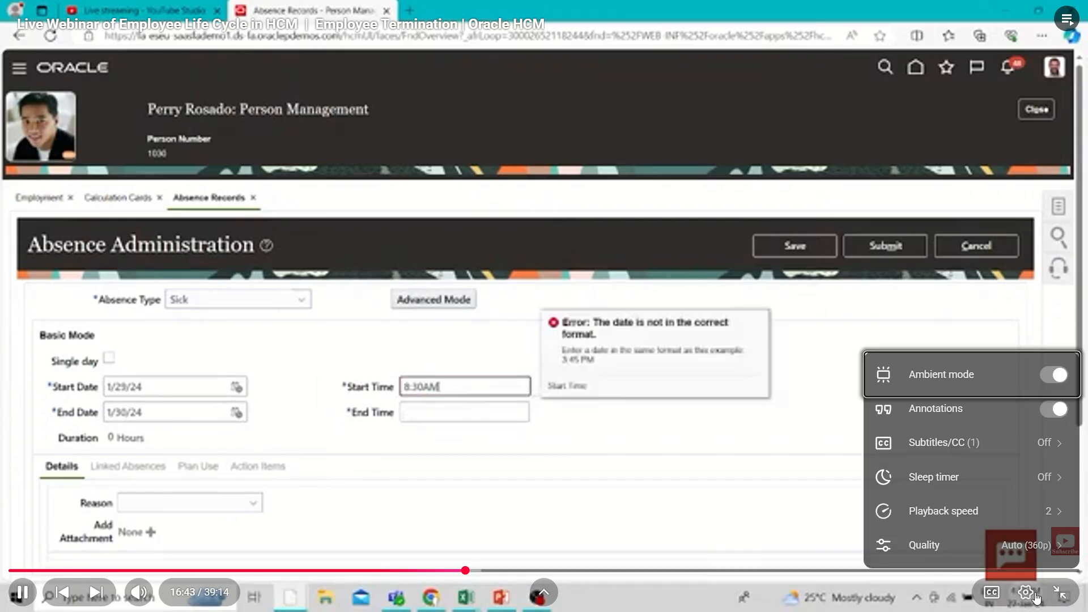
{"action": "left_click", "coordinate": [1016, 544]}
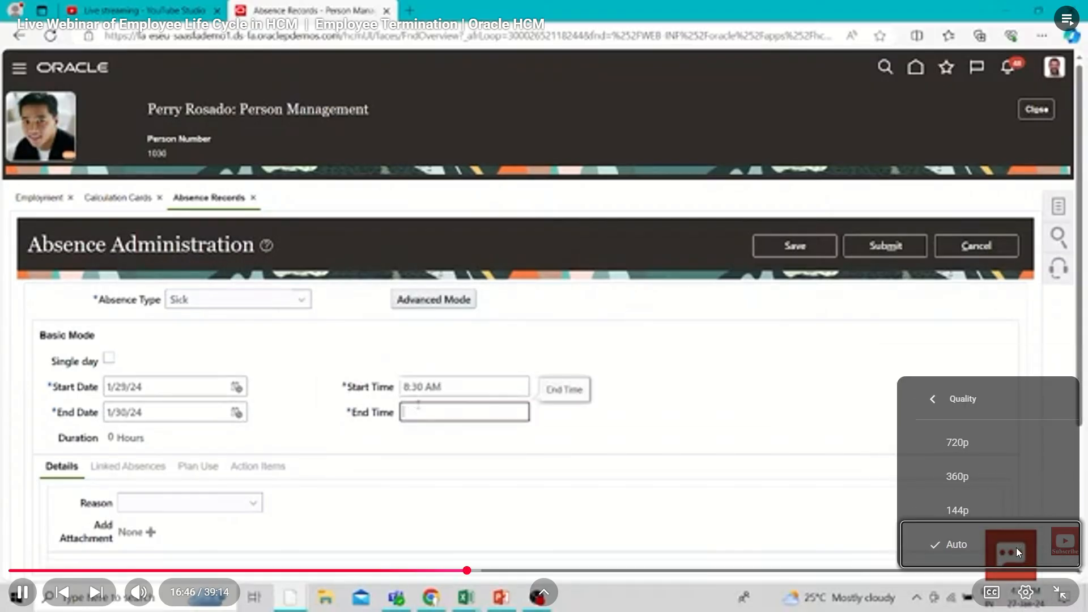
{"action": "left_click", "coordinate": [993, 448]}
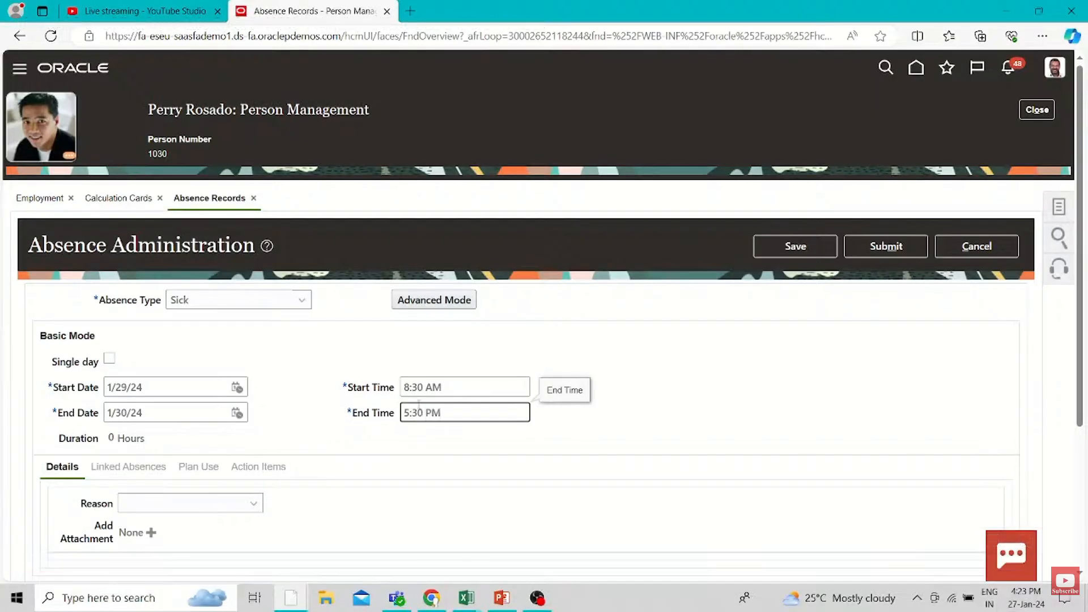
Skip forward past the submission of the sick absence to the error dialog that follows it
{"action": "key", "text": "Right"}
{"action": "key", "text": "Right"}
{"action": "key", "text": "Right"}
{"action": "key", "text": "Right"}
{"action": "key", "text": "Right"}
{"action": "key", "text": "Right"}
{"action": "key", "text": "Right"}
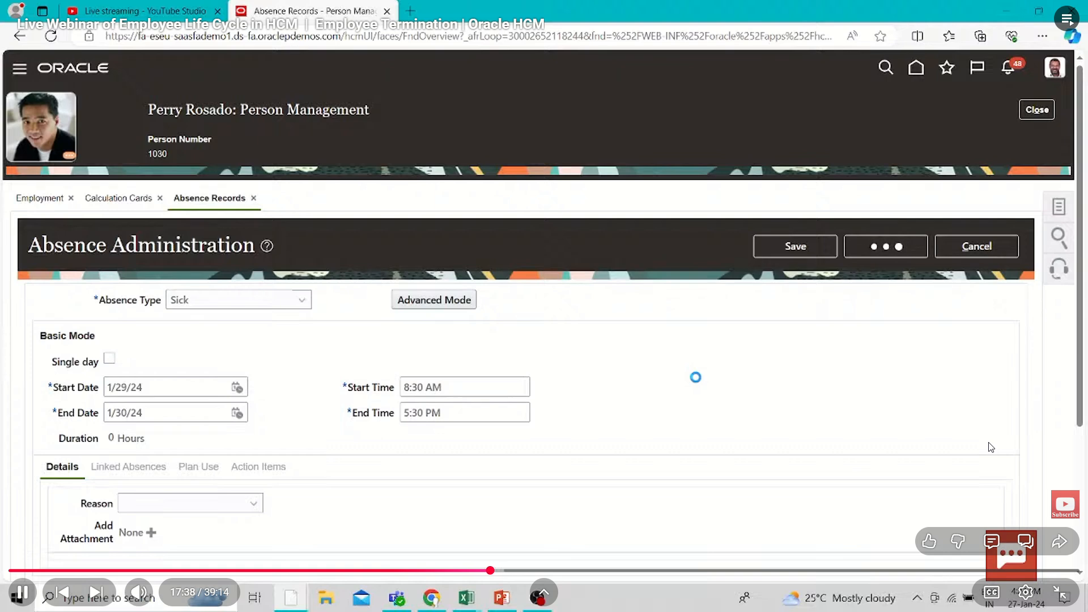
{"action": "key", "text": "Right"}
{"action": "key", "text": "Right"}
{"action": "key", "text": "Right"}
{"action": "key", "text": "Right"}
{"action": "key", "text": "Right"}
{"action": "key", "text": "Right"}
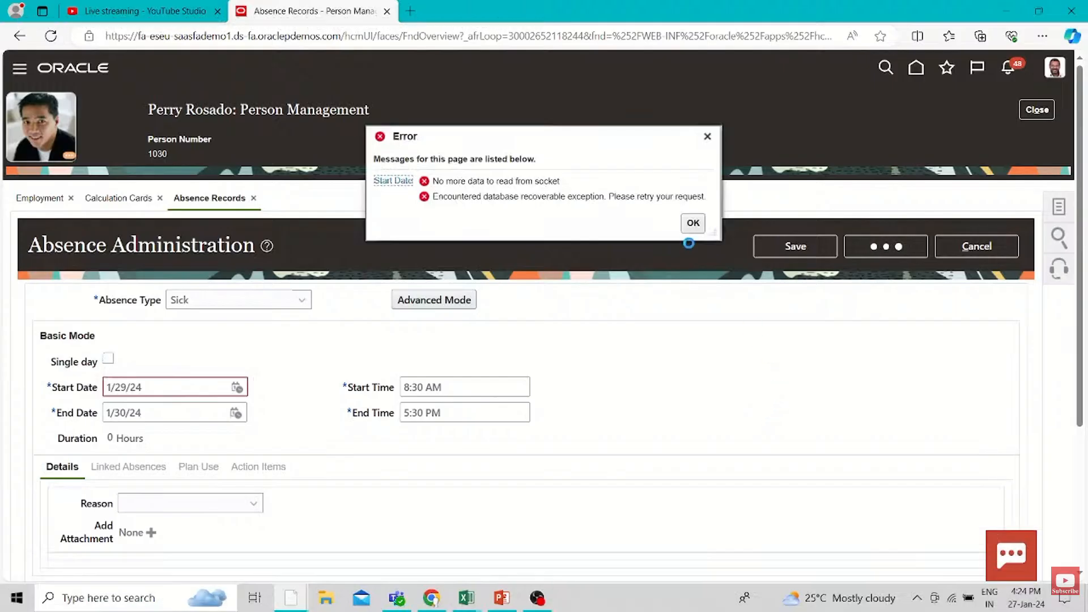
Dismiss the absence error, reselect 1/30/24 as the end date and check the allowed date range
{"action": "left_click", "coordinate": [692, 223]}
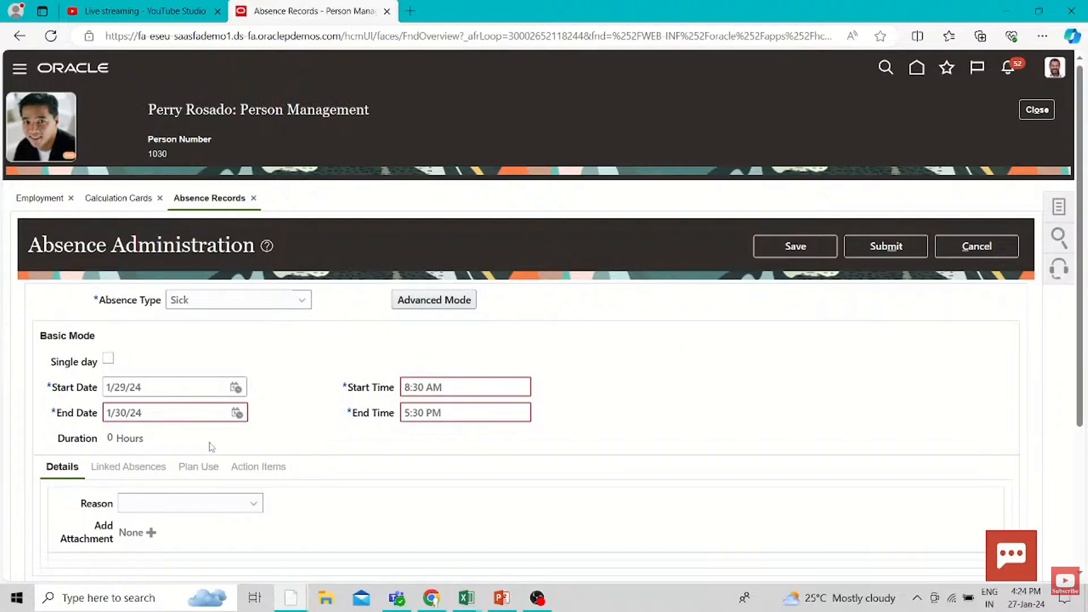
{"action": "left_click", "coordinate": [237, 413]}
{"action": "left_click", "coordinate": [309, 385]}
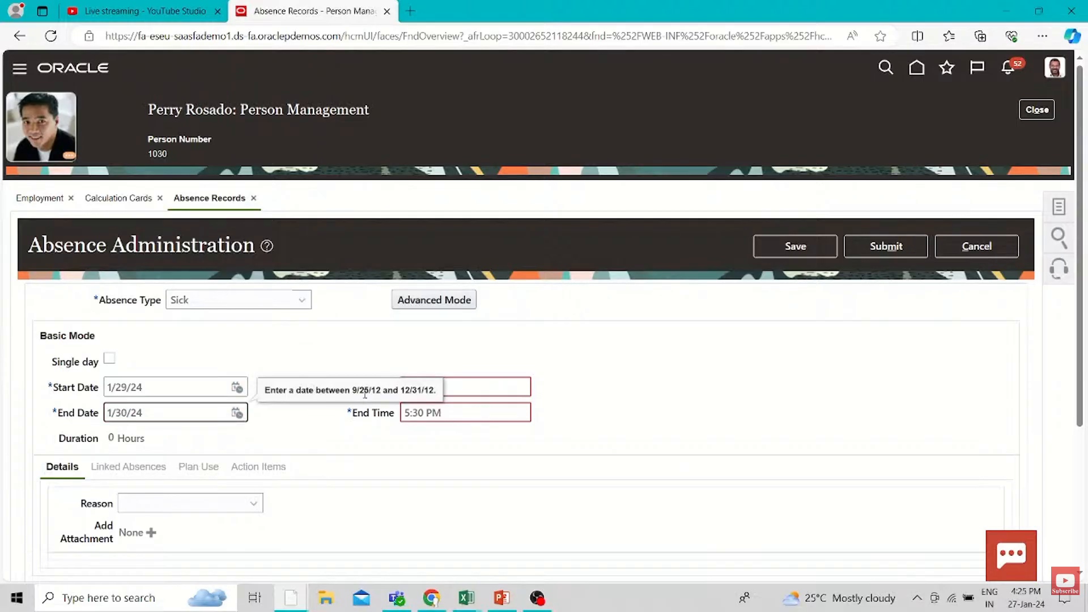
{"action": "left_click_drag", "start_coordinate": [364, 394], "coordinate": [394, 391]}
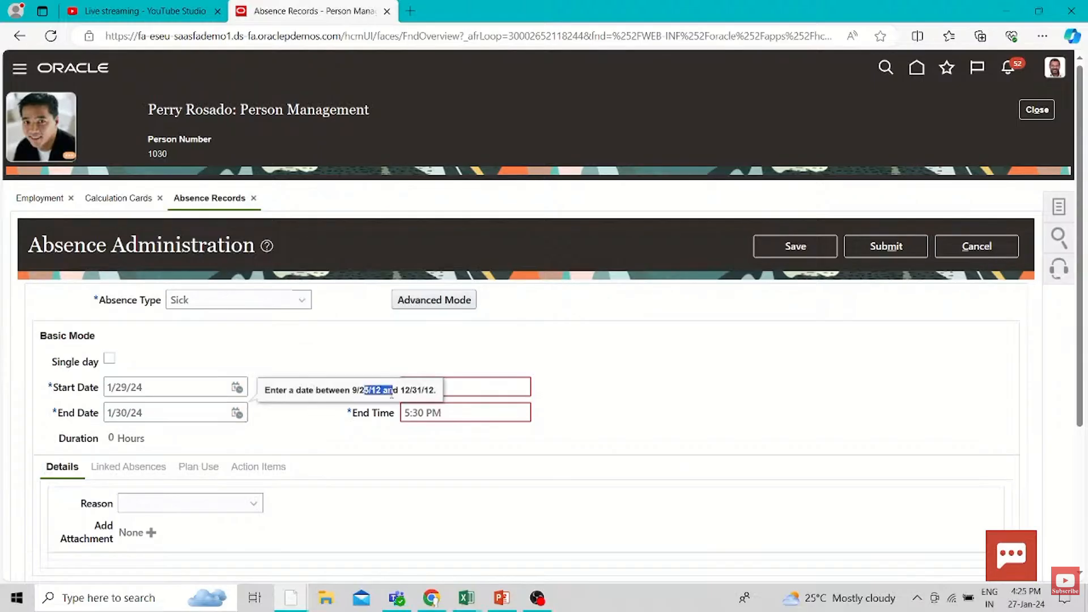
Reselect 1/29/24 as the sick absence's start date and 1/30/24 as its end date, and open the start time for editing
{"action": "left_click", "coordinate": [237, 387]}
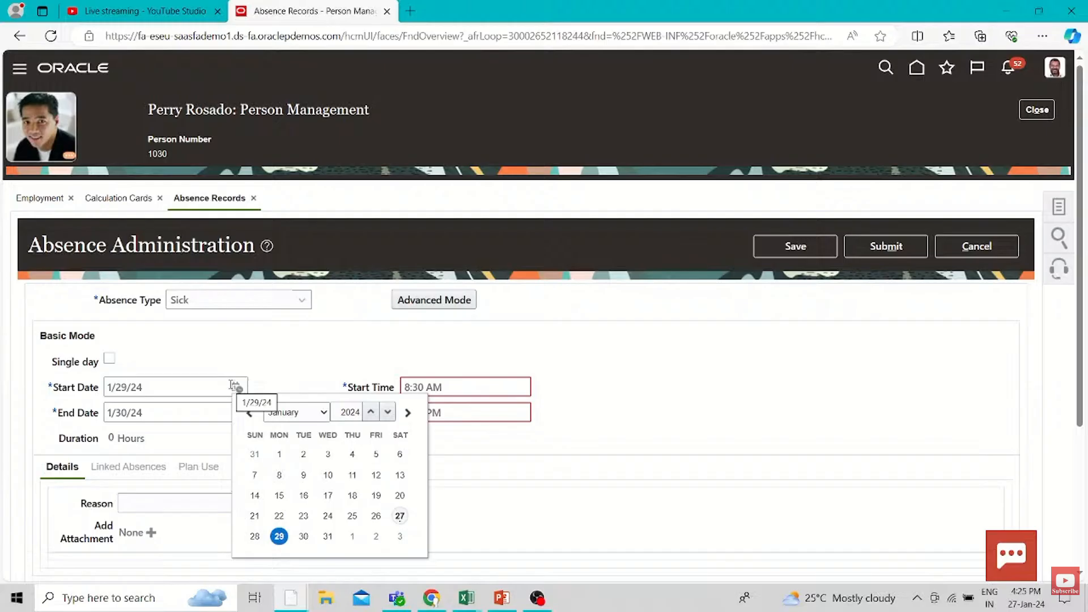
{"action": "left_click", "coordinate": [234, 387]}
{"action": "left_click", "coordinate": [235, 387]}
{"action": "left_click", "coordinate": [278, 535]}
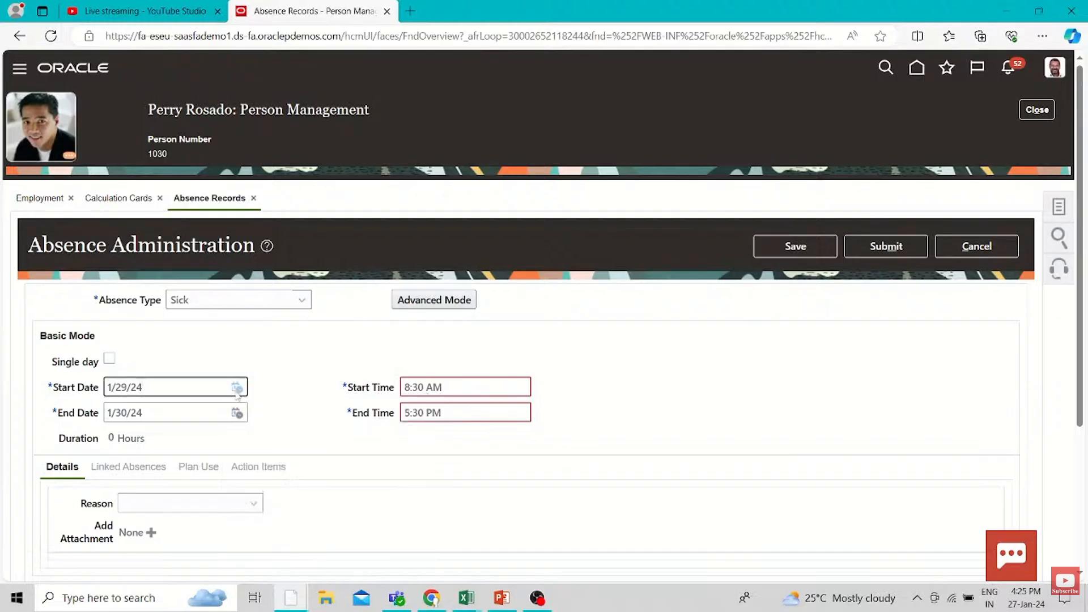
{"action": "left_click", "coordinate": [237, 413]}
{"action": "left_click", "coordinate": [302, 382]}
{"action": "left_click", "coordinate": [423, 388]}
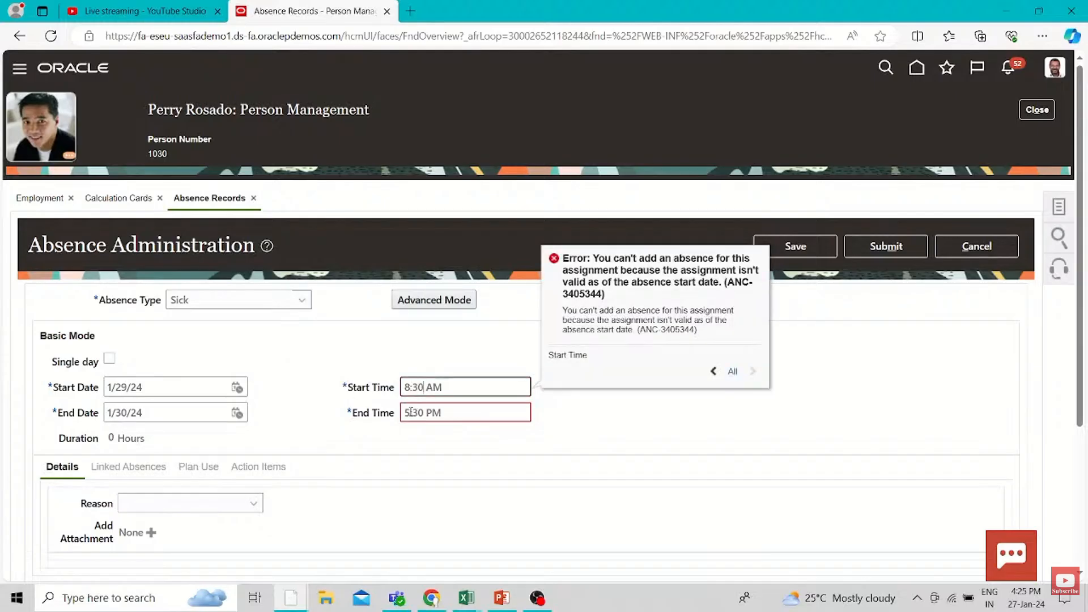
Mark the sick absence as a single day, set its end date to 1/29/24 and open the end time for editing
{"action": "left_click", "coordinate": [237, 387]}
{"action": "left_click", "coordinate": [196, 401]}
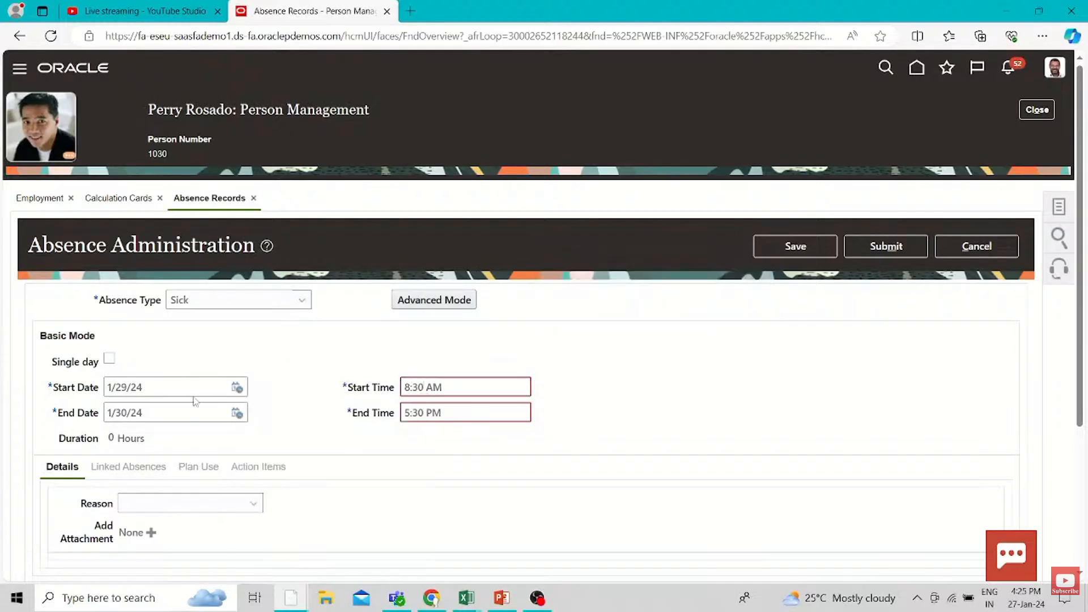
{"action": "left_click", "coordinate": [109, 358]}
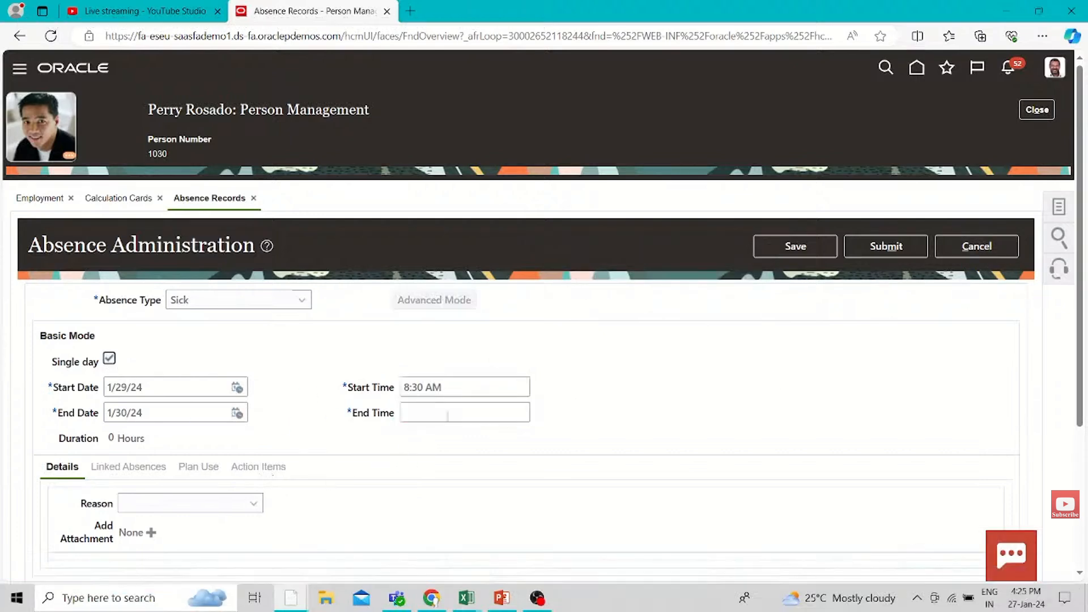
{"action": "left_click", "coordinate": [237, 412]}
{"action": "left_click", "coordinate": [280, 381]}
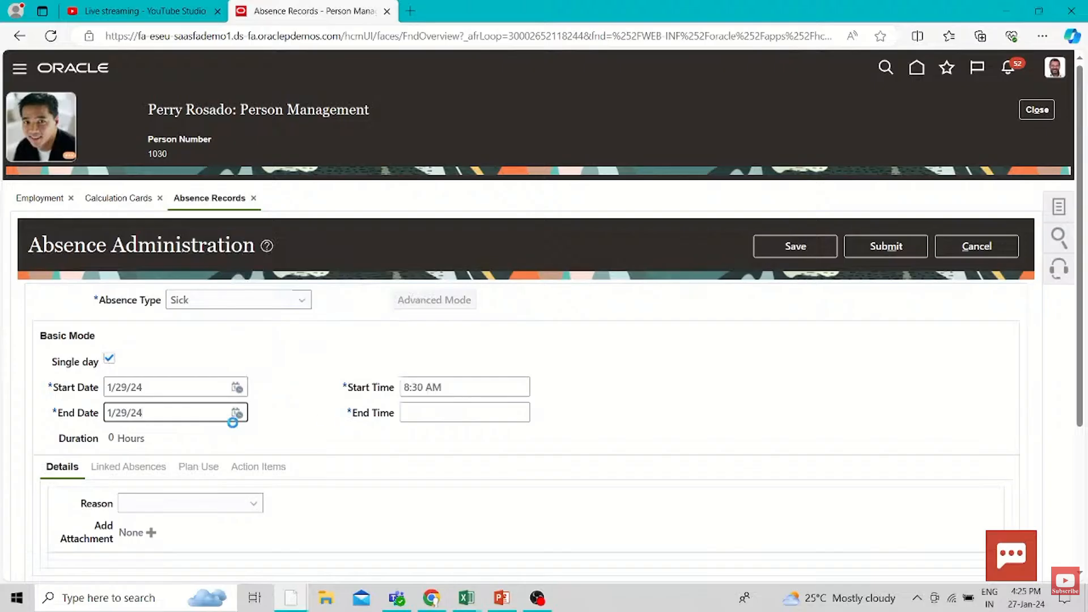
{"action": "left_click", "coordinate": [449, 411]}
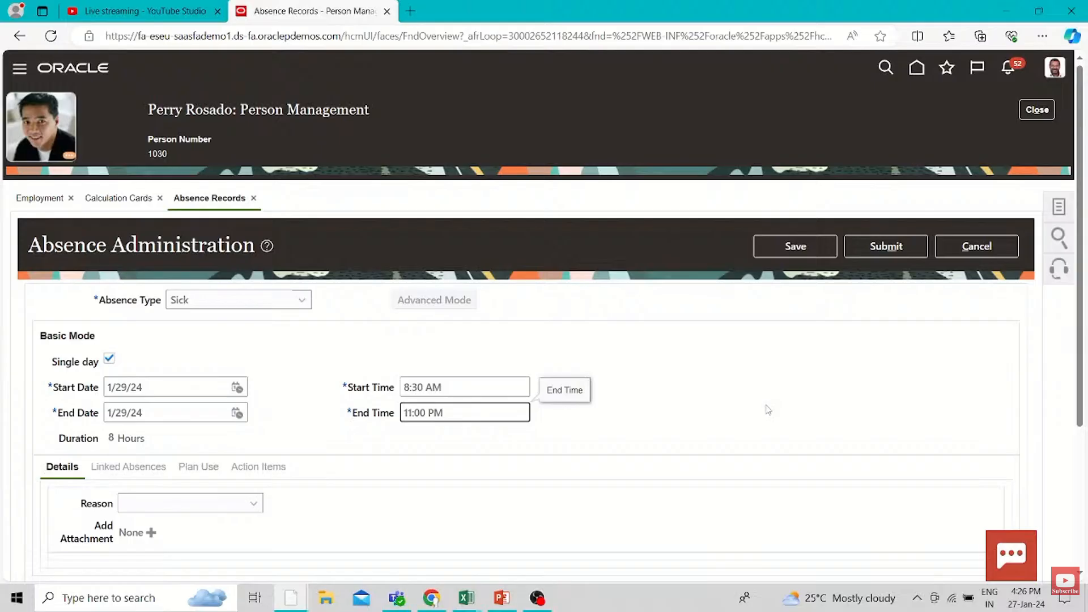
Set the single-day sick absence's end time to 5:30 PM
{"action": "left_click", "coordinate": [751, 427]}
{"action": "left_click", "coordinate": [409, 412]}
{"action": "type", "text": "5"}
{"action": "key", "text": "BackSpace"}
{"action": "type", "text": "3"}
{"action": "left_click", "coordinate": [669, 431]}
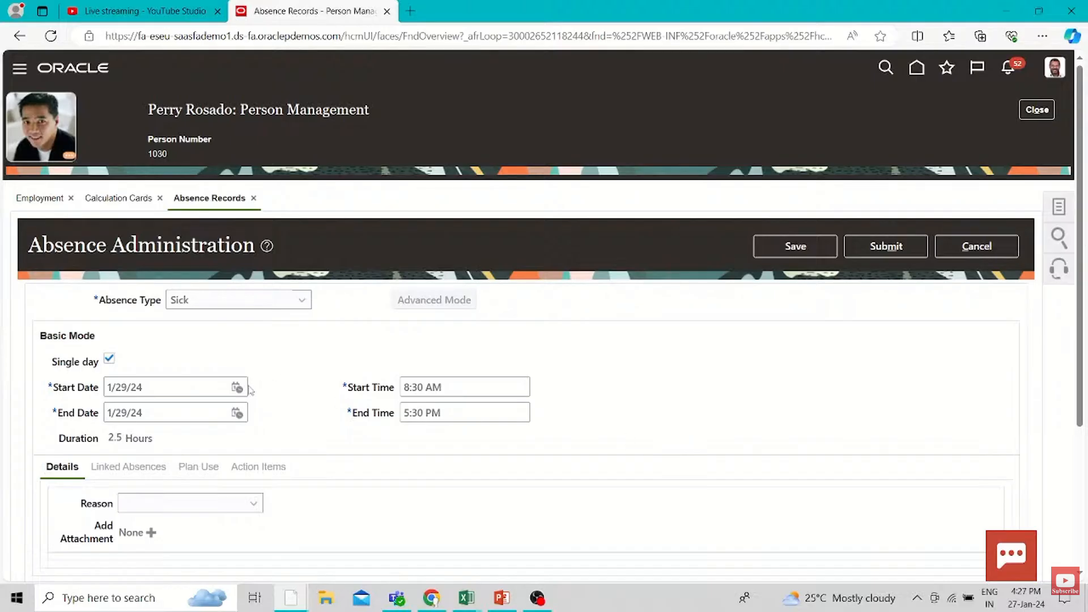
Try 1/30/24 as the sick absence's end date and cancel the absence entry
{"action": "left_click", "coordinate": [237, 413]}
{"action": "left_click", "coordinate": [303, 383]}
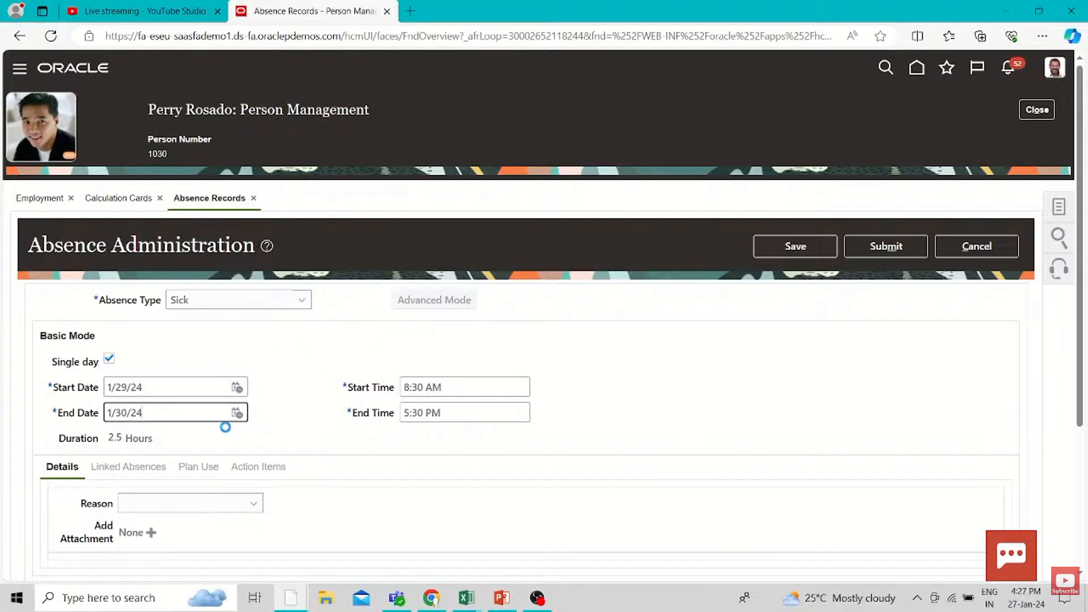
{"action": "left_click", "coordinate": [45, 201]}
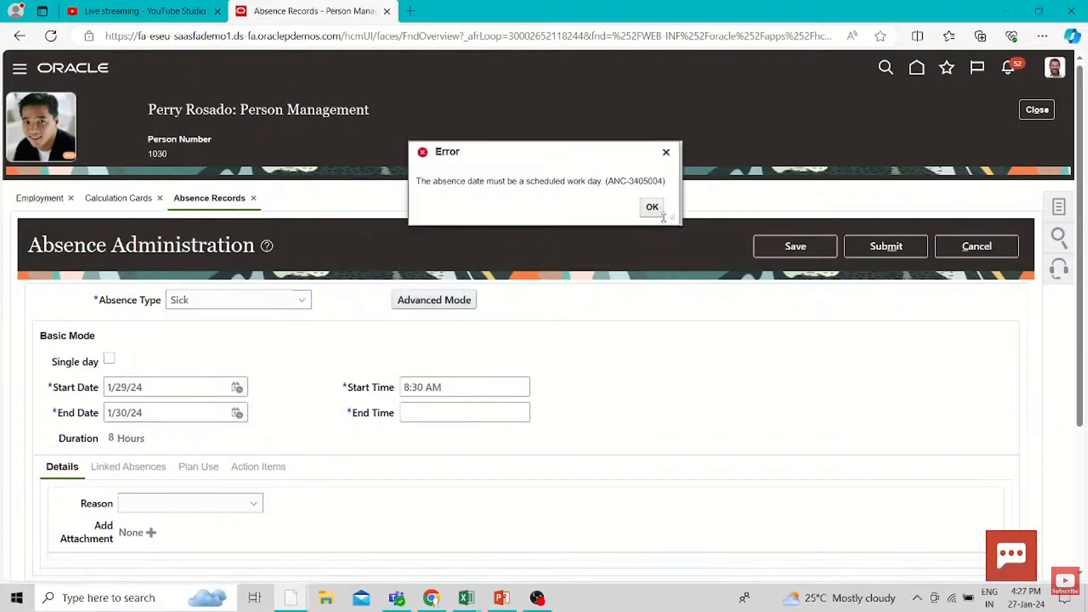
{"action": "left_click", "coordinate": [652, 207]}
{"action": "left_click", "coordinate": [652, 207]}
{"action": "left_click", "coordinate": [976, 246]}
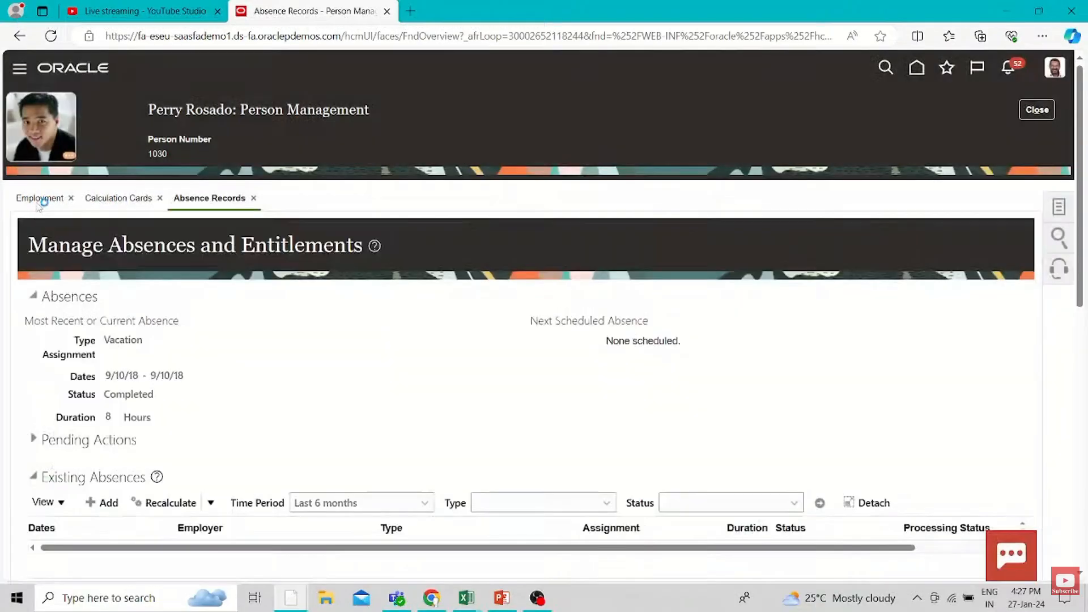
Review the Payroll Clerk assignment's job details and working times in the employee's Employment record
{"action": "left_click", "coordinate": [38, 204]}
{"action": "scroll", "coordinate": [828, 544], "scroll_direction": "down", "scroll_amount": 3}
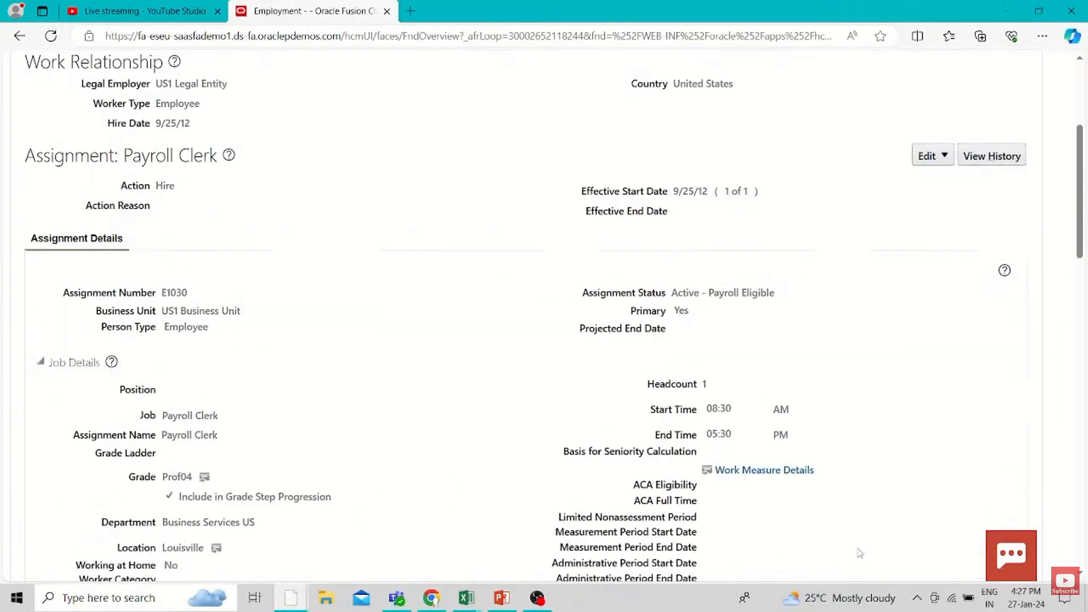
{"action": "scroll", "coordinate": [711, 441], "scroll_direction": "up", "scroll_amount": 4}
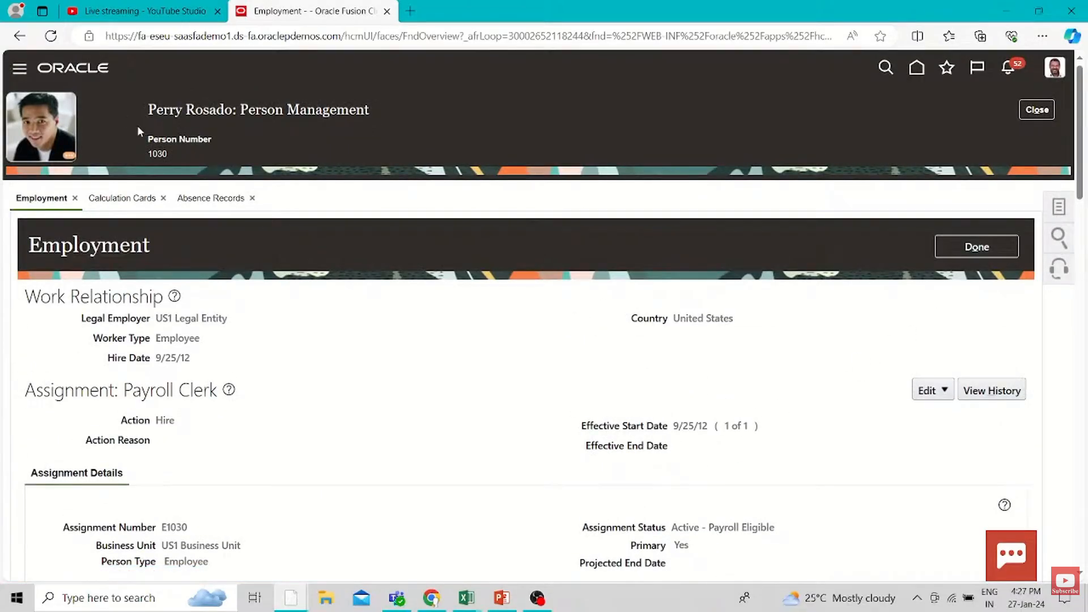
Reopen the employee's absence records and examine the existing absences and plan balances
{"action": "left_click", "coordinate": [1059, 208]}
{"action": "left_click", "coordinate": [958, 156]}
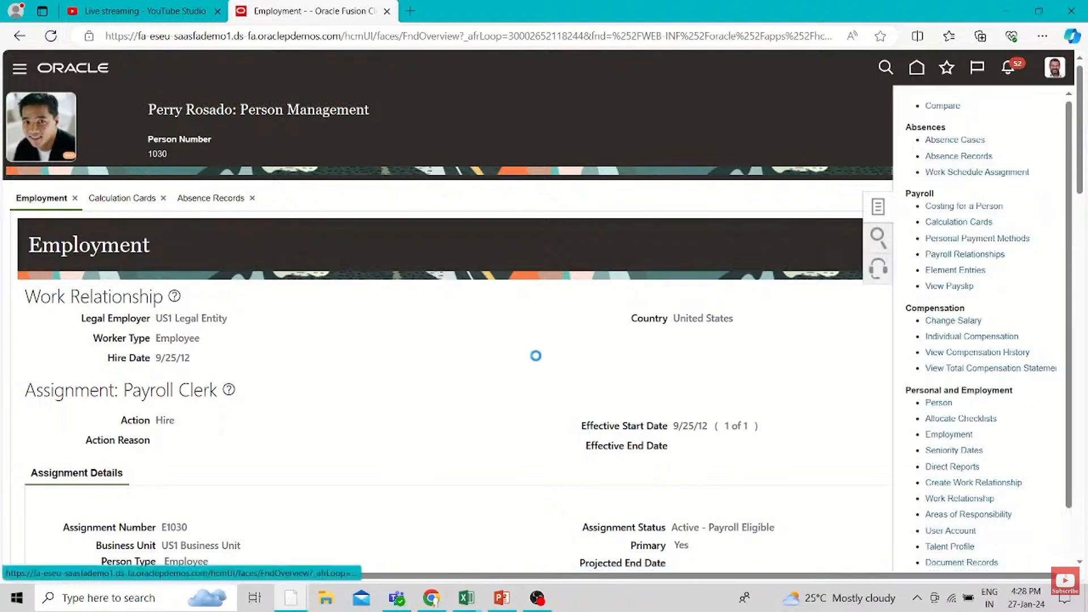
{"action": "scroll", "coordinate": [522, 365], "scroll_direction": "down", "scroll_amount": 7}
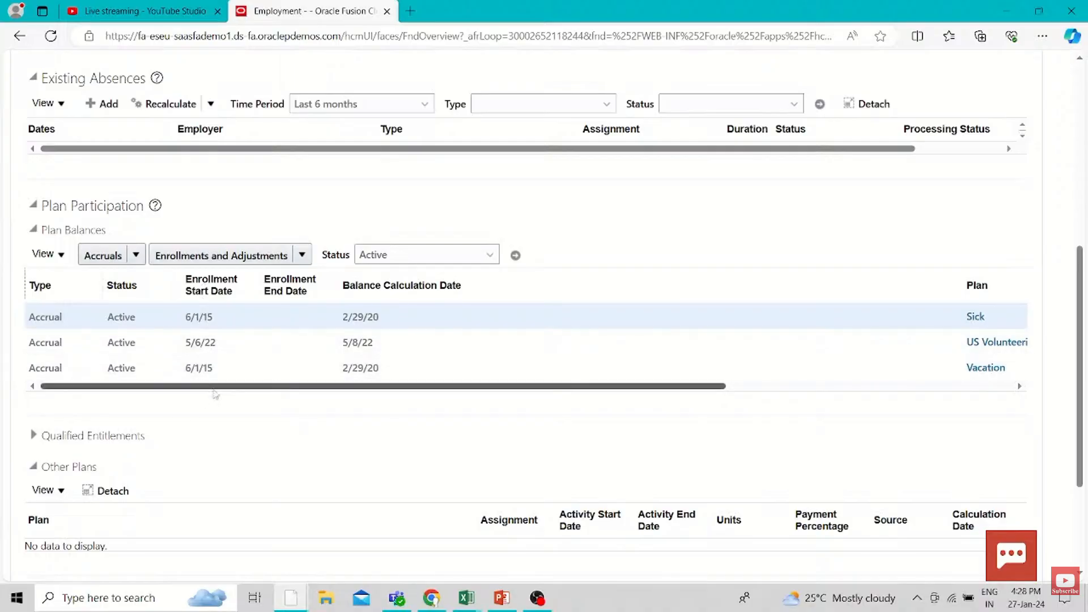
{"action": "left_click_drag", "start_coordinate": [213, 387], "coordinate": [66, 432]}
{"action": "scroll", "coordinate": [641, 373], "scroll_direction": "up", "scroll_amount": 5}
{"action": "scroll", "coordinate": [640, 372], "scroll_direction": "up", "scroll_amount": 2}
Add a Sick absence starting and ending on 1/28/24 and submit it
{"action": "left_click", "coordinate": [102, 503]}
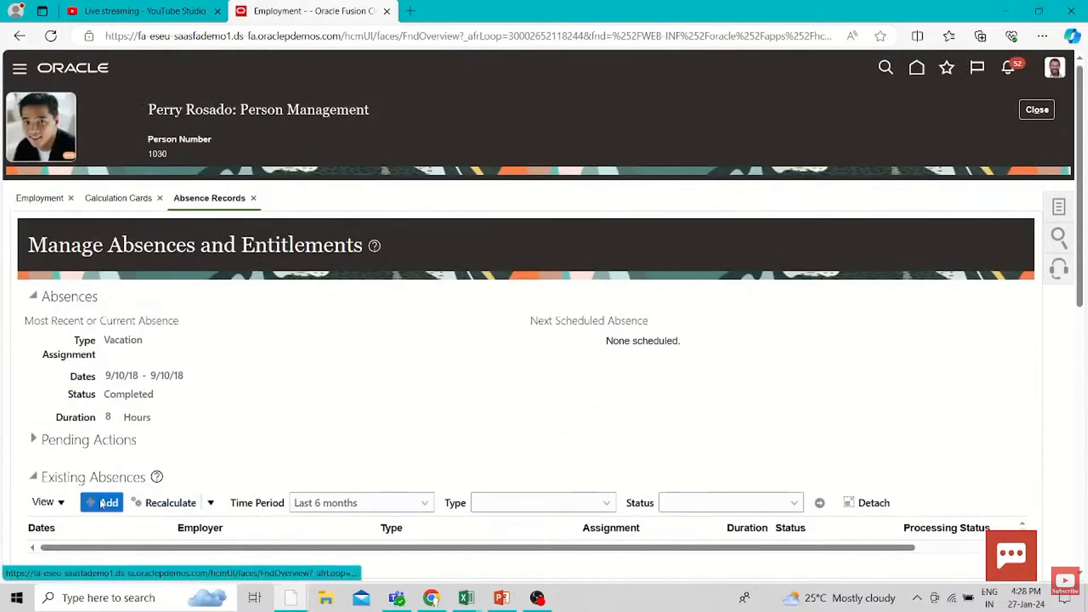
{"action": "left_click", "coordinate": [281, 298]}
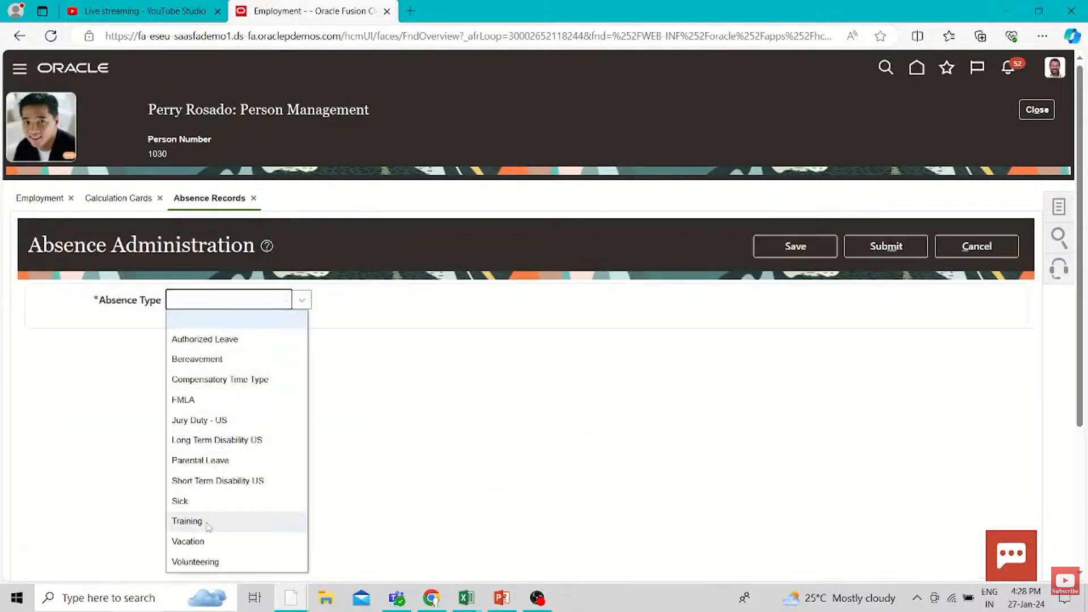
{"action": "left_click", "coordinate": [198, 498]}
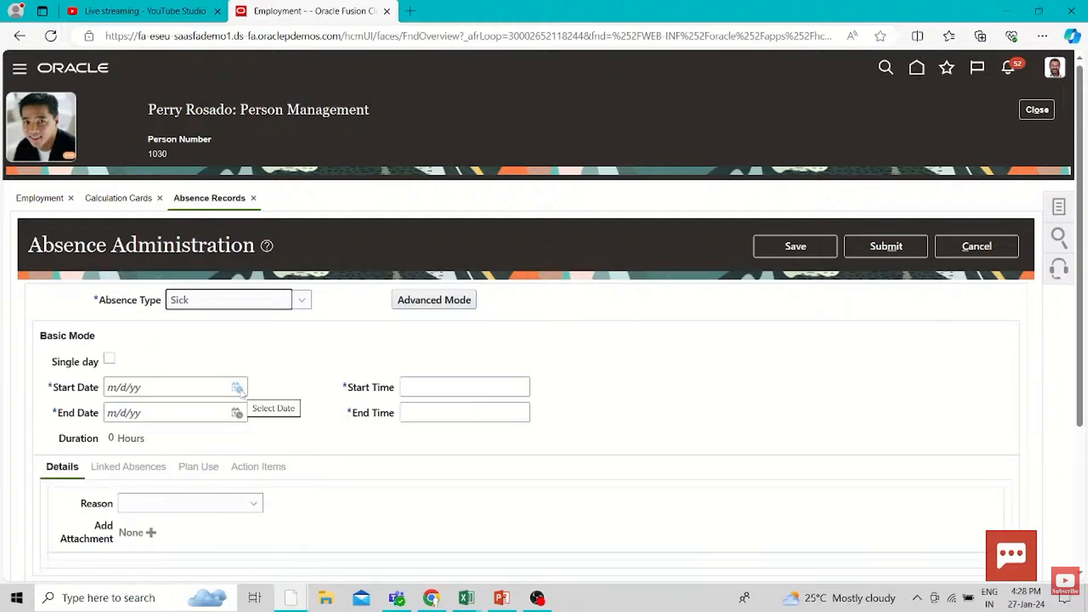
{"action": "left_click", "coordinate": [236, 387]}
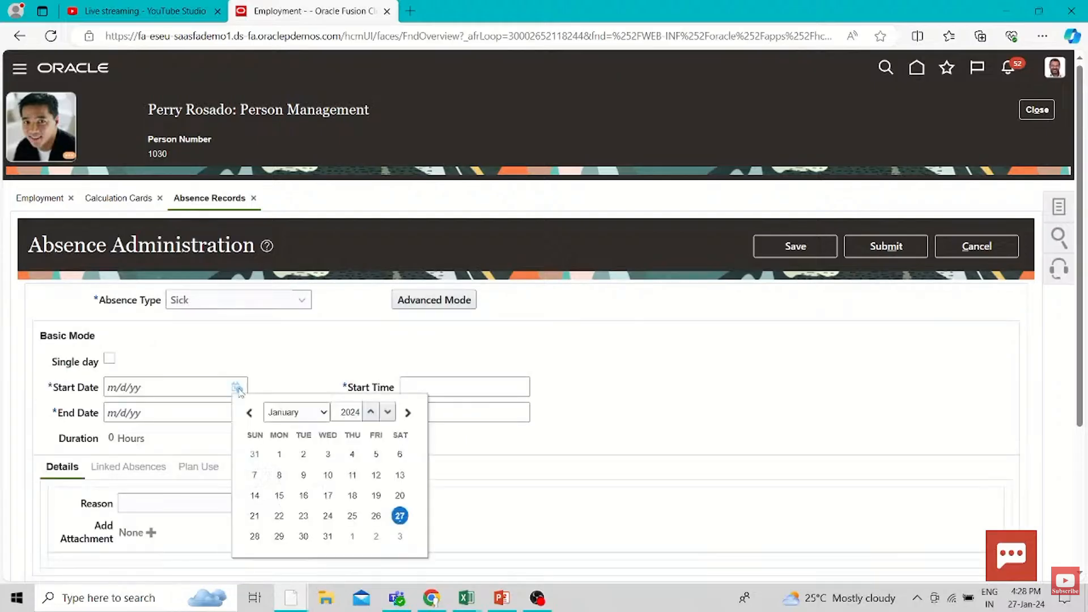
{"action": "left_click", "coordinate": [255, 536]}
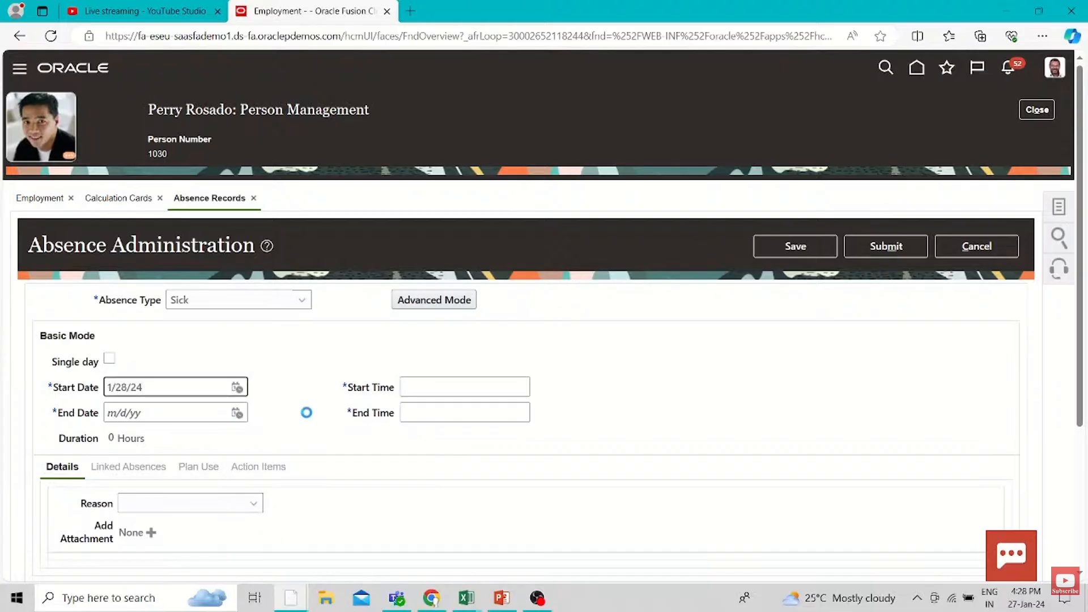
{"action": "left_click", "coordinate": [237, 412]}
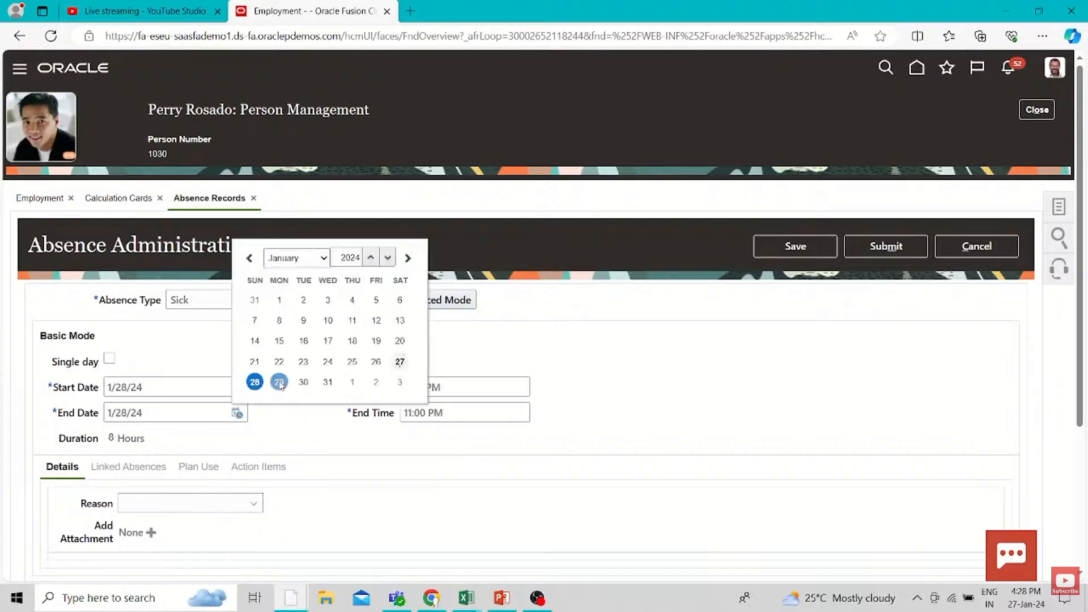
{"action": "left_click", "coordinate": [313, 451]}
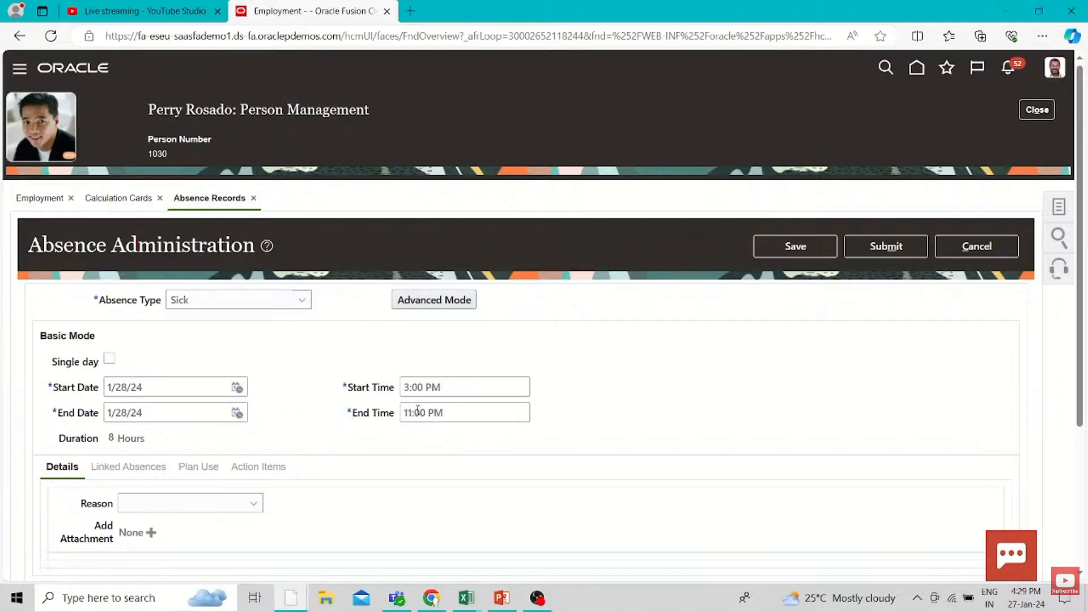
{"action": "left_click", "coordinate": [881, 249]}
Duplicate the Oracle browser tab and load the site's base address in the copy
{"action": "right_click", "coordinate": [294, 9]}
{"action": "left_click", "coordinate": [343, 98]}
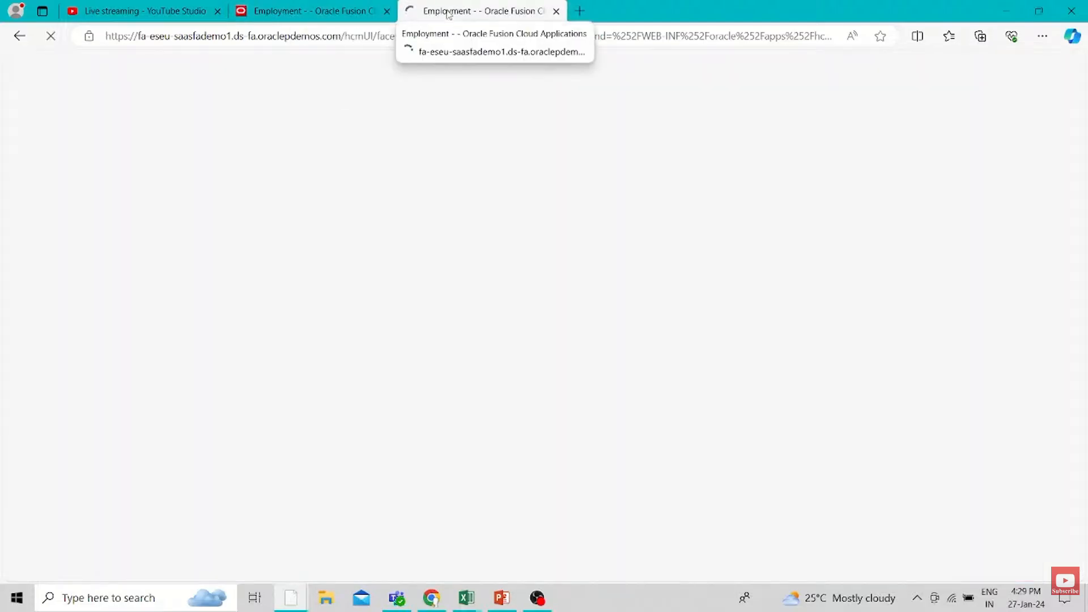
{"action": "left_click_drag", "start_coordinate": [513, 35], "coordinate": [361, 31]}
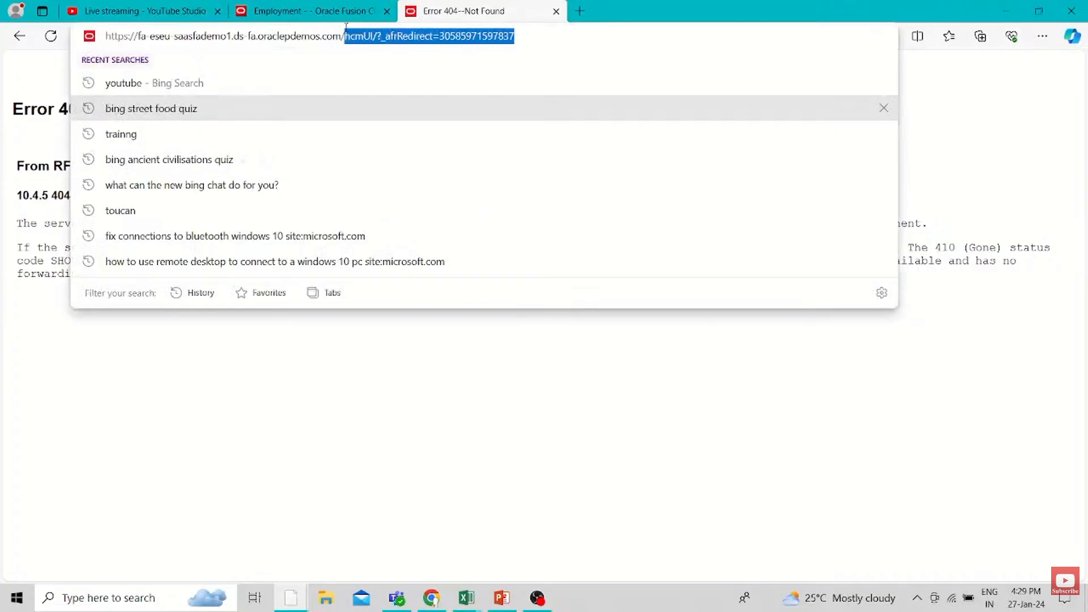
{"action": "key", "text": "BackSpace"}
{"action": "key", "text": "Return"}
Acknowledge the submitted request in the original tab and check the new sick absence's status and available actions
{"action": "left_click", "coordinate": [336, 13]}
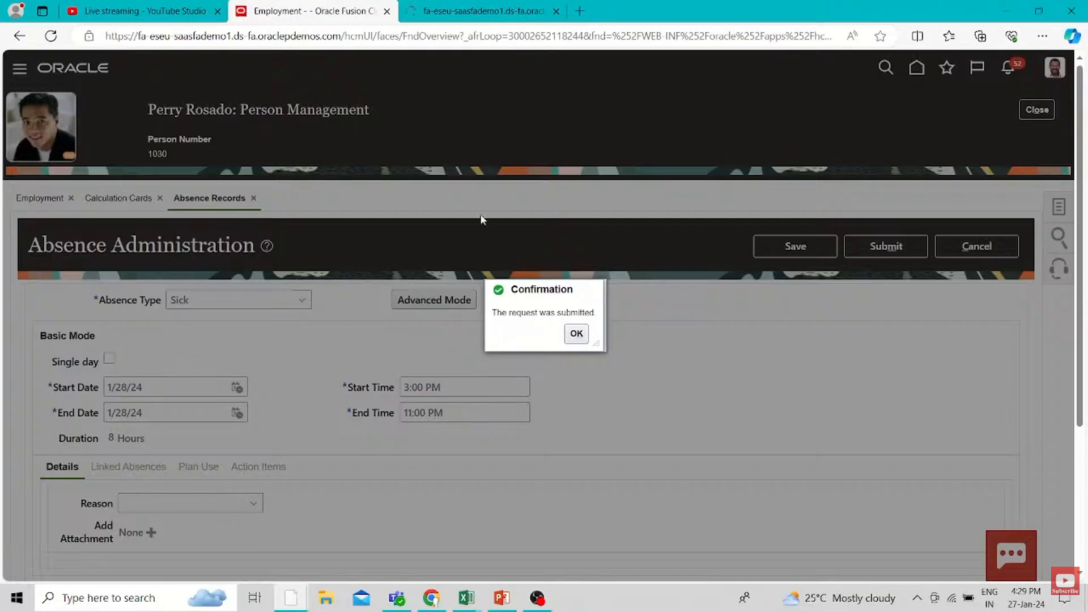
{"action": "left_click", "coordinate": [575, 333]}
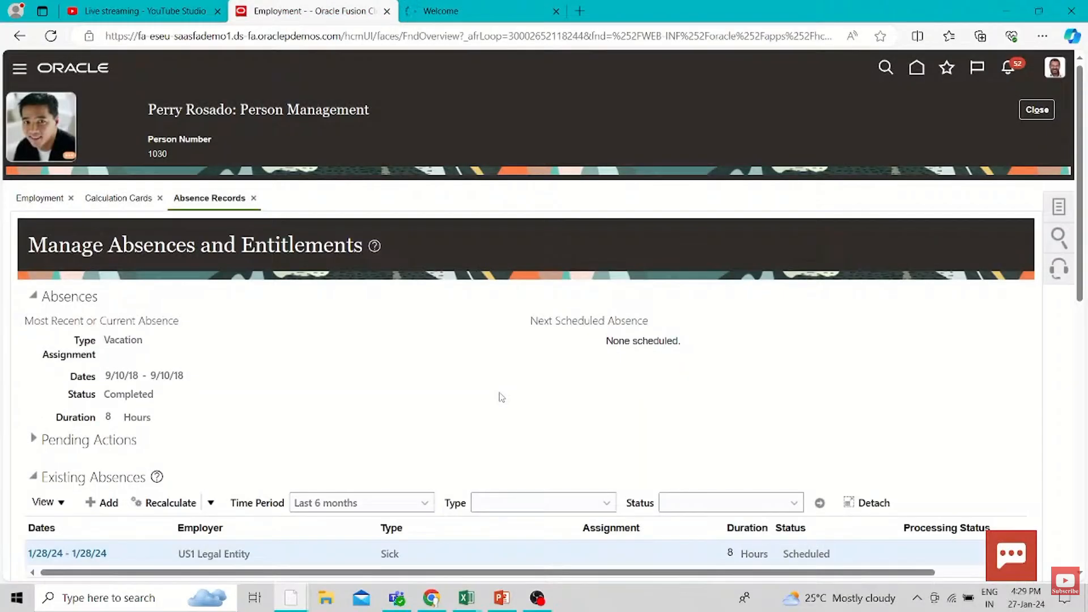
{"action": "scroll", "coordinate": [500, 394], "scroll_direction": "down", "scroll_amount": 1}
{"action": "left_click_drag", "start_coordinate": [918, 493], "coordinate": [1023, 494]}
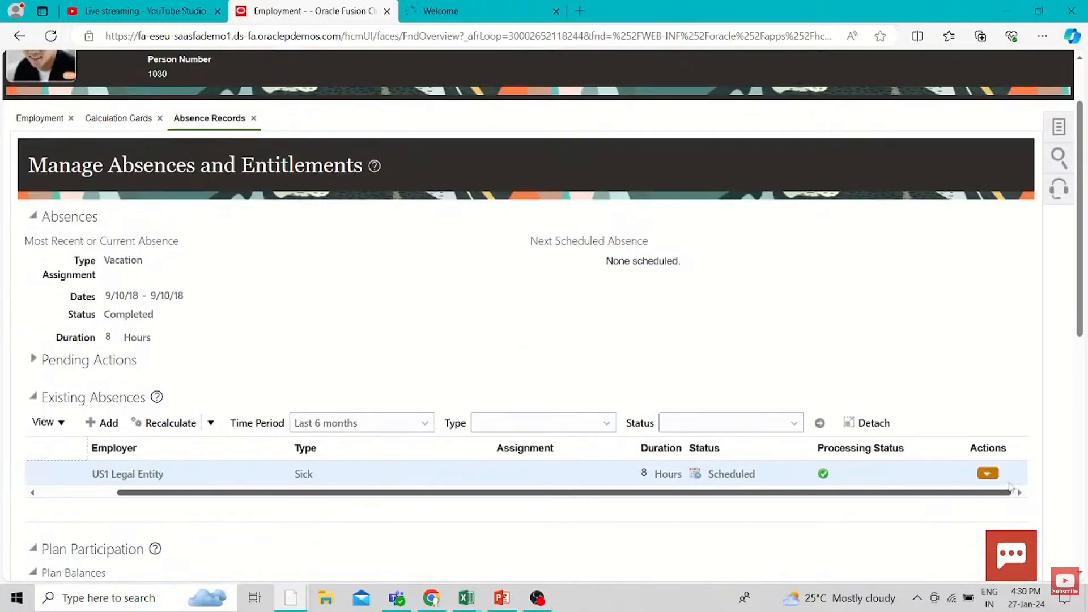
{"action": "left_click", "coordinate": [987, 473]}
{"action": "left_click", "coordinate": [892, 429]}
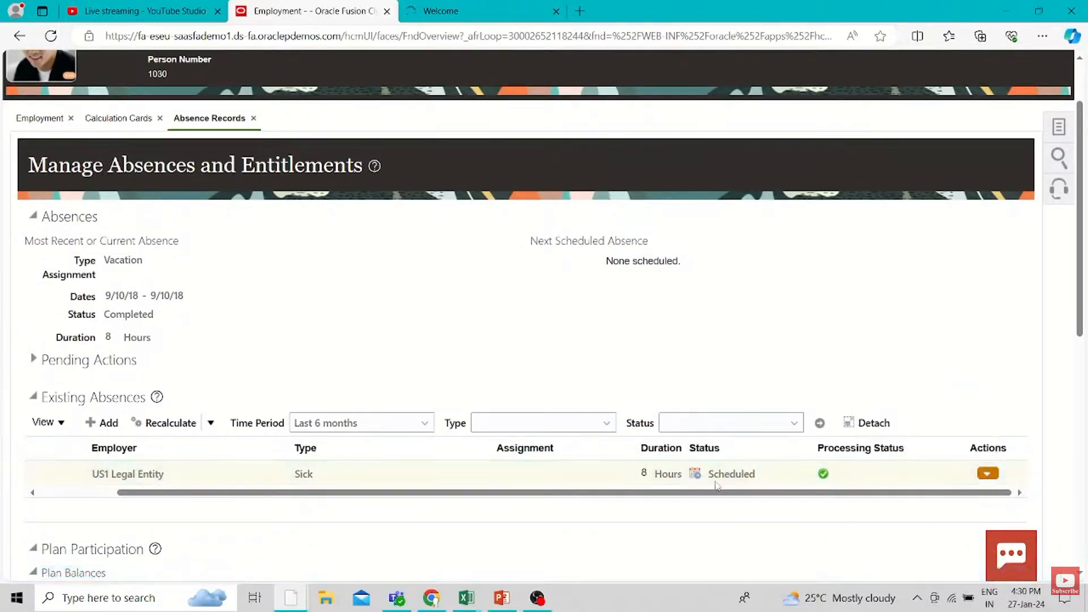
{"action": "scroll", "coordinate": [483, 363], "scroll_direction": "up", "scroll_amount": 1}
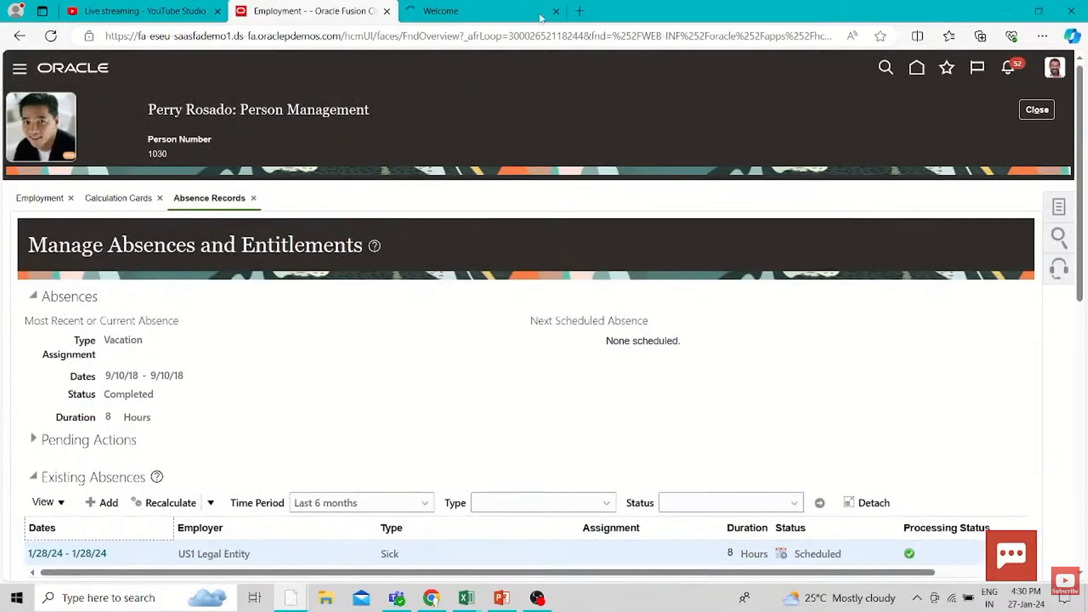
Return to the home page, find "QUICK" in the full list of My Client Groups quick actions and open Simplified QuickPay
{"action": "left_click", "coordinate": [467, 9]}
{"action": "left_click", "coordinate": [294, 11]}
{"action": "left_click", "coordinate": [917, 70]}
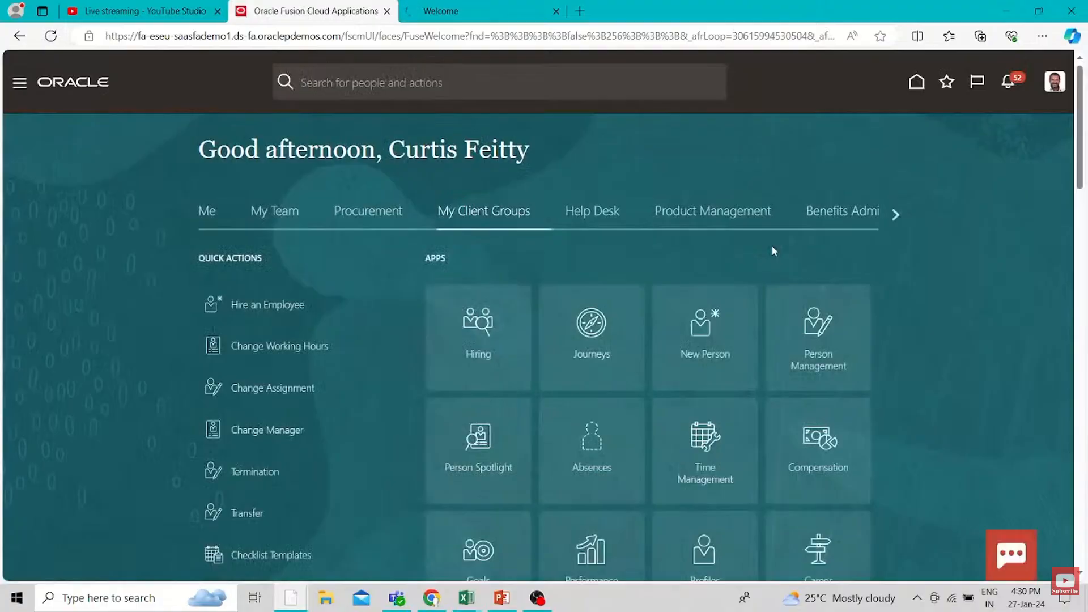
{"action": "scroll", "coordinate": [447, 353], "scroll_direction": "down", "scroll_amount": 6}
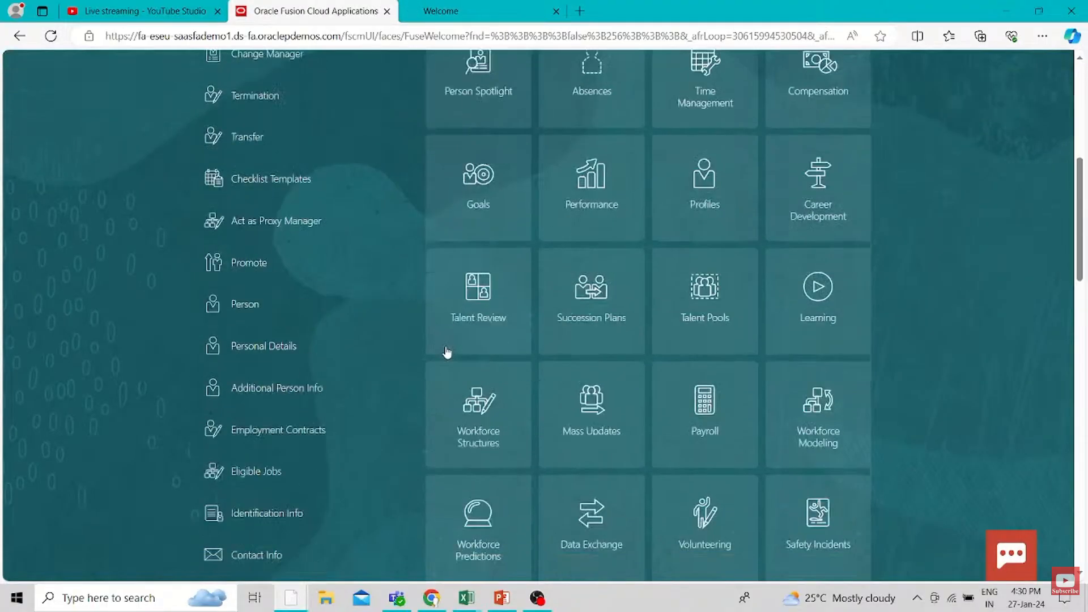
{"action": "scroll", "coordinate": [447, 352], "scroll_direction": "down", "scroll_amount": 5}
{"action": "left_click", "coordinate": [222, 351]}
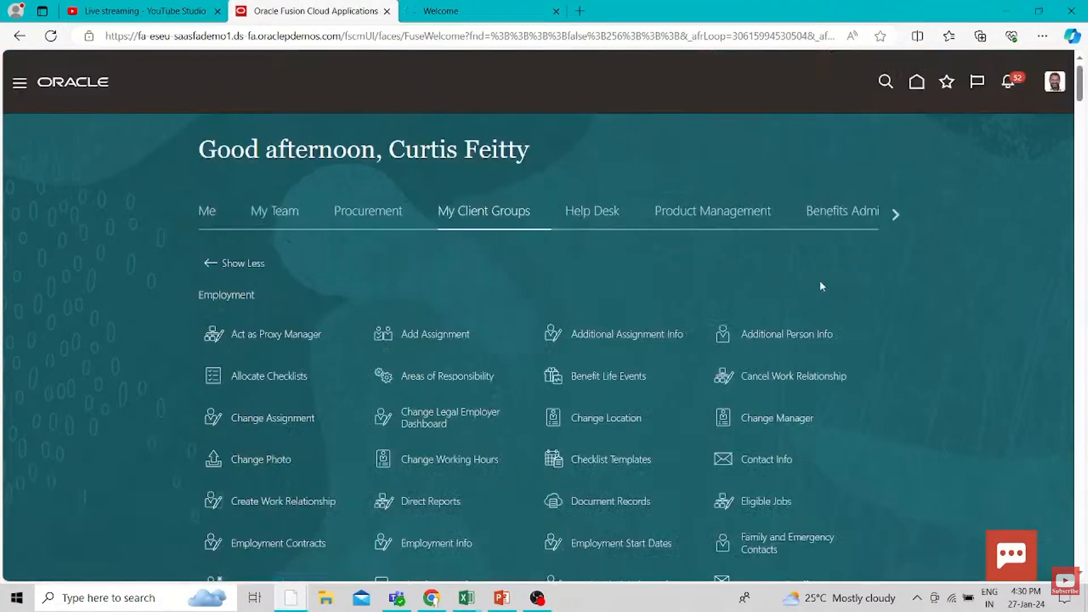
{"action": "key", "text": "ctrl+f"}
{"action": "type", "text": "QUICK"}
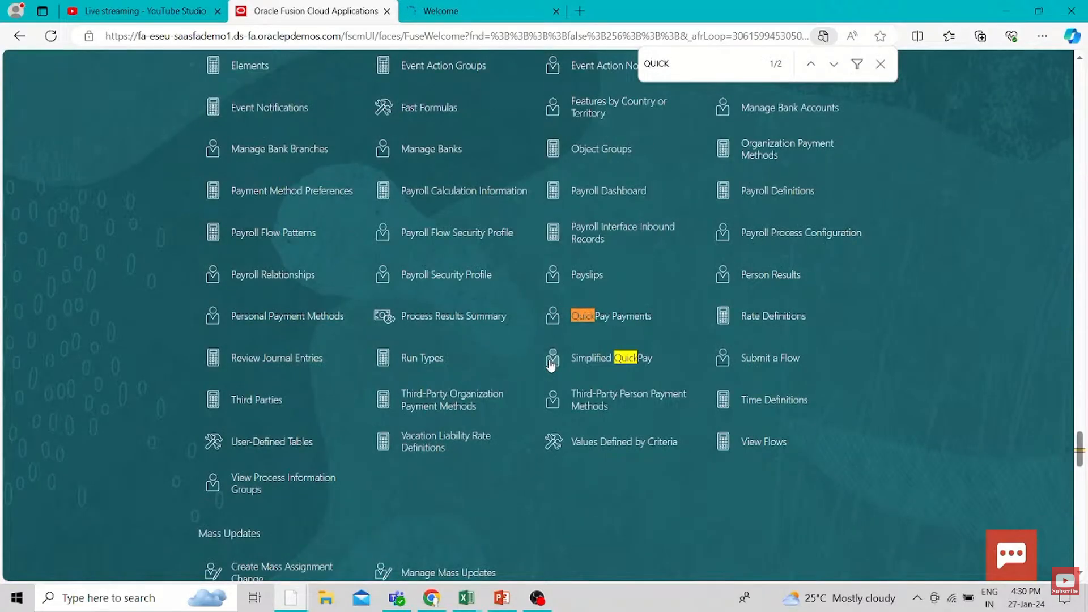
{"action": "left_click", "coordinate": [551, 363]}
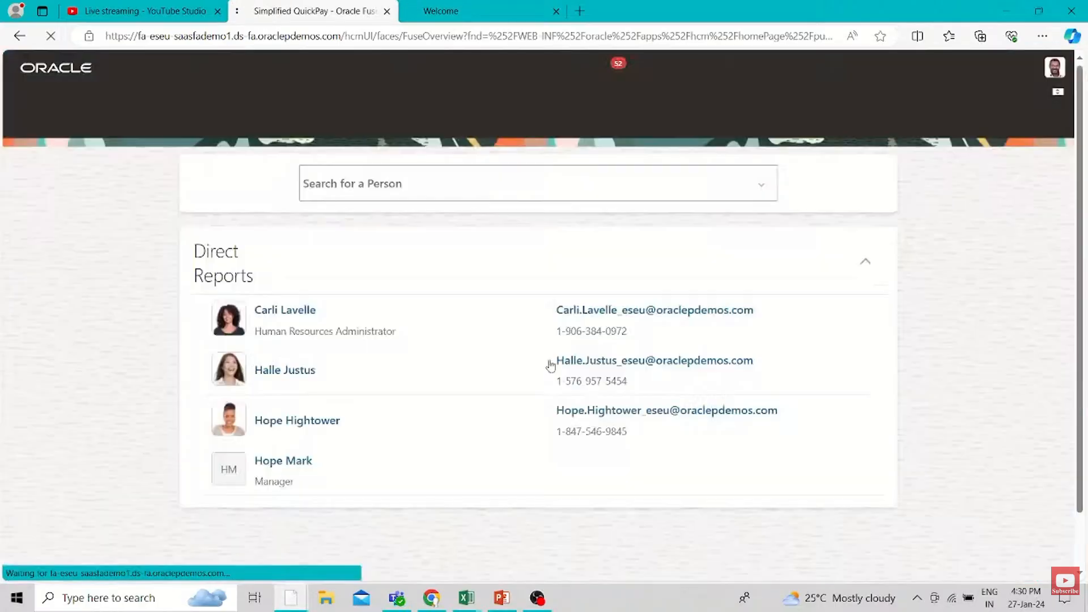
Find the employee by person number with the advanced search and open the QuickPay calculation for that person
{"action": "left_click", "coordinate": [328, 176]}
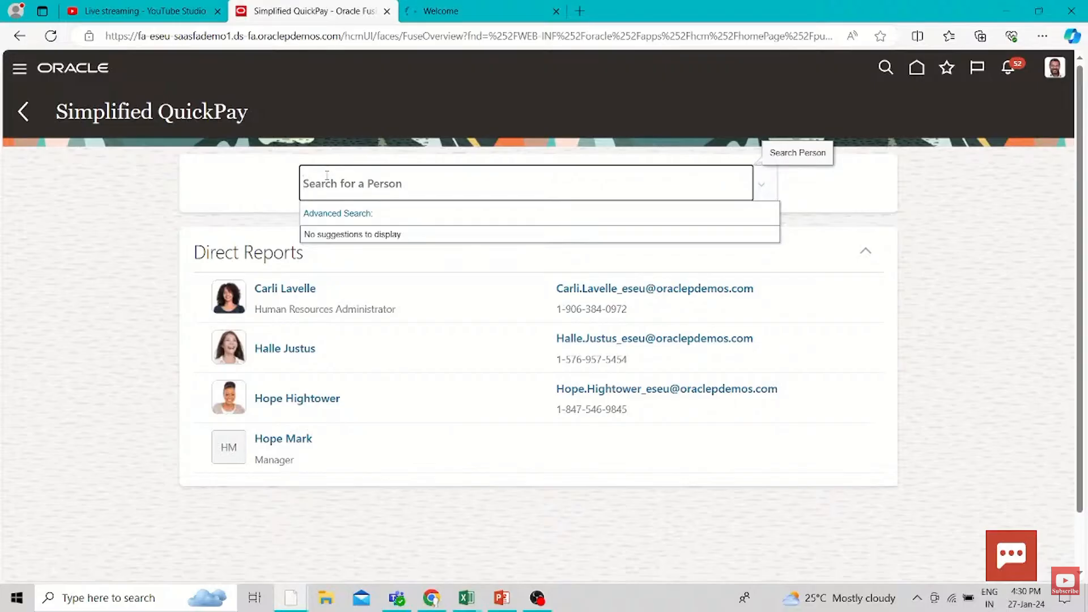
{"action": "left_click", "coordinate": [357, 213]}
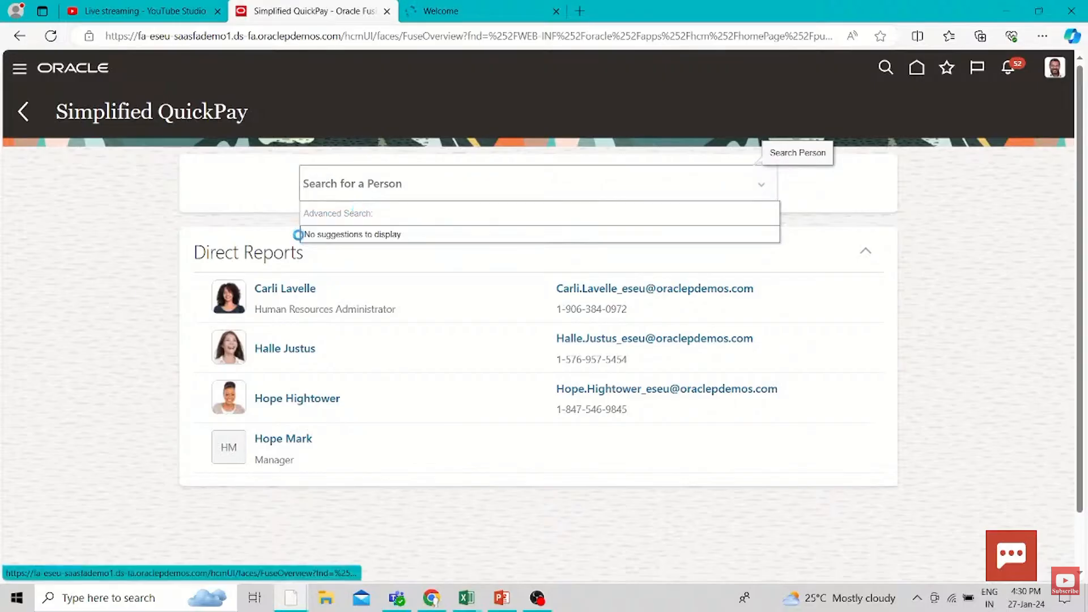
{"action": "left_click", "coordinate": [245, 440]}
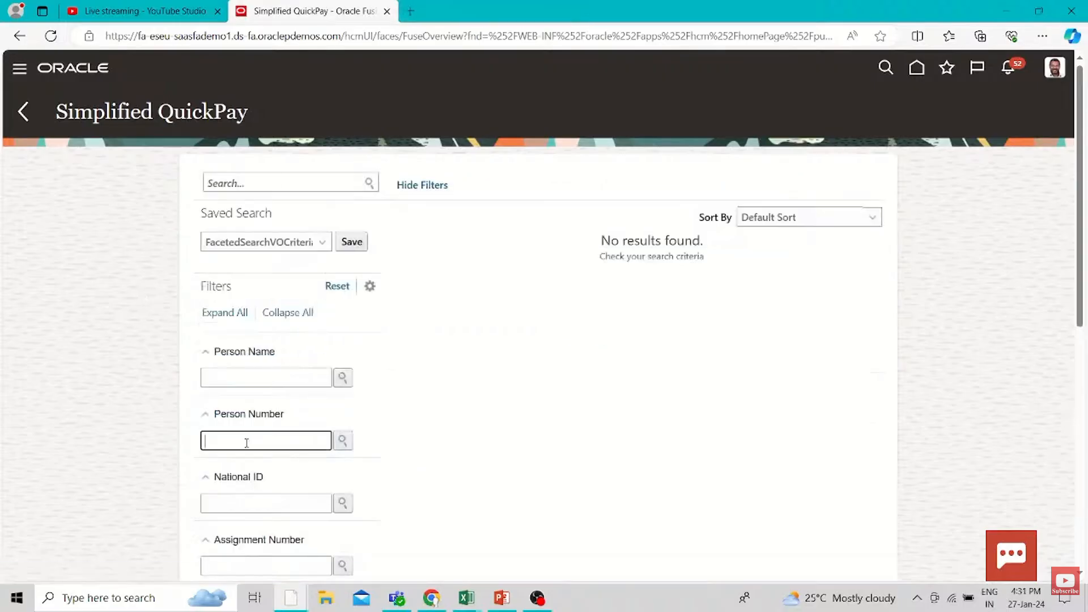
{"action": "type", "text": "1030"}
{"action": "key", "text": "Return"}
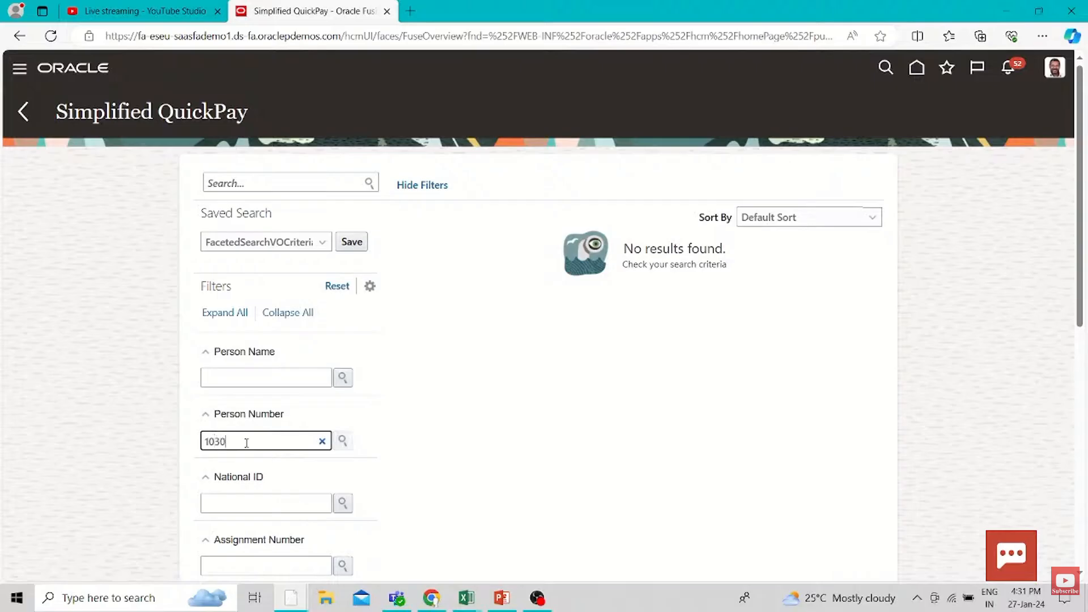
{"action": "left_click", "coordinate": [447, 396]}
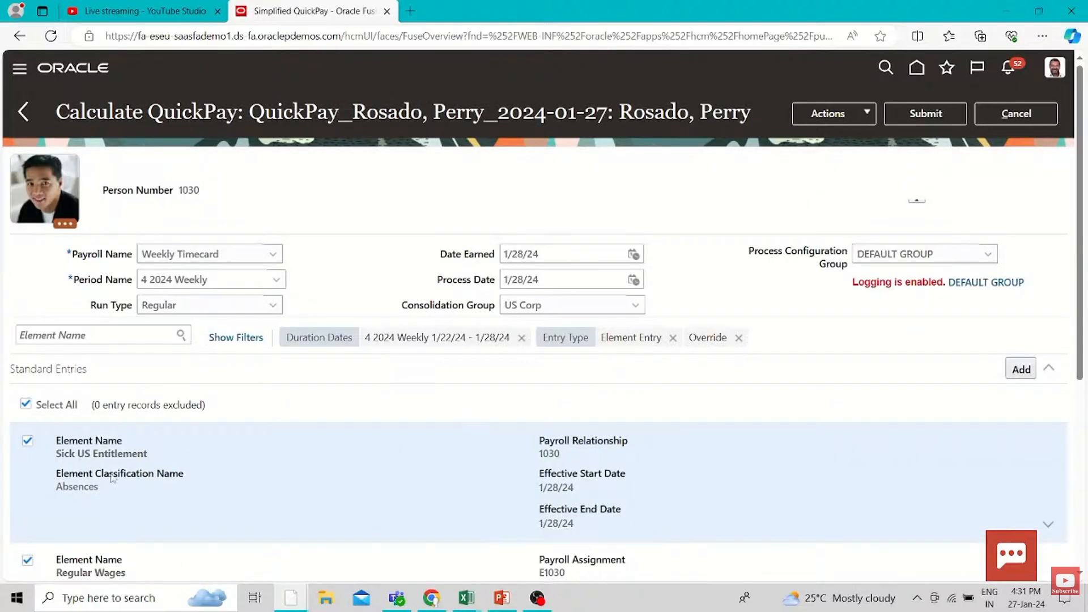
Review the QuickPay's standard entries, submit the calculation and leave its task list
{"action": "scroll", "coordinate": [113, 478], "scroll_direction": "down", "scroll_amount": 5}
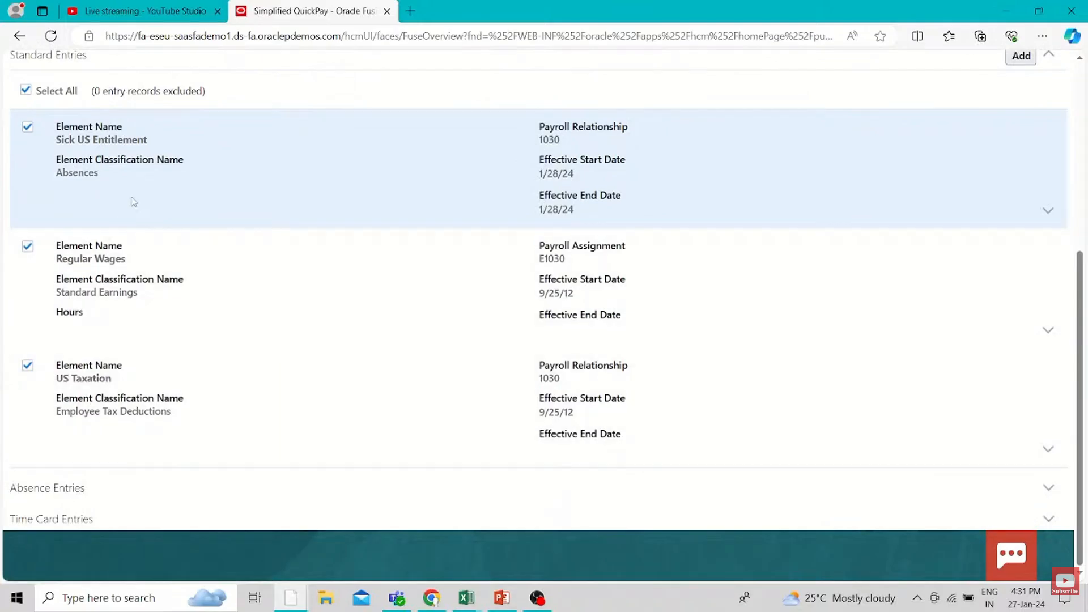
{"action": "scroll", "coordinate": [851, 210], "scroll_direction": "up", "scroll_amount": 5}
{"action": "left_click", "coordinate": [925, 113]}
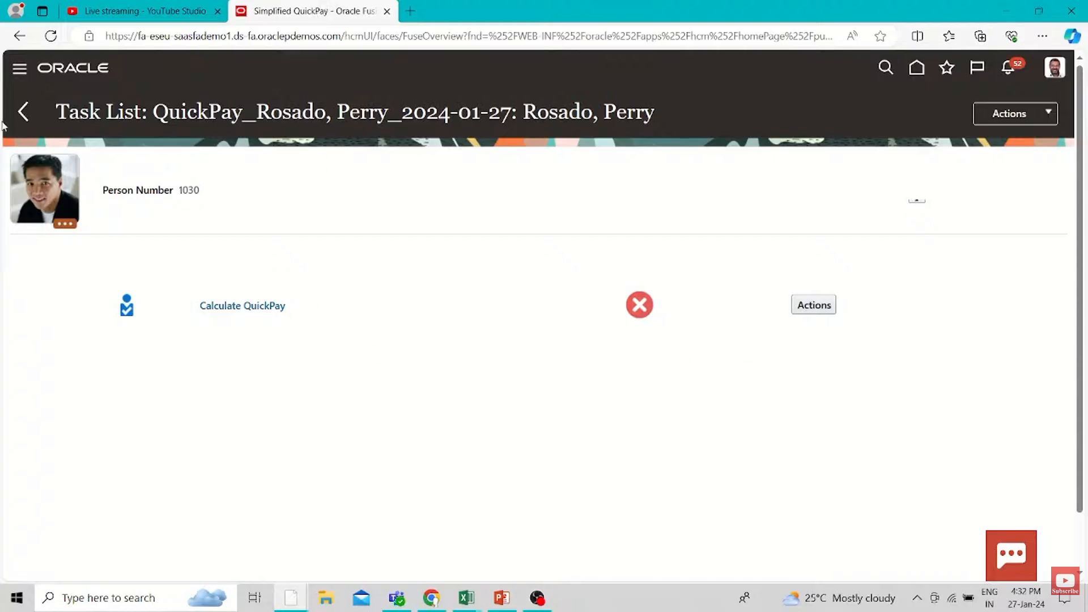
{"action": "left_click", "coordinate": [31, 122]}
{"action": "left_click", "coordinate": [23, 112]}
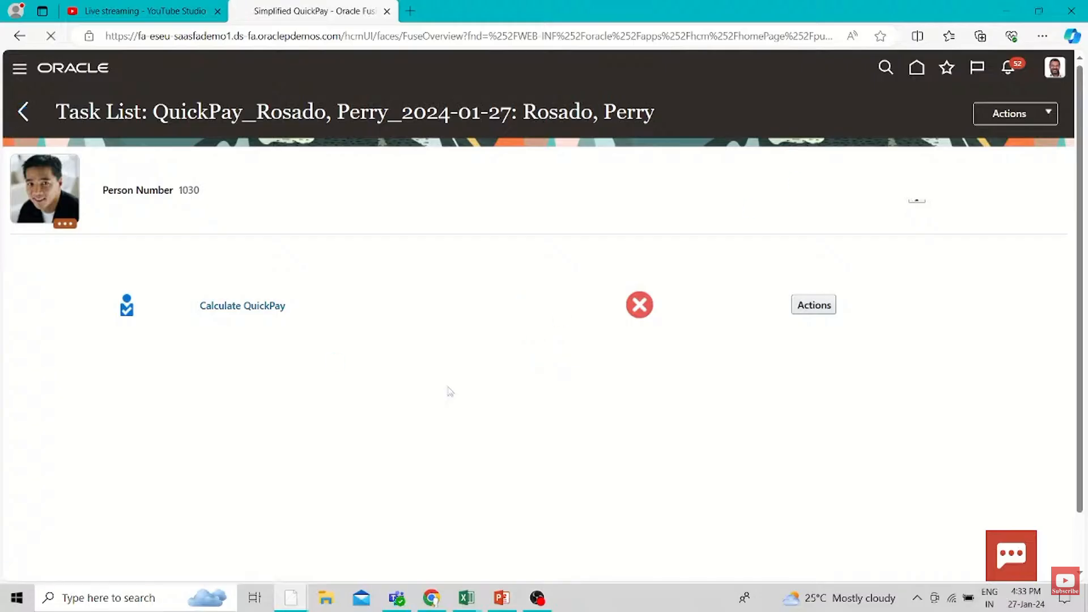
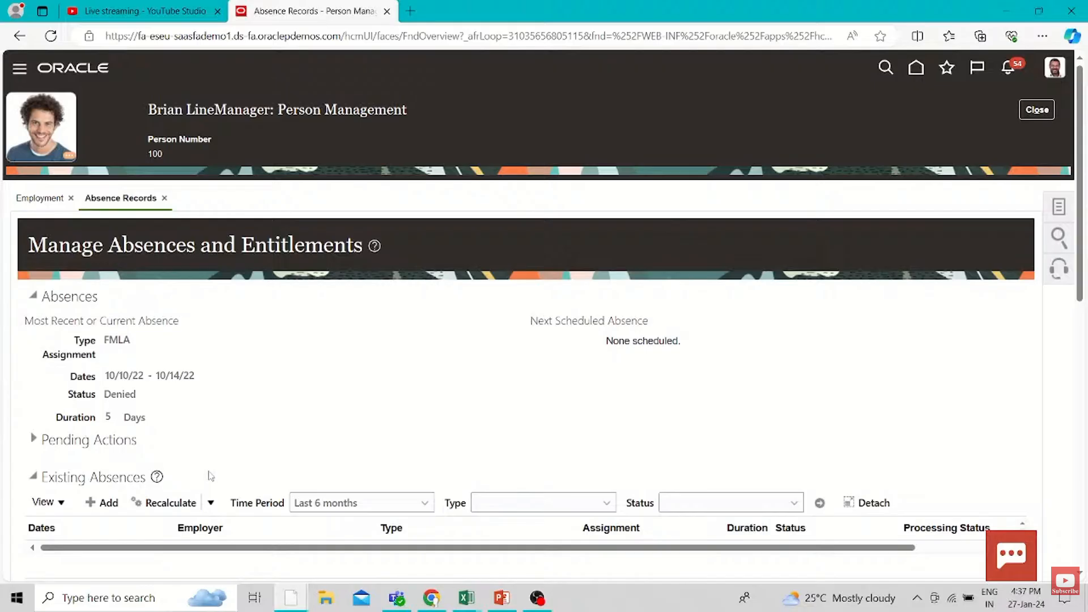
Add a Sick absence for the employee with start and end date 1/29/24 and submit it
{"action": "left_click", "coordinate": [102, 503]}
{"action": "scroll", "coordinate": [284, 407], "scroll_direction": "down", "scroll_amount": 3}
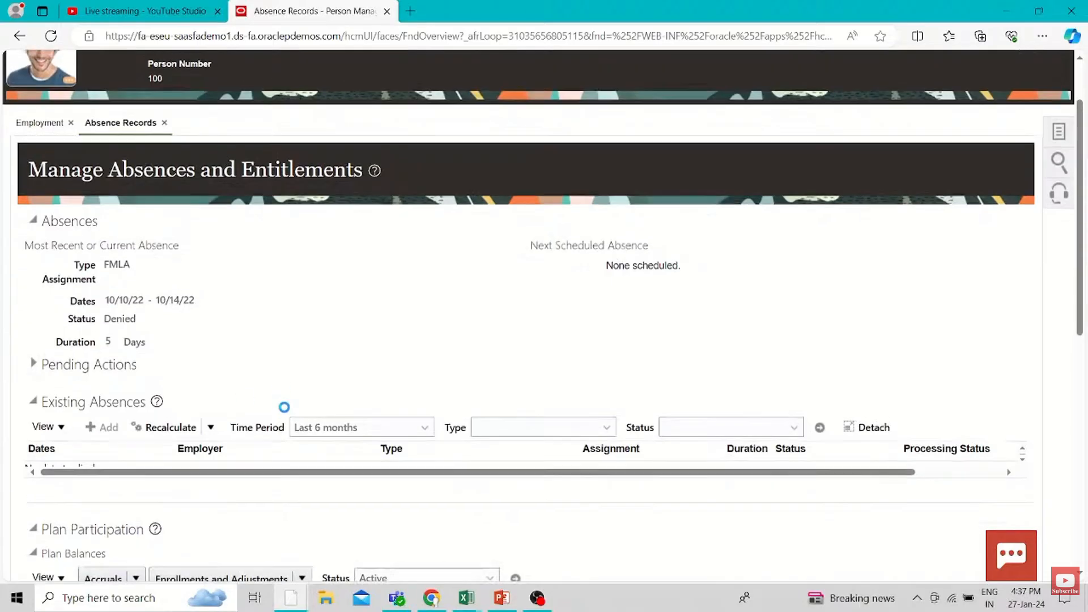
{"action": "left_click", "coordinate": [302, 221]}
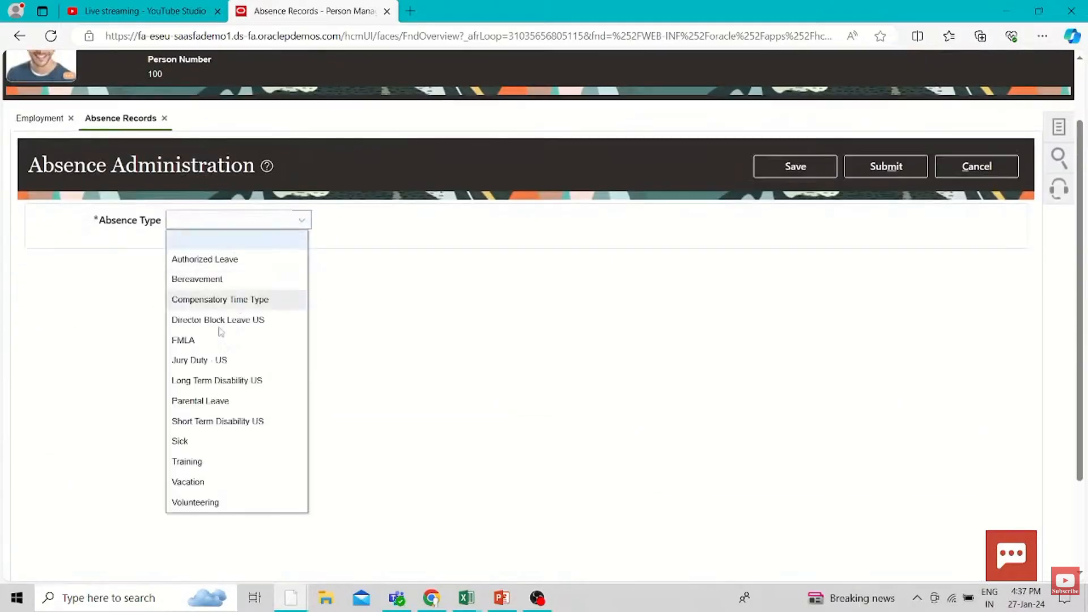
{"action": "left_click", "coordinate": [295, 437]}
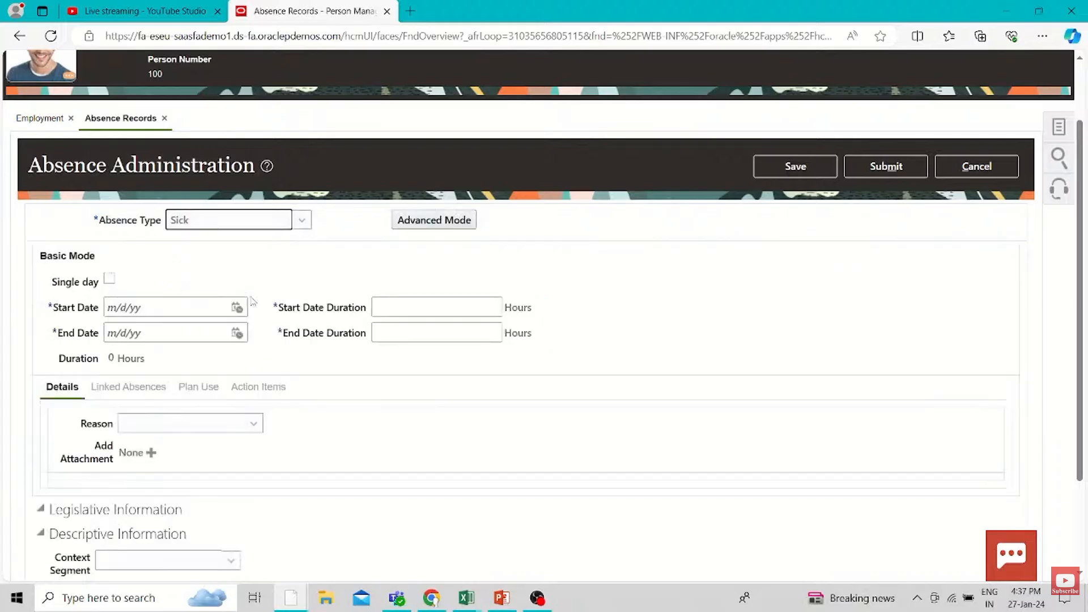
{"action": "left_click", "coordinate": [236, 307]}
{"action": "left_click", "coordinate": [278, 456]}
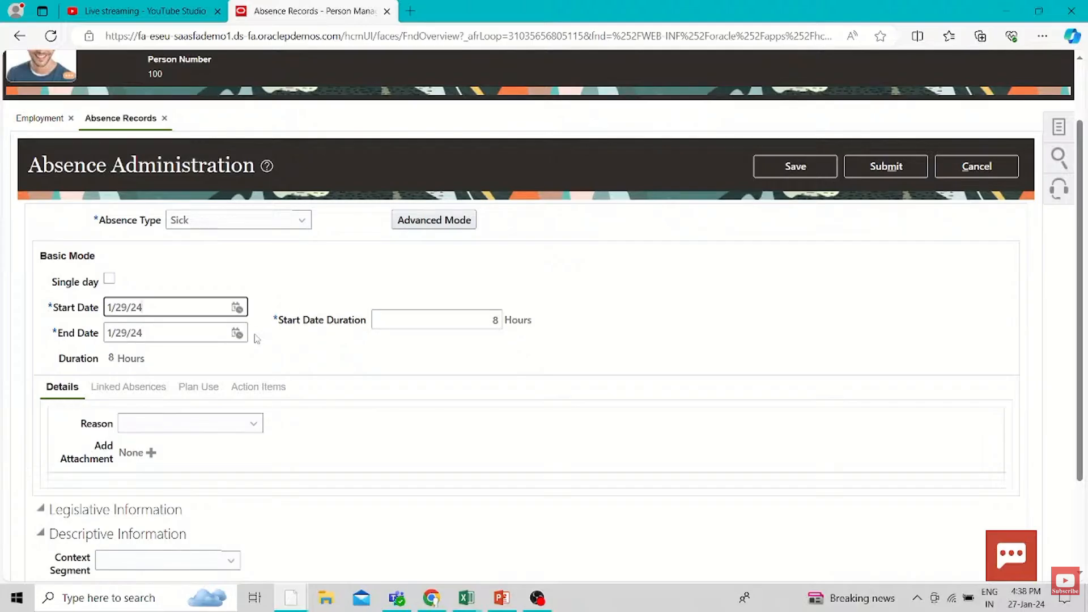
{"action": "left_click", "coordinate": [887, 176]}
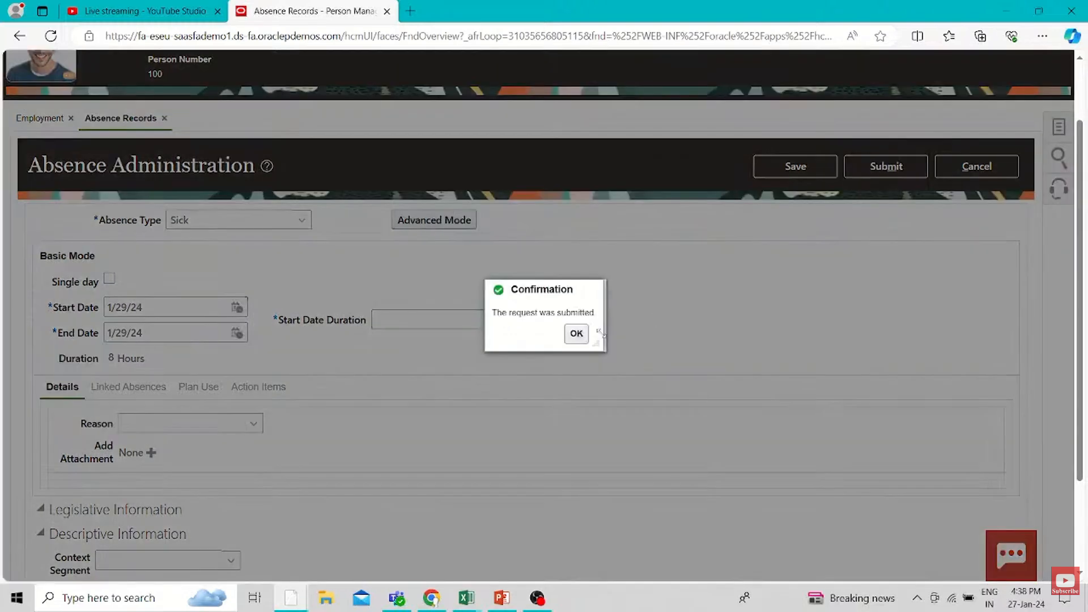
{"action": "left_click", "coordinate": [576, 333]}
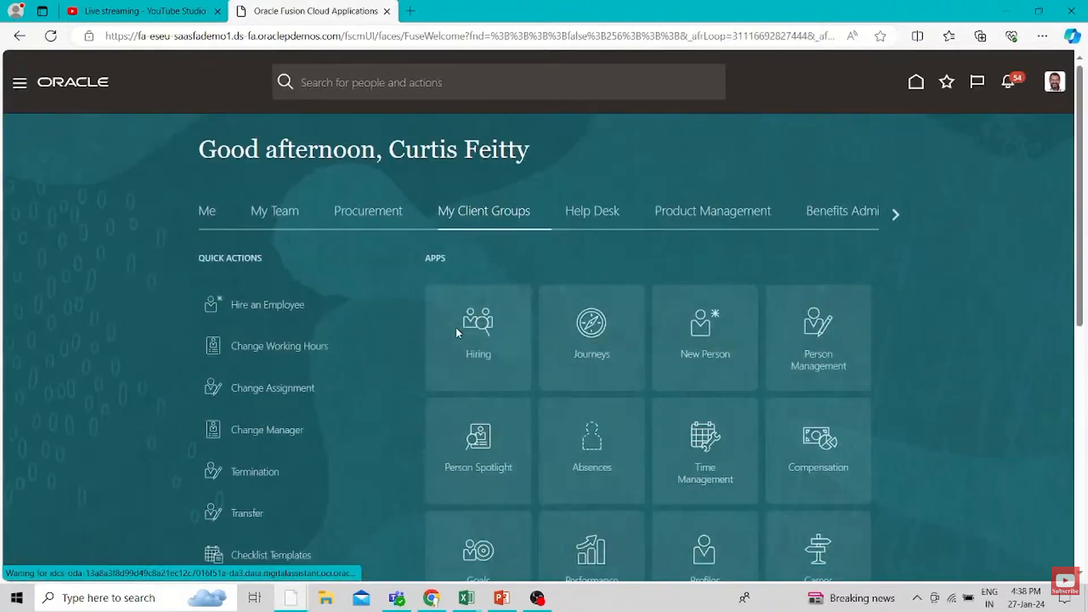
Expand the full list of My Client Groups quick actions, find "QUICK" on the page and open Simplified QuickPay
{"action": "scroll", "coordinate": [442, 368], "scroll_direction": "down", "scroll_amount": 4}
{"action": "scroll", "coordinate": [430, 408], "scroll_direction": "down", "scroll_amount": 5}
{"action": "left_click", "coordinate": [219, 509]}
{"action": "key", "text": "ctrl+f"}
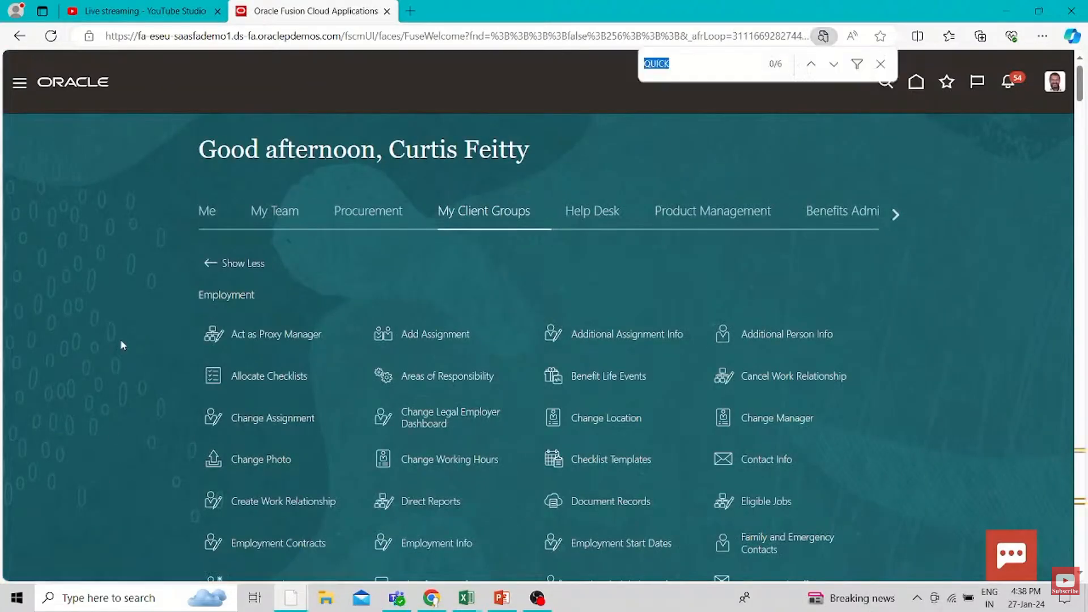
{"action": "left_click", "coordinate": [555, 358]}
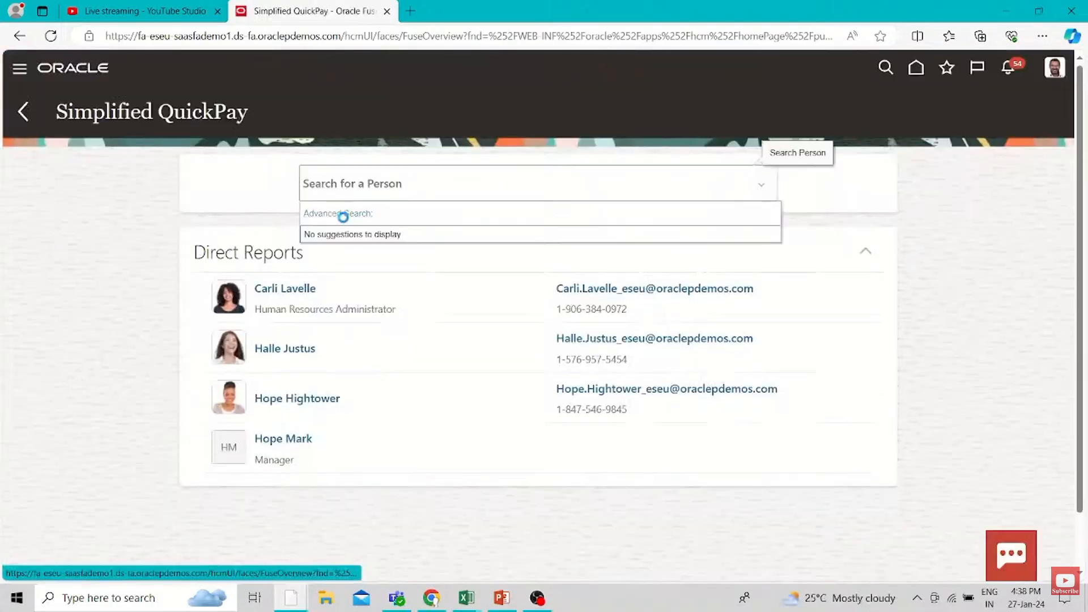
Look up the employee by person number in the advanced person search and open their QuickPay calculation
{"action": "left_click", "coordinate": [341, 217]}
{"action": "left_click", "coordinate": [235, 437]}
{"action": "type", "text": "100"}
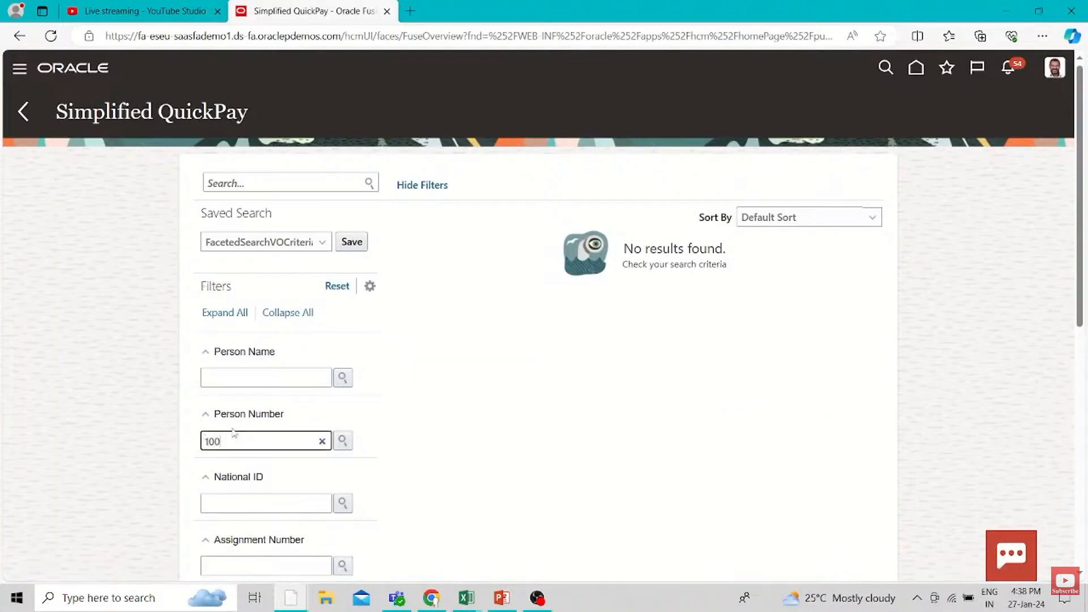
{"action": "key", "text": "Return"}
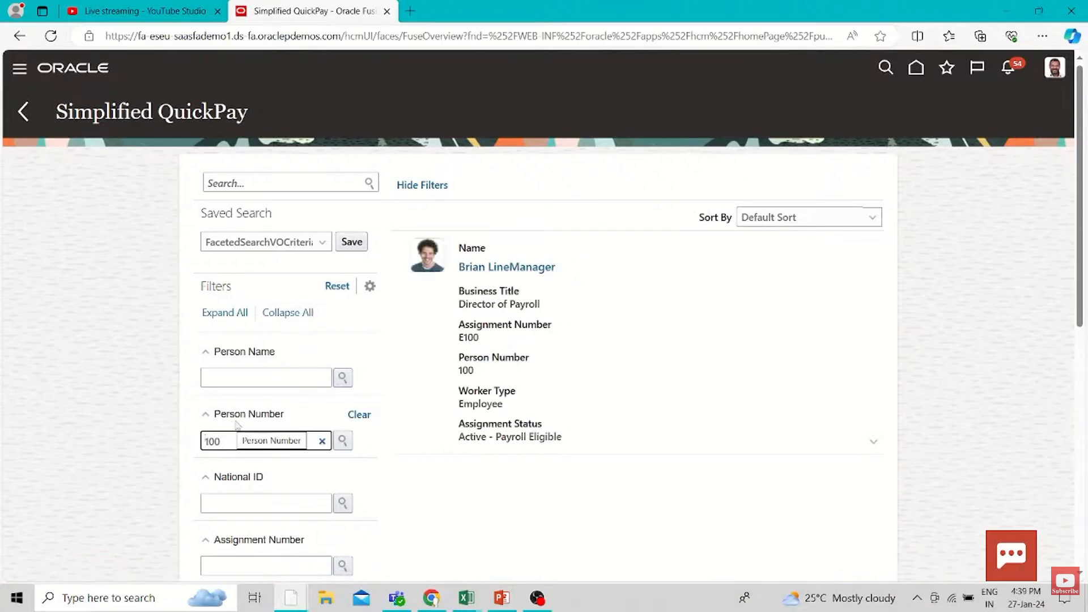
{"action": "left_click", "coordinate": [474, 265]}
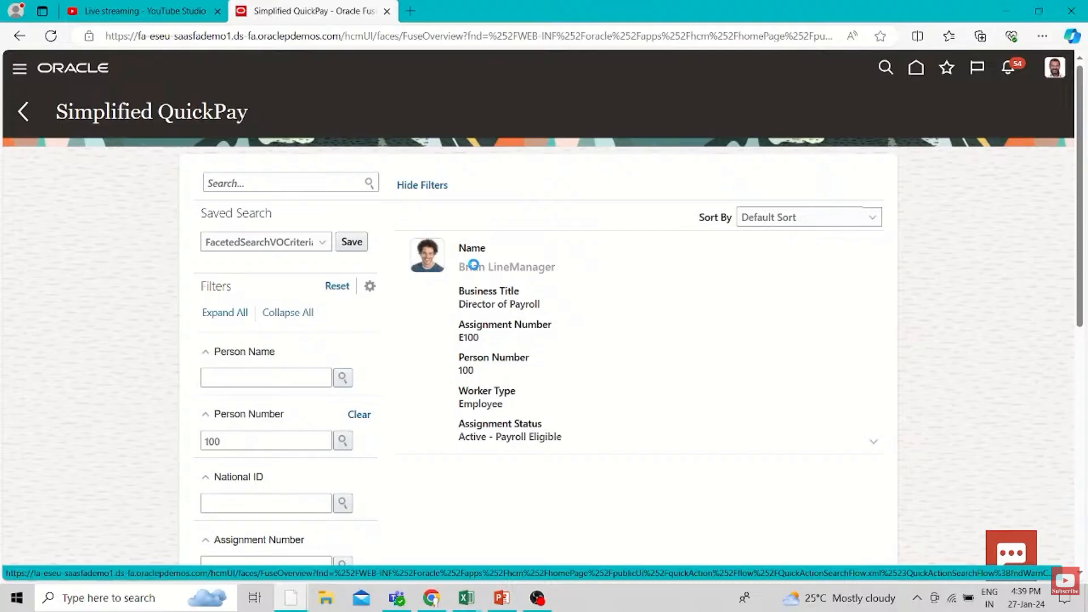
Examine the standard entries included in the QuickPay for period 4 2024 Weekly, checking for an entry from the sick absence
{"action": "scroll", "coordinate": [459, 431], "scroll_direction": "down", "scroll_amount": 15}
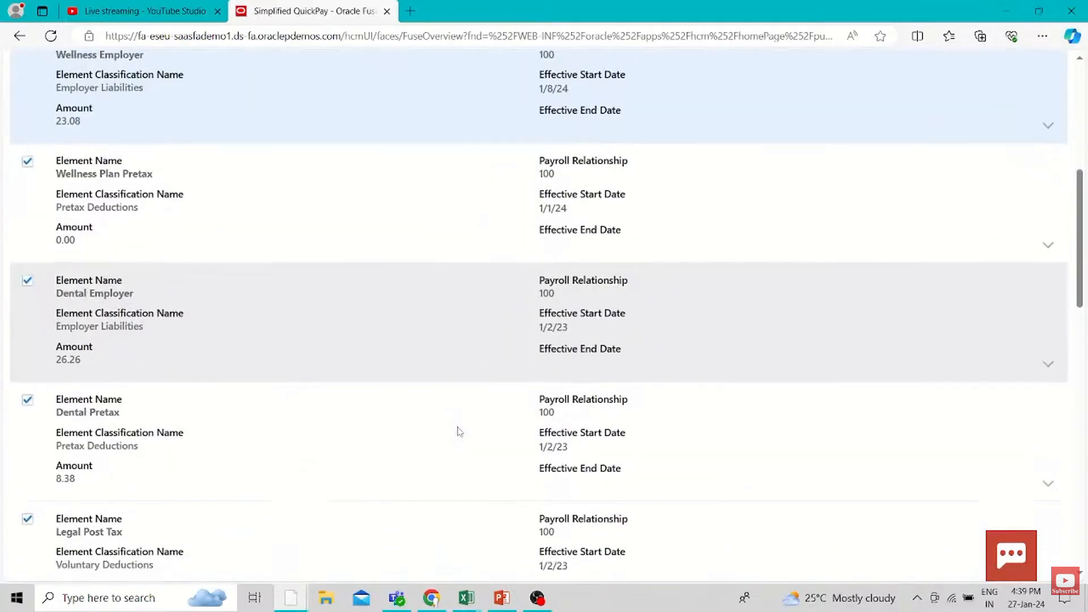
{"action": "scroll", "coordinate": [459, 431], "scroll_direction": "down", "scroll_amount": 9}
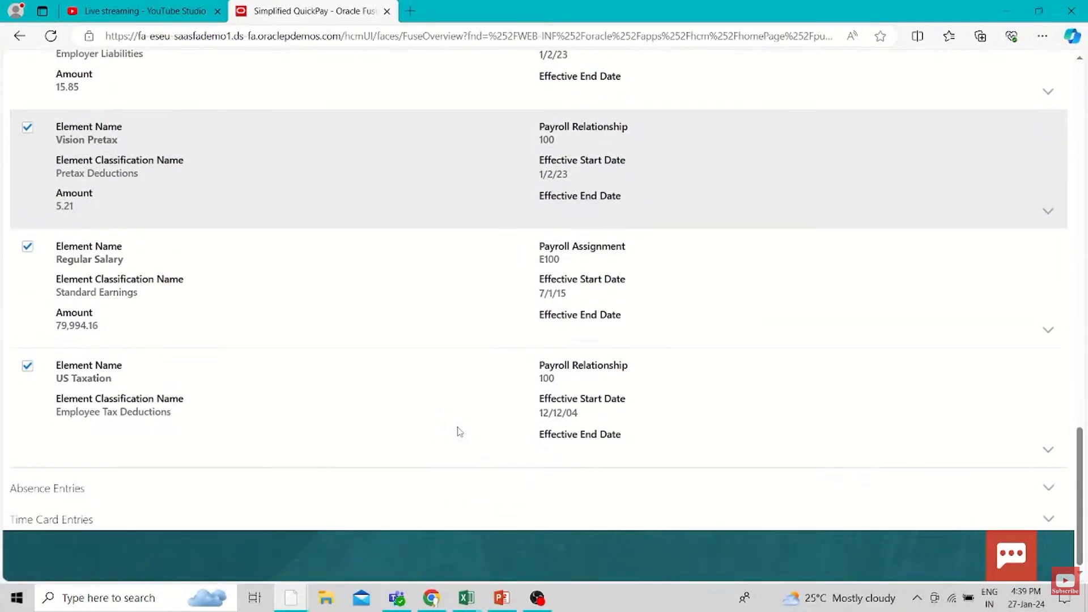
{"action": "scroll", "coordinate": [459, 432], "scroll_direction": "up", "scroll_amount": 5}
{"action": "scroll", "coordinate": [458, 432], "scroll_direction": "up", "scroll_amount": 15}
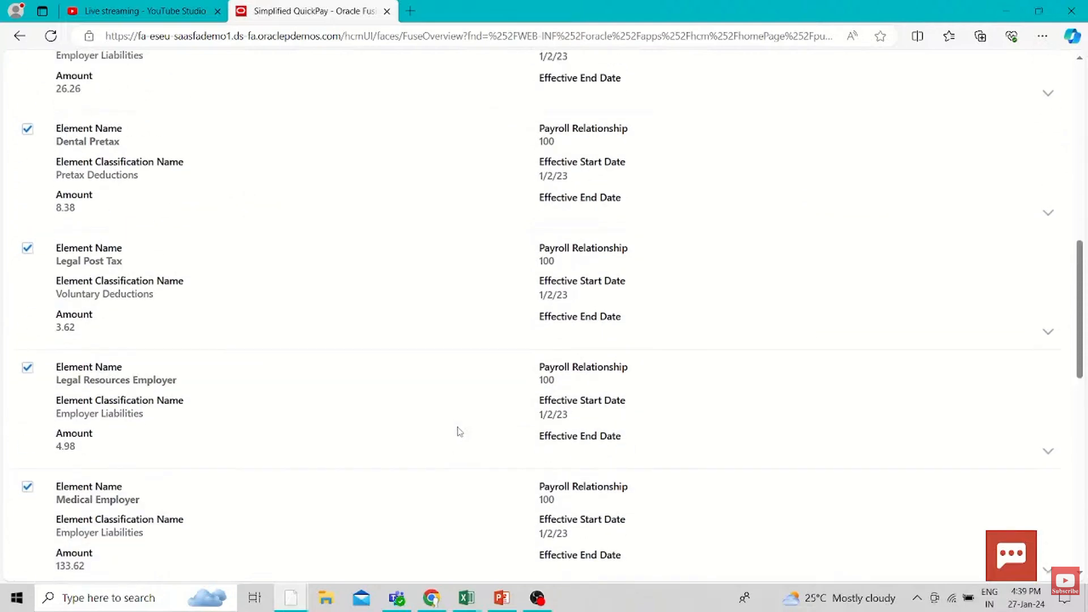
{"action": "scroll", "coordinate": [459, 431], "scroll_direction": "up", "scroll_amount": 1}
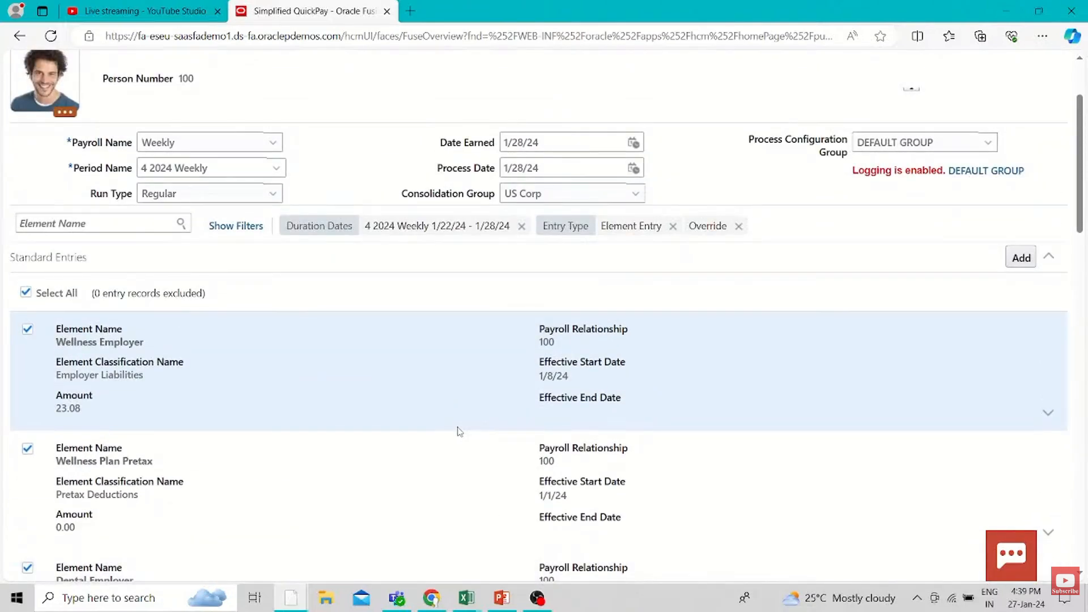
{"action": "scroll", "coordinate": [459, 432], "scroll_direction": "down", "scroll_amount": 2}
{"action": "scroll", "coordinate": [459, 431], "scroll_direction": "up", "scroll_amount": 3}
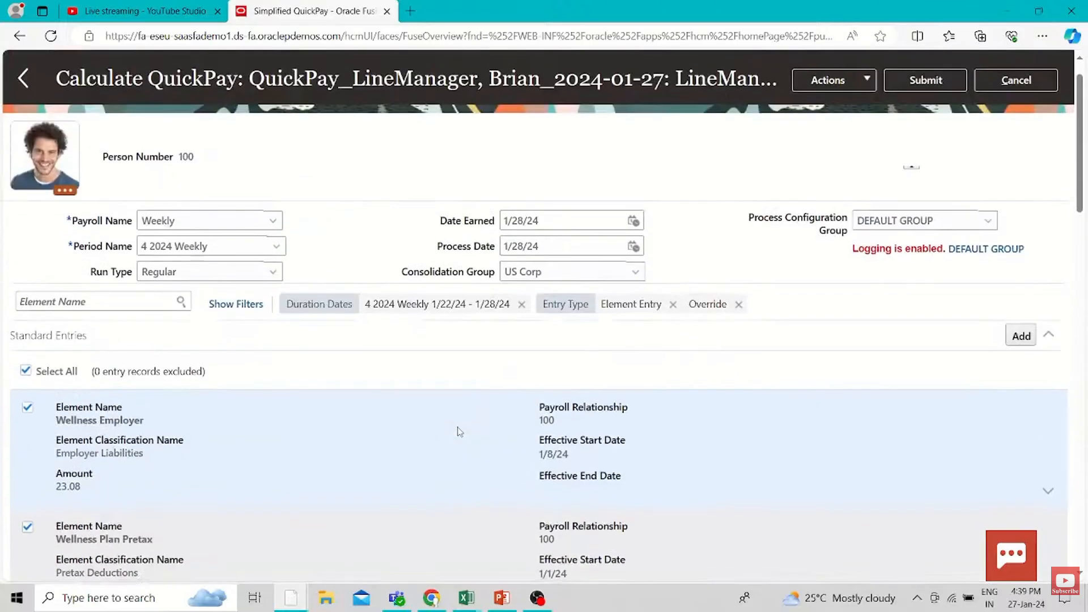
{"action": "scroll", "coordinate": [458, 431], "scroll_direction": "down", "scroll_amount": 3}
{"action": "scroll", "coordinate": [459, 432], "scroll_direction": "down", "scroll_amount": 15}
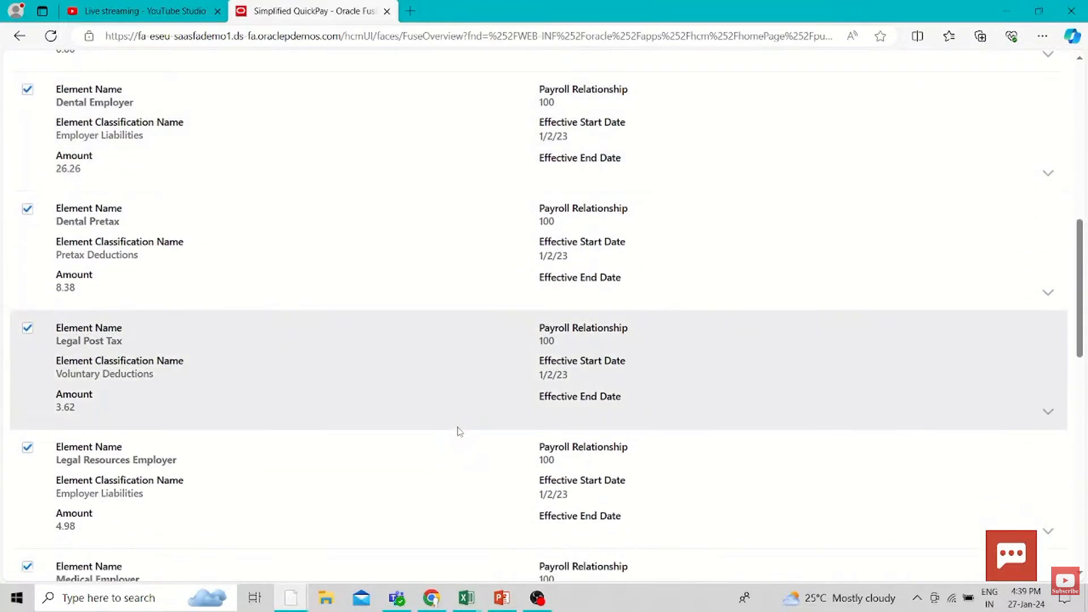
{"action": "scroll", "coordinate": [459, 431], "scroll_direction": "down", "scroll_amount": 5}
{"action": "scroll", "coordinate": [459, 431], "scroll_direction": "up", "scroll_amount": 15}
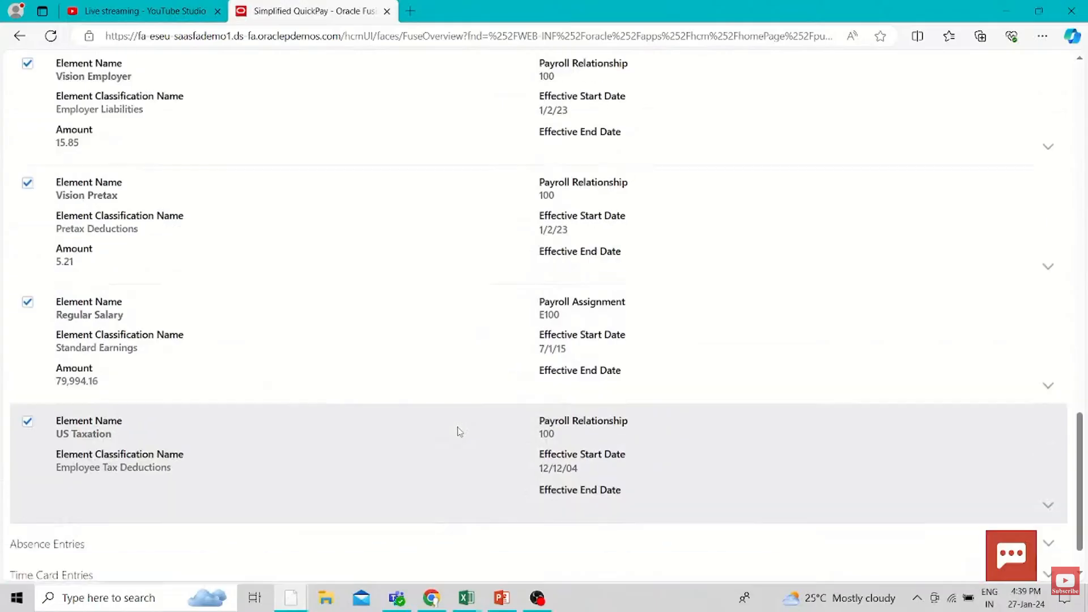
Submit the QuickPay calculation, view the messages of its Calculate QuickPay task and return to the task list
{"action": "left_click", "coordinate": [925, 112]}
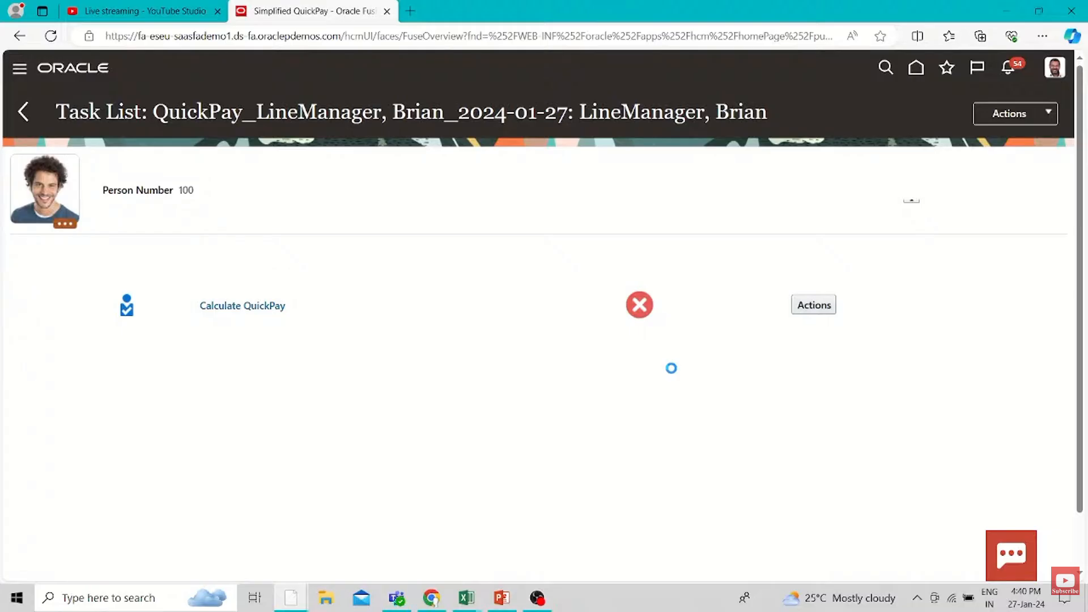
{"action": "left_click", "coordinate": [814, 305]}
{"action": "left_click", "coordinate": [836, 372]}
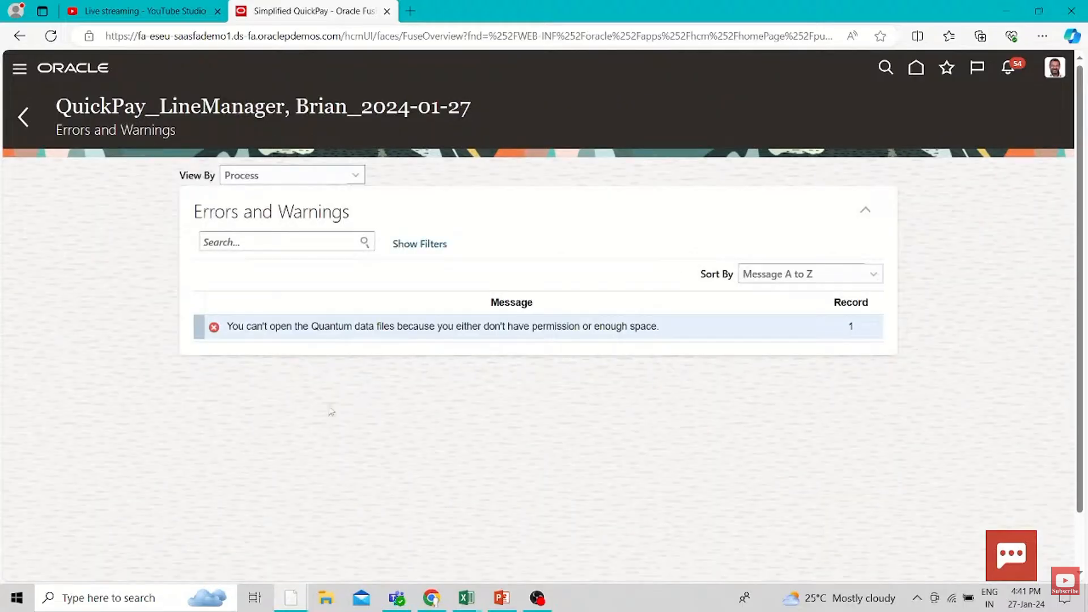
{"action": "left_click", "coordinate": [23, 117]}
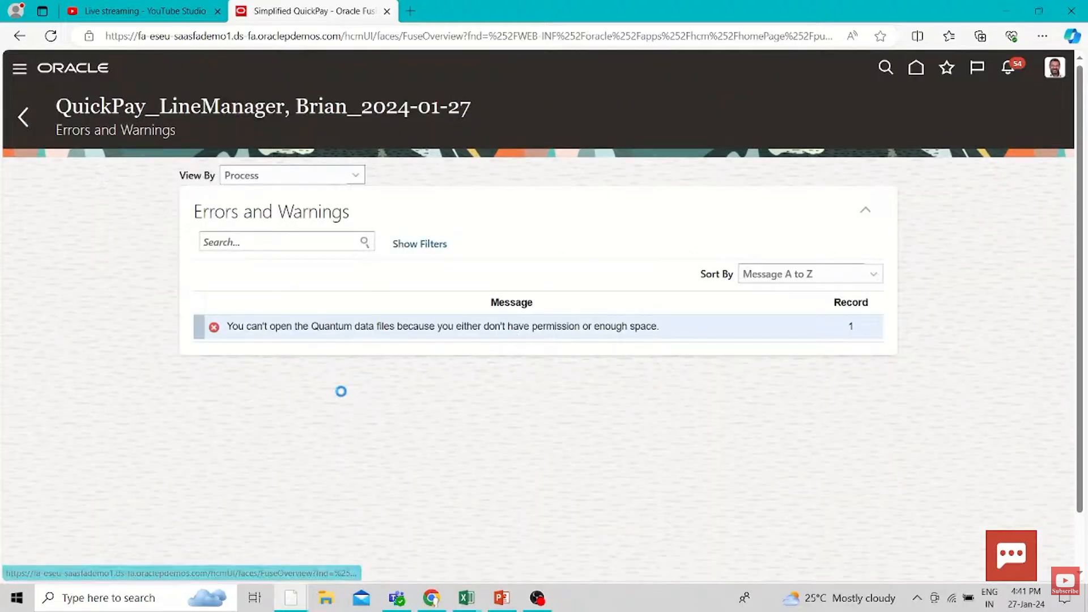
Mark the Calculate QuickPay task as complete
{"action": "left_click", "coordinate": [813, 305]}
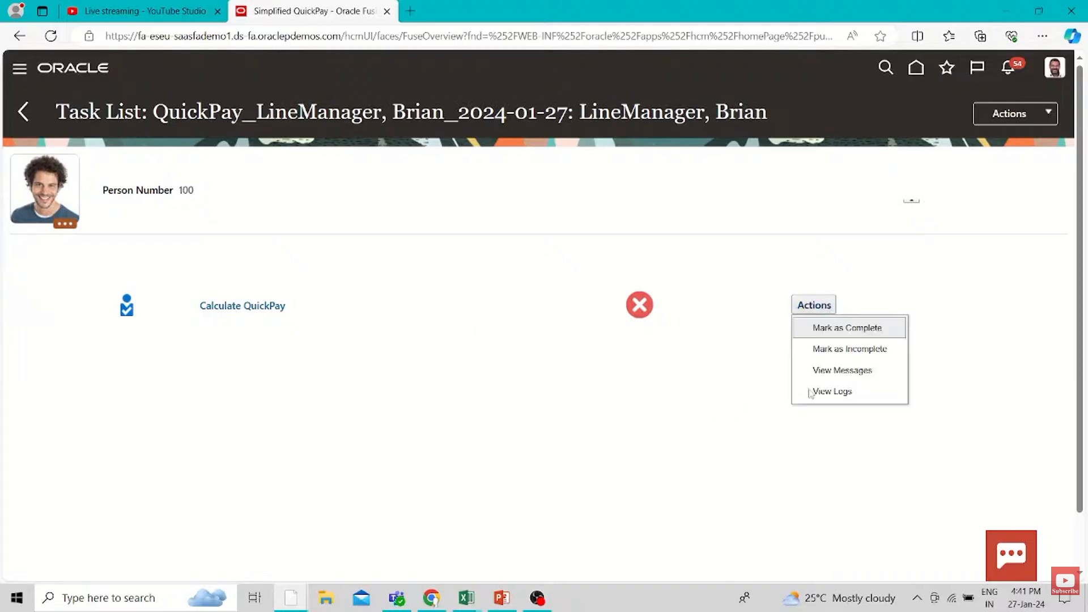
{"action": "left_click", "coordinate": [838, 329]}
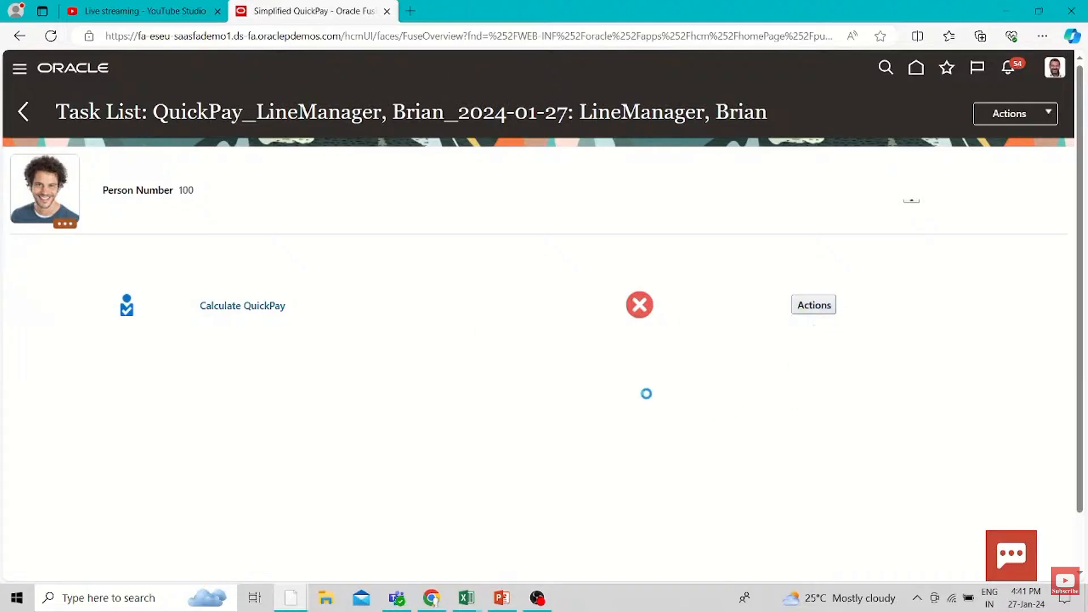
{"action": "left_click", "coordinate": [631, 338]}
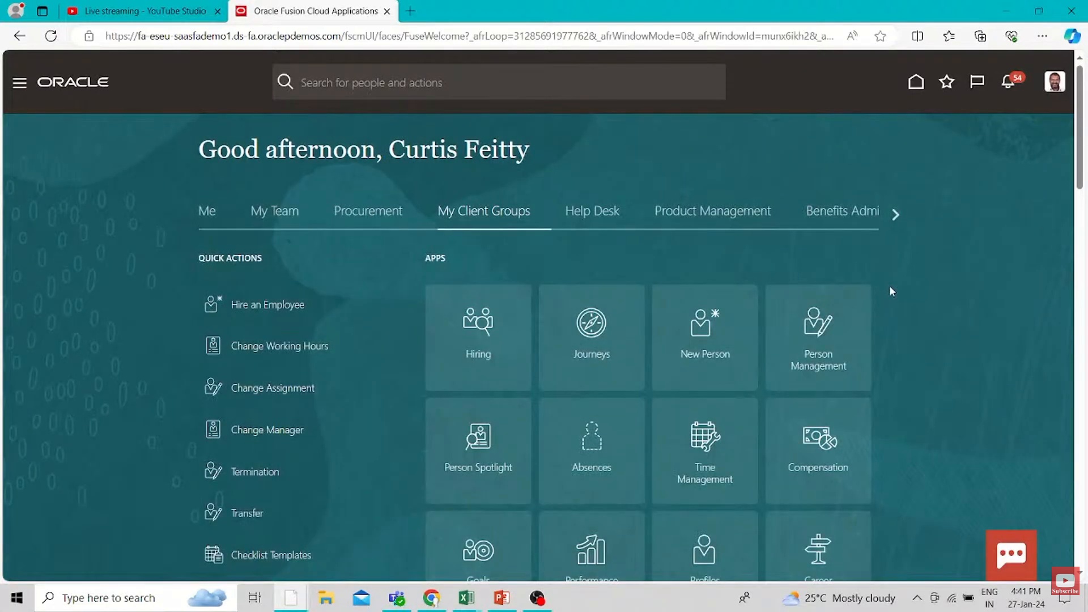
Reopen Simplified QuickPay from the full quick actions list and start another calculation for the same employee, found by person number
{"action": "scroll", "coordinate": [889, 284], "scroll_direction": "down", "scroll_amount": 15}
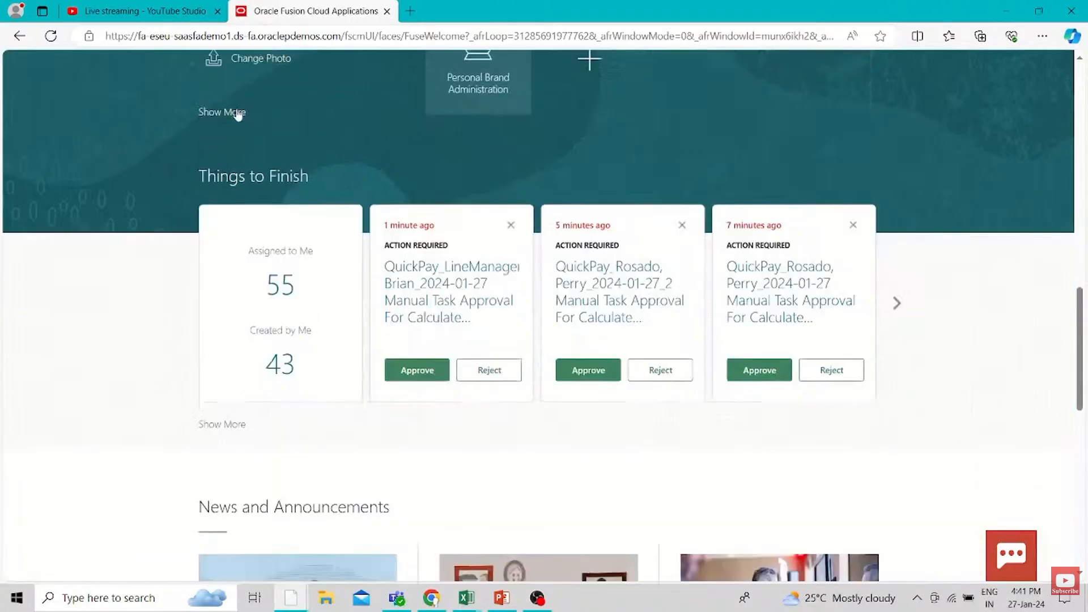
{"action": "left_click", "coordinate": [233, 112]}
{"action": "key", "text": "ctrl+f"}
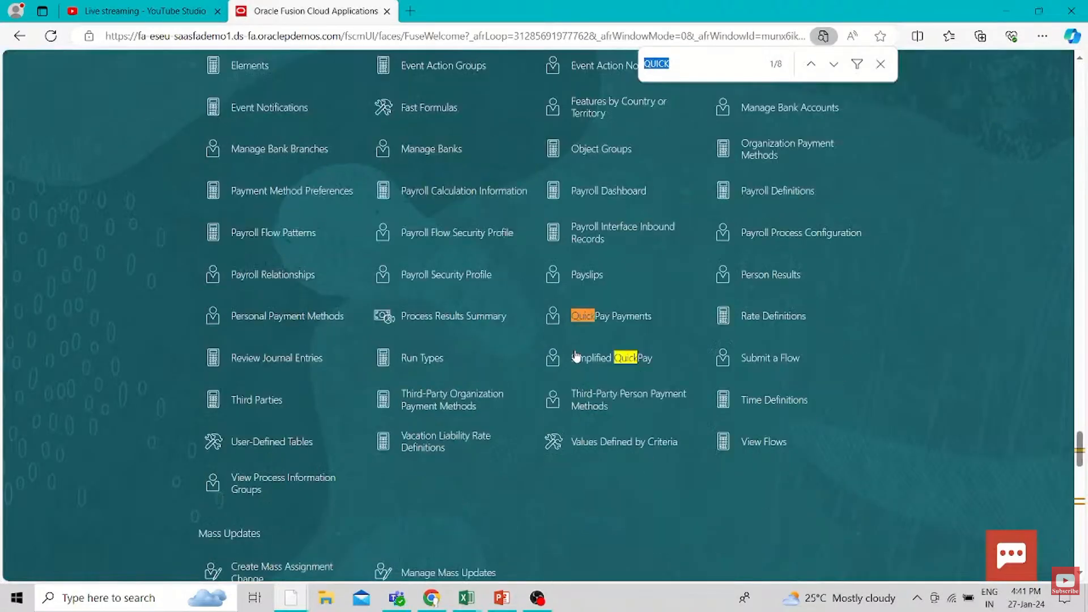
{"action": "left_click", "coordinate": [552, 357]}
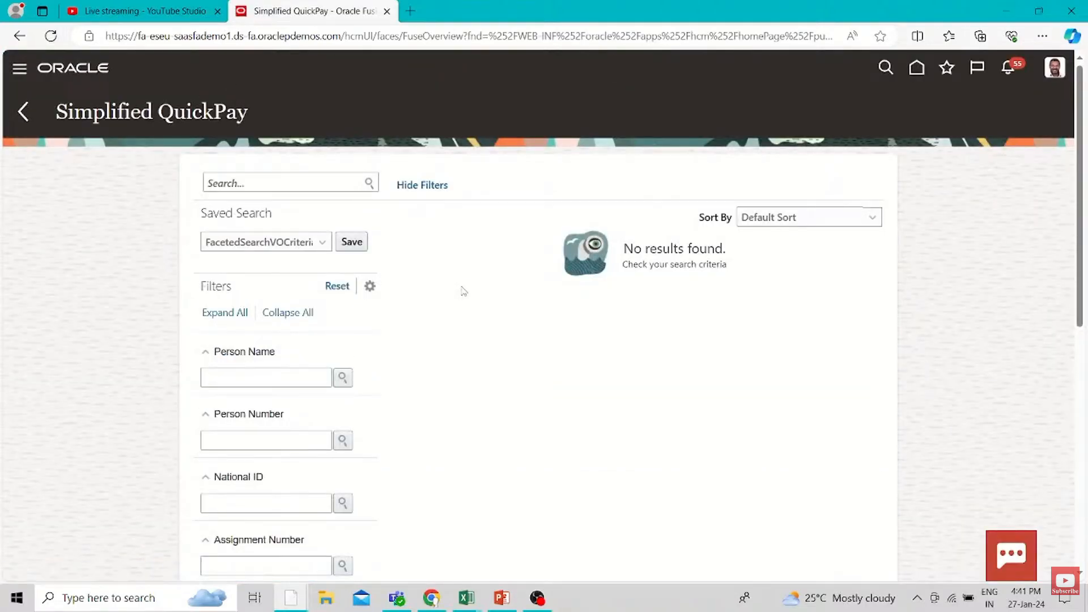
{"action": "left_click", "coordinate": [255, 437]}
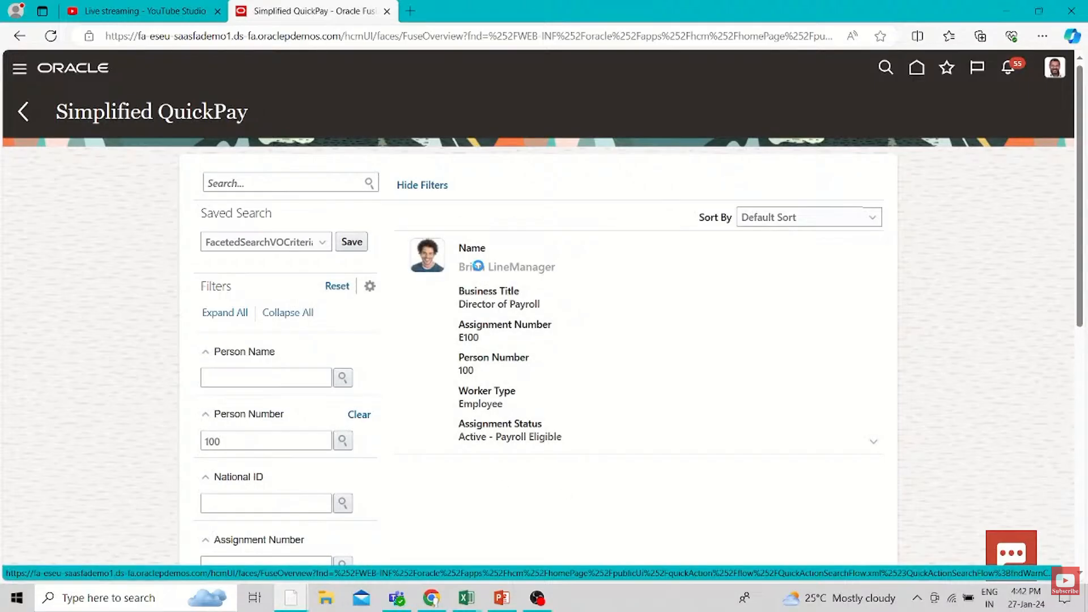
{"action": "left_click", "coordinate": [478, 266]}
Search the payroll periods for "2024 Weekly", set the Period Name to 5 2024 Weekly and submit the QuickPay calculation
{"action": "left_click", "coordinate": [276, 281]}
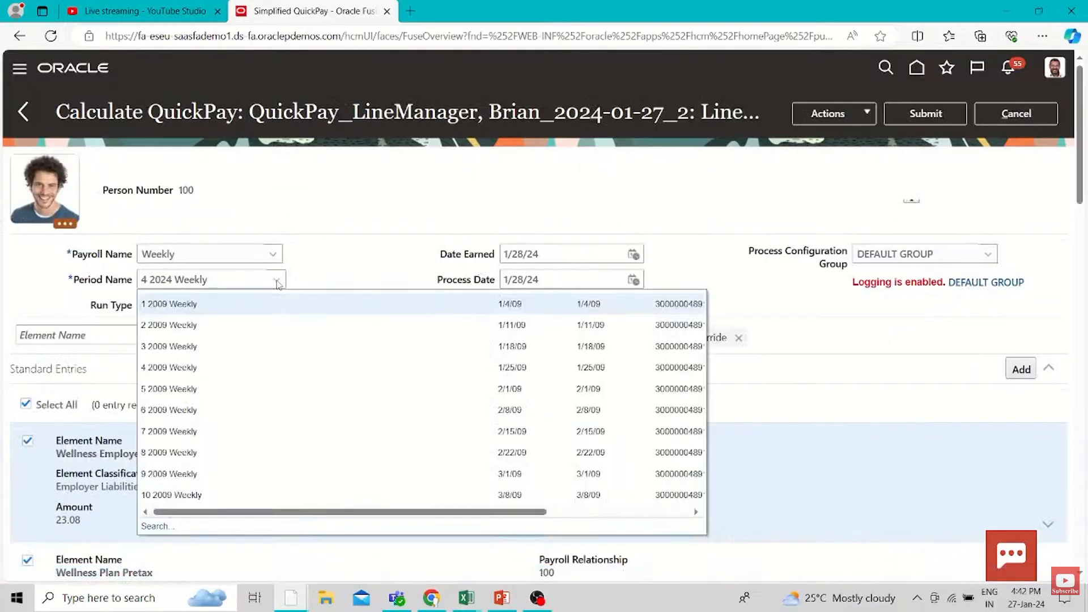
{"action": "left_click", "coordinate": [157, 526]}
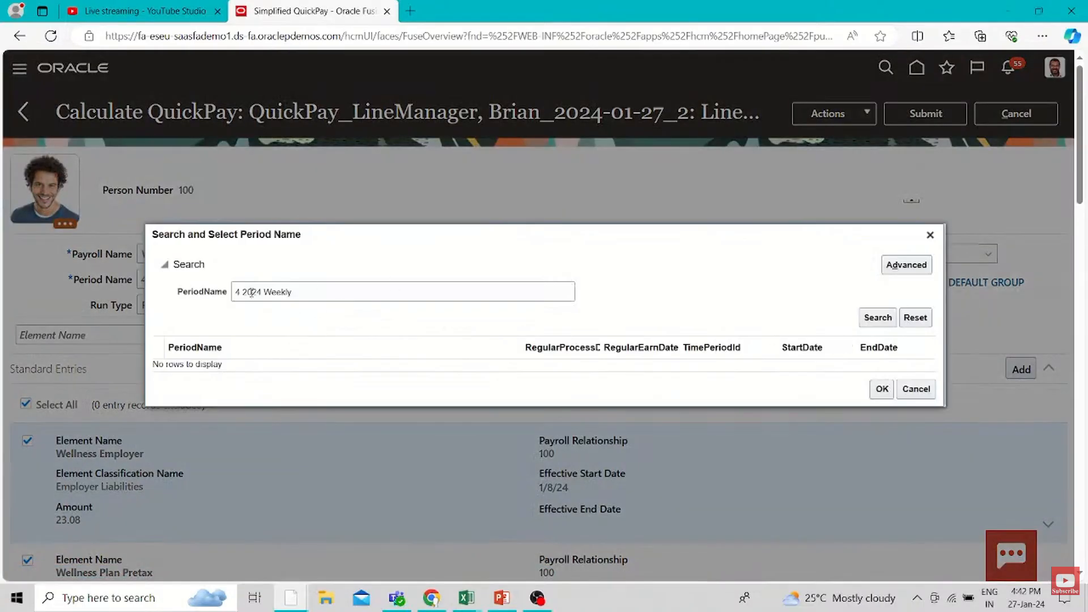
{"action": "left_click", "coordinate": [243, 291]}
{"action": "key", "text": "BackSpace"}
{"action": "key", "text": "BackSpace"}
{"action": "left_click", "coordinate": [891, 321]}
{"action": "left_click", "coordinate": [223, 350]}
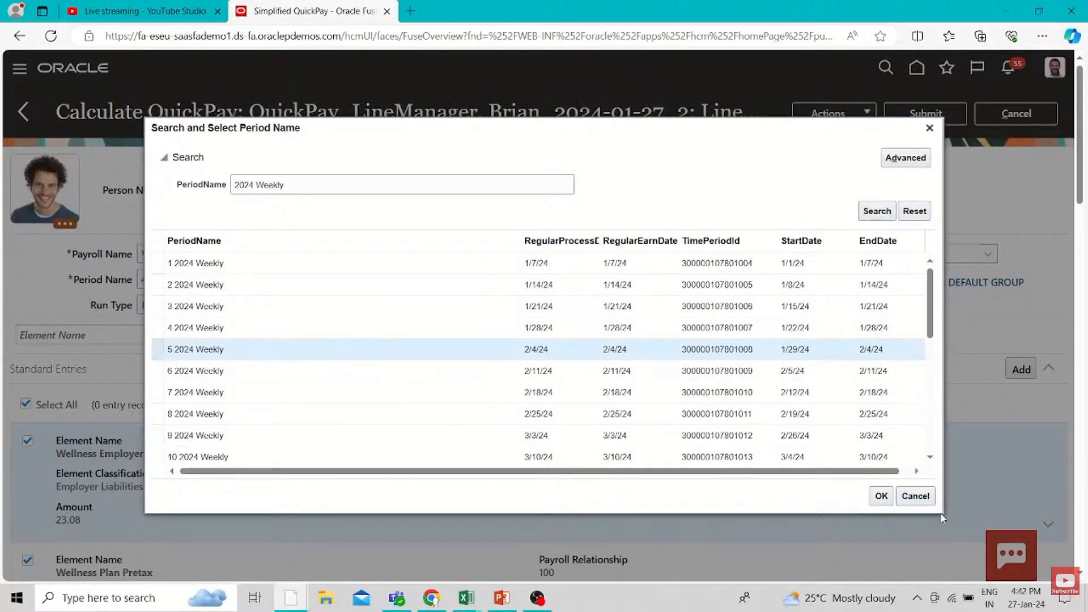
{"action": "left_click", "coordinate": [881, 495]}
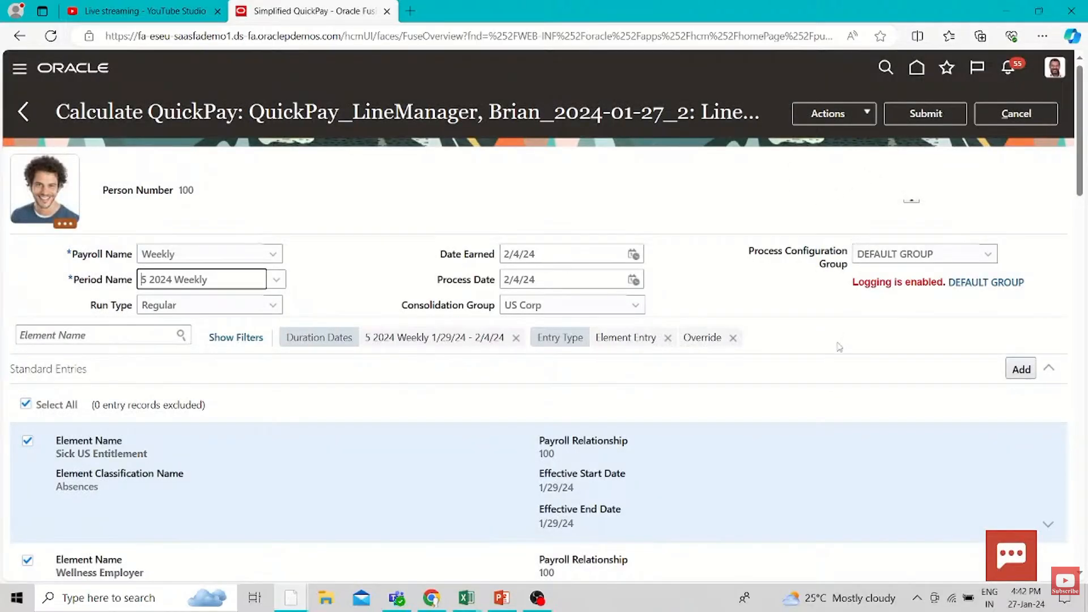
{"action": "left_click", "coordinate": [925, 113]}
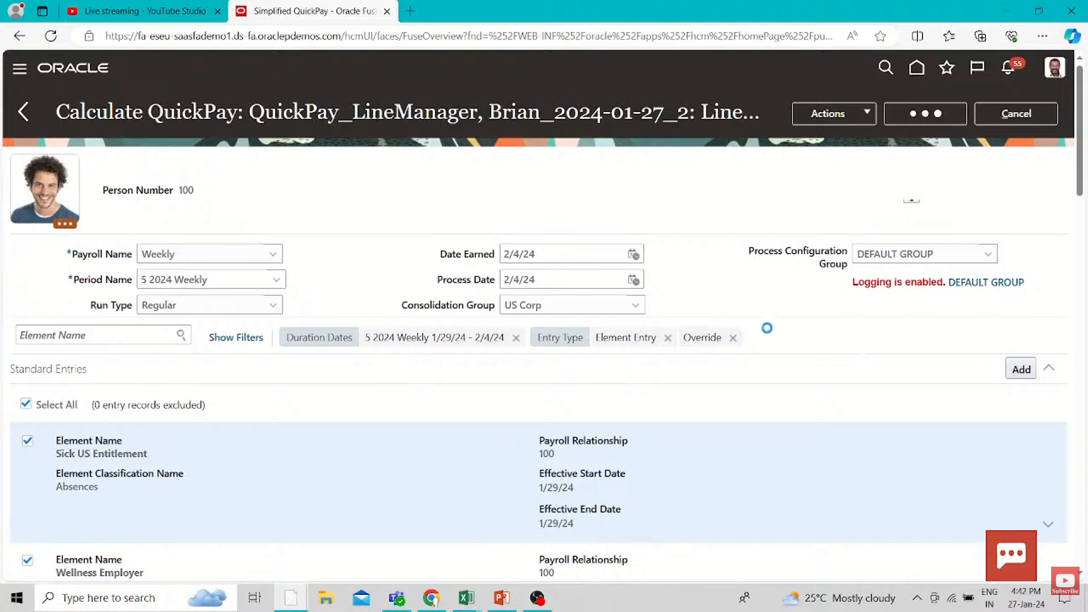
{"action": "left_click", "coordinate": [1048, 231]}
Duplicate the QuickPay browser tab and load the application's home page in the copy
{"action": "right_click", "coordinate": [346, 17]}
{"action": "left_click", "coordinate": [386, 92]}
{"action": "left_click_drag", "start_coordinate": [516, 36], "coordinate": [348, 44]}
{"action": "key", "text": "BackSpace"}
{"action": "key", "text": "Return"}
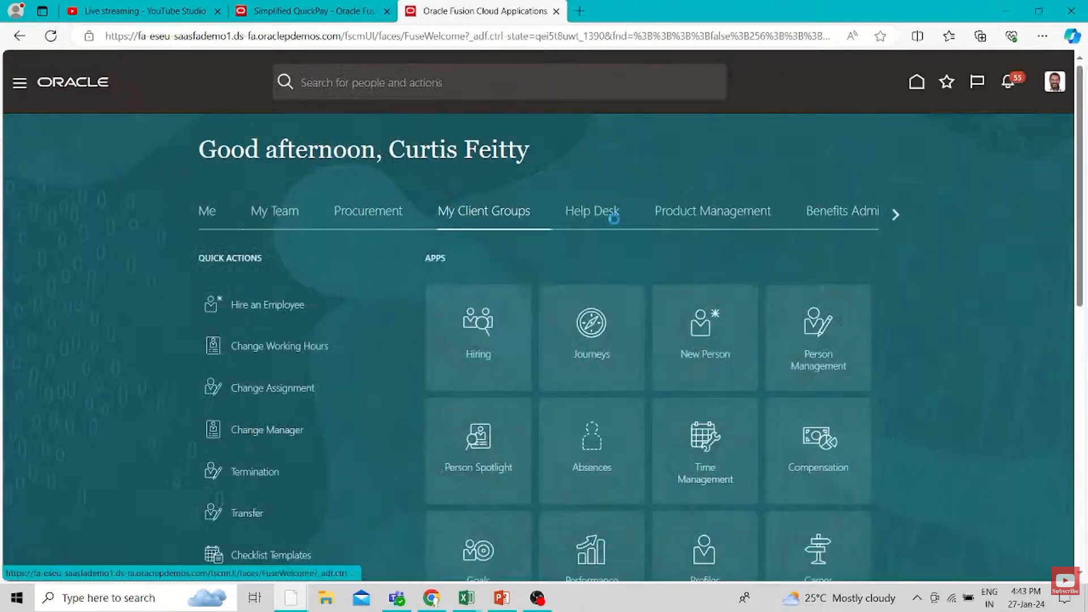
Open the Payroll work area for My Client Groups and bring up its list of submitted flows
{"action": "scroll", "coordinate": [645, 382], "scroll_direction": "down", "scroll_amount": 6}
{"action": "scroll", "coordinate": [648, 380], "scroll_direction": "down", "scroll_amount": 2}
{"action": "left_click", "coordinate": [704, 374]}
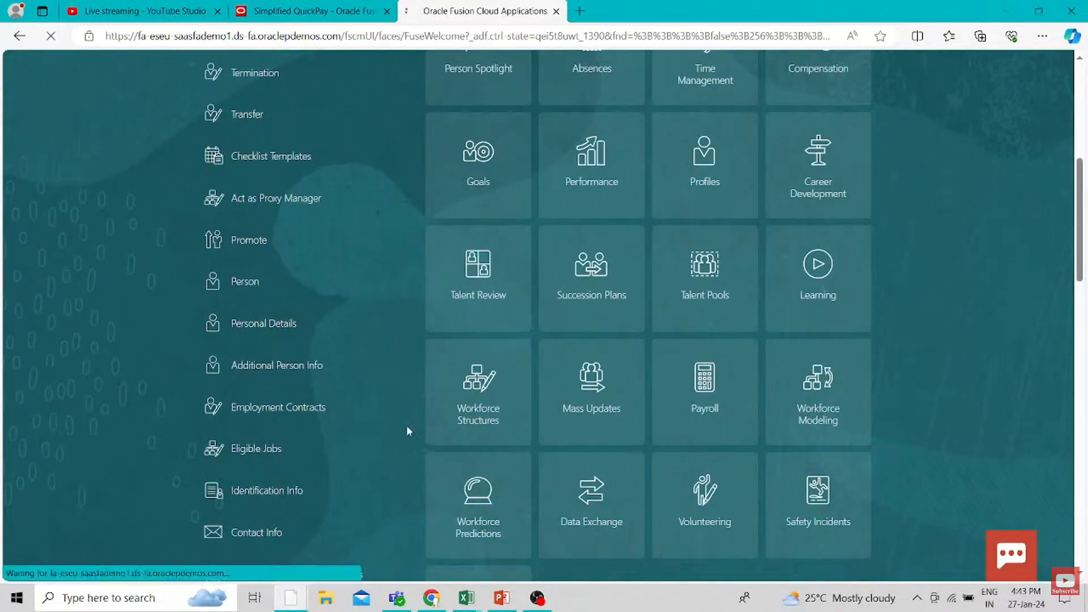
{"action": "scroll", "coordinate": [406, 258], "scroll_direction": "down", "scroll_amount": 15}
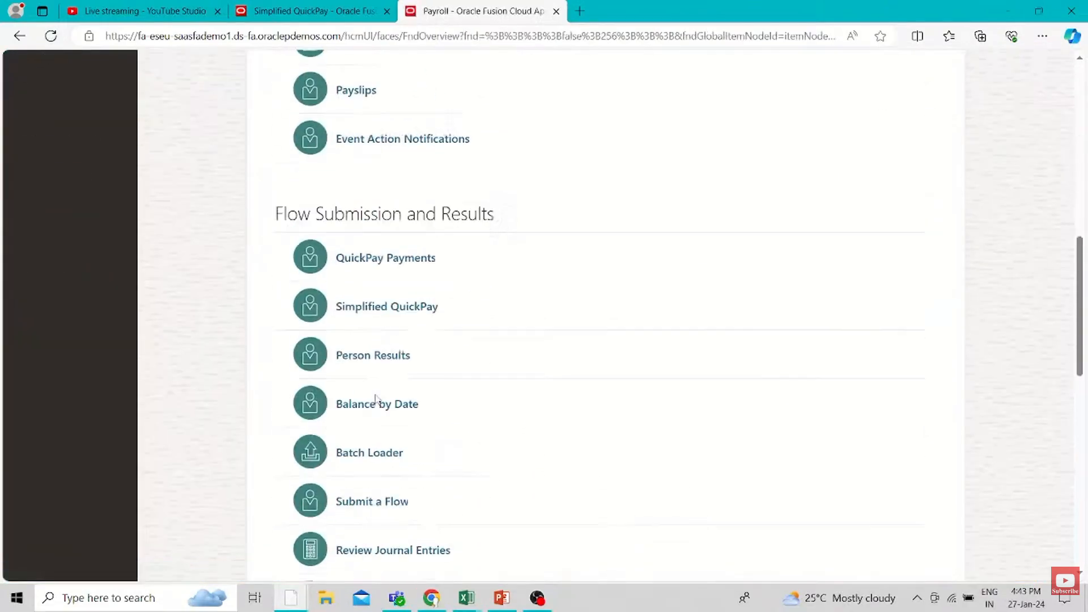
{"action": "left_click", "coordinate": [374, 396]}
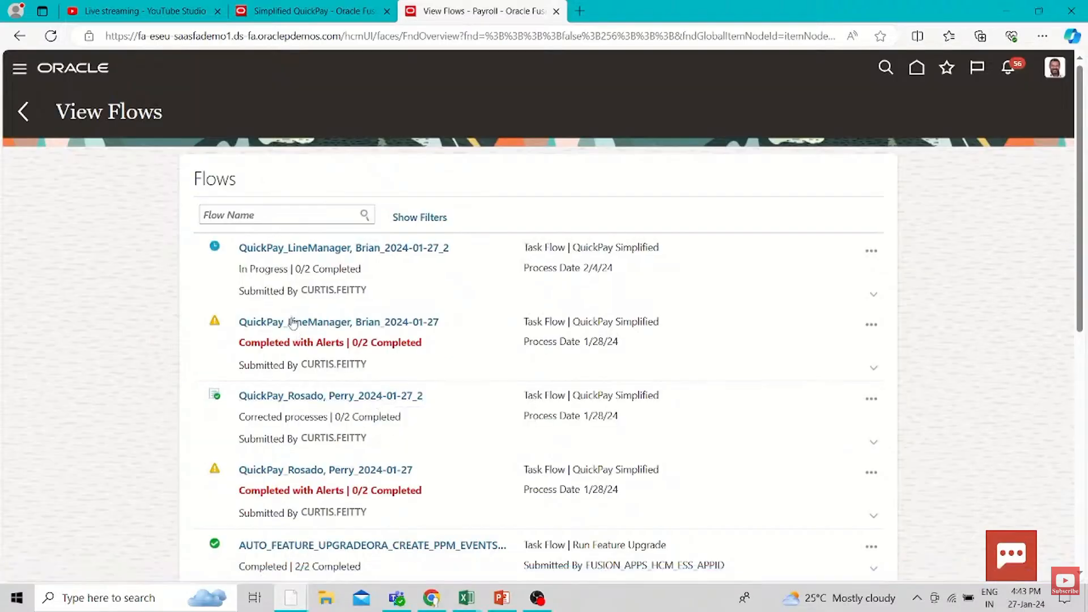
Skip the current employee's QuickPay Simplified flow that completed with alerts, process date 1/28/24
{"action": "left_click", "coordinate": [871, 327]}
{"action": "left_click", "coordinate": [668, 342]}
{"action": "left_click", "coordinate": [875, 328]}
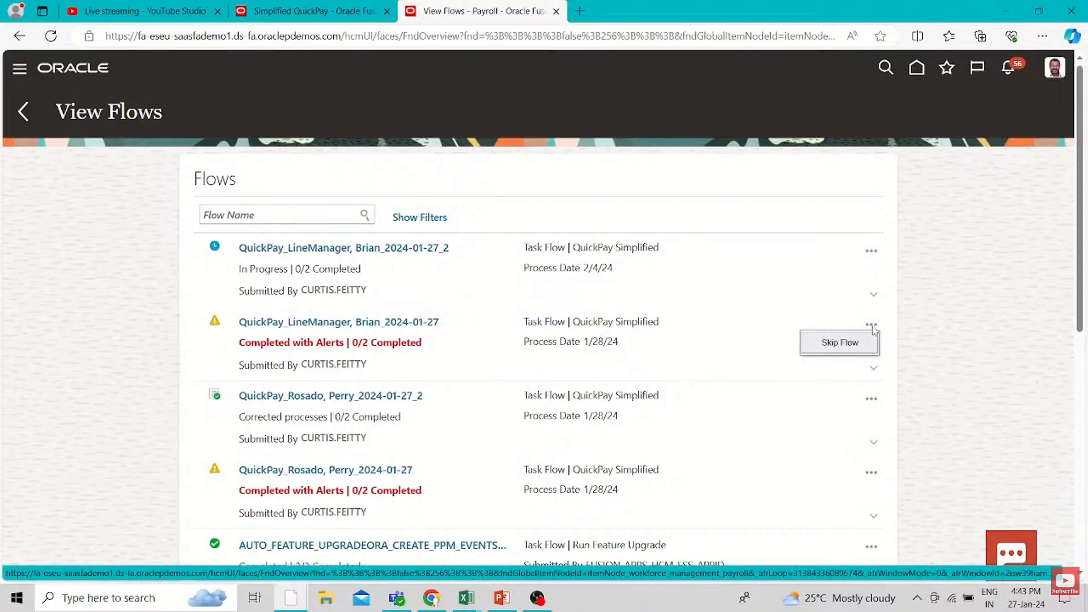
{"action": "left_click", "coordinate": [840, 343]}
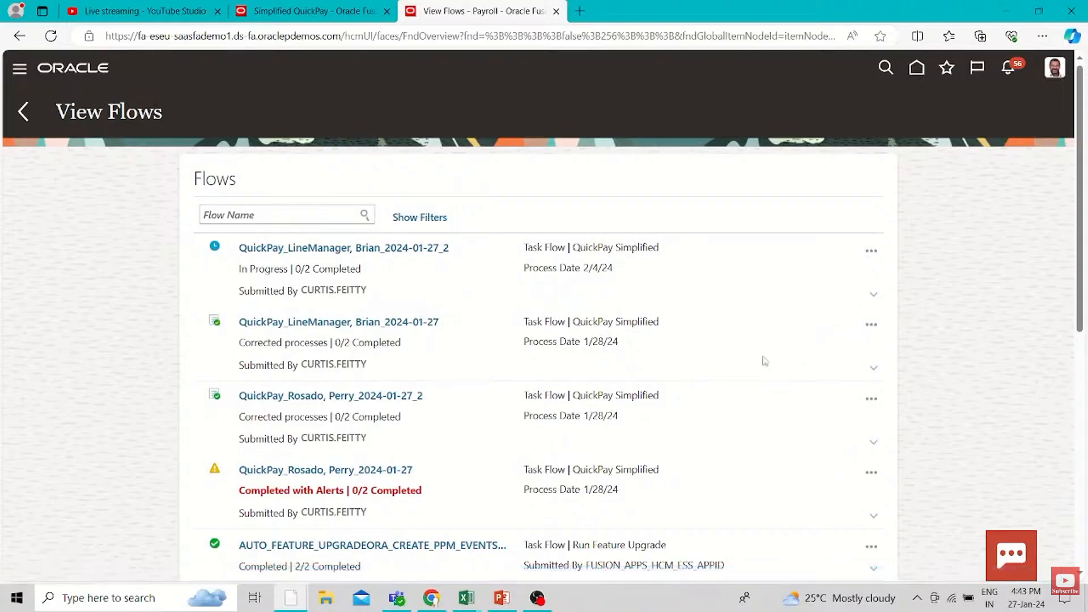
Skip the other employee's alerted QuickPay flow dated 1/28/24 and the in-progress one dated 2/4/24, cancelling out of its calculation page
{"action": "scroll", "coordinate": [764, 361], "scroll_direction": "down", "scroll_amount": 3}
{"action": "left_click", "coordinate": [871, 313]}
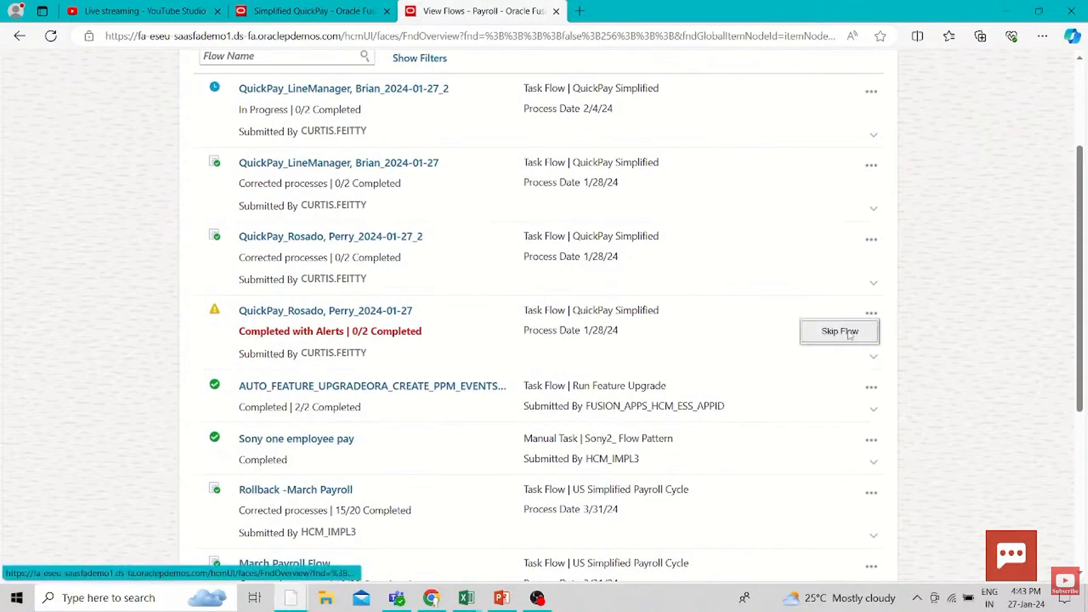
{"action": "left_click", "coordinate": [843, 343]}
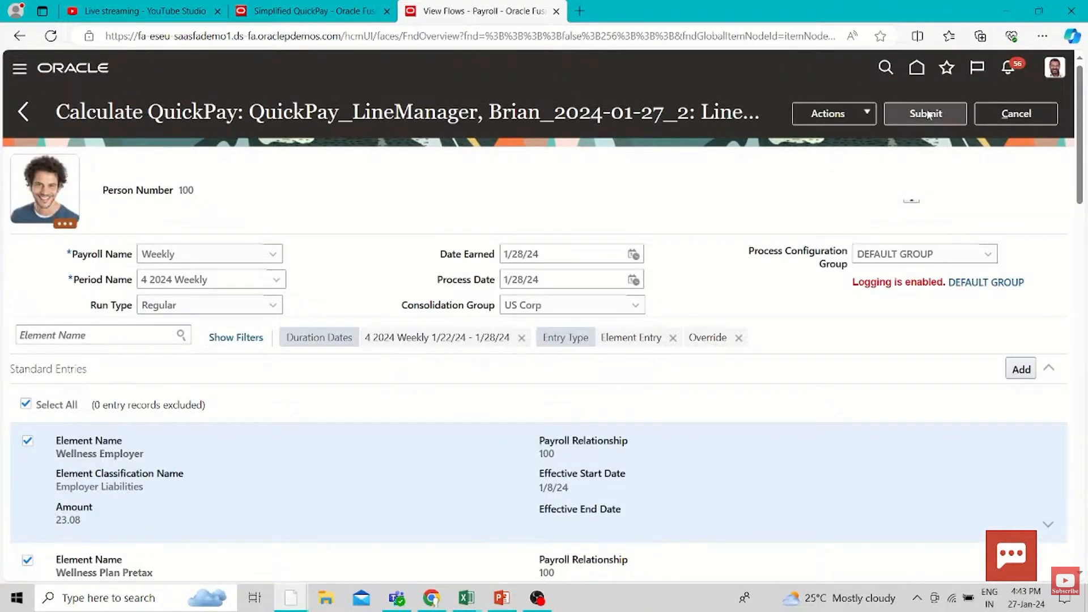
{"action": "left_click", "coordinate": [1014, 113]}
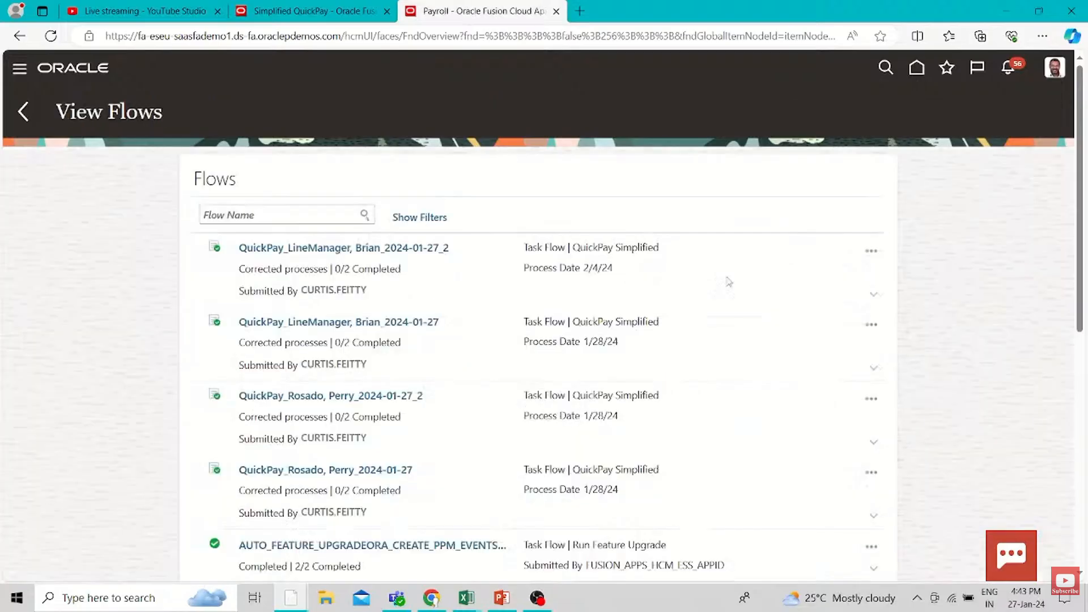
Try to submit the QuickPay calculation for 5 2024 Weekly in the Simplified QuickPay browser tab
{"action": "left_click", "coordinate": [317, 11]}
{"action": "left_click", "coordinate": [924, 118]}
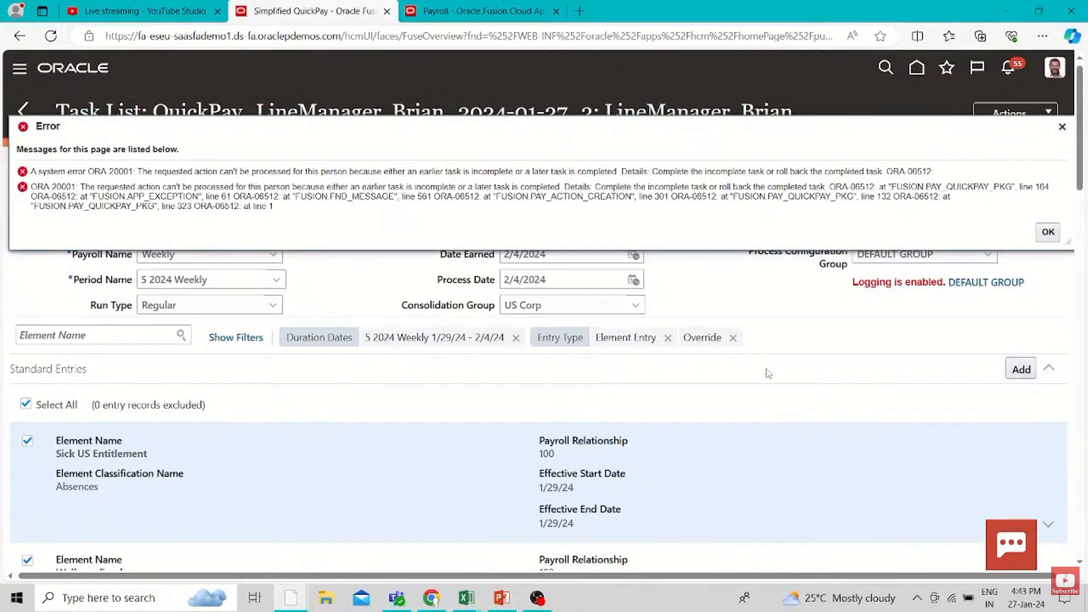
{"action": "left_click", "coordinate": [1047, 231]}
Open the task list of the QuickPay flow dated 2/4/24 from the flow list and try its View SOE task
{"action": "left_click", "coordinate": [485, 11]}
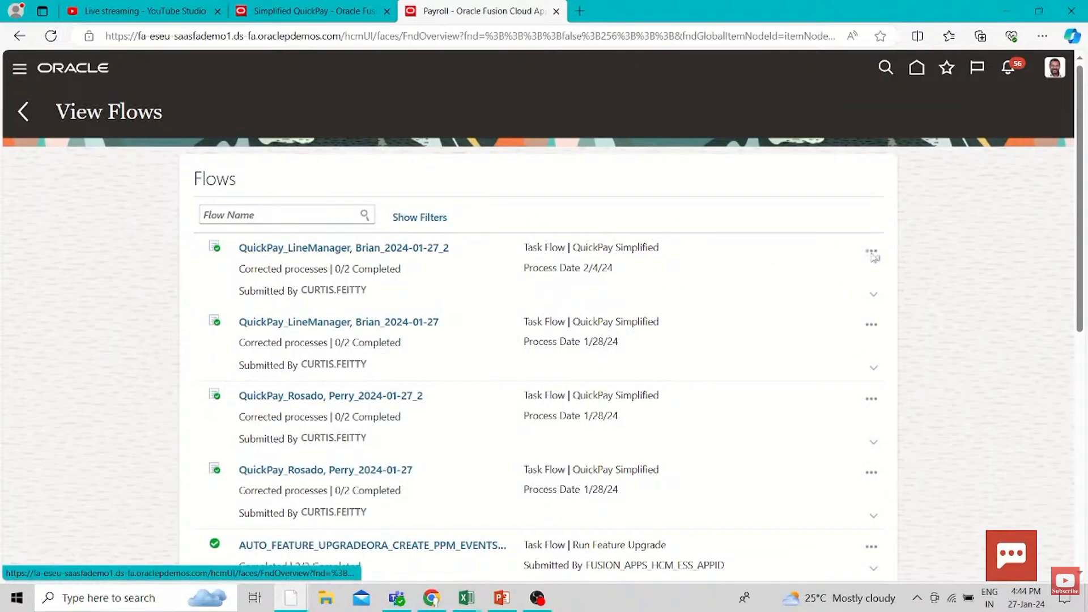
{"action": "left_click", "coordinate": [402, 249]}
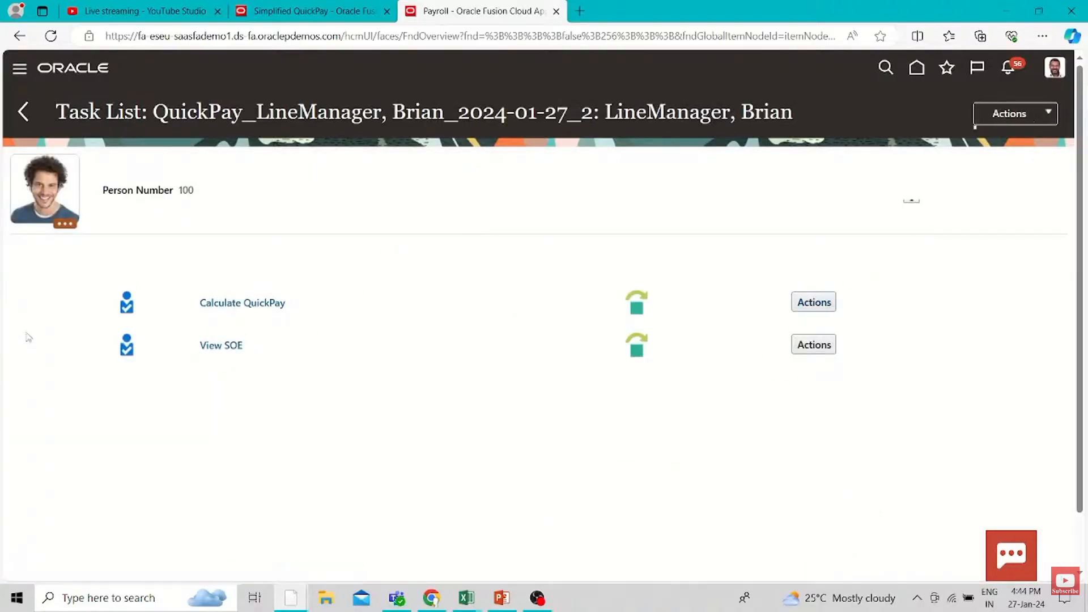
{"action": "left_click", "coordinate": [210, 351]}
Check the 5 2024 Weekly QuickPay entries in the Simplified QuickPay tab, return to the task list and try its View SOE task
{"action": "left_click", "coordinate": [334, 12]}
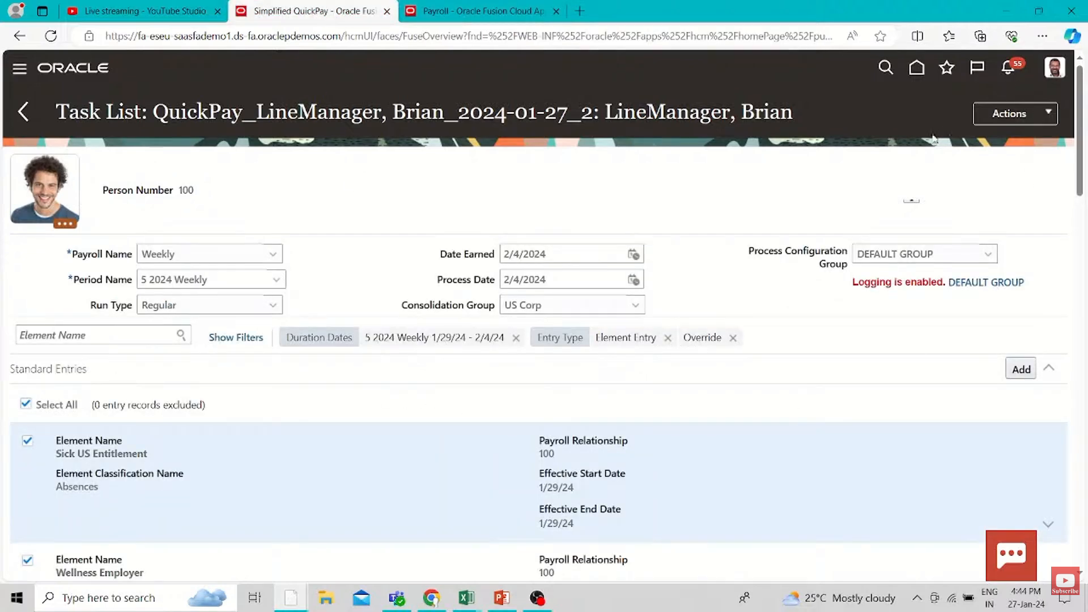
{"action": "scroll", "coordinate": [759, 340], "scroll_direction": "down", "scroll_amount": 3}
{"action": "scroll", "coordinate": [864, 329], "scroll_direction": "up", "scroll_amount": 3}
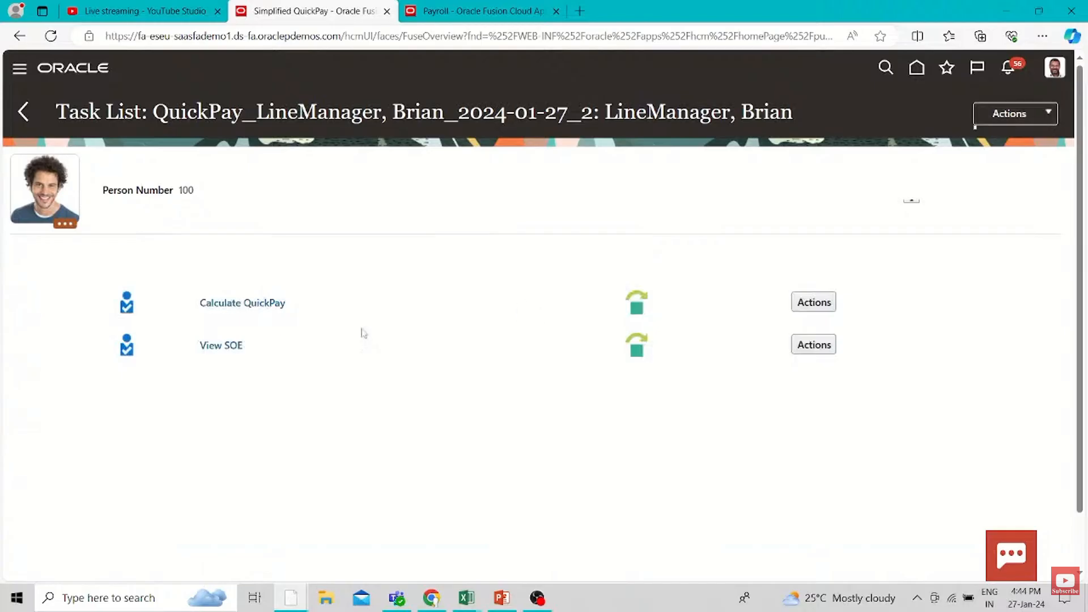
{"action": "left_click", "coordinate": [216, 345]}
{"action": "left_click", "coordinate": [488, 11]}
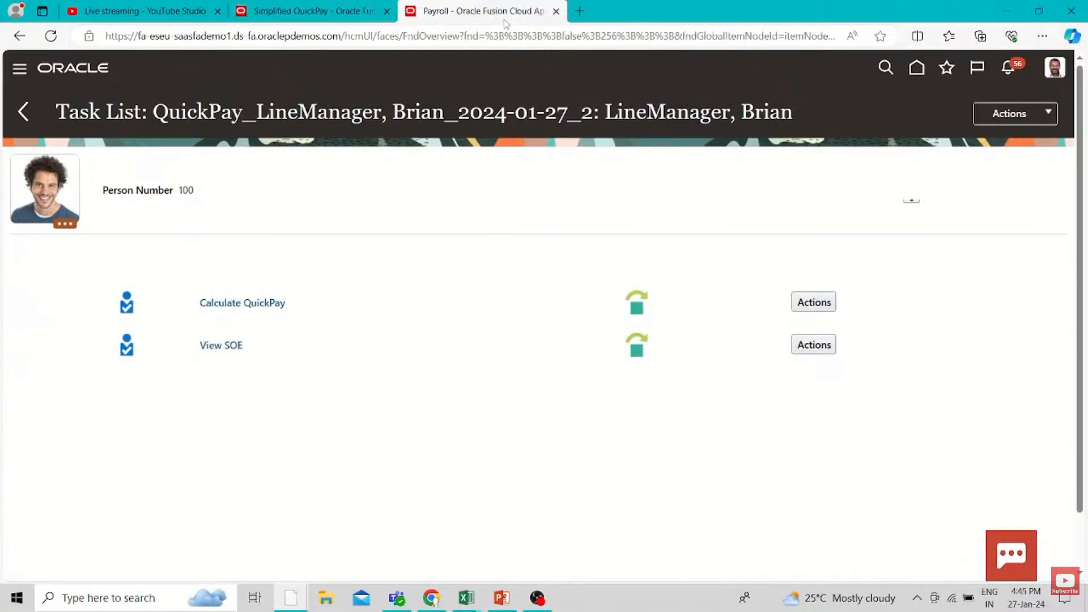
{"action": "left_click", "coordinate": [311, 11]}
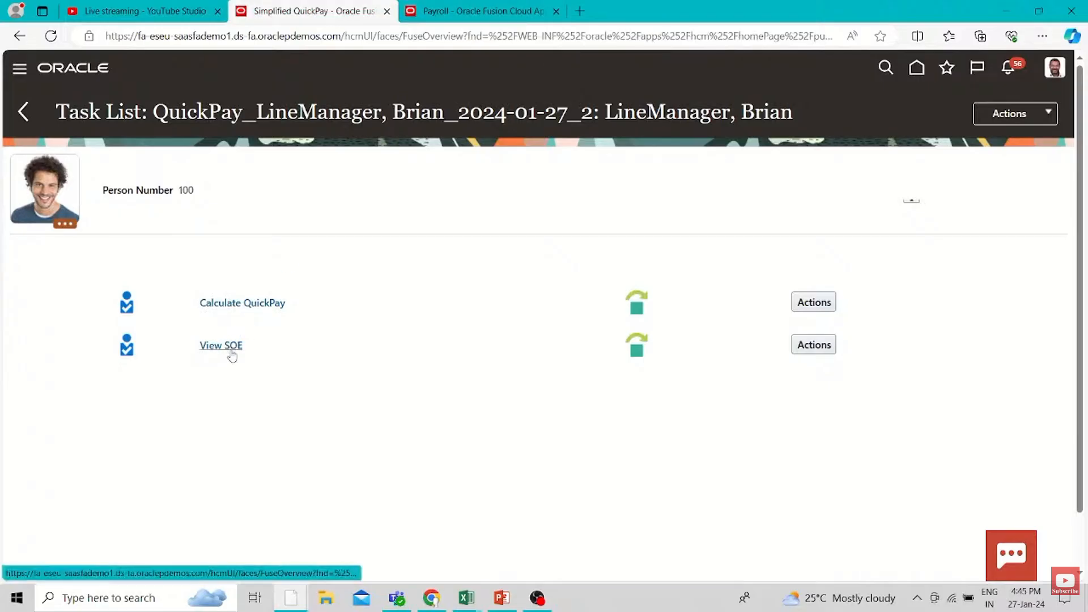